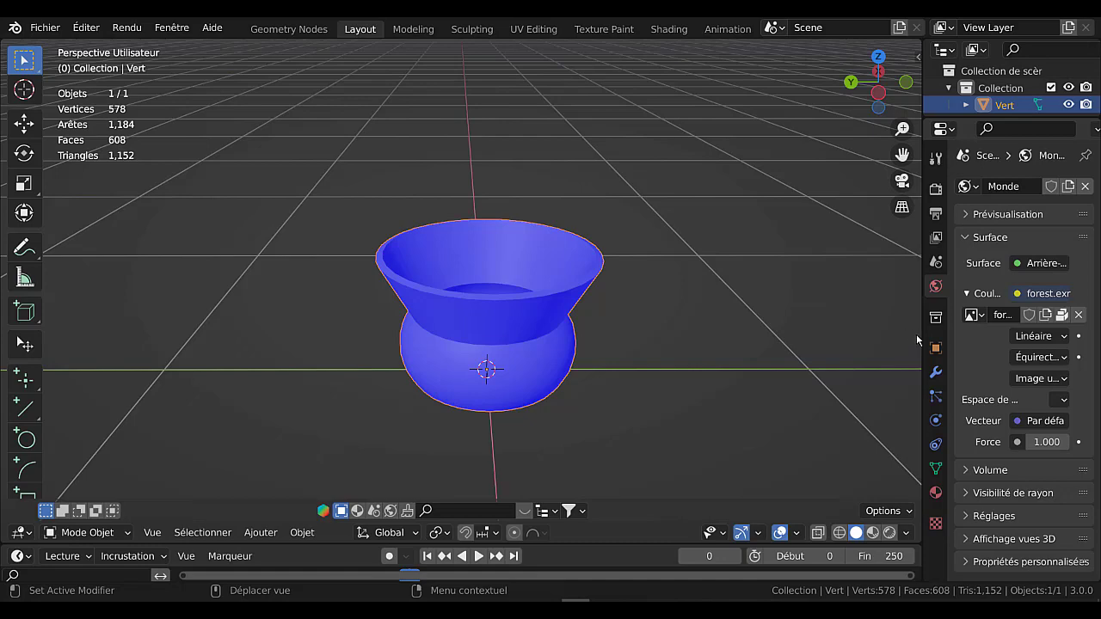
Step: Widen the 3D viewport at the expense of the outliner and properties area
{"action": "left_click_drag", "start_coordinate": [922, 335], "coordinate": [976, 332]}
{"action": "left_click", "coordinate": [306, 533]}
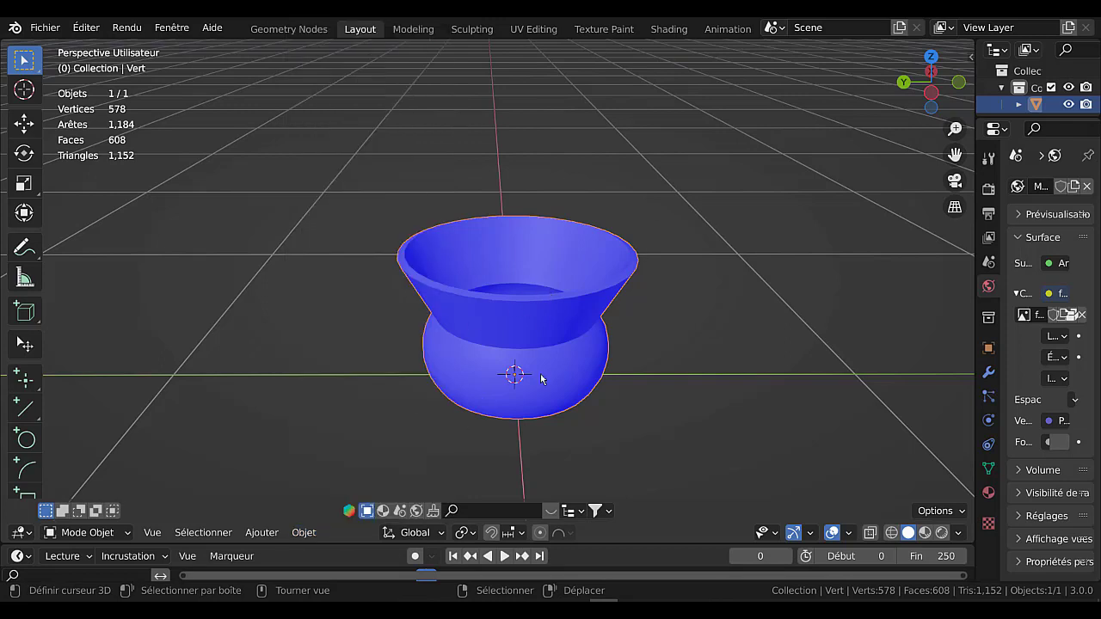
{"action": "left_click", "coordinate": [303, 532]}
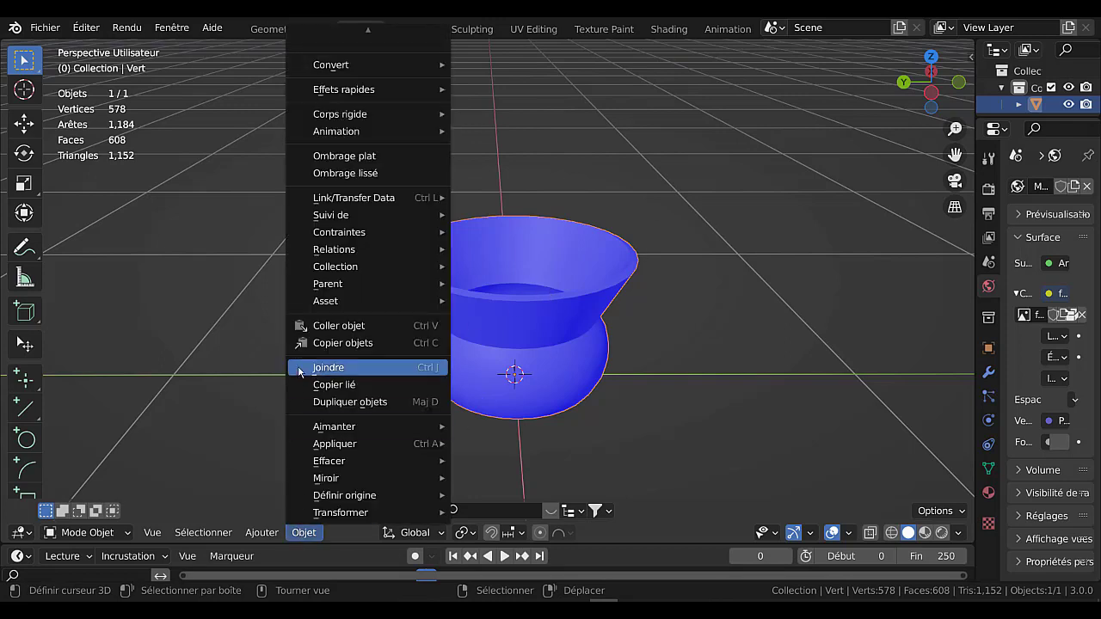
{"action": "left_click", "coordinate": [260, 533]}
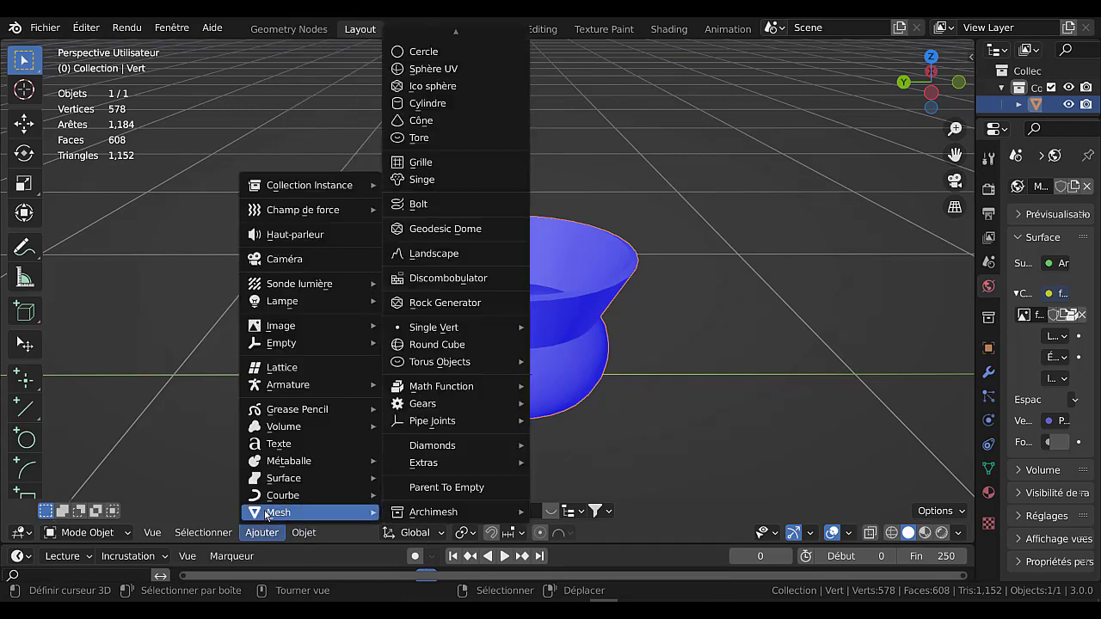
{"action": "scroll", "coordinate": [418, 39], "scroll_direction": "up", "scroll_amount": 1}
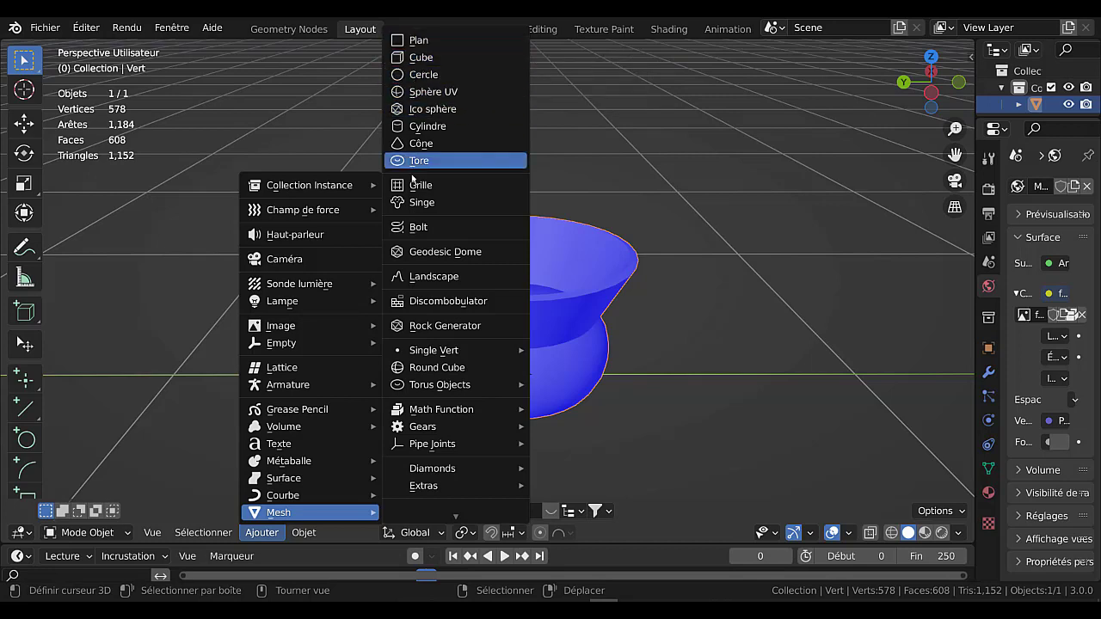
{"action": "key", "text": "Escape"}
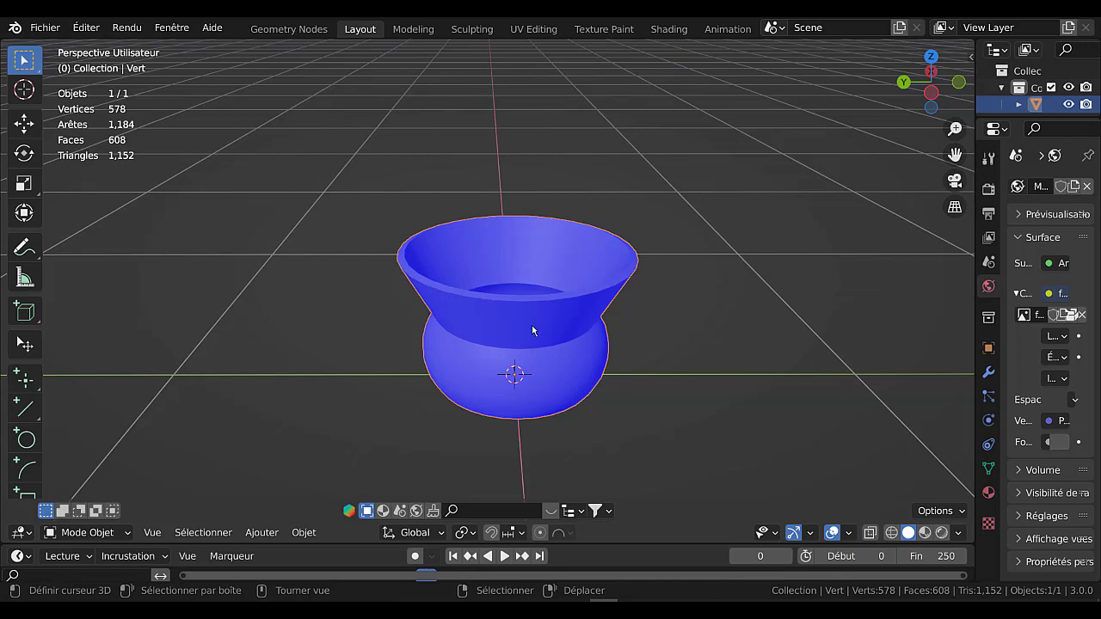
Step: Delete the existing vase and add a 2 m plane mesh at the world origin
{"action": "key", "text": "x"}
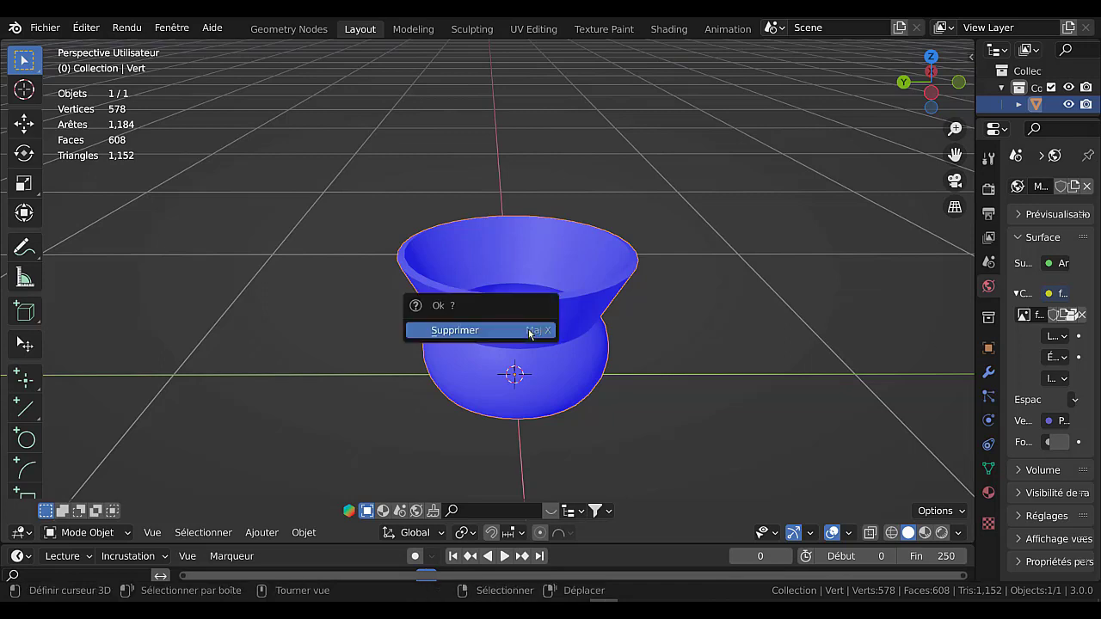
{"action": "left_click", "coordinate": [529, 334]}
{"action": "left_click", "coordinate": [261, 533]}
{"action": "mouse_move", "coordinate": [302, 534]}
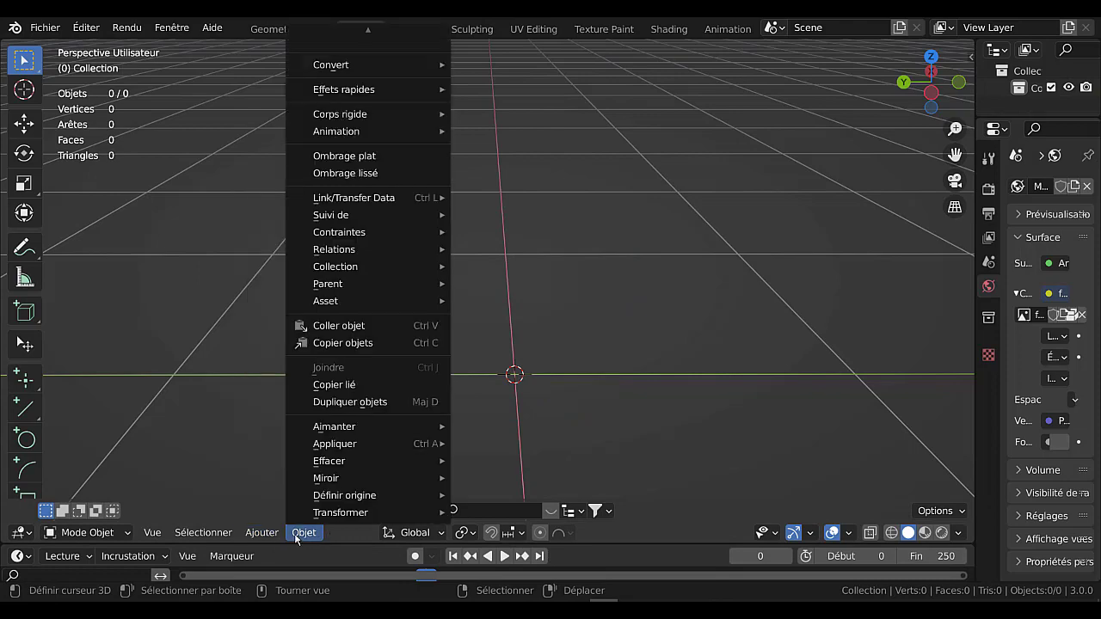
{"action": "mouse_move", "coordinate": [262, 533]}
{"action": "mouse_move", "coordinate": [277, 512]}
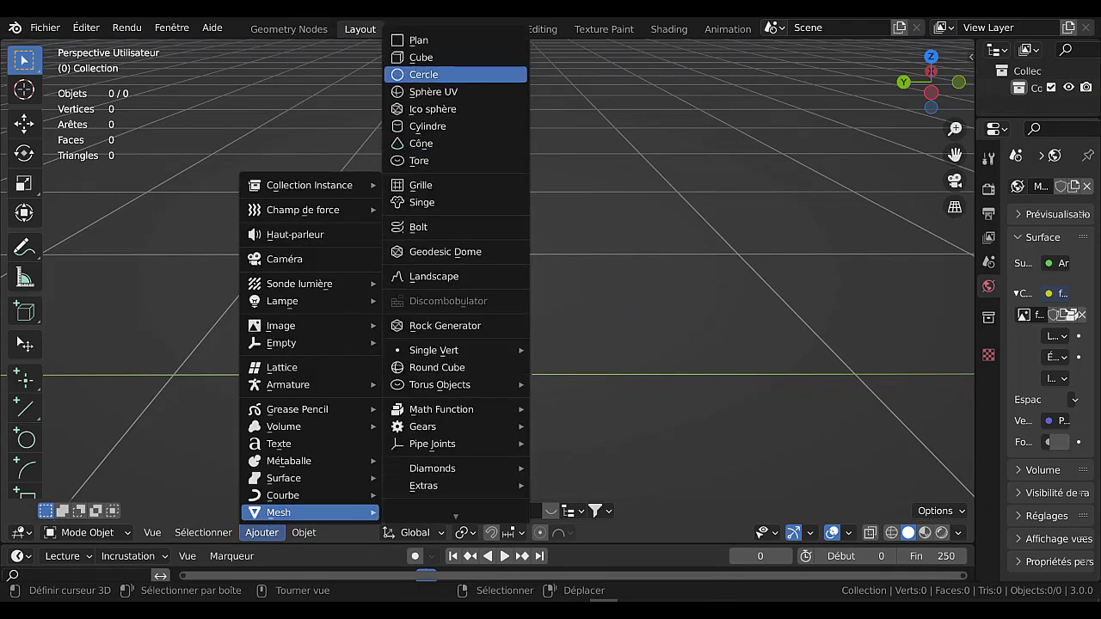
{"action": "left_click", "coordinate": [433, 44]}
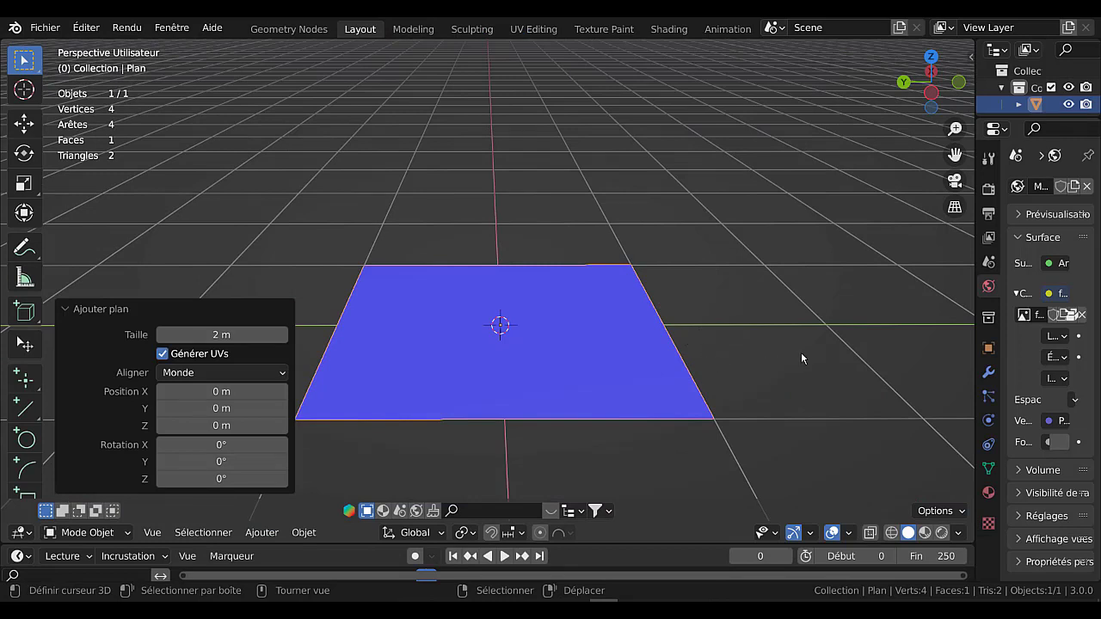
Step: In Edit Mode, round the plane's four corners with a vertex bevel about 0.93 m wide with 5 segments
{"action": "key", "text": "Tab"}
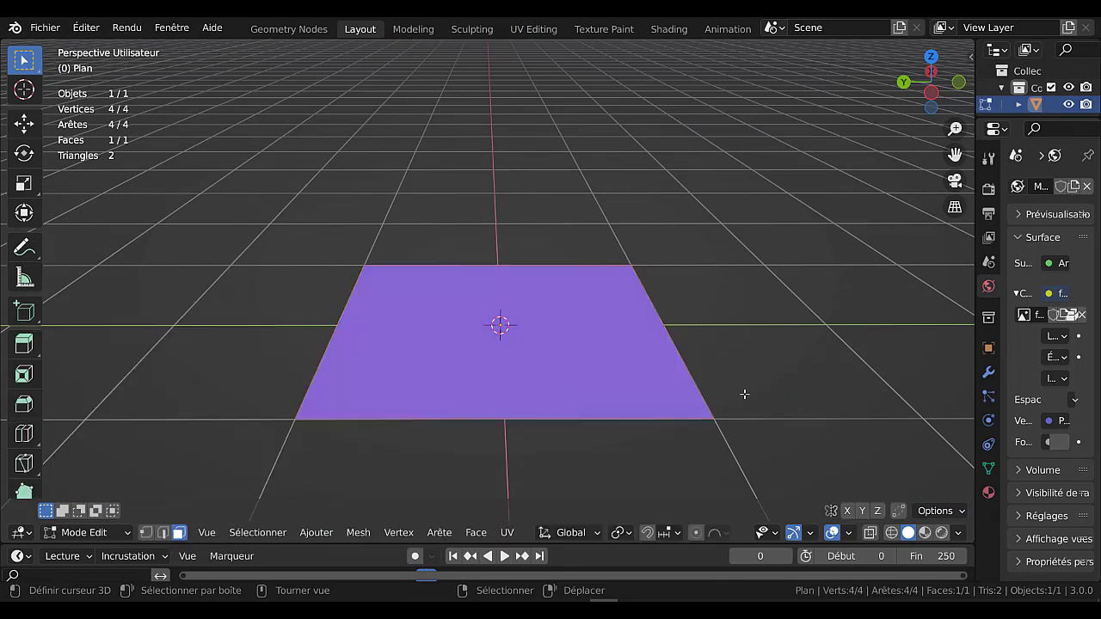
{"action": "middle_click_drag", "start_coordinate": [780, 399], "coordinate": [720, 393]}
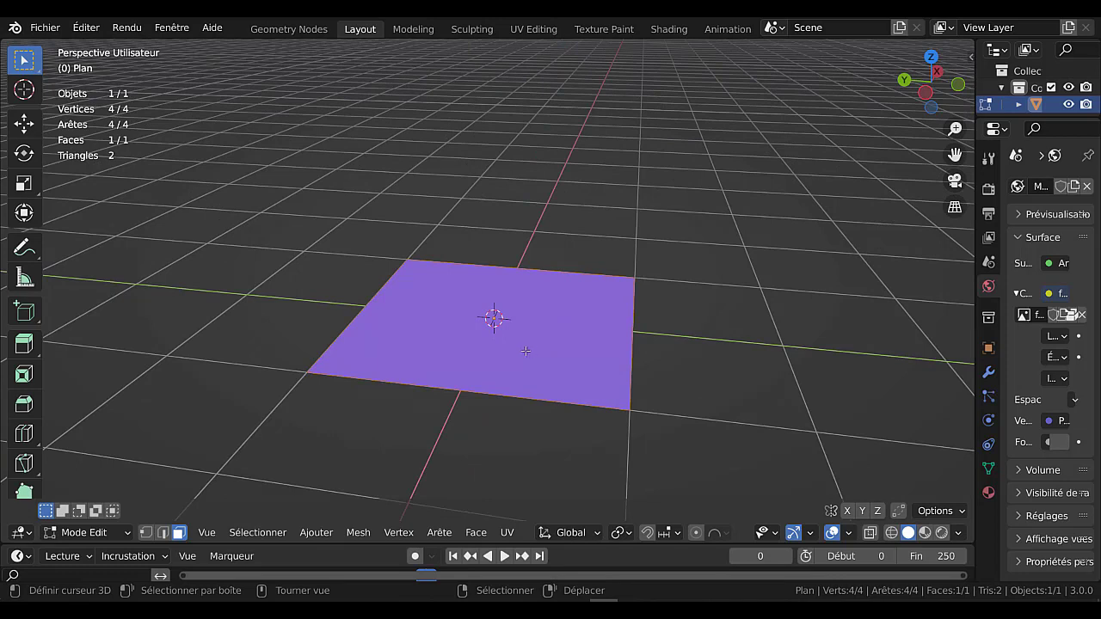
{"action": "key", "text": "1"}
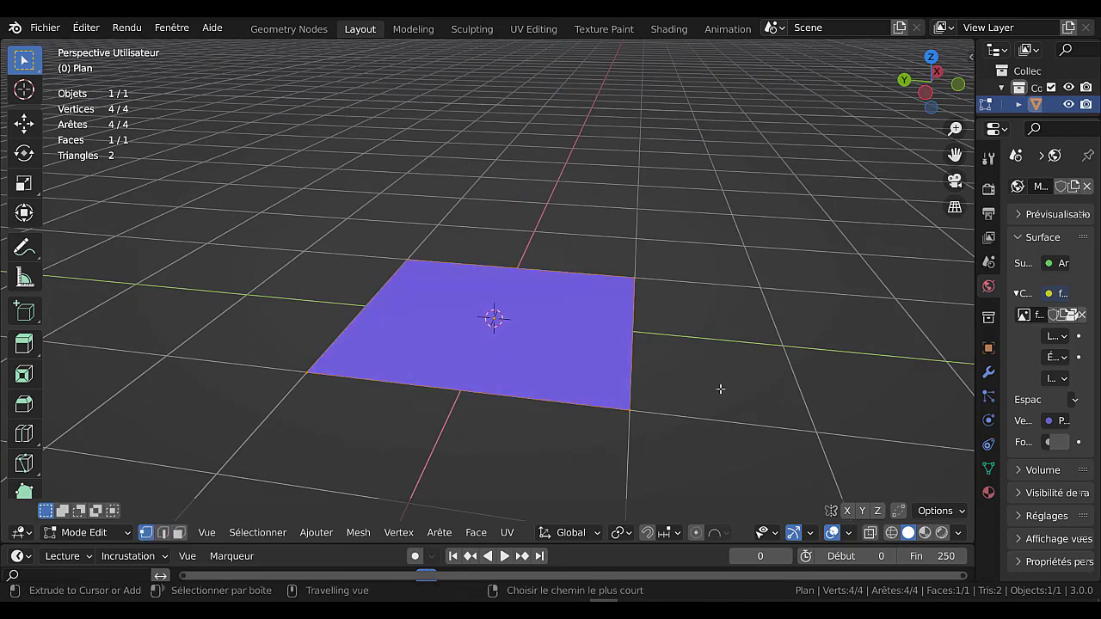
{"action": "key", "text": "ctrl+shift+b"}
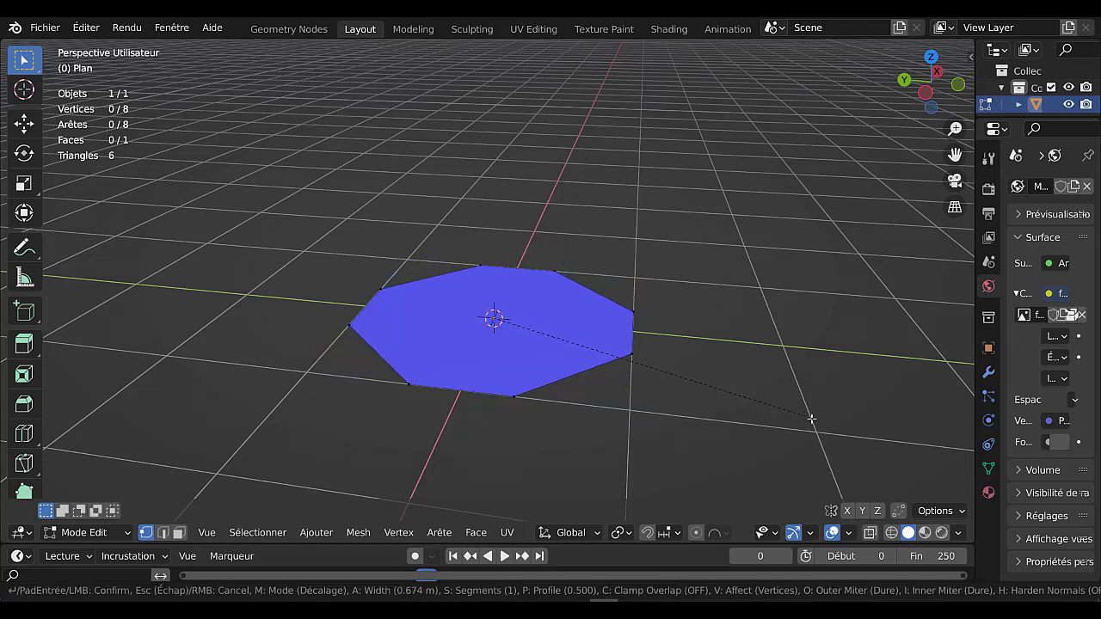
{"action": "scroll", "coordinate": [843, 430], "scroll_direction": "up", "scroll_amount": 4}
{"action": "left_click", "coordinate": [843, 431]}
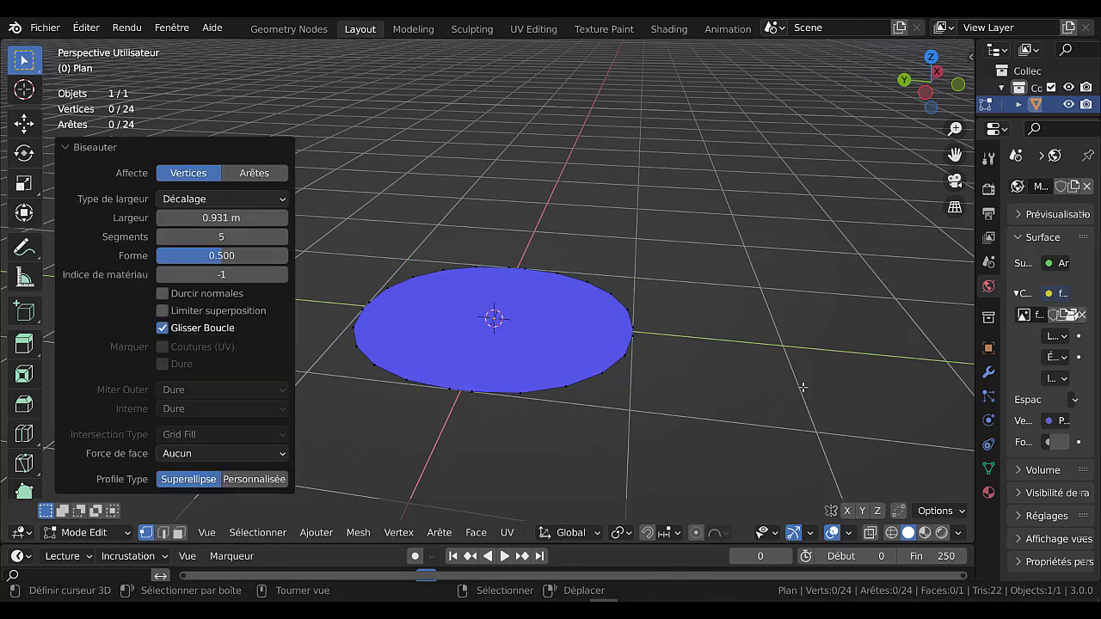
Step: Turn the whole rounded outline into a true circle with LoopTools Circle
{"action": "key", "text": "a"}
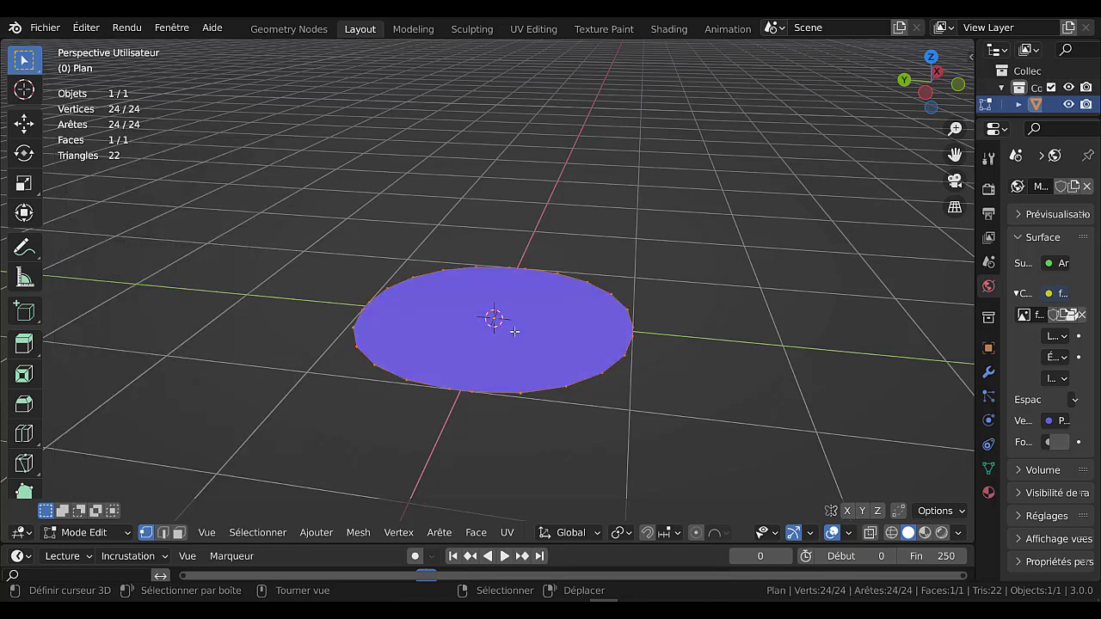
{"action": "key", "text": "q"}
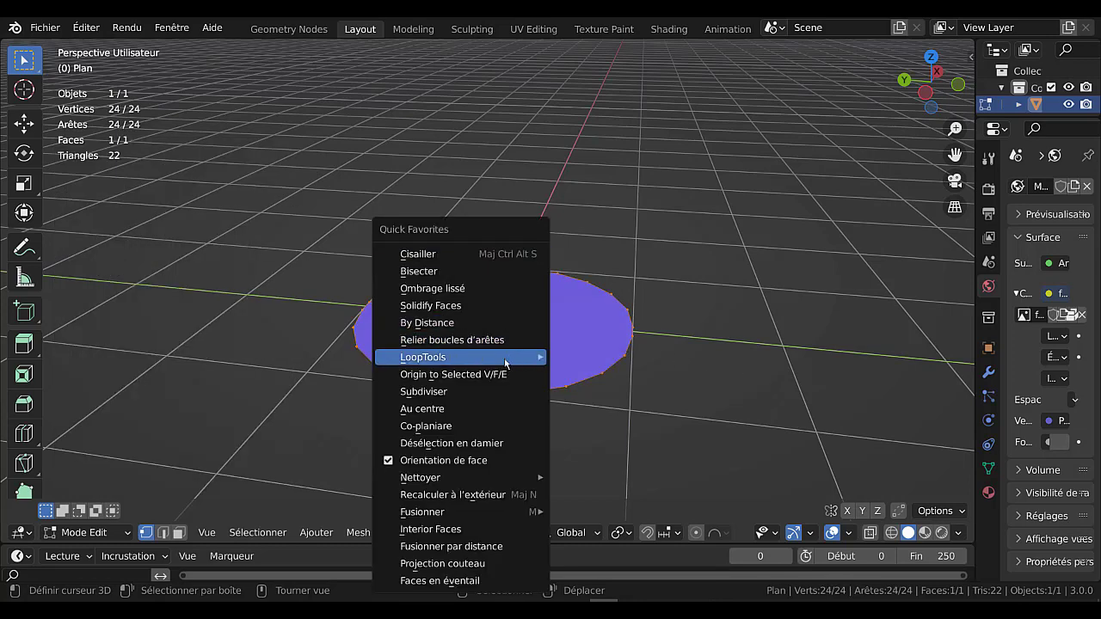
{"action": "mouse_move", "coordinate": [516, 358]}
{"action": "left_click", "coordinate": [591, 373]}
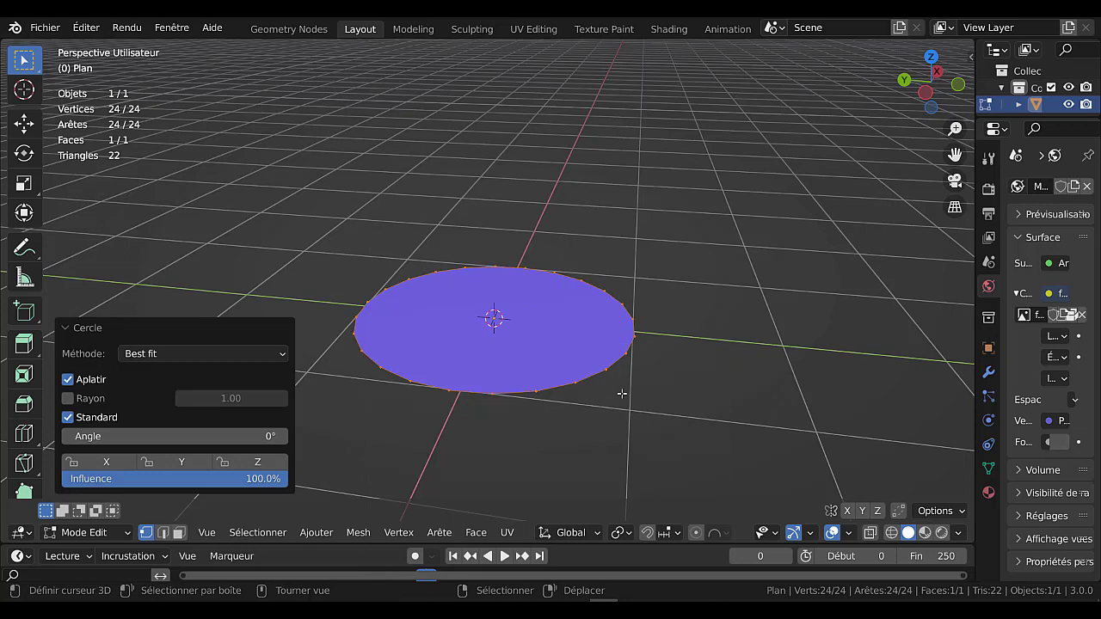
Step: Extrude the circular face upward about 0.76 m to form the pot's base
{"action": "scroll", "coordinate": [624, 399], "scroll_direction": "down", "scroll_amount": 2}
{"action": "key", "text": "e"}
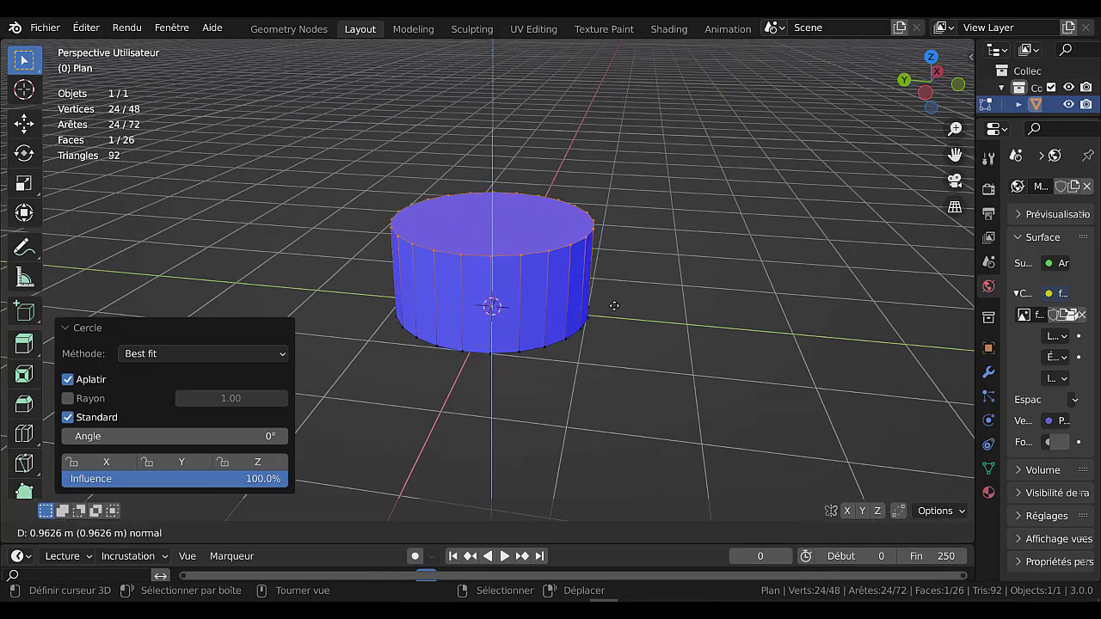
{"action": "left_click", "coordinate": [616, 323]}
Step: Extrude the upper face another 1.15 m or so and scale it up to about 1.6 times to flare the opening
{"action": "key", "text": "e"}
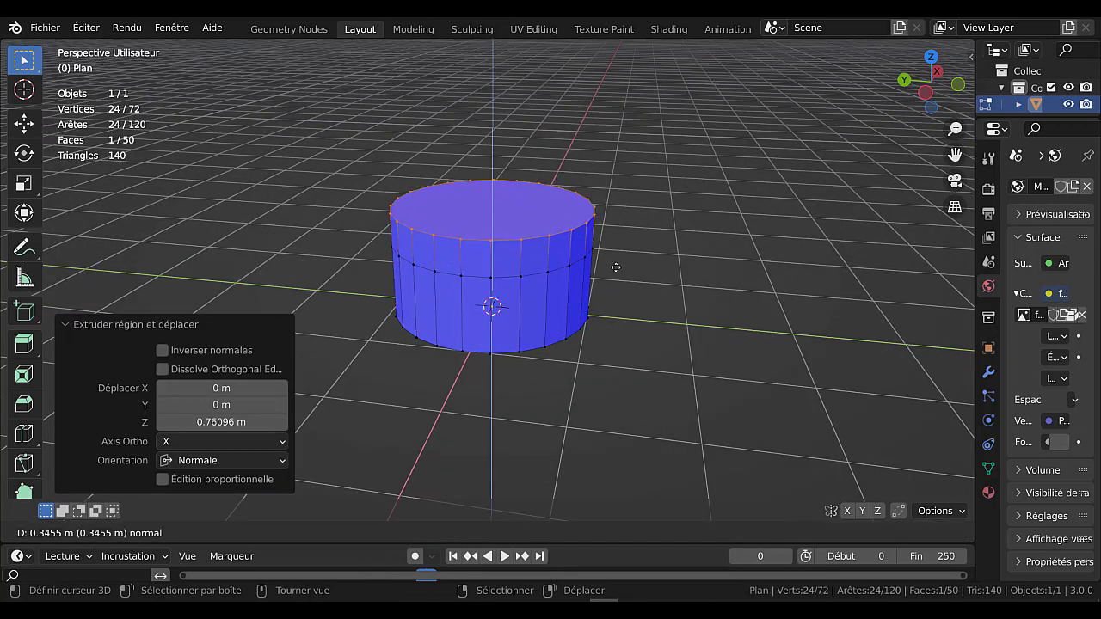
{"action": "left_click", "coordinate": [646, 238]}
{"action": "key", "text": "s"}
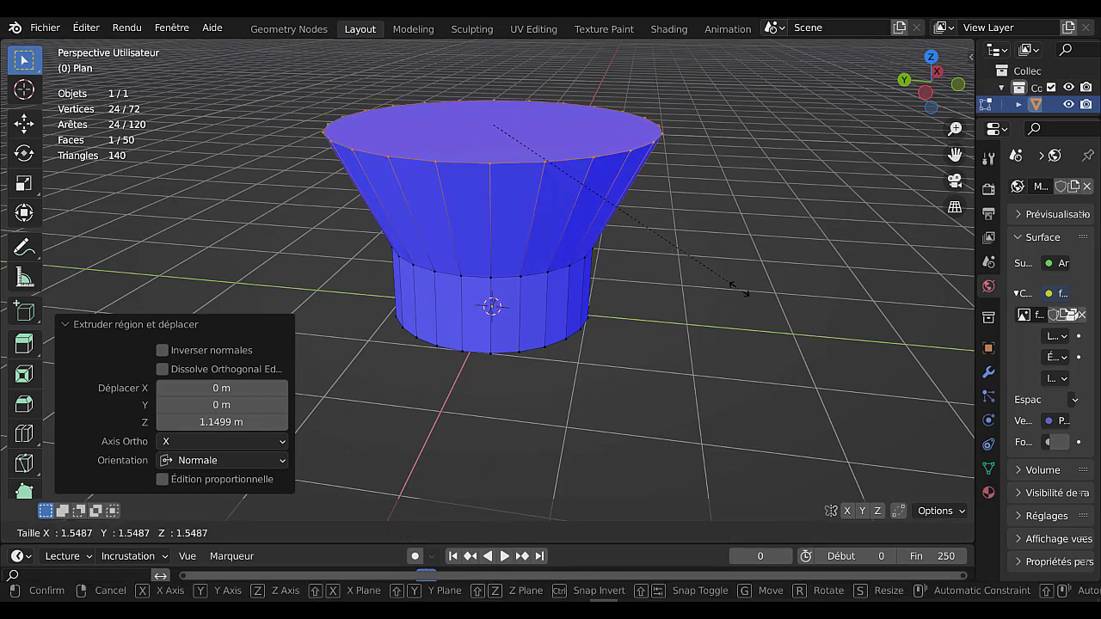
{"action": "left_click", "coordinate": [746, 294]}
Step: Delete the top face in face selection mode to open the pot
{"action": "key", "text": "3"}
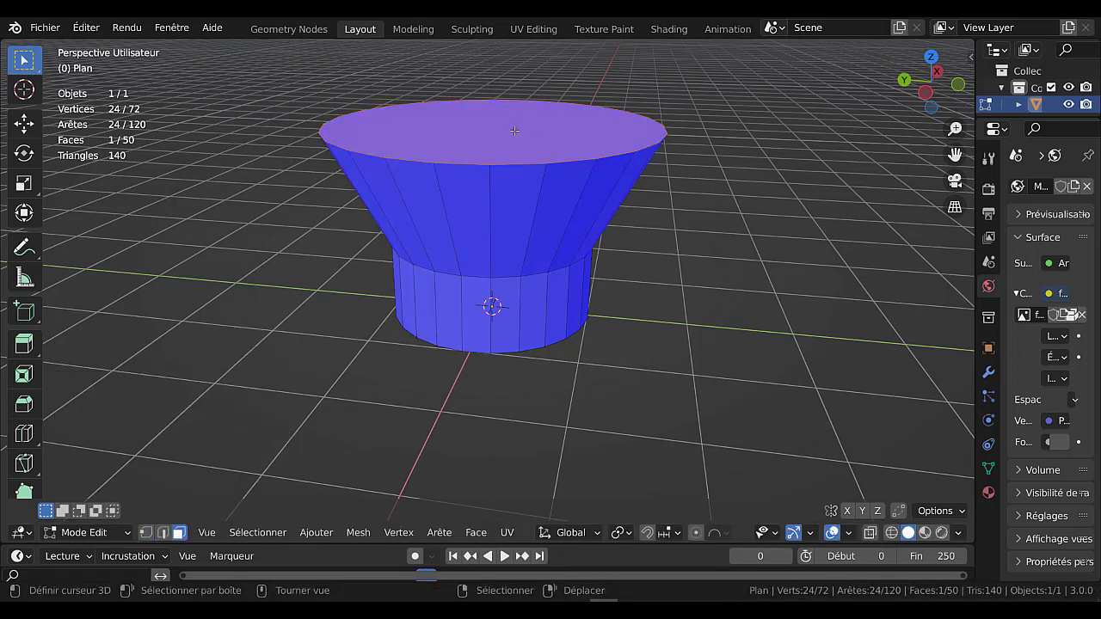
{"action": "key", "text": "x"}
{"action": "left_click", "coordinate": [511, 172]}
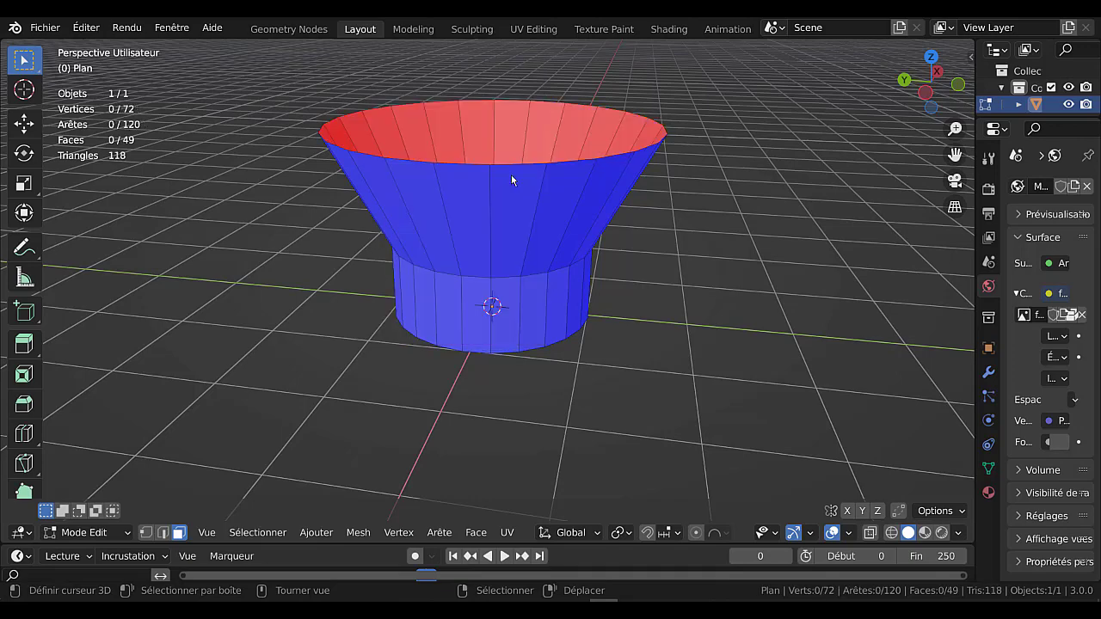
Step: Select the rim's edge loop and lower it about 0.3 m along the Z axis
{"action": "middle_click_drag", "start_coordinate": [588, 324], "coordinate": [587, 277]}
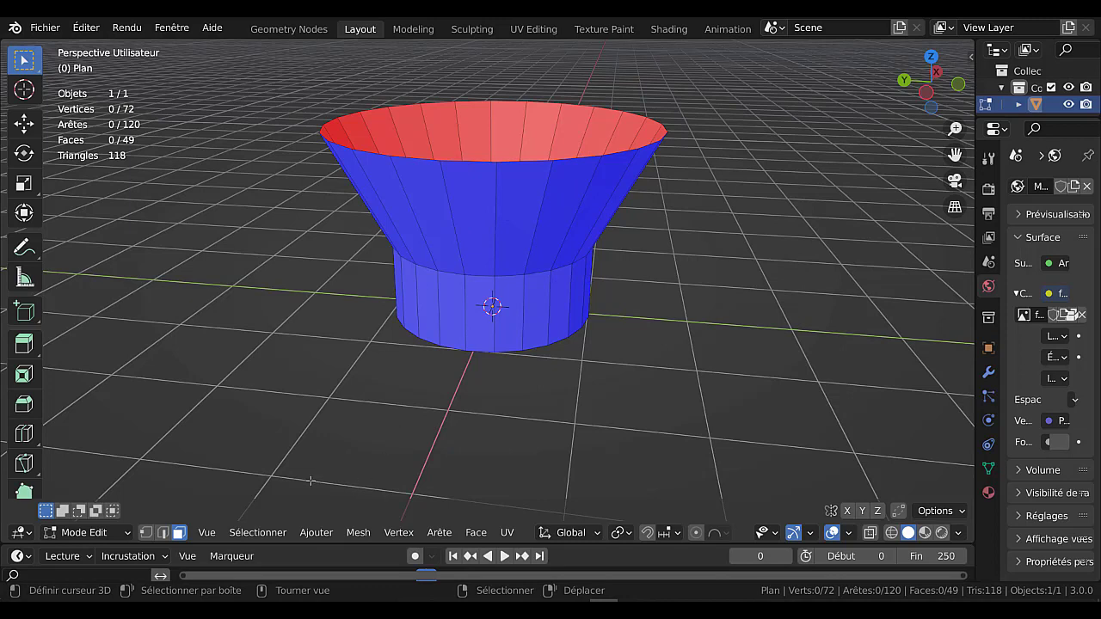
{"action": "left_click", "coordinate": [163, 533]}
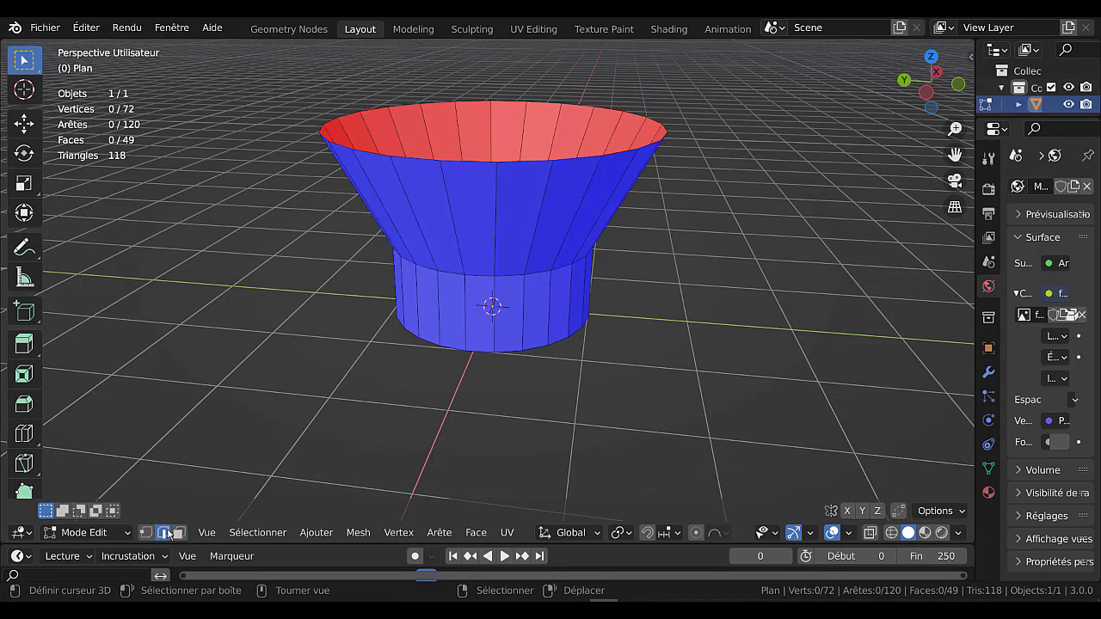
{"action": "left_click", "coordinate": [531, 161], "text": "alt"}
{"action": "key", "text": "g"}
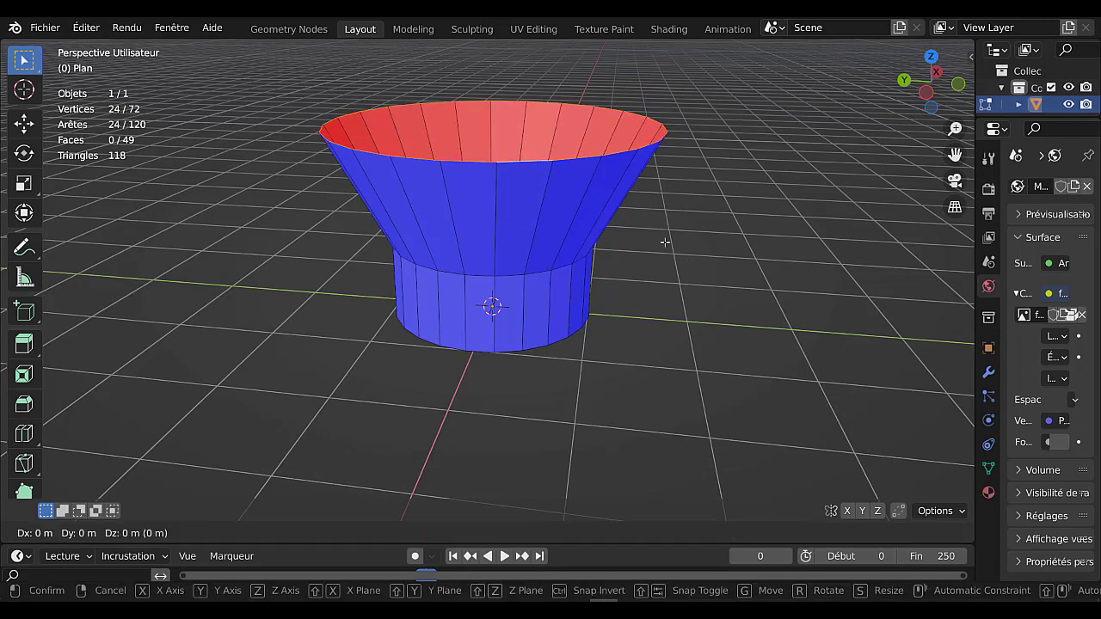
{"action": "key", "text": "z"}
{"action": "left_click", "coordinate": [606, 269]}
Step: Add a centred loop cut around the lower cylinder and scale it out to about 1.27 times
{"action": "middle_click_drag", "start_coordinate": [607, 269], "coordinate": [575, 283]}
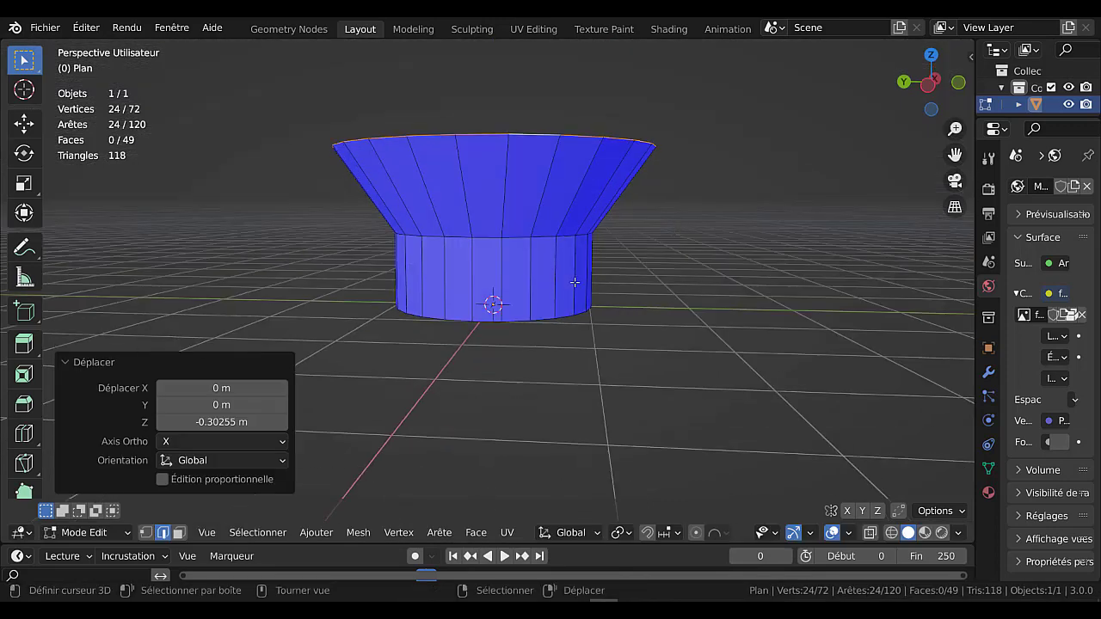
{"action": "key", "text": "ctrl+r"}
{"action": "left_click", "coordinate": [574, 282]}
{"action": "right_click", "coordinate": [575, 282]}
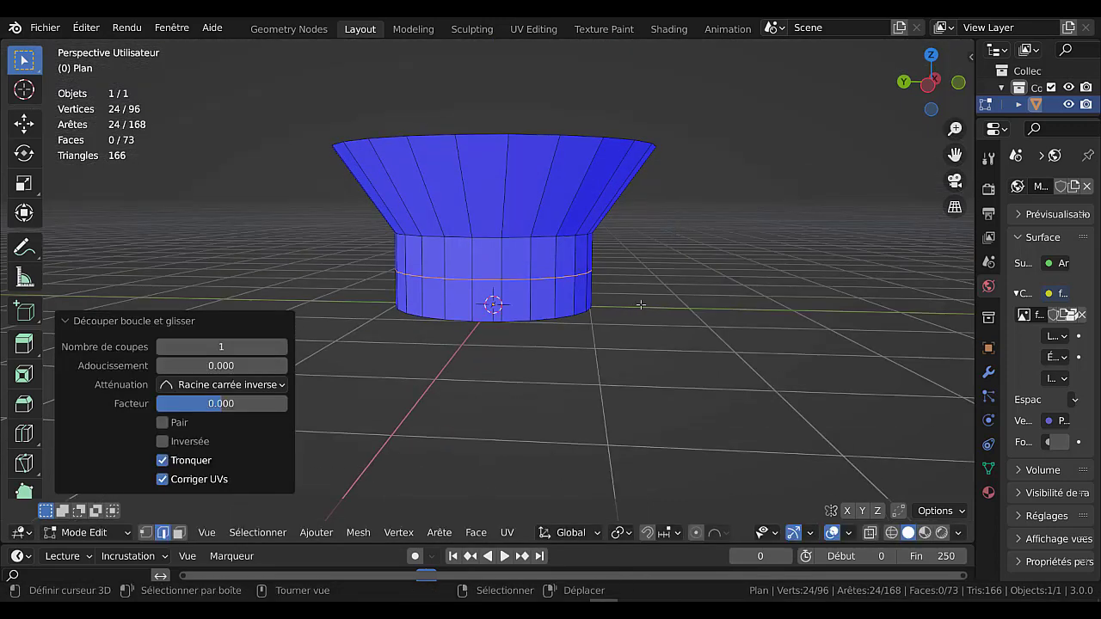
{"action": "key", "text": "s"}
{"action": "left_click", "coordinate": [735, 310]}
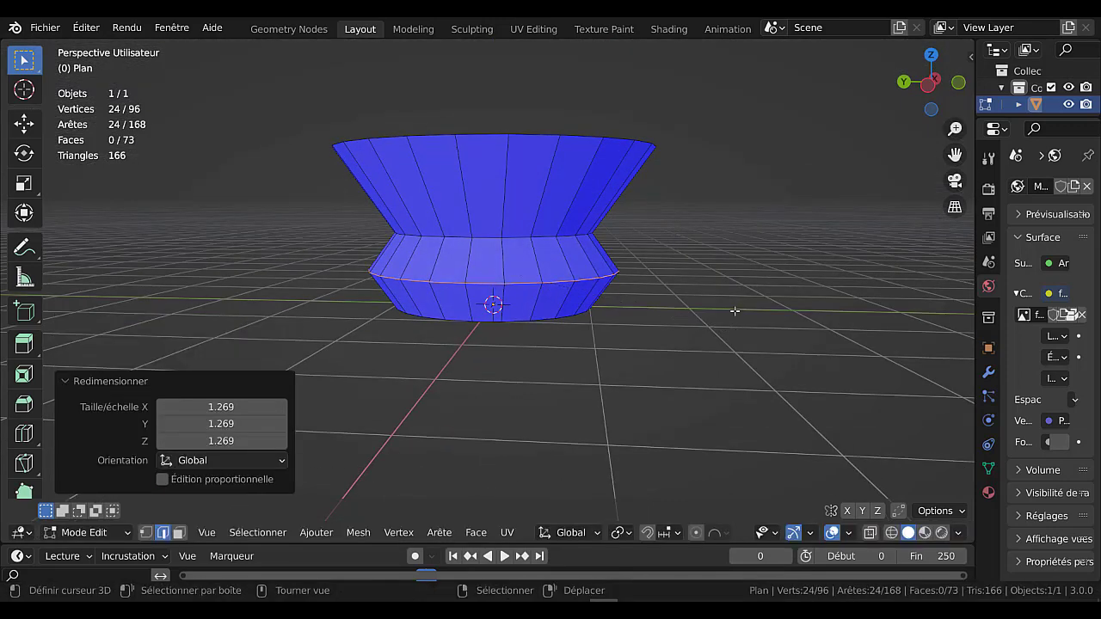
Step: Bevel the widened edge loop about 0.36 m with 5 segments to round the pot's belly
{"action": "key", "text": "ctrl+b"}
{"action": "scroll", "coordinate": [748, 315], "scroll_direction": "up", "scroll_amount": 4}
{"action": "left_click", "coordinate": [771, 324]}
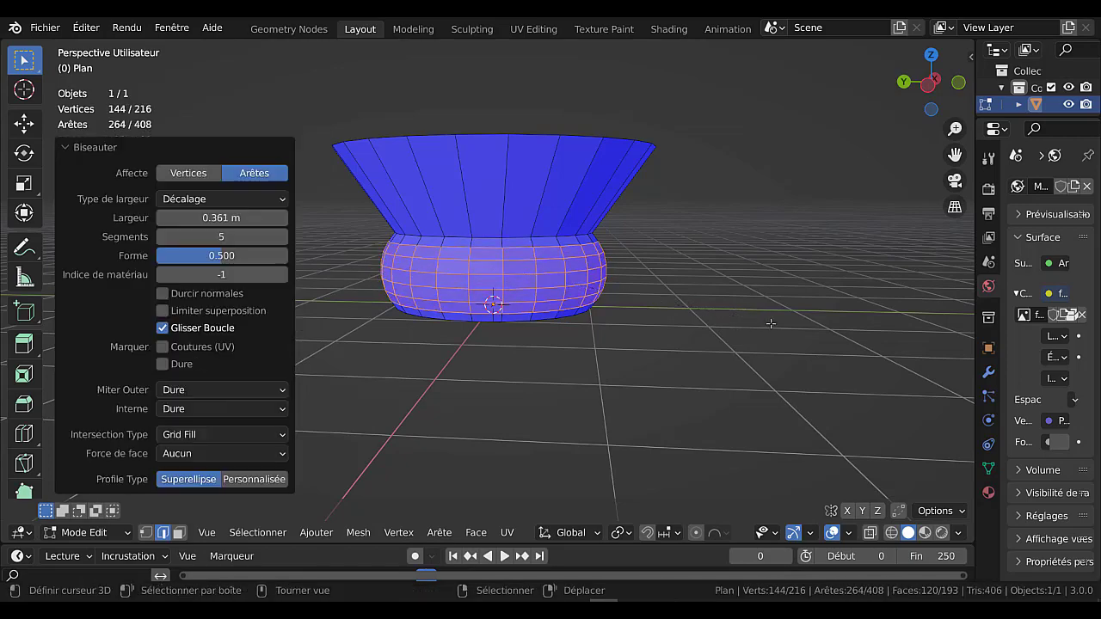
{"action": "middle_click_drag", "start_coordinate": [759, 273], "coordinate": [768, 277]}
{"action": "key", "text": "q"}
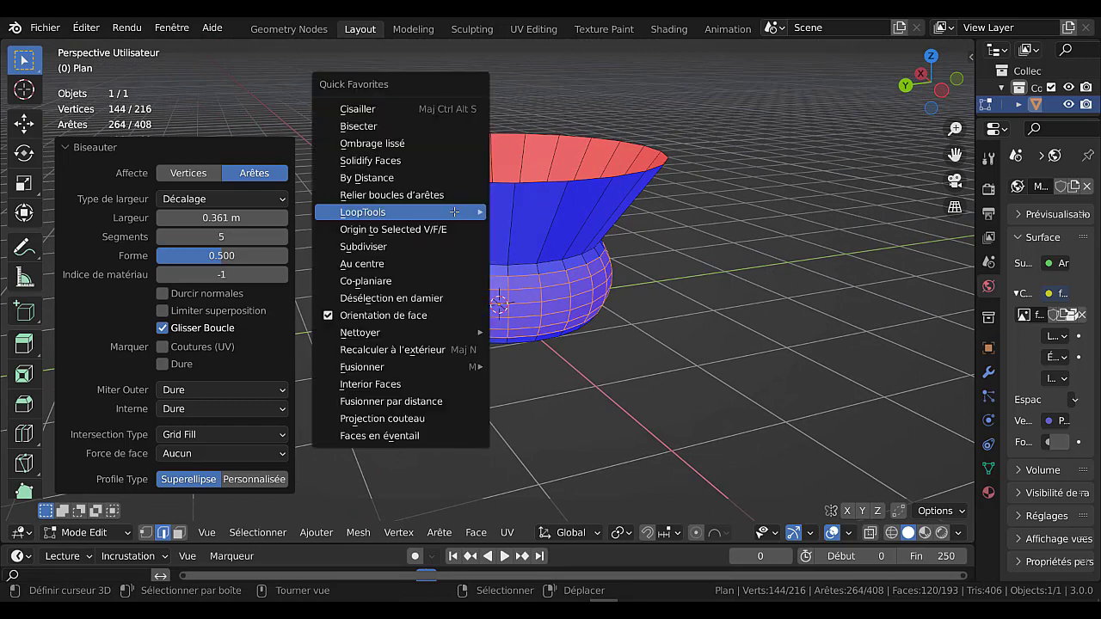
{"action": "mouse_move", "coordinate": [454, 212]}
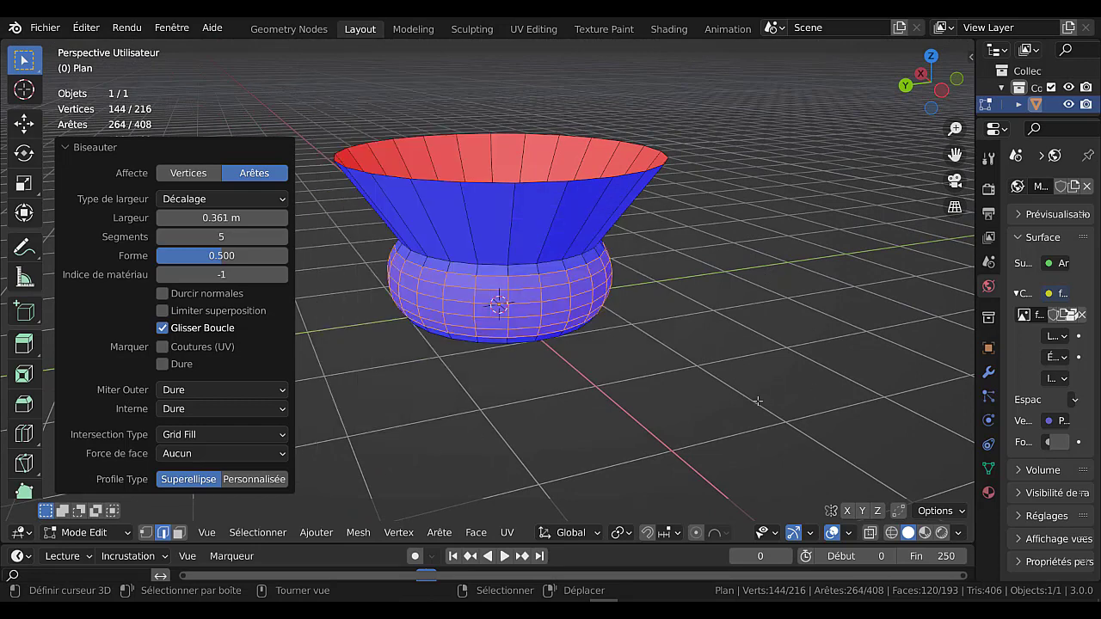
{"action": "left_click", "coordinate": [785, 359]}
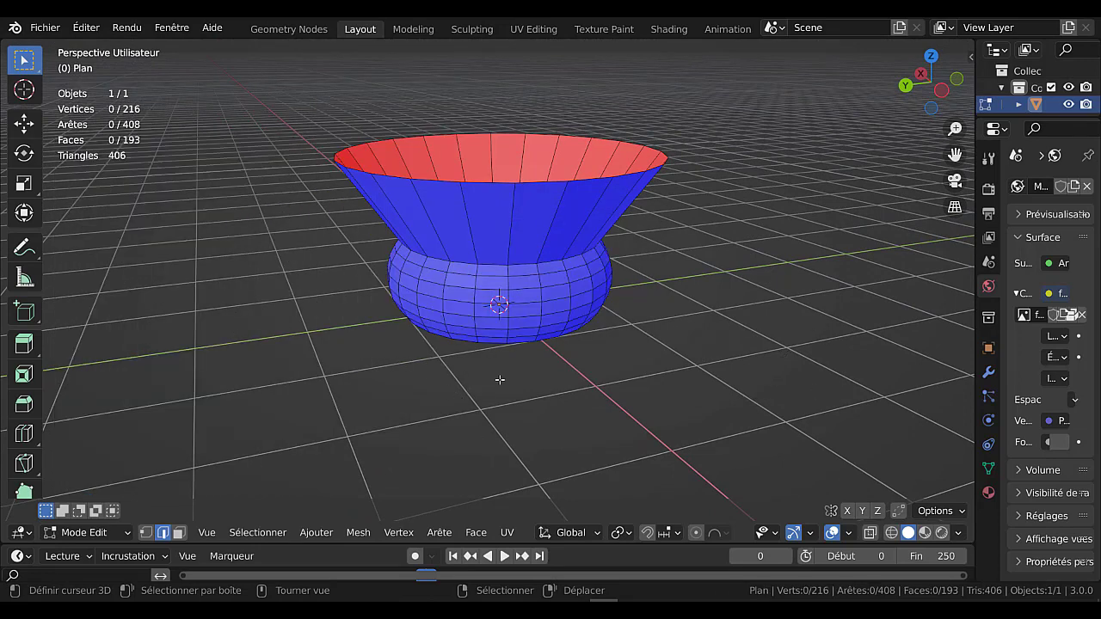
Step: Select the entire mesh and apply Solidify Faces with a thickness of 0.07 m
{"action": "key", "text": "a"}
{"action": "key", "text": "q"}
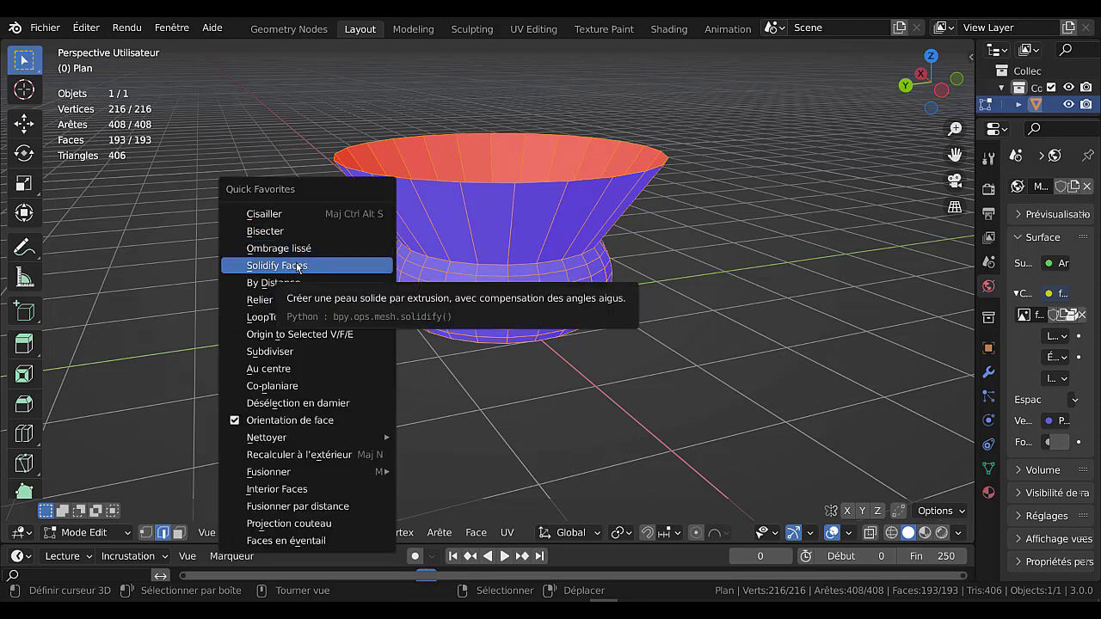
{"action": "left_click", "coordinate": [297, 266]}
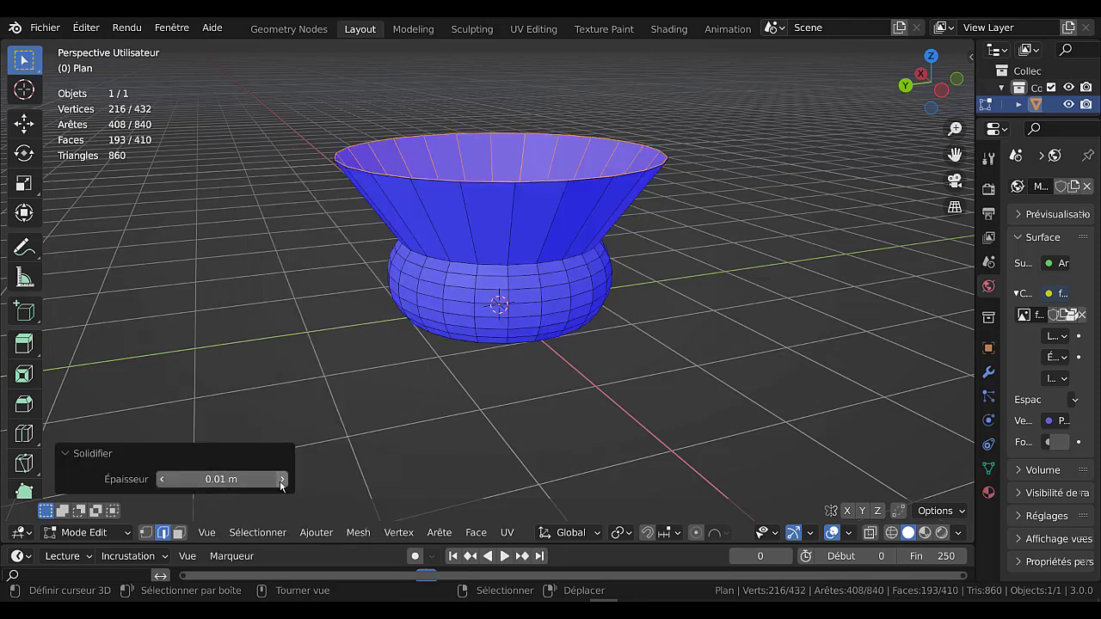
{"action": "left_click", "coordinate": [282, 479]}
{"action": "left_click", "coordinate": [284, 481]}
{"action": "left_click", "coordinate": [285, 481]}
{"action": "left_click", "coordinate": [284, 481]}
{"action": "left_click", "coordinate": [284, 481]}
{"action": "left_click", "coordinate": [285, 481]}
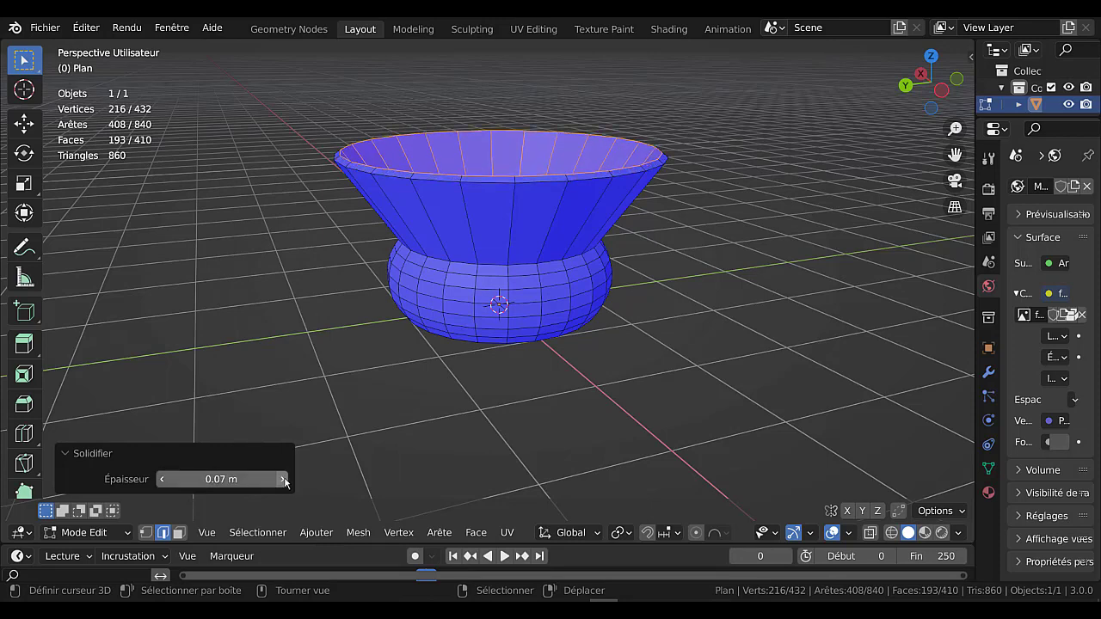
Step: Set the Solidify thickness to 0.08 m and merge all vertices of the pot by distance
{"action": "left_click", "coordinate": [285, 481]}
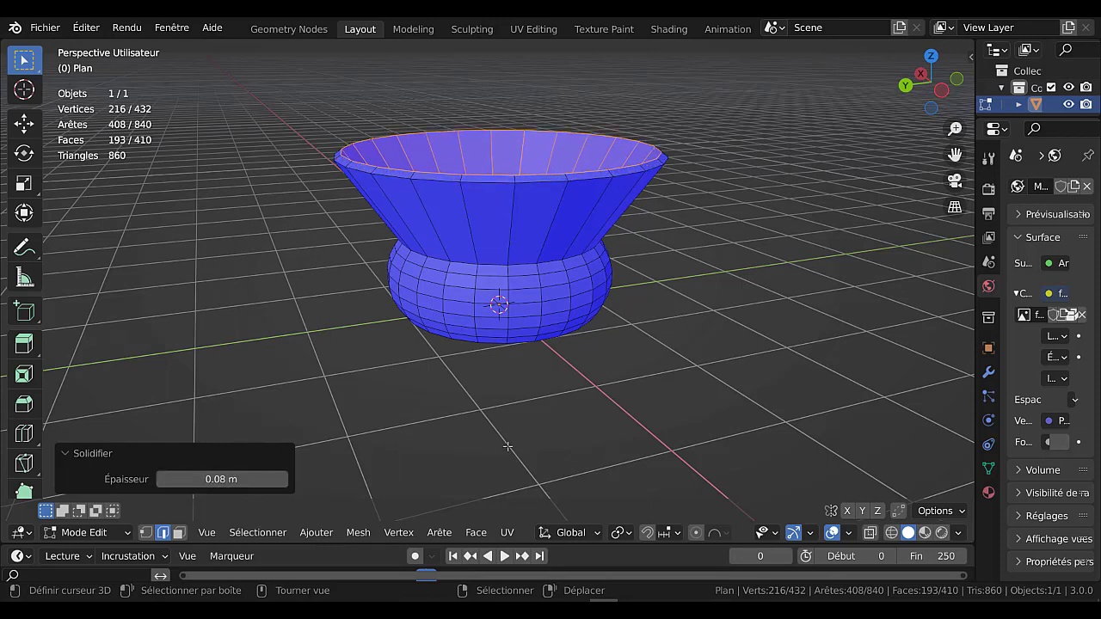
{"action": "middle_click_drag", "start_coordinate": [566, 435], "coordinate": [576, 441]}
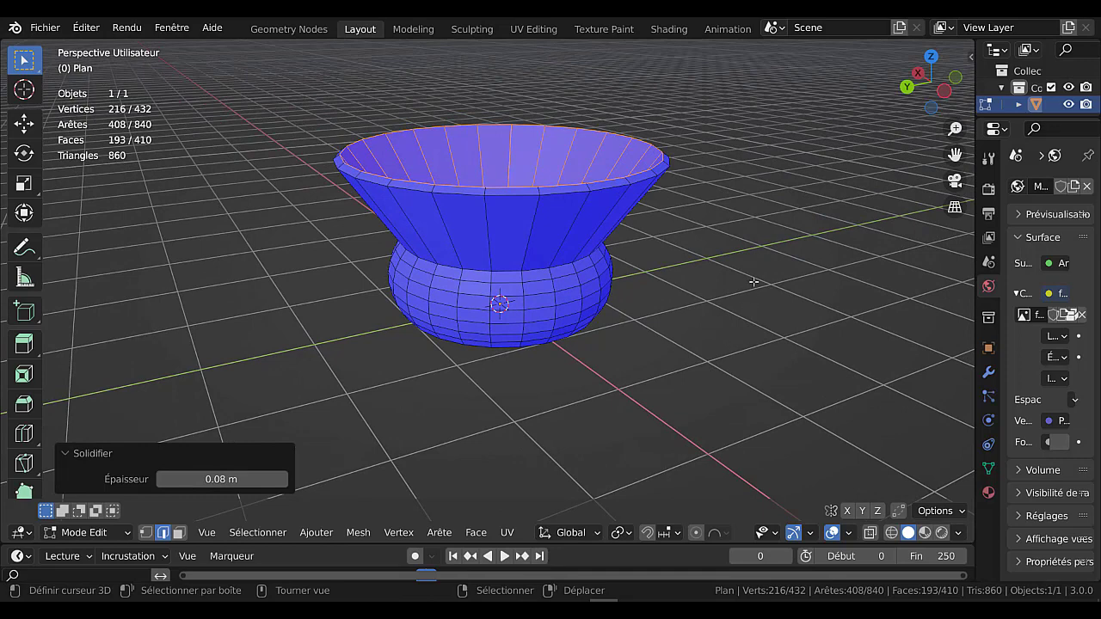
{"action": "key", "text": "a"}
{"action": "key", "text": "m"}
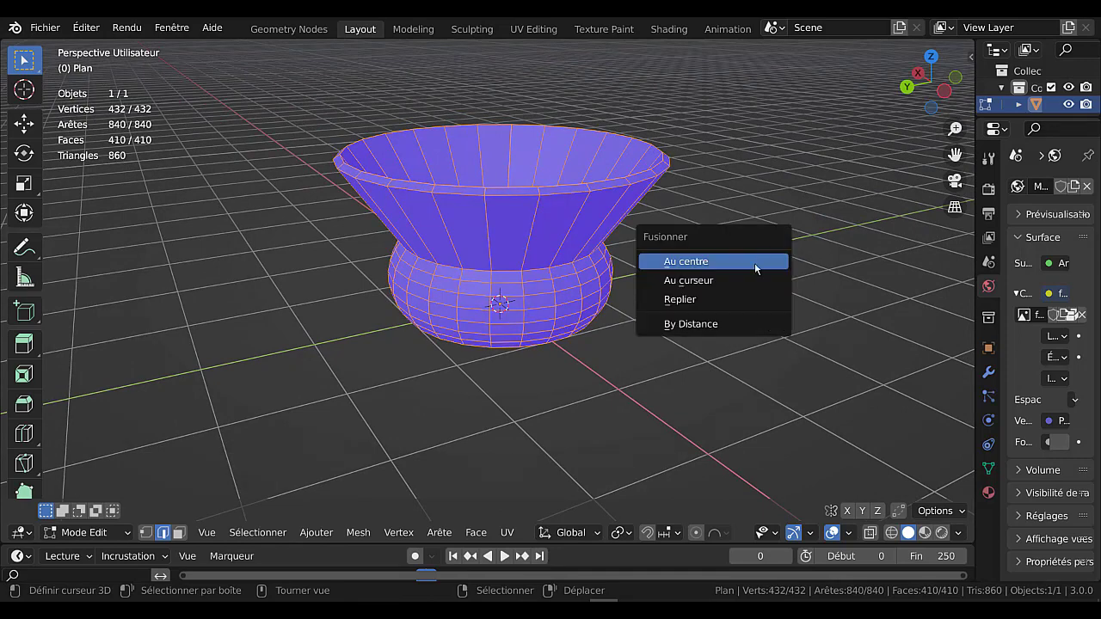
{"action": "left_click", "coordinate": [726, 331]}
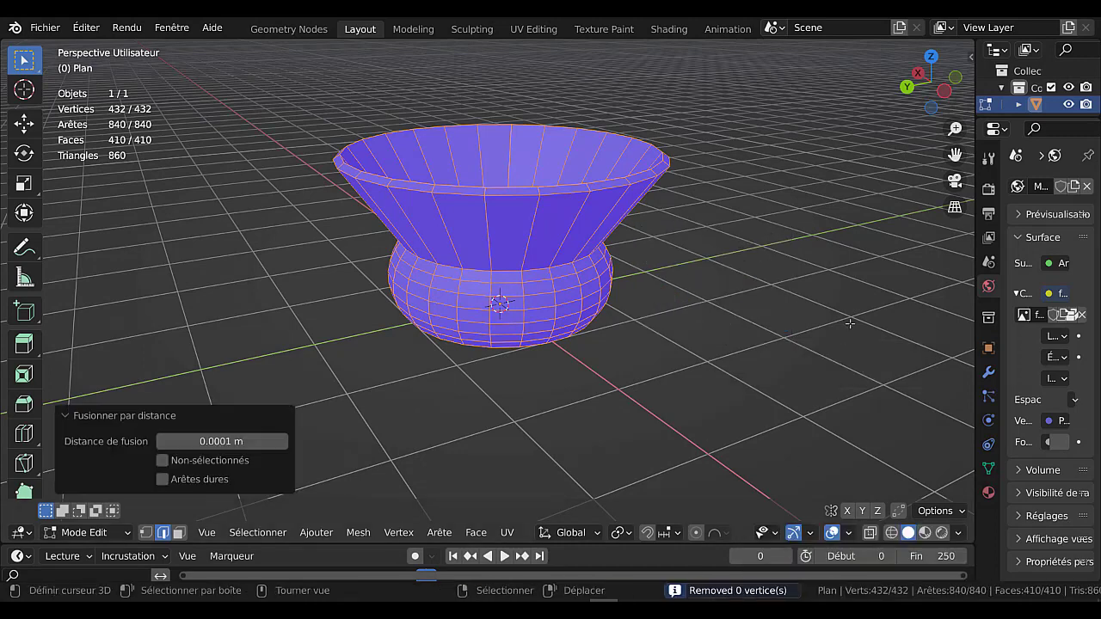
Step: Run all of the 3D-Print checks on the pot mesh
{"action": "key", "text": "n"}
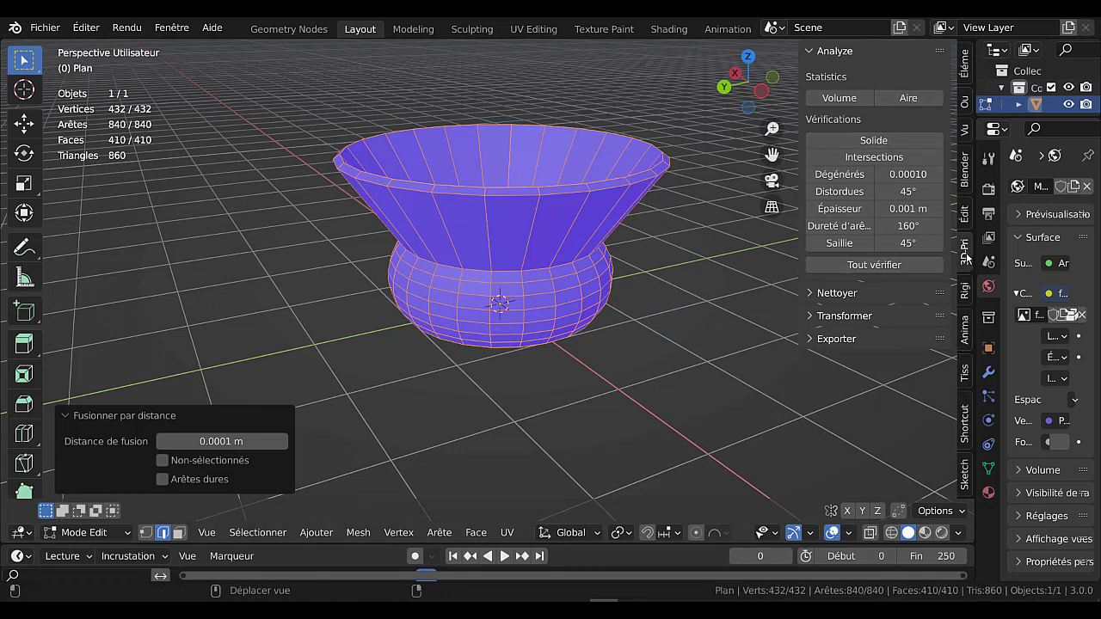
{"action": "left_click", "coordinate": [874, 264]}
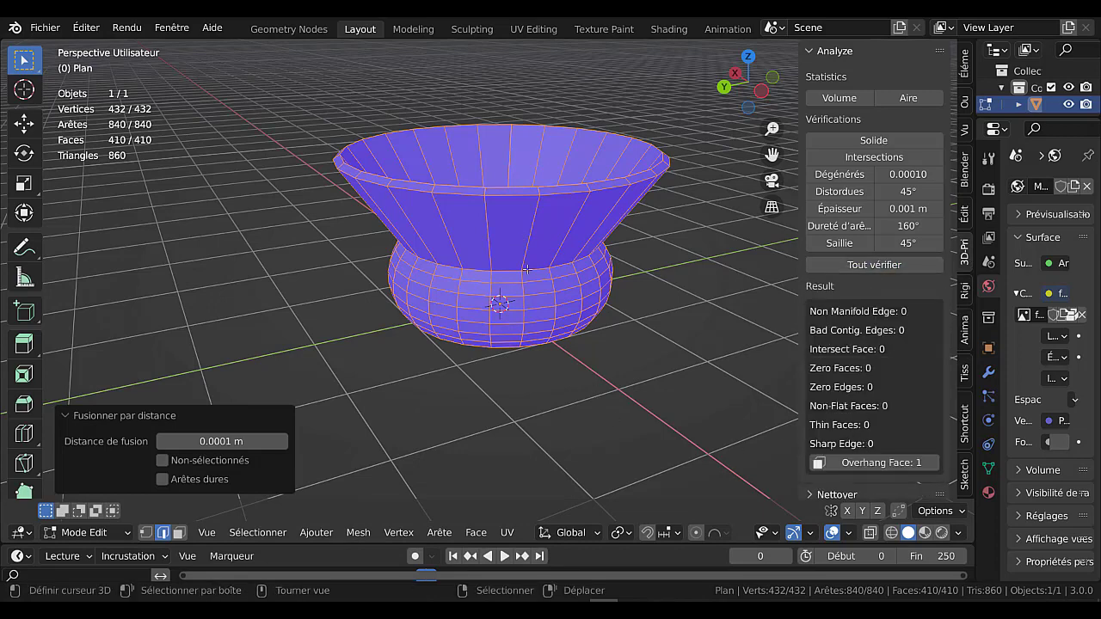
Step: Return to Object Mode and enable Auto Smooth at 30° in the pot's normals settings
{"action": "key", "text": "Tab"}
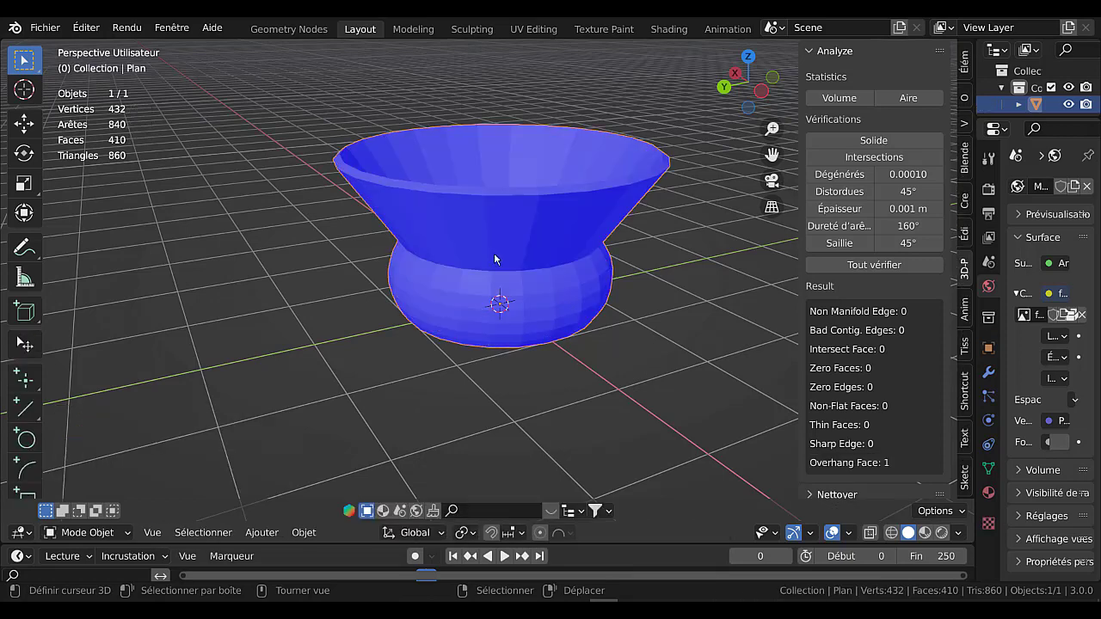
{"action": "key", "text": "q"}
{"action": "key", "text": "q"}
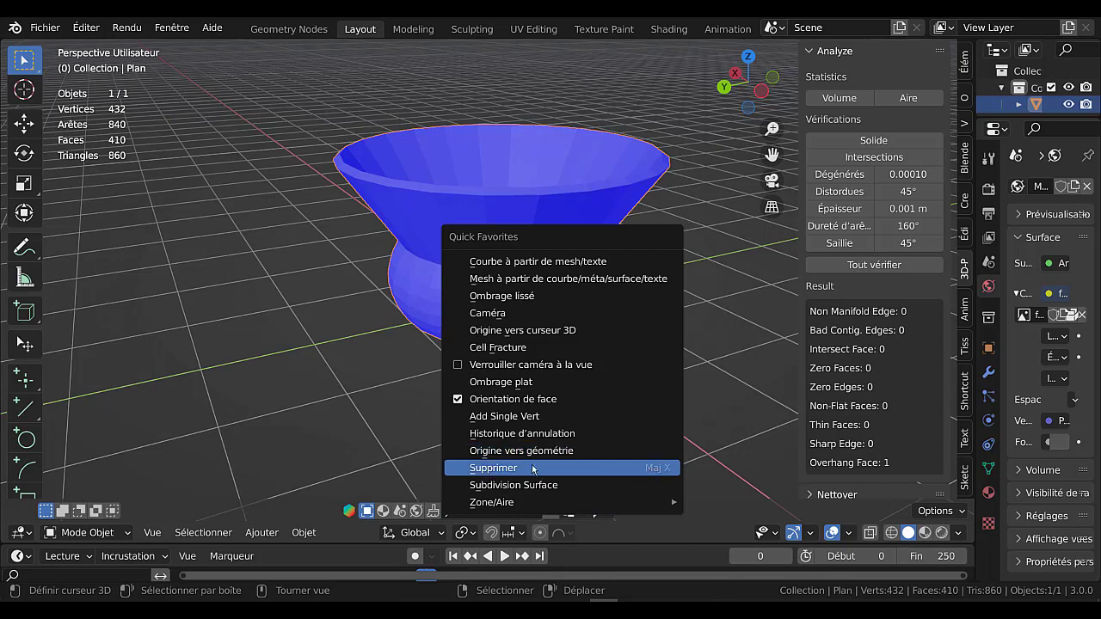
{"action": "mouse_move", "coordinate": [520, 504]}
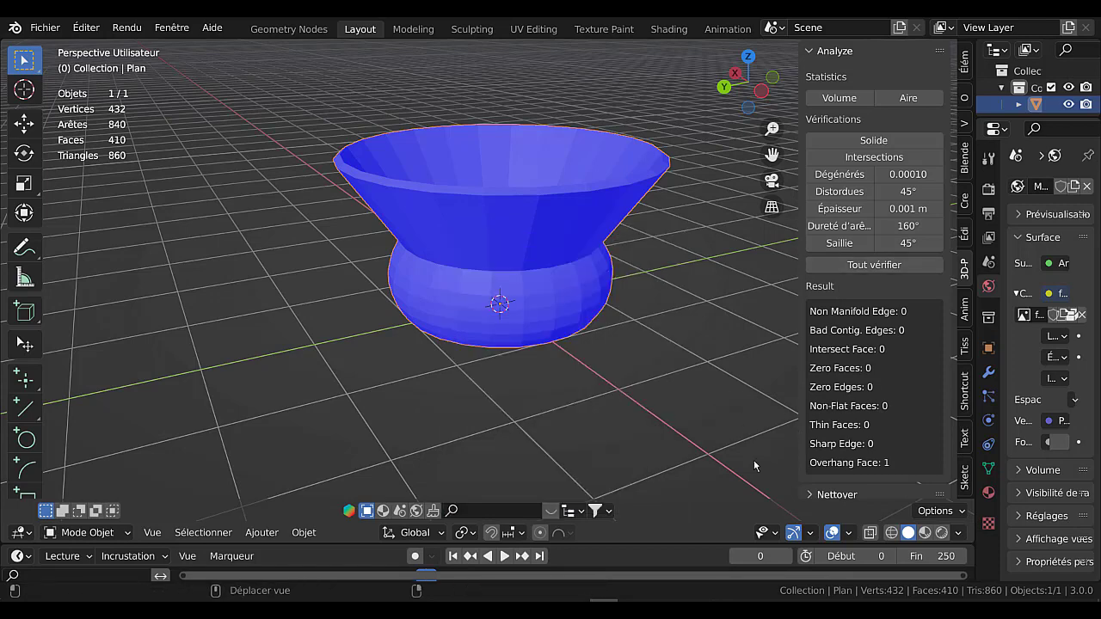
{"action": "left_click_drag", "start_coordinate": [976, 374], "coordinate": [883, 375]}
{"action": "left_click", "coordinate": [895, 469]}
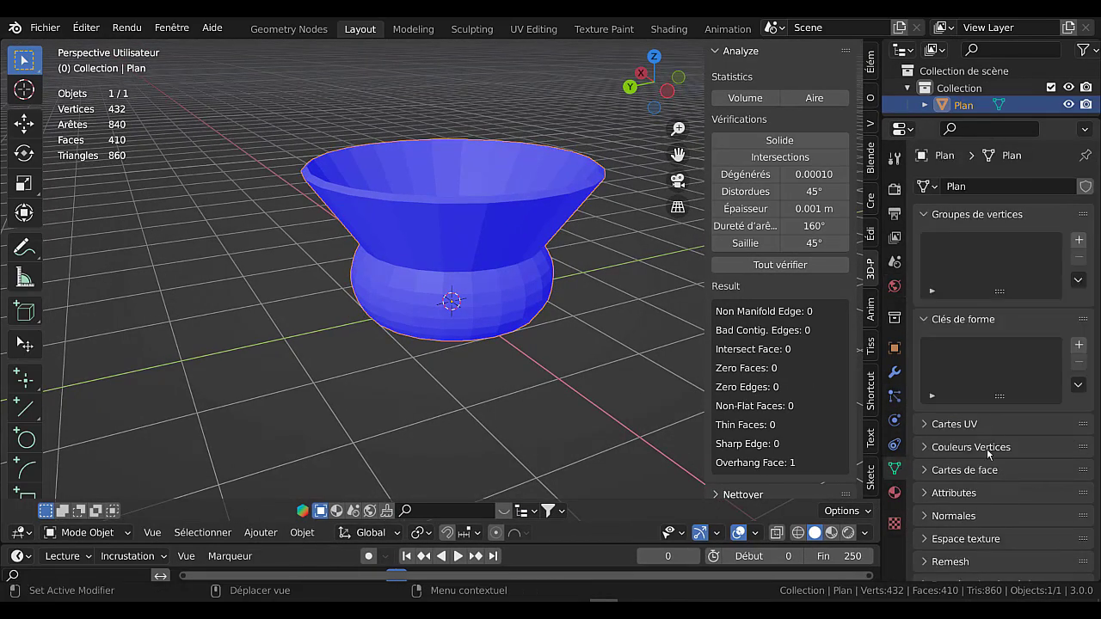
{"action": "left_click", "coordinate": [926, 516]}
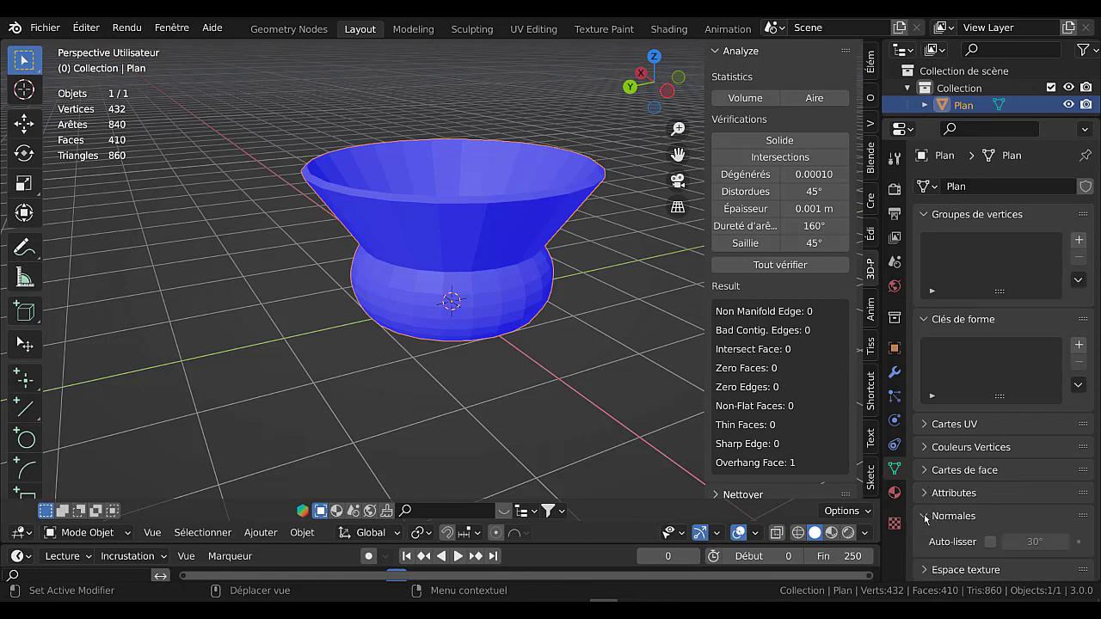
{"action": "left_click", "coordinate": [991, 542]}
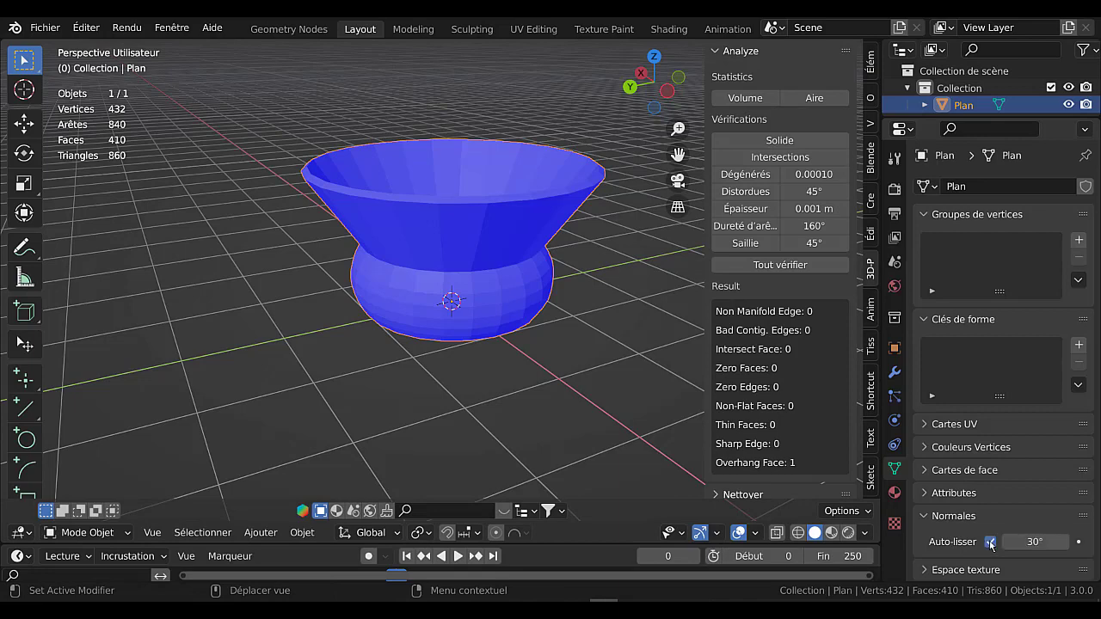
Step: Apply smooth shading to all faces of the pot in Edit Mode and return to Object Mode
{"action": "key", "text": "Tab"}
{"action": "key", "text": "Tab"}
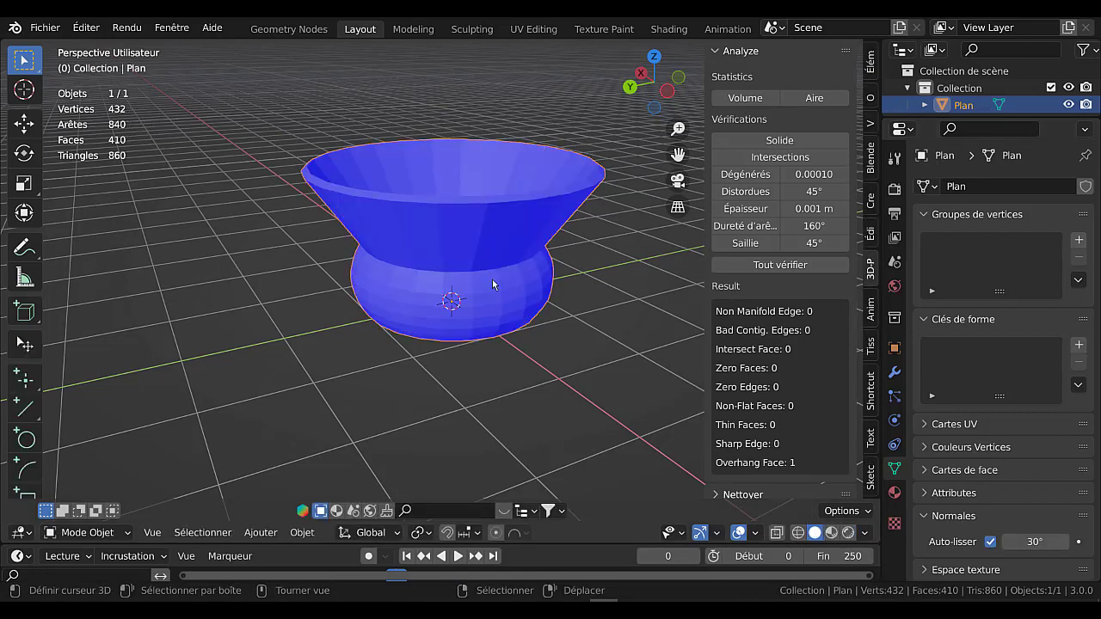
{"action": "key", "text": "Tab"}
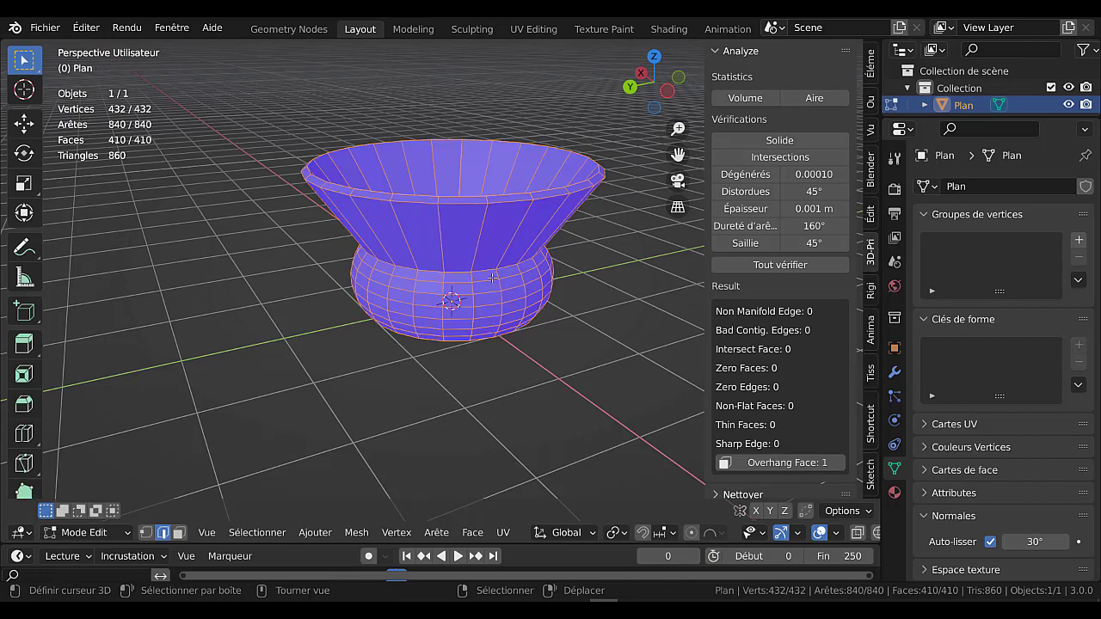
{"action": "key", "text": "q"}
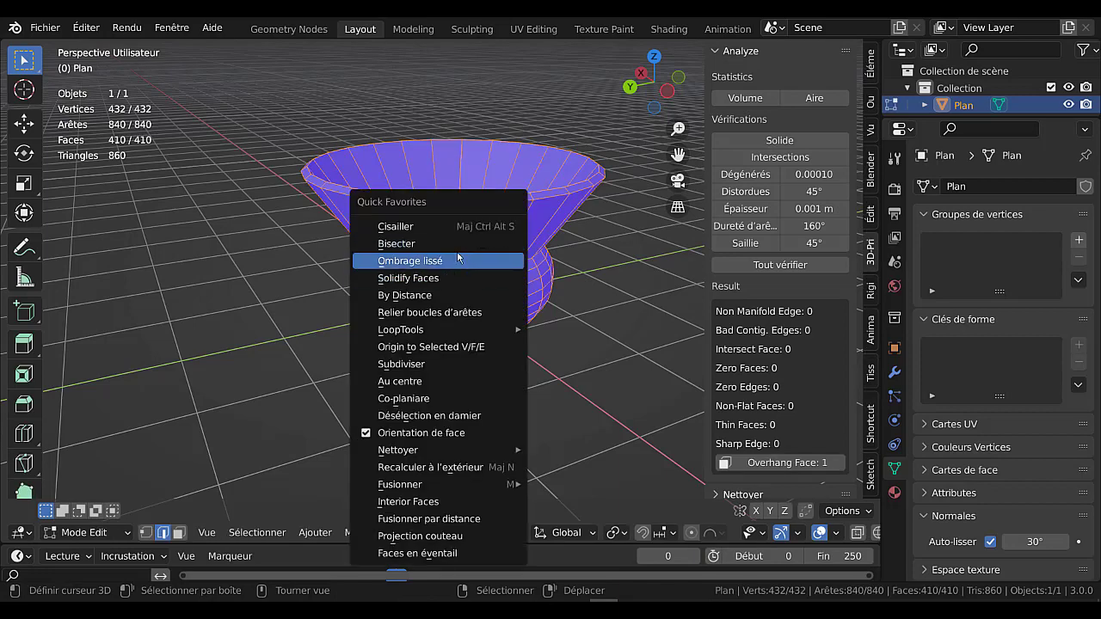
{"action": "left_click", "coordinate": [458, 262]}
{"action": "key", "text": "Tab"}
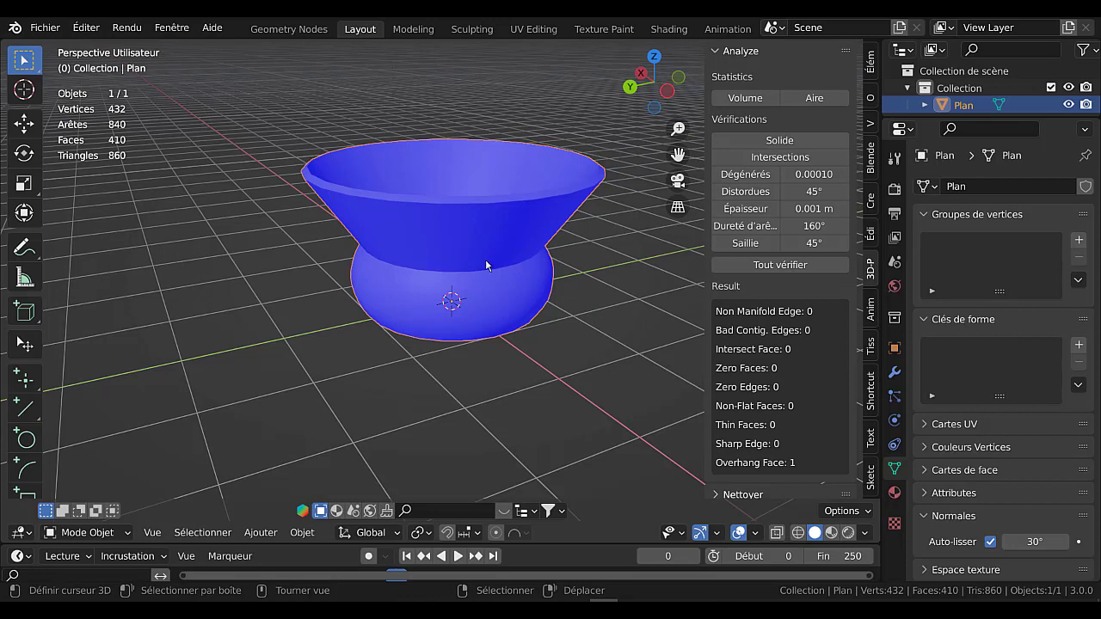
{"action": "left_click_drag", "start_coordinate": [750, 252], "coordinate": [860, 253]}
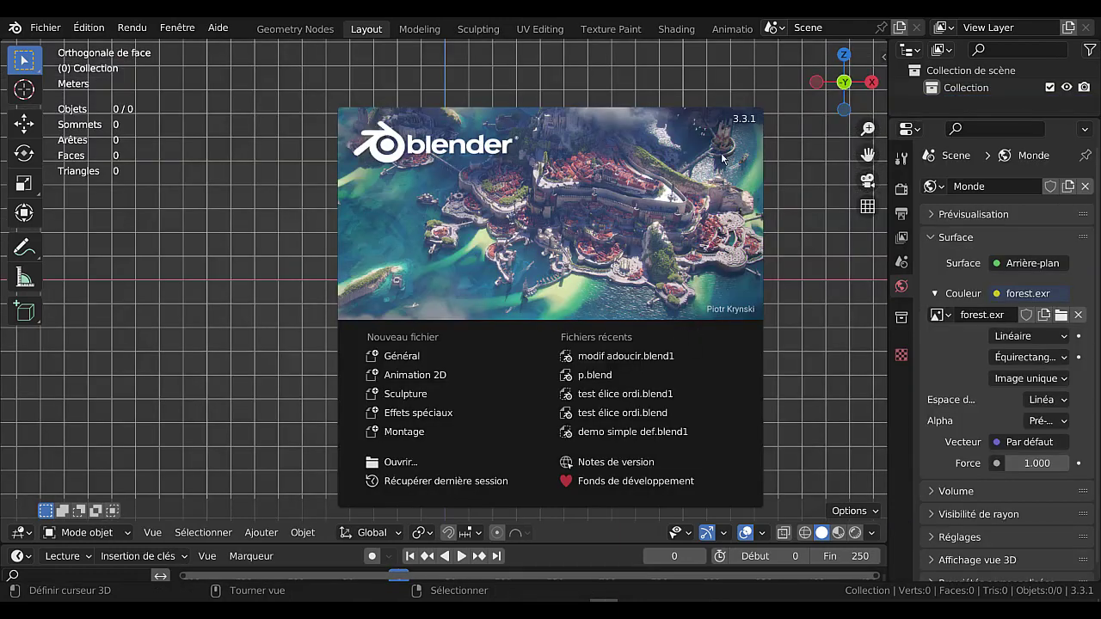
Step: Dismiss the splash screen of the new empty file and add a mesh circle at the origin
{"action": "left_click", "coordinate": [309, 349]}
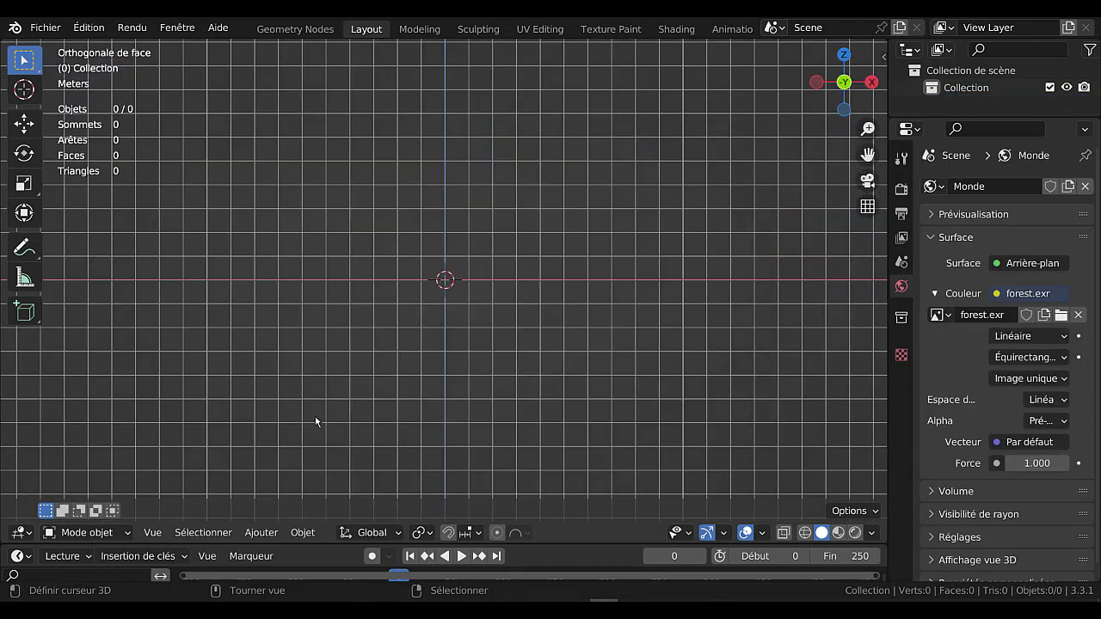
{"action": "left_click", "coordinate": [303, 535]}
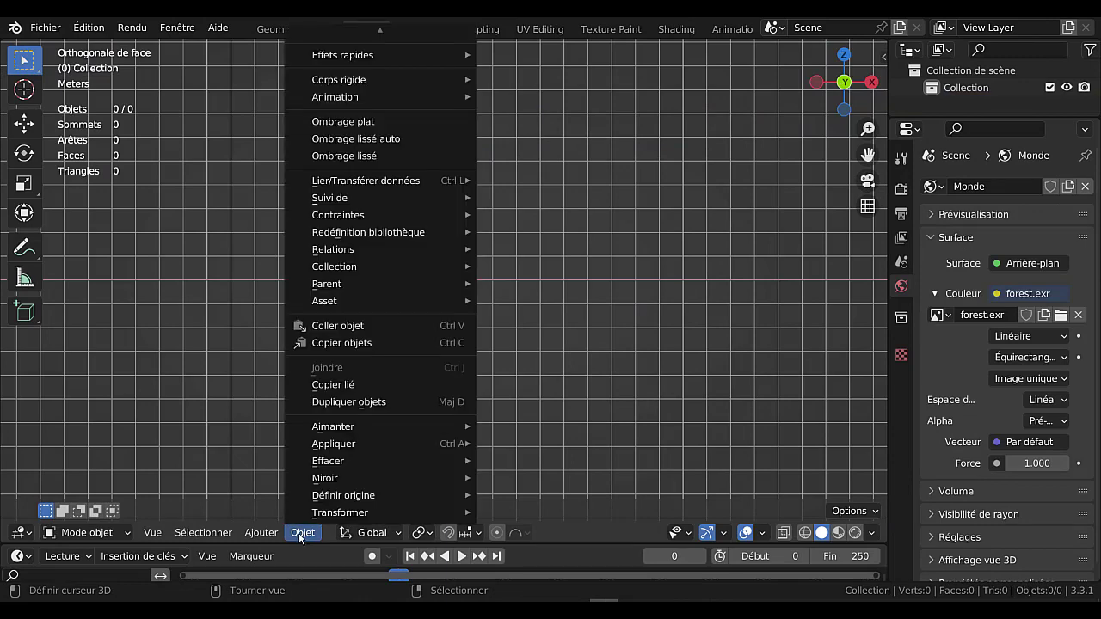
{"action": "mouse_move", "coordinate": [263, 532]}
{"action": "mouse_move", "coordinate": [284, 513]}
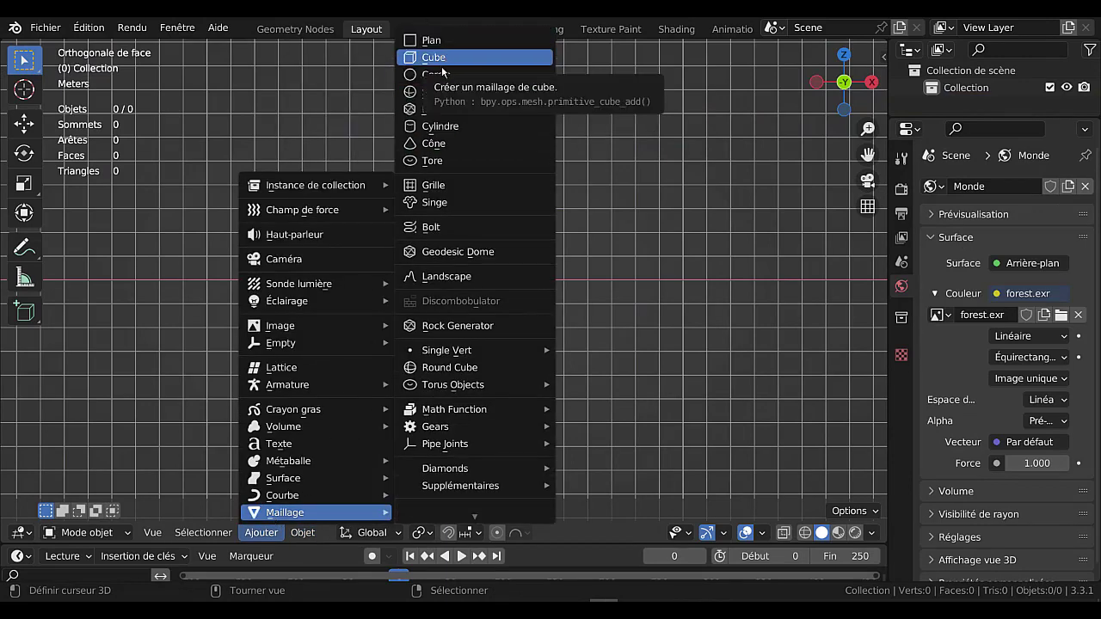
{"action": "left_click", "coordinate": [443, 79]}
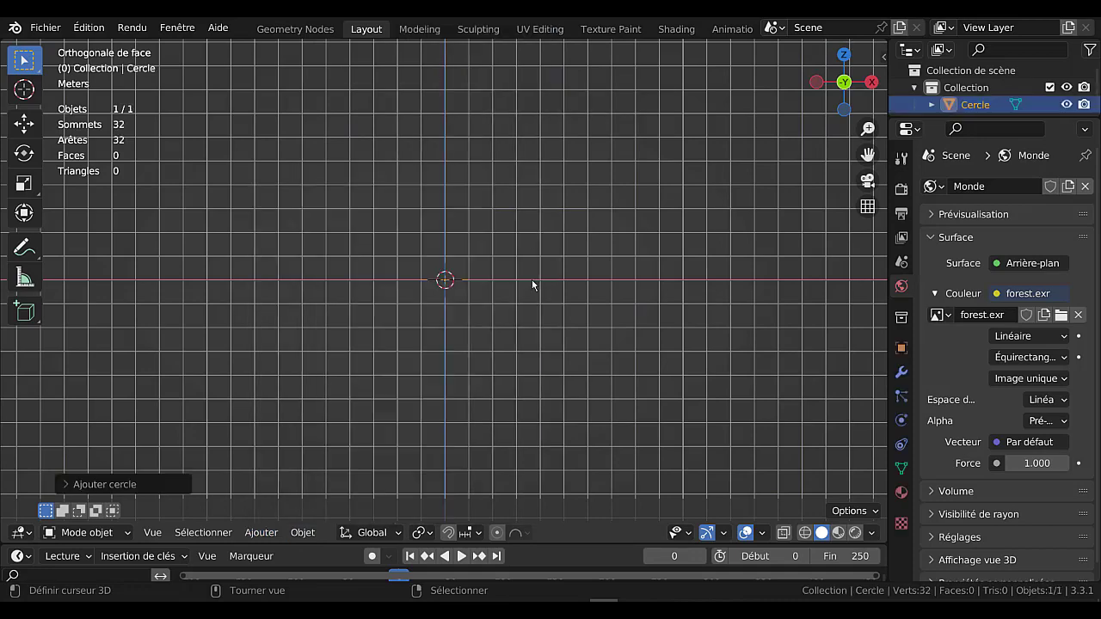
Step: Extrude the circle's outline in Edit Mode and scale the extrusion to 0 to fill it with triangular faces
{"action": "middle_click_drag", "start_coordinate": [528, 304], "coordinate": [531, 387]}
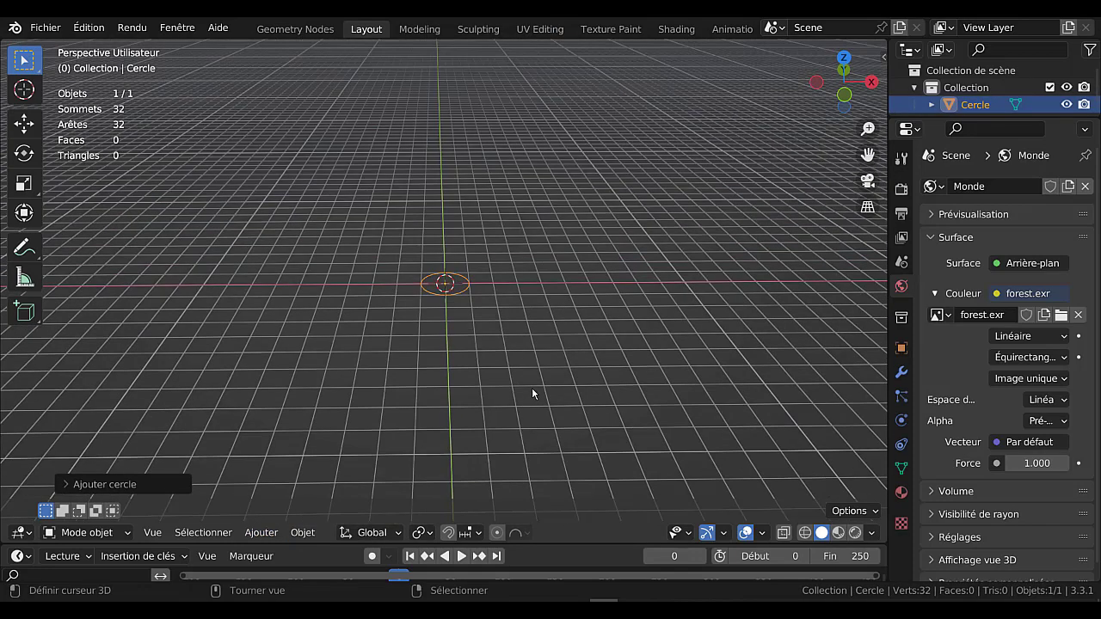
{"action": "key", "text": "Tab"}
{"action": "scroll", "coordinate": [534, 389], "scroll_direction": "up", "scroll_amount": 4}
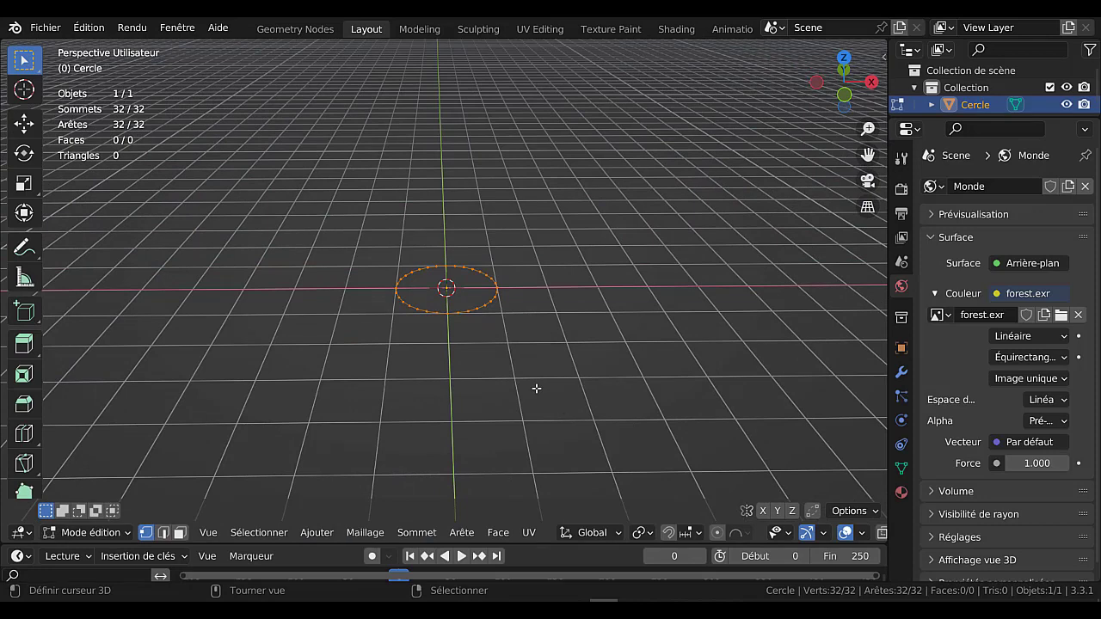
{"action": "type", "text": "es"}
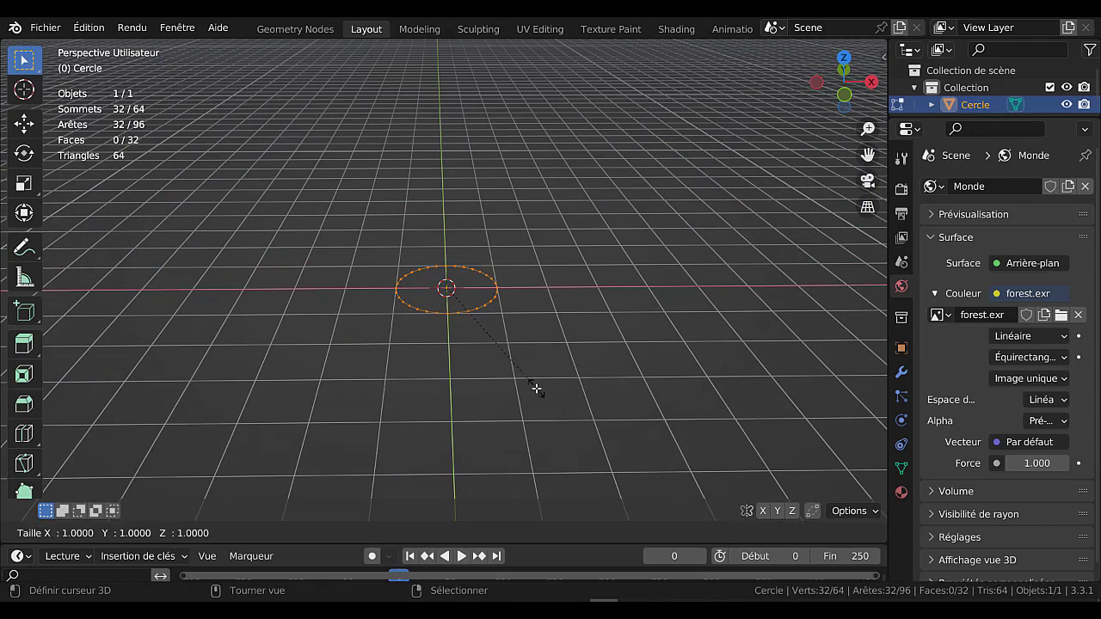
{"action": "type", "text": "0"}
{"action": "key", "text": "Return"}
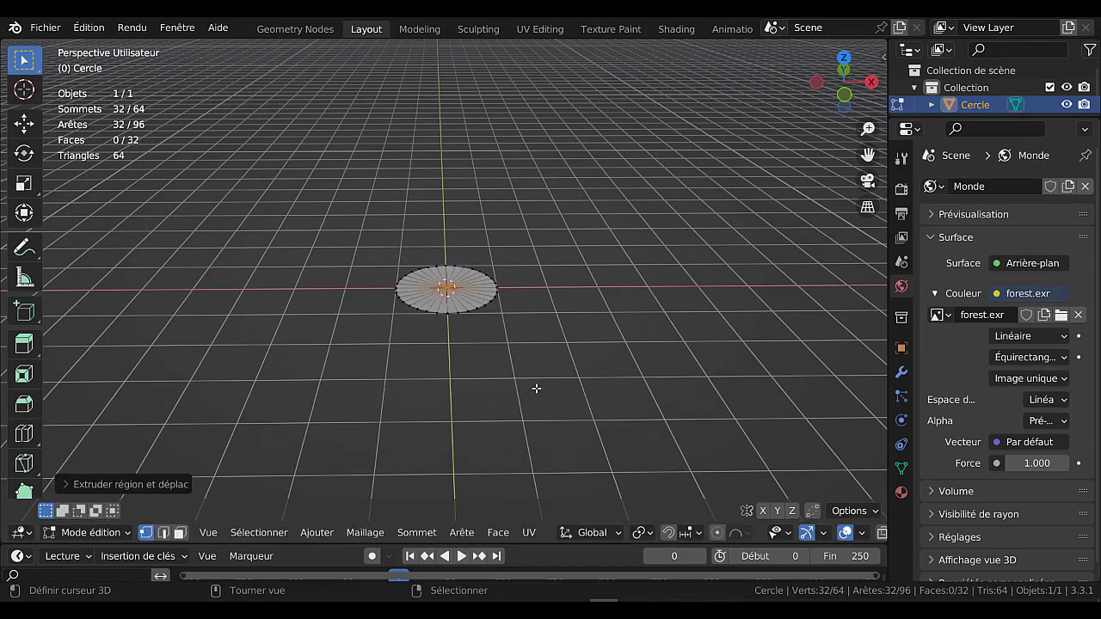
Step: Select the entire disc and merge by distance to weld the overlapping vertices at its centre
{"action": "scroll", "coordinate": [539, 385], "scroll_direction": "up", "scroll_amount": 4}
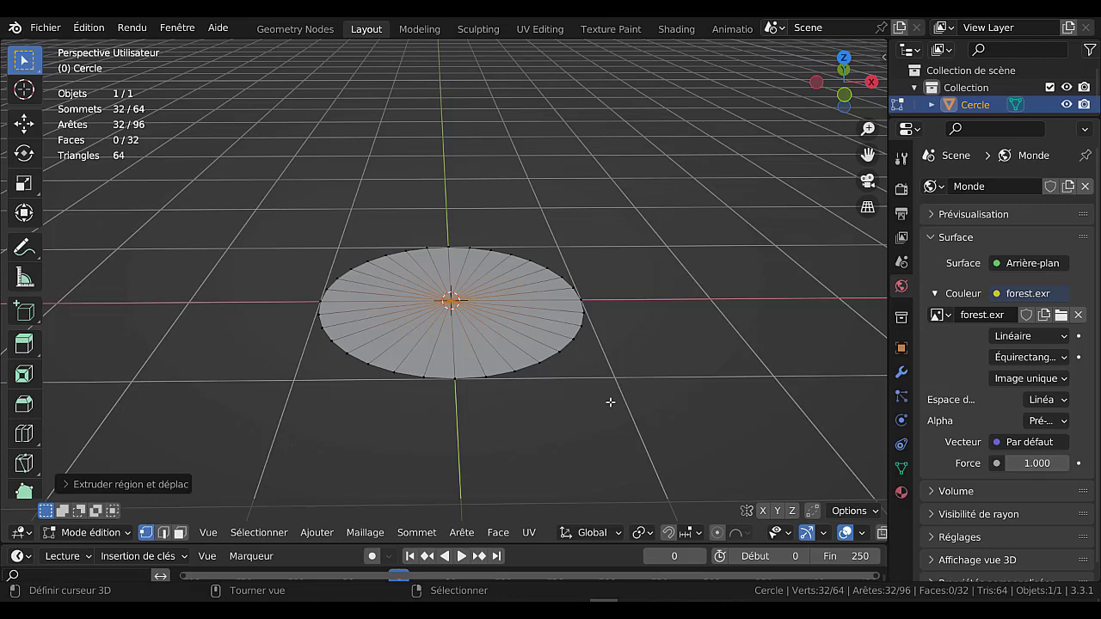
{"action": "key", "text": "a"}
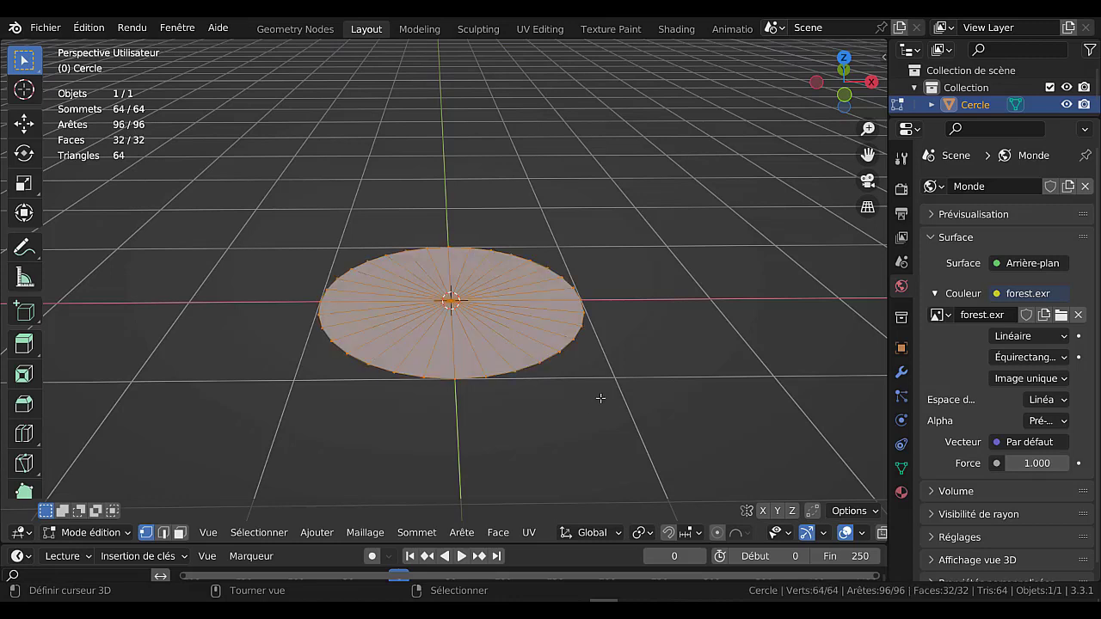
{"action": "key", "text": "m"}
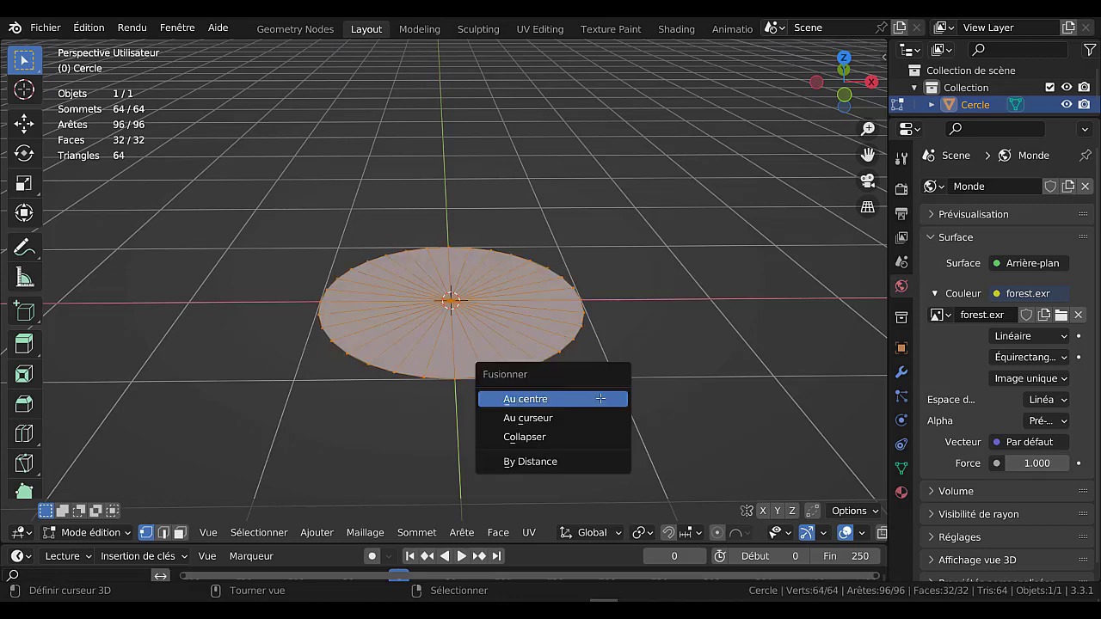
{"action": "left_click", "coordinate": [574, 462]}
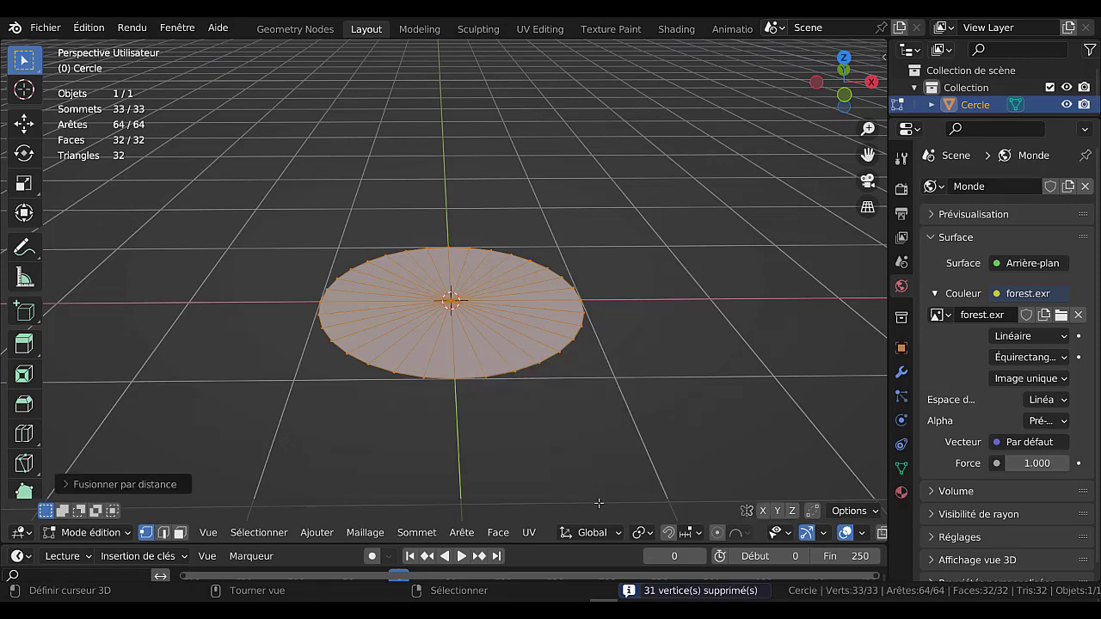
Step: Select the disc's outer edge loop and extrude it upward into a short, open cylindrical wall
{"action": "right_click", "coordinate": [563, 356], "text": "alt"}
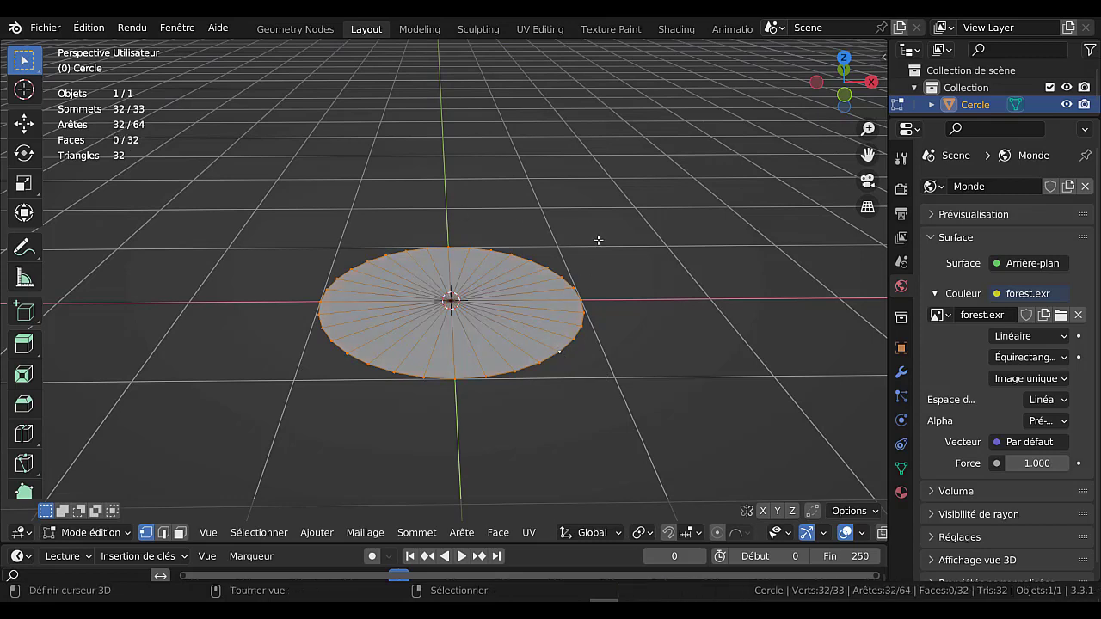
{"action": "key", "text": "2"}
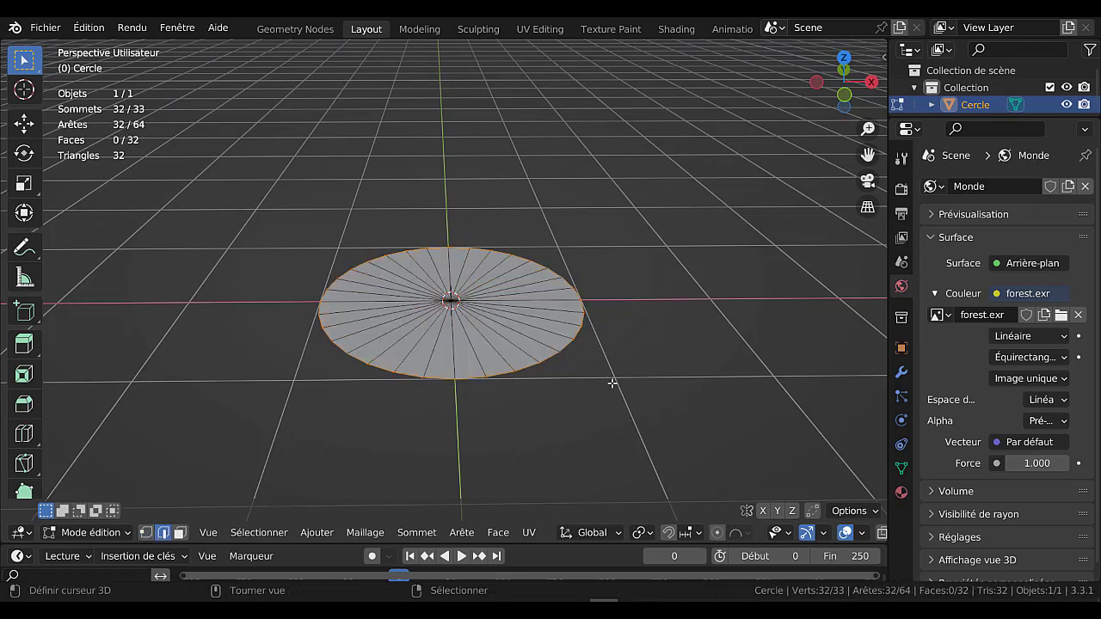
{"action": "key", "text": "e"}
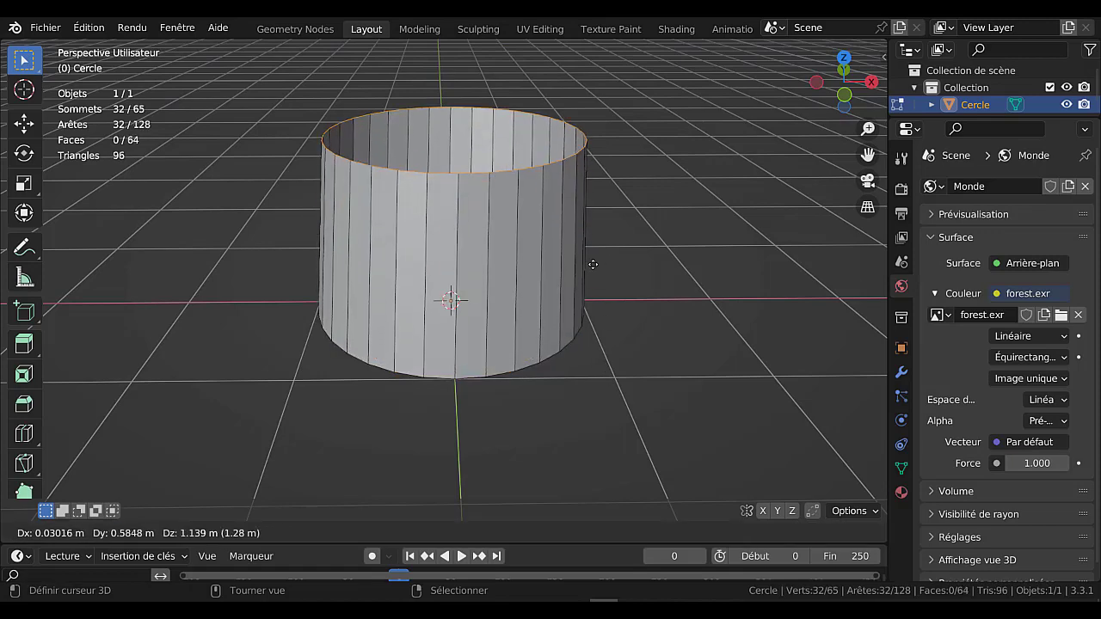
{"action": "left_click", "coordinate": [602, 320]}
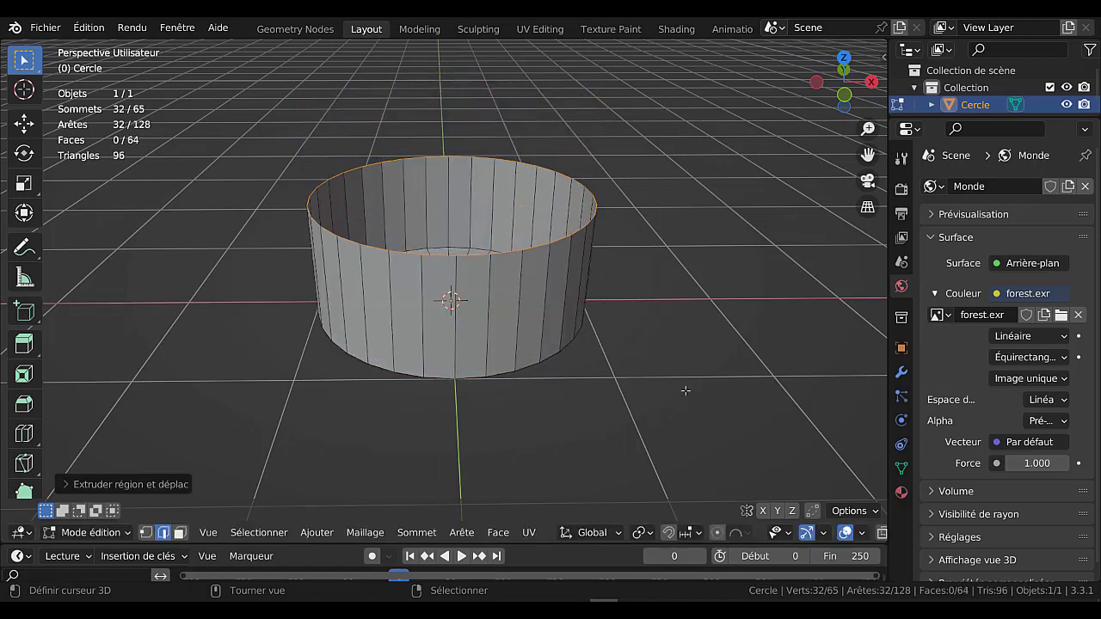
Step: Turn on the face orientation overlay to check the normals of the open cylinder
{"action": "middle_click_drag", "start_coordinate": [687, 391], "coordinate": [602, 394]}
{"action": "key", "text": "q"}
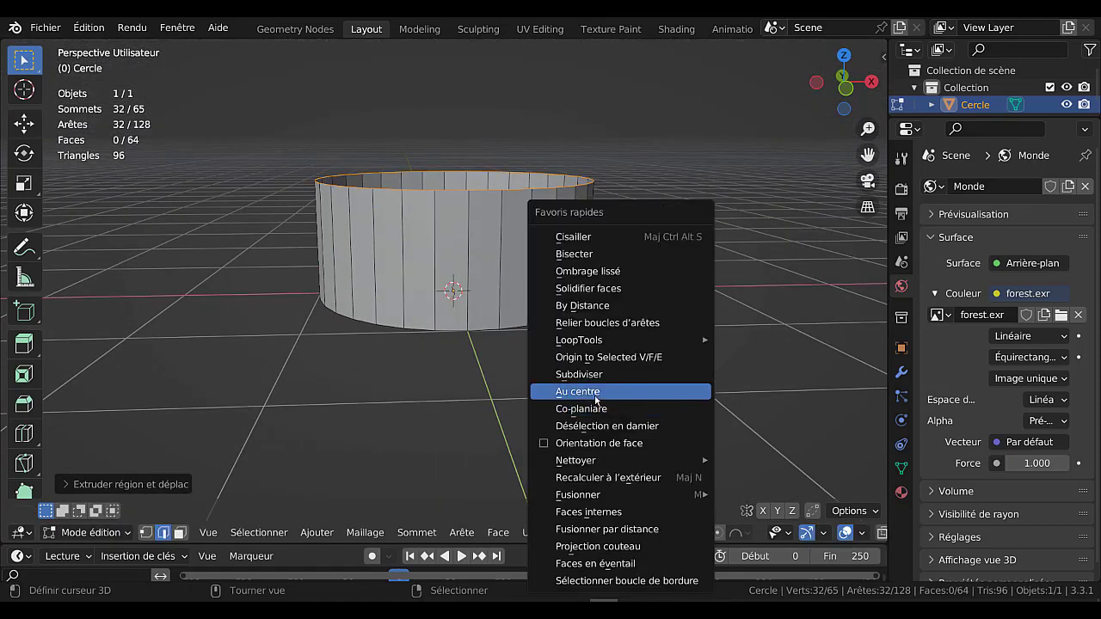
{"action": "left_click", "coordinate": [577, 442]}
{"action": "middle_click_drag", "start_coordinate": [596, 296], "coordinate": [606, 353]}
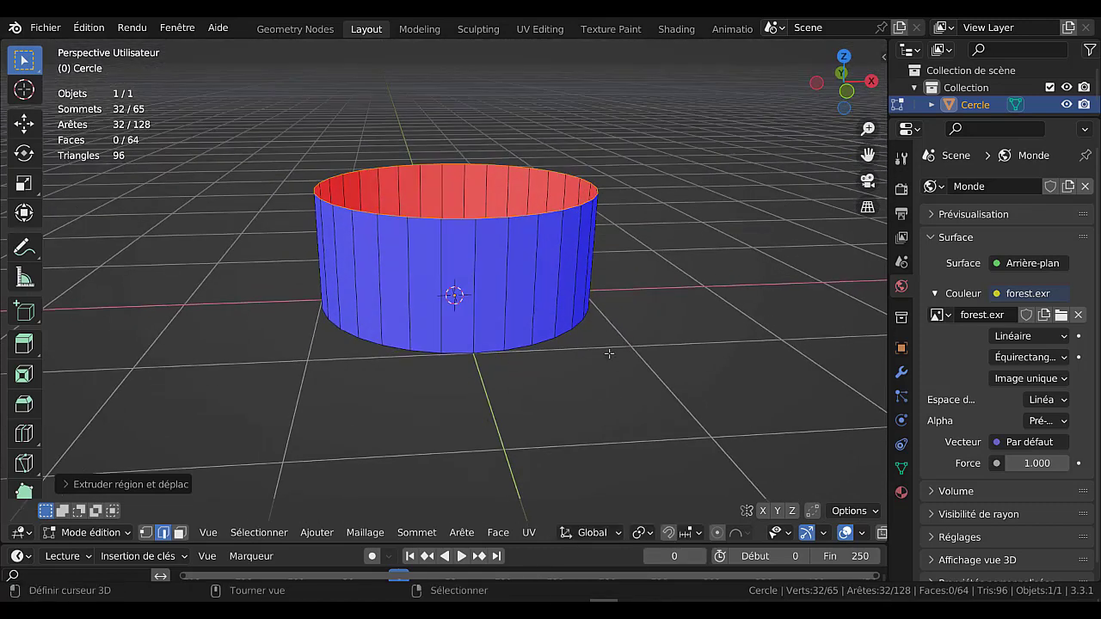
Step: Extrude the cylinder's open rim upward into a second wall section and scale the rim outward into a flare
{"action": "scroll", "coordinate": [609, 354], "scroll_direction": "down", "scroll_amount": 1}
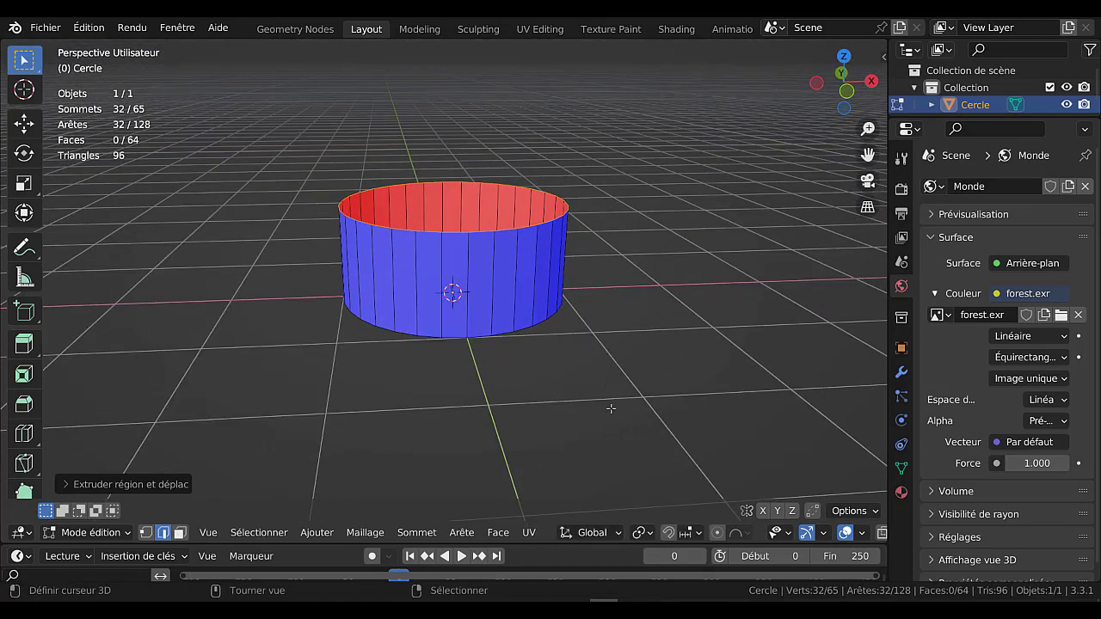
{"action": "key", "text": "e"}
{"action": "left_click", "coordinate": [610, 303]}
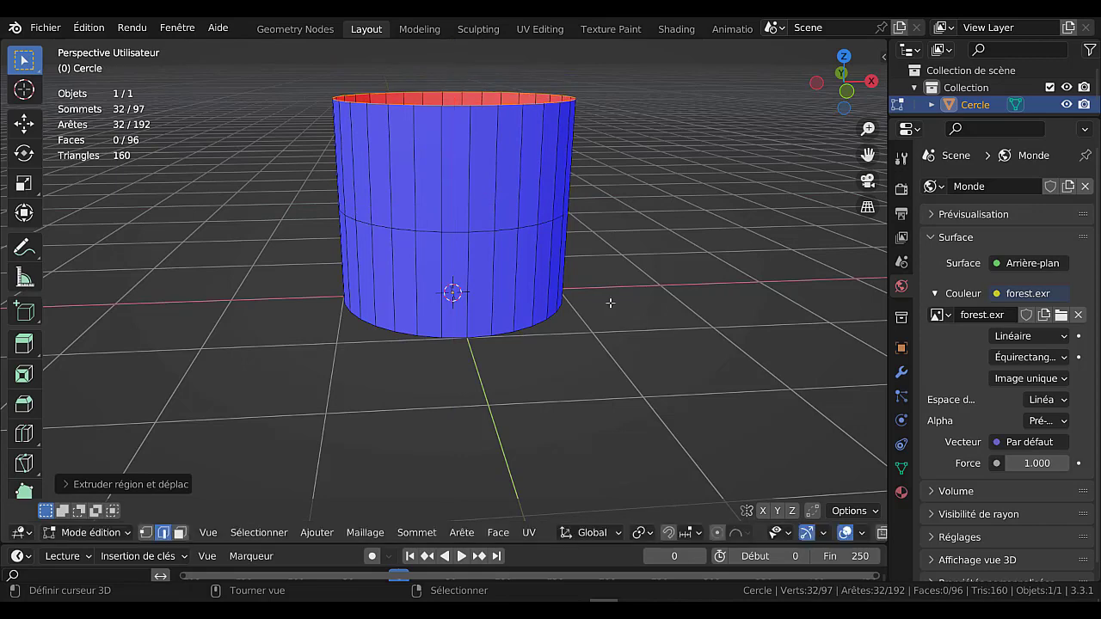
{"action": "key", "text": "s"}
{"action": "left_click", "coordinate": [658, 346]}
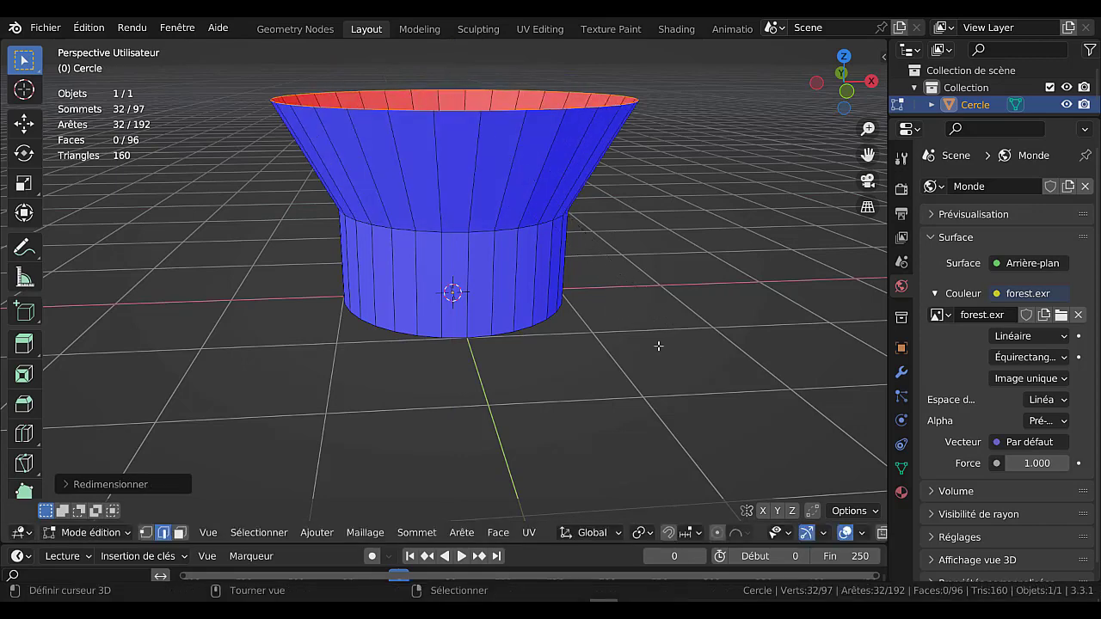
Step: Add a centred edge loop around the lower wall section and scale it outward to make the body bulge
{"action": "key", "text": "ctrl+r"}
{"action": "left_click", "coordinate": [558, 286]}
{"action": "right_click", "coordinate": [596, 304]}
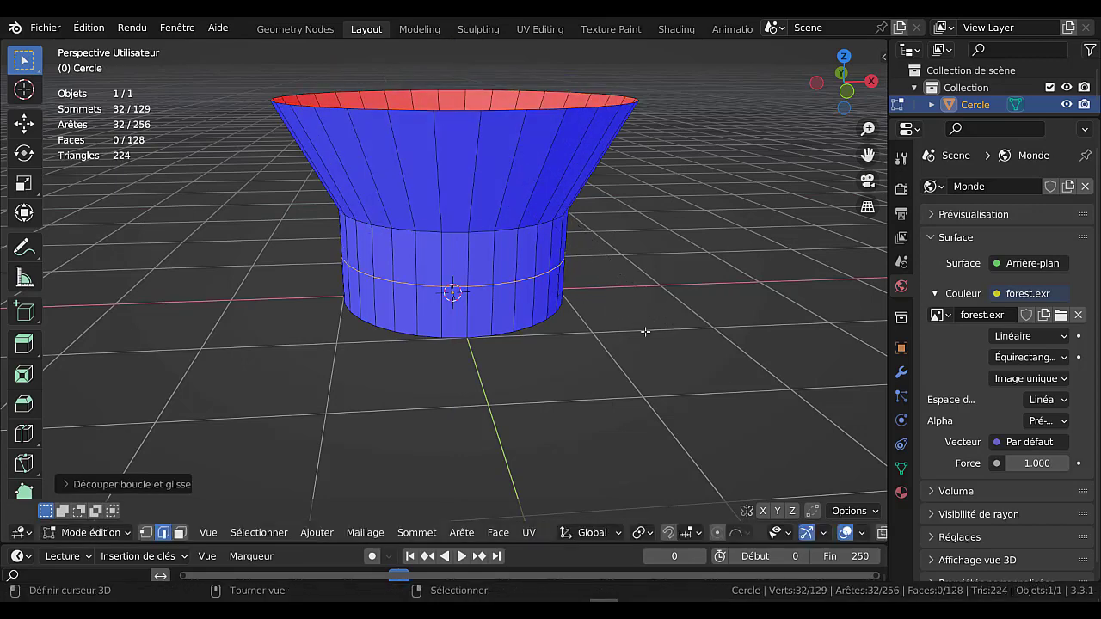
{"action": "key", "text": "s"}
{"action": "left_click", "coordinate": [718, 369]}
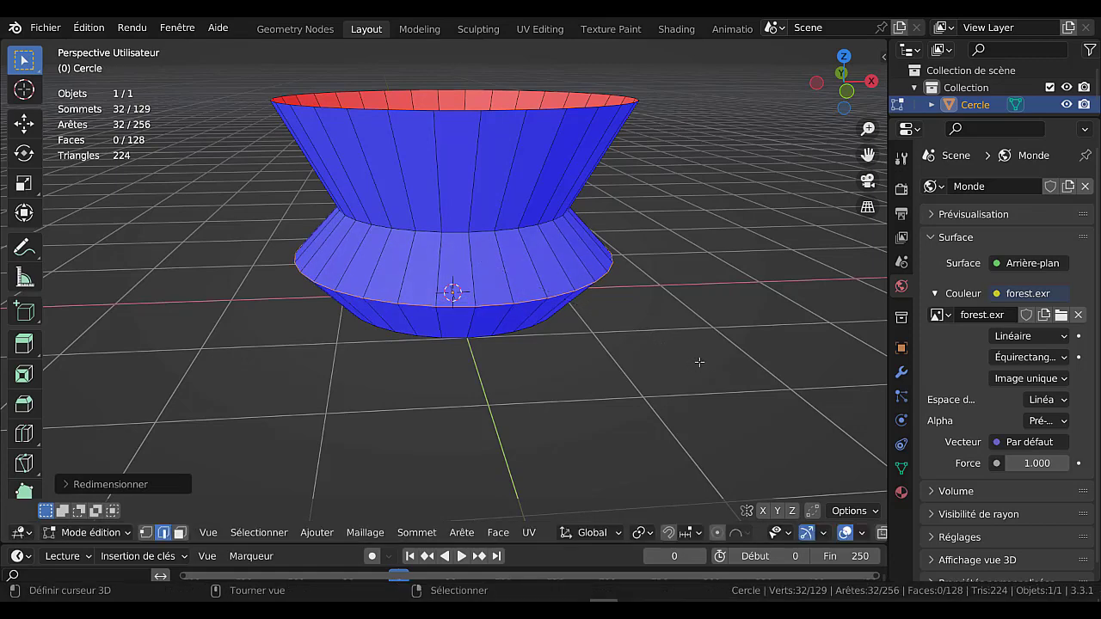
Step: Bevel the bulging edge loop with 4 segments and a width of about 0.5 m to round the pot's belly
{"action": "key", "text": "ctrl+b"}
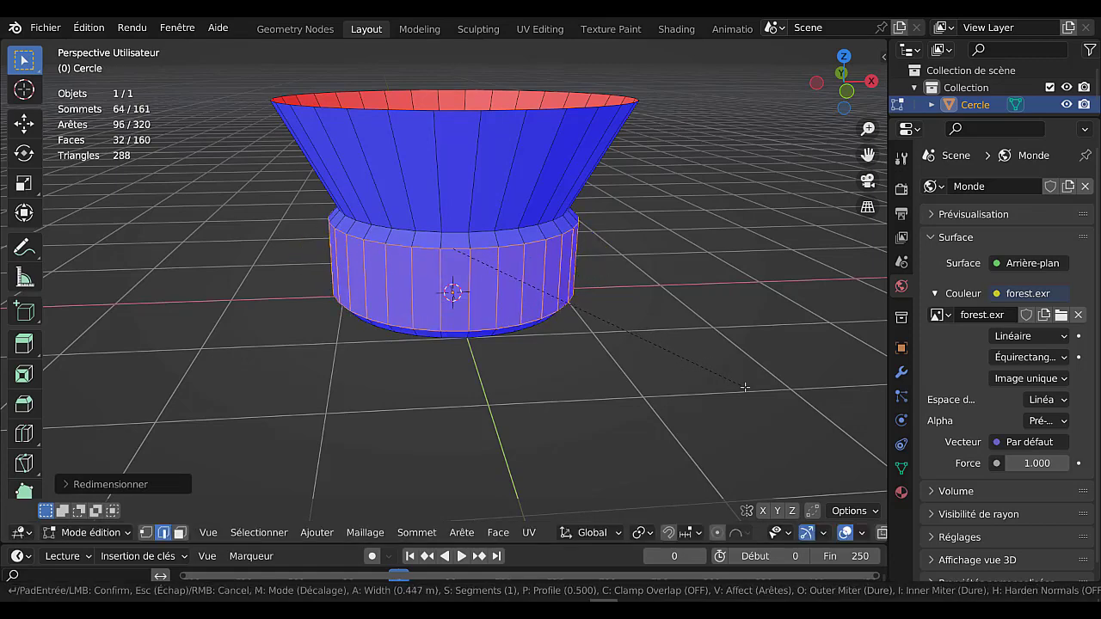
{"action": "scroll", "coordinate": [744, 384], "scroll_direction": "up", "scroll_amount": 3}
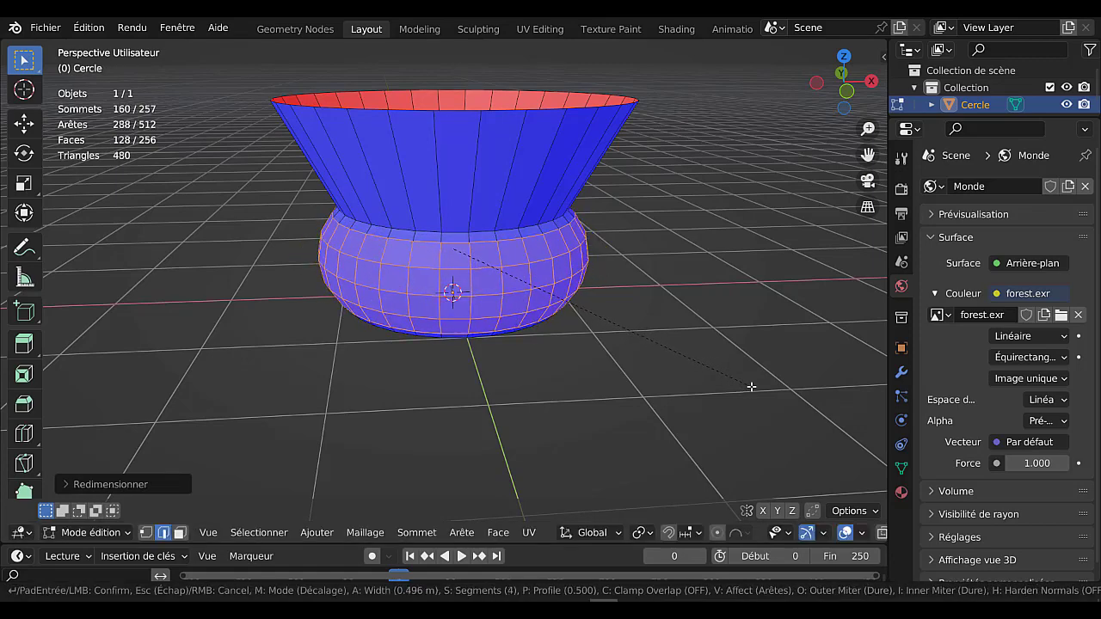
{"action": "left_click", "coordinate": [751, 387]}
{"action": "key", "text": "Tab"}
{"action": "middle_click_drag", "start_coordinate": [674, 324], "coordinate": [678, 294]}
Step: Select the whole pot mesh in Edit Mode and solidify its faces with a thickness of 0.07 m
{"action": "key", "text": "Tab"}
{"action": "key", "text": "a"}
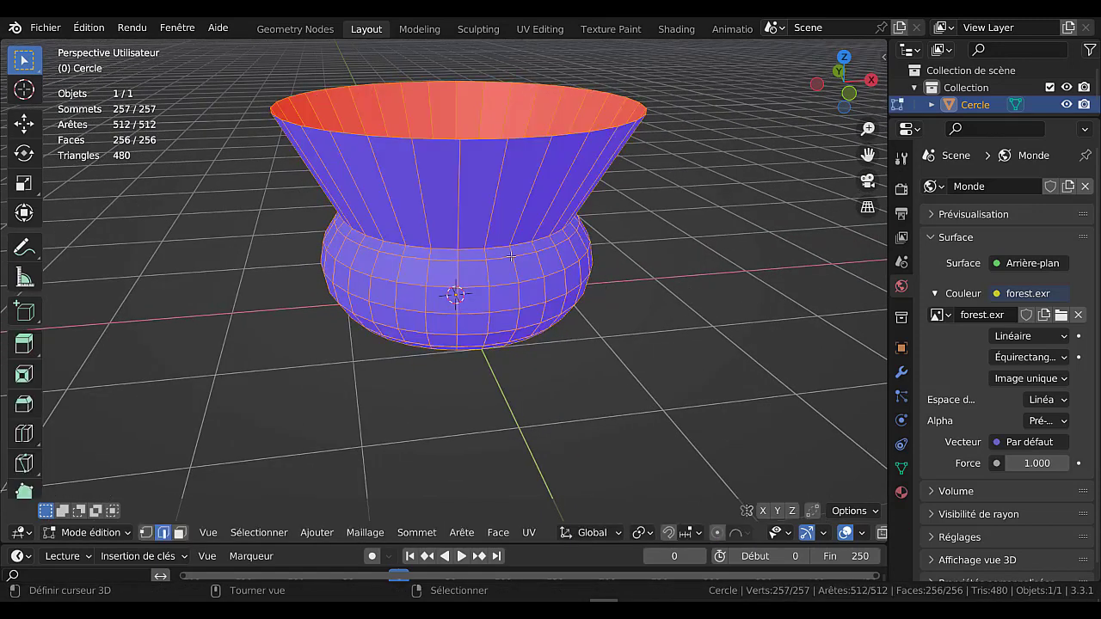
{"action": "key", "text": "q"}
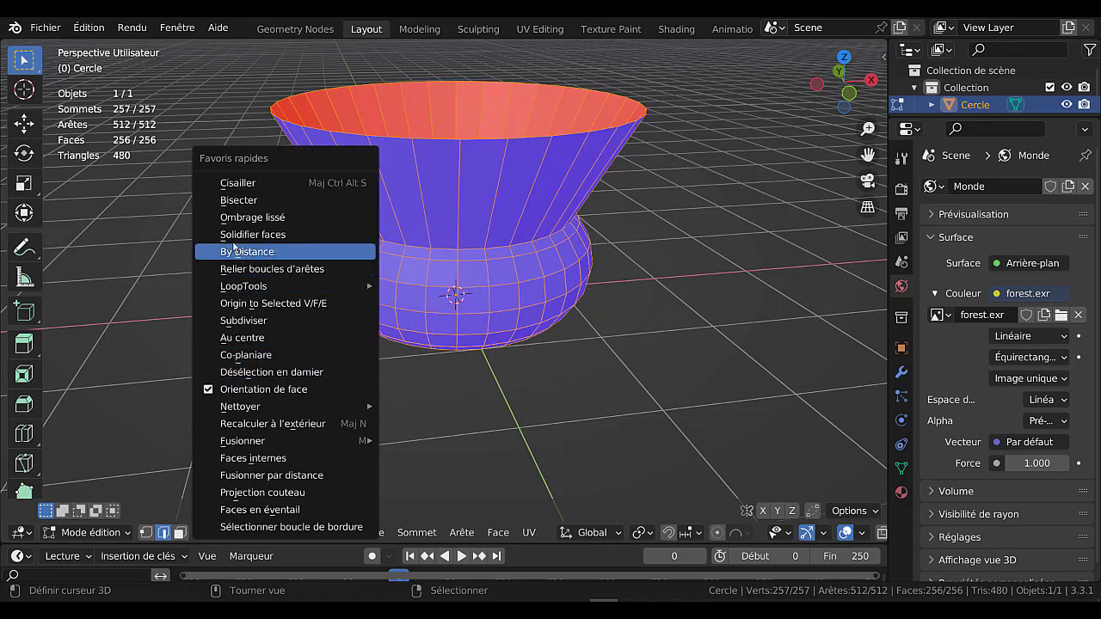
{"action": "left_click", "coordinate": [234, 234]}
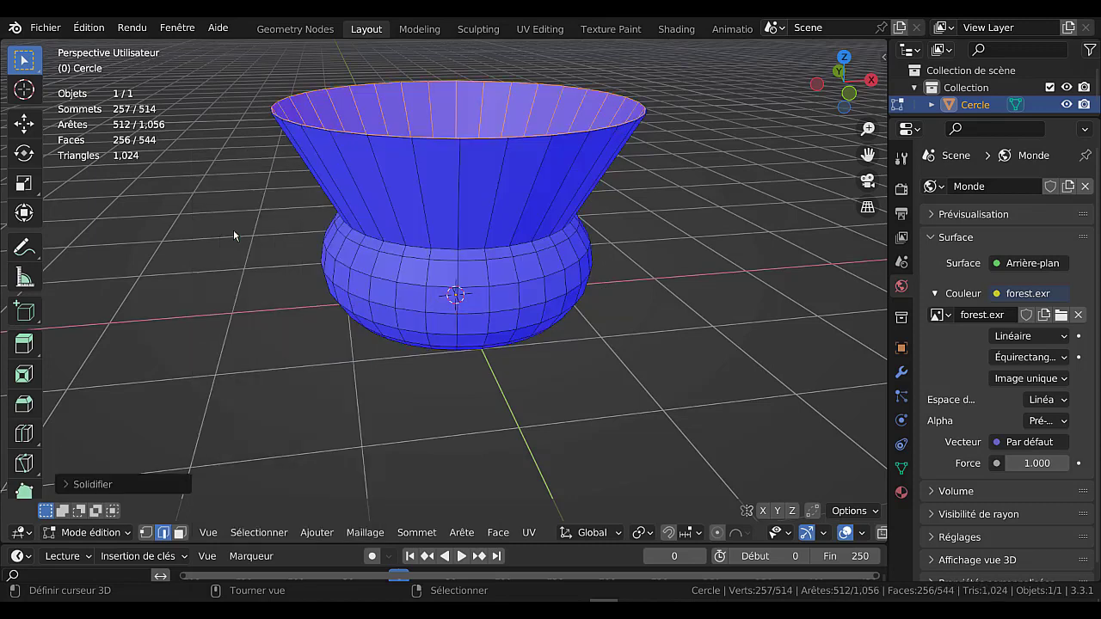
{"action": "left_click", "coordinate": [128, 487]}
{"action": "left_click_drag", "start_coordinate": [221, 480], "coordinate": [256, 479]}
{"action": "middle_click_drag", "start_coordinate": [482, 404], "coordinate": [505, 406]}
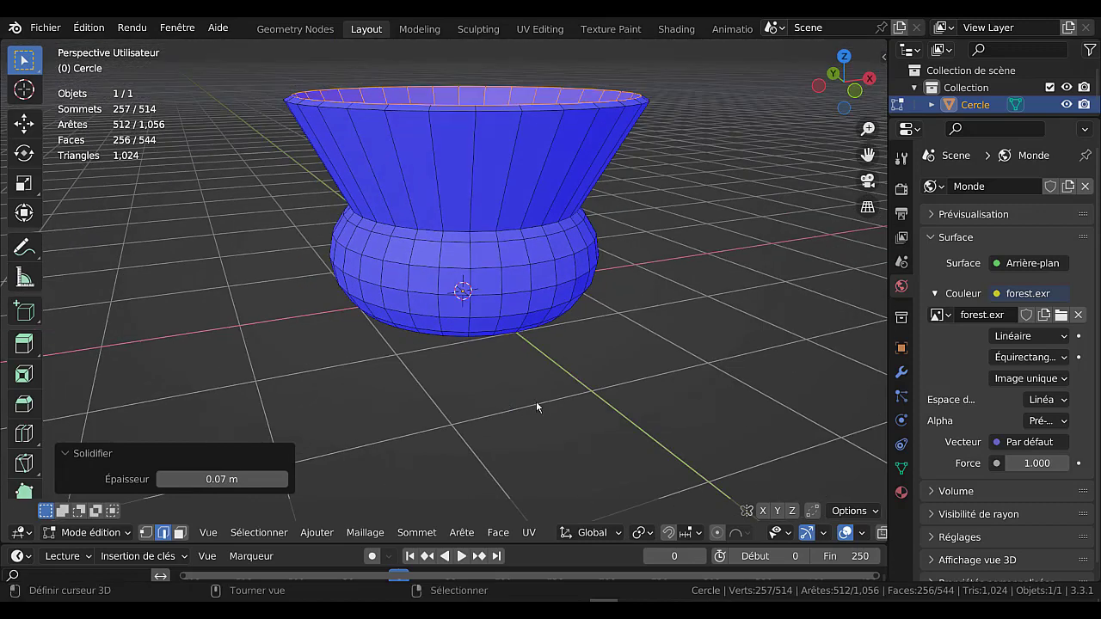
Step: Return to Object Mode and apply auto smooth shading to the pot with a 30° angle
{"action": "key", "text": "Tab"}
{"action": "key", "text": "q"}
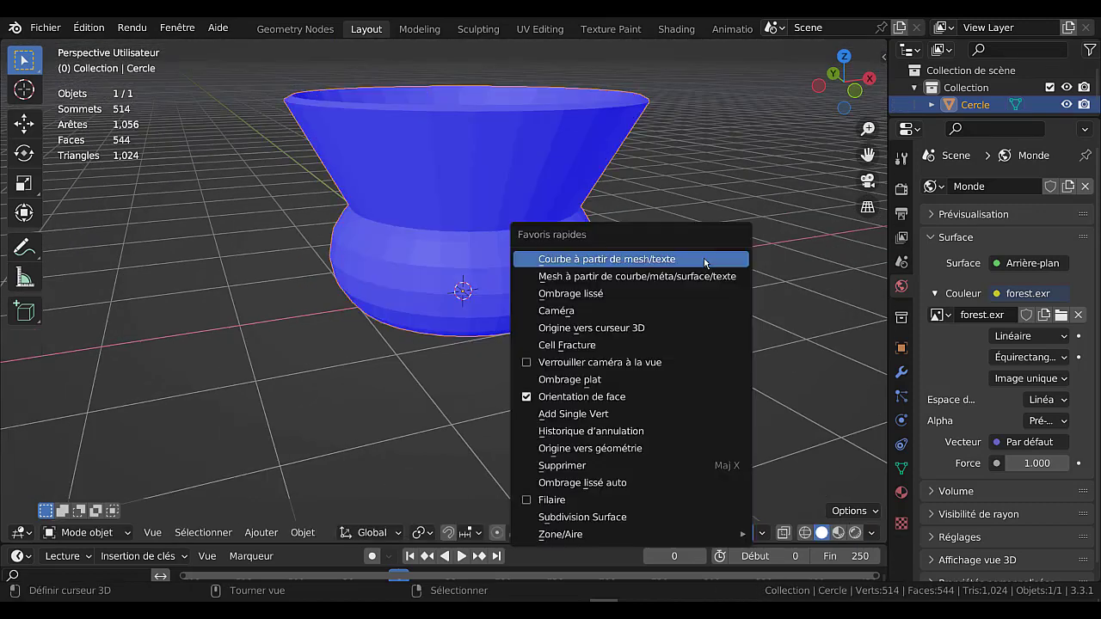
{"action": "left_click", "coordinate": [585, 485]}
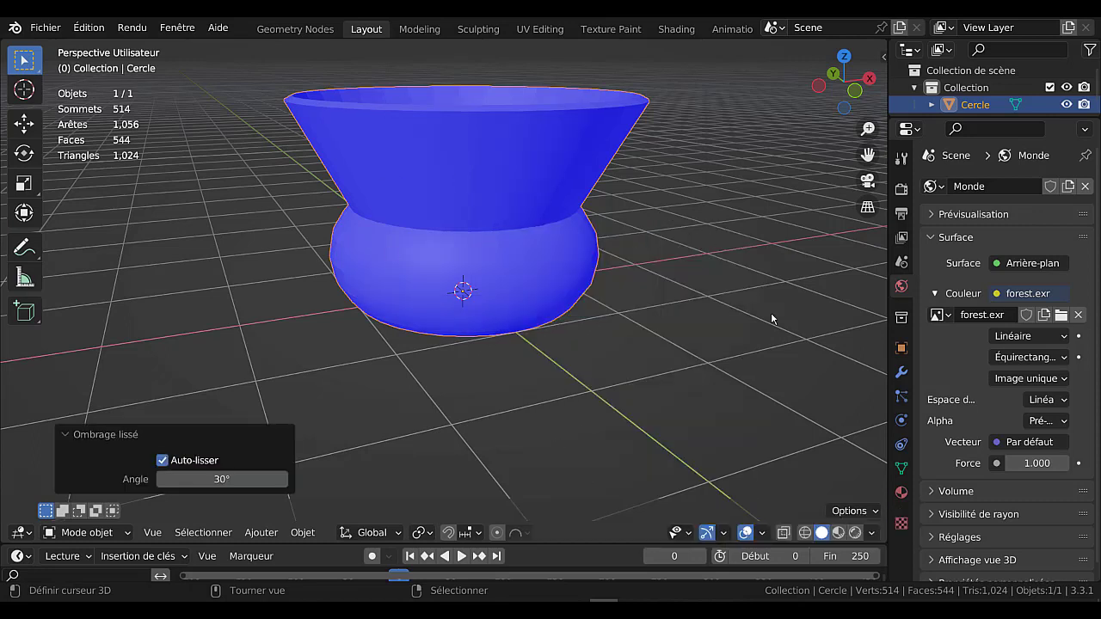
Step: Run all of the 3D-Print mesh checks on the finished pot
{"action": "key", "text": "n"}
{"action": "left_click", "coordinate": [877, 278]}
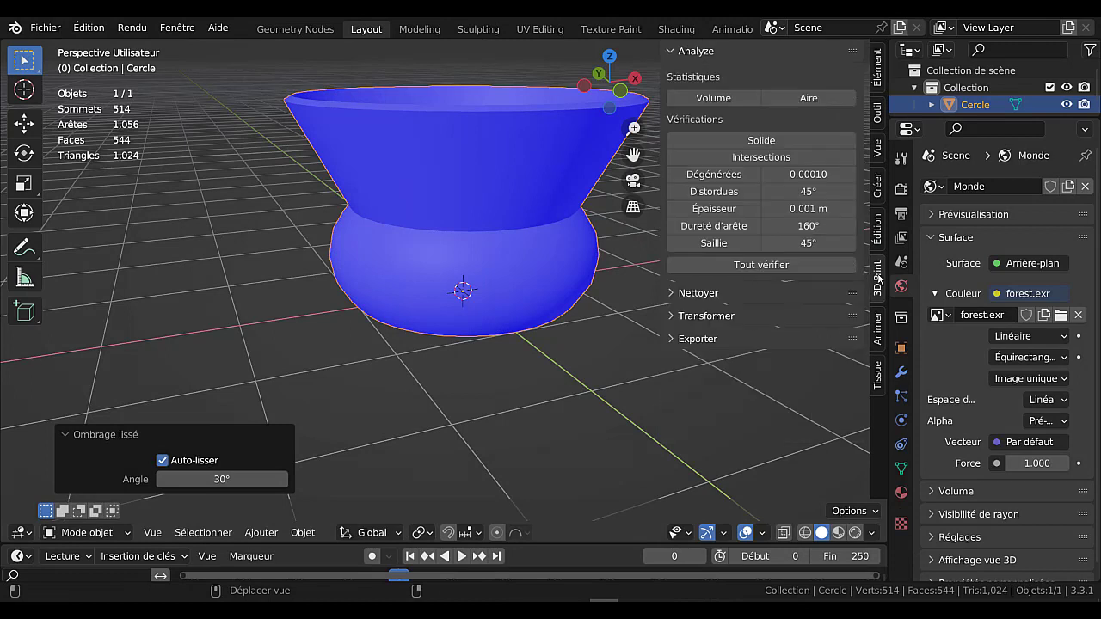
{"action": "left_click", "coordinate": [763, 265]}
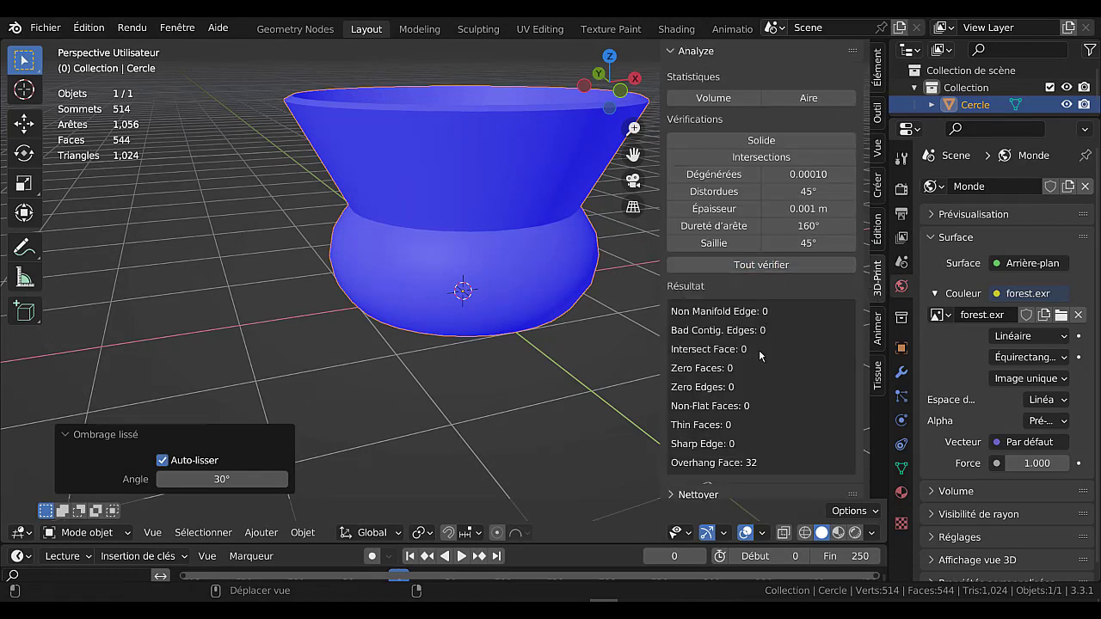
Step: Delete the finished pot to empty the scene
{"action": "left_click", "coordinate": [503, 203]}
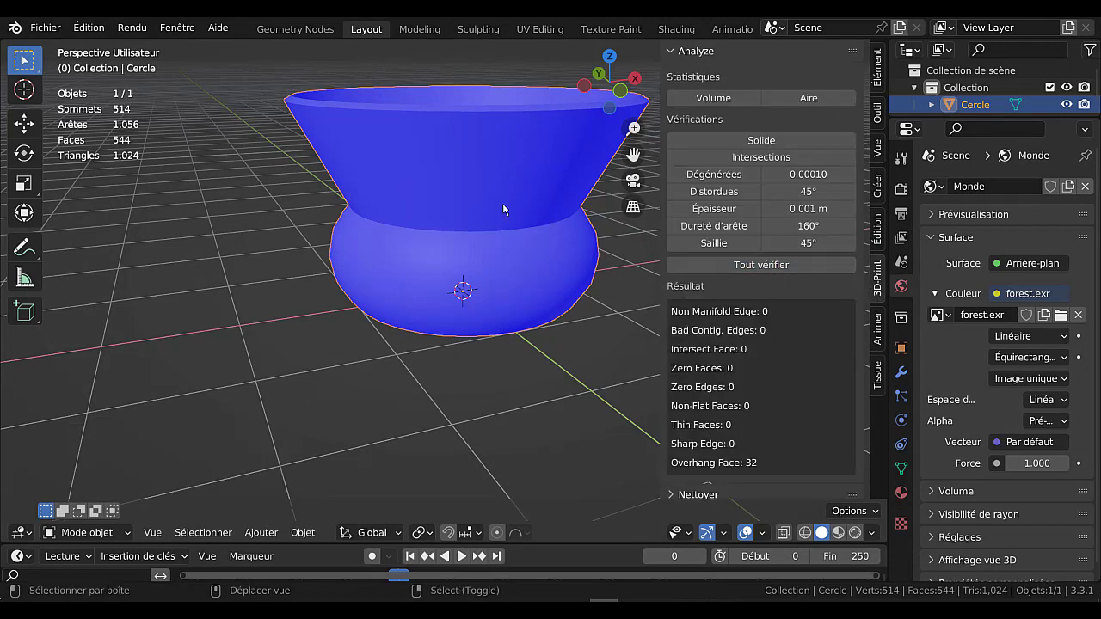
{"action": "key", "text": "x"}
{"action": "left_click", "coordinate": [505, 206]}
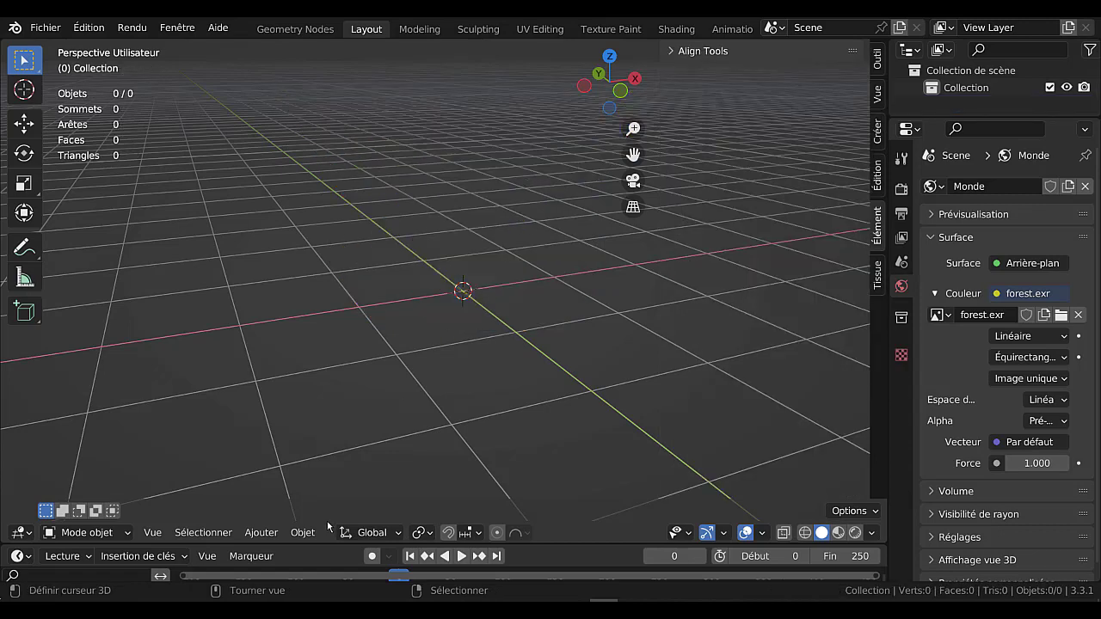
Step: Add a UV sphere with 32 segments, 16 rings and a 1 m radius at the world origin
{"action": "left_click", "coordinate": [304, 533]}
{"action": "mouse_move", "coordinate": [262, 532]}
{"action": "mouse_move", "coordinate": [267, 512]}
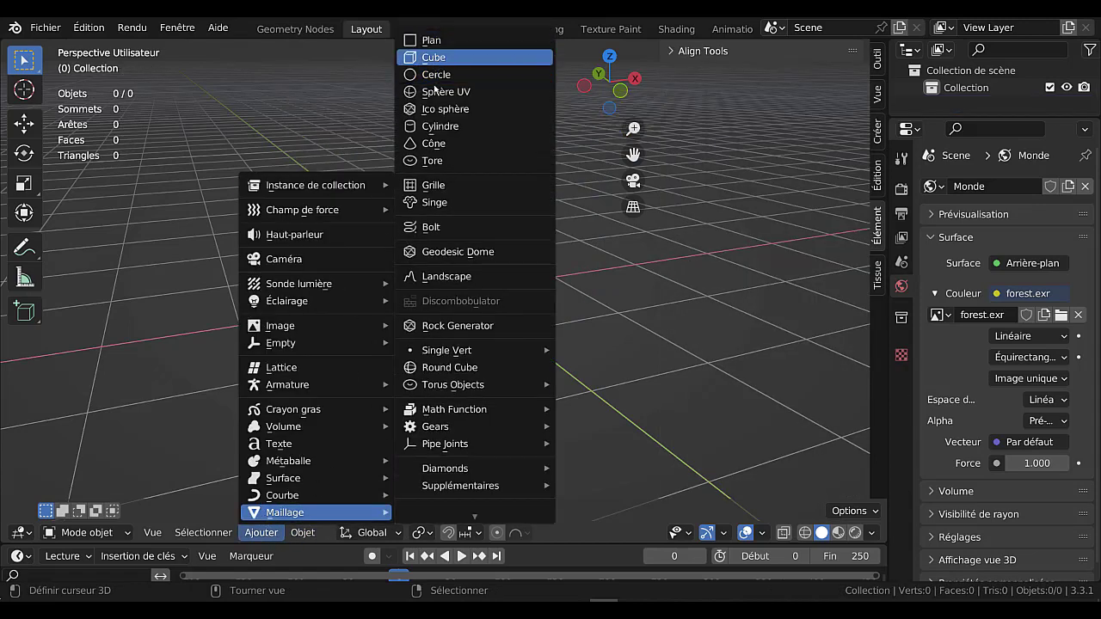
{"action": "left_click", "coordinate": [439, 95]}
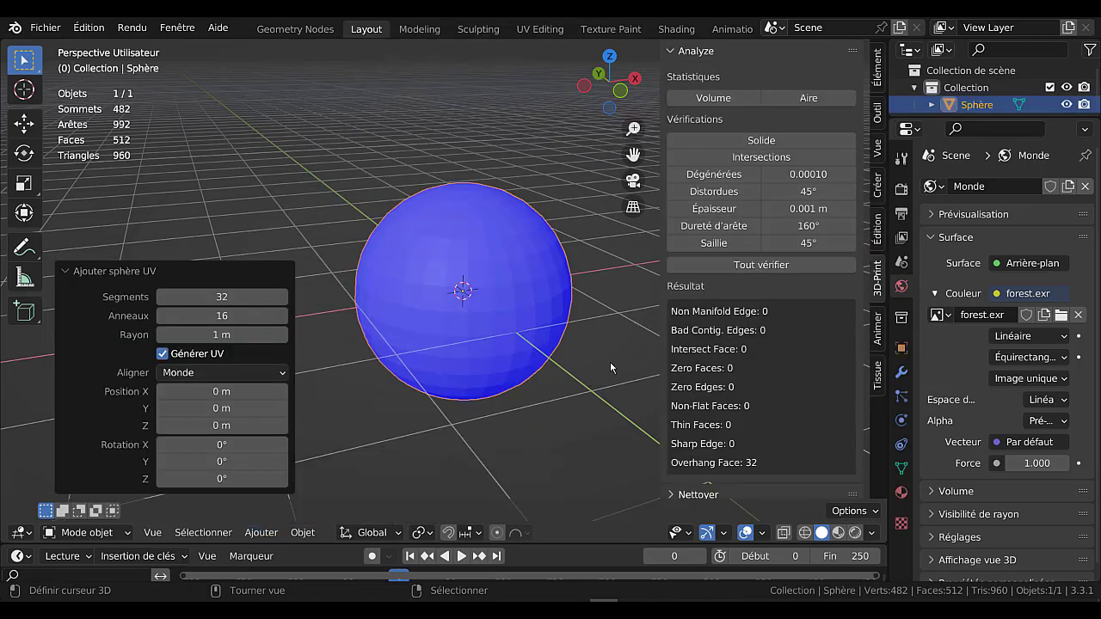
Step: In front view with X-ray vertex selection, box-select the sphere's lower cap in Edit Mode and flatten it by scaling to 0 along Z
{"action": "key", "text": "KP_1"}
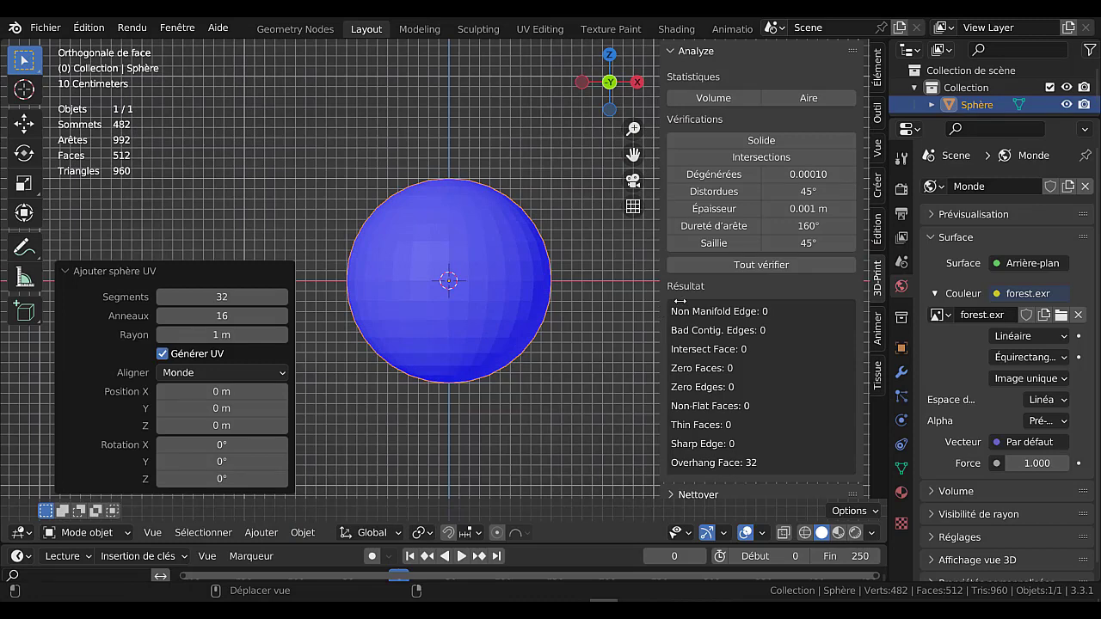
{"action": "left_click_drag", "start_coordinate": [681, 300], "coordinate": [819, 301]}
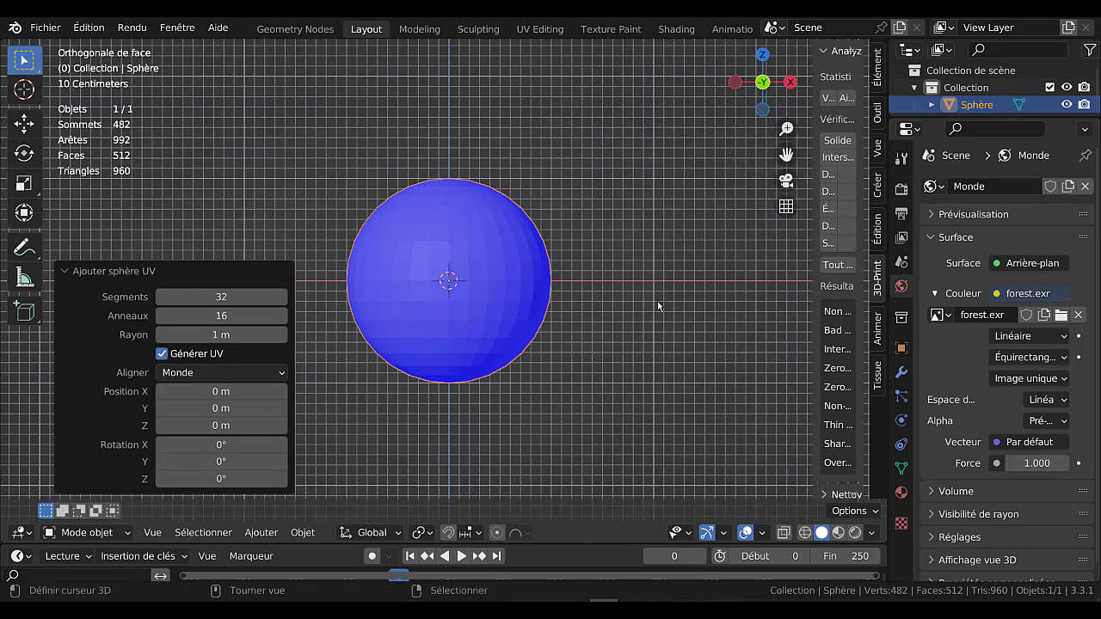
{"action": "key", "text": "Tab"}
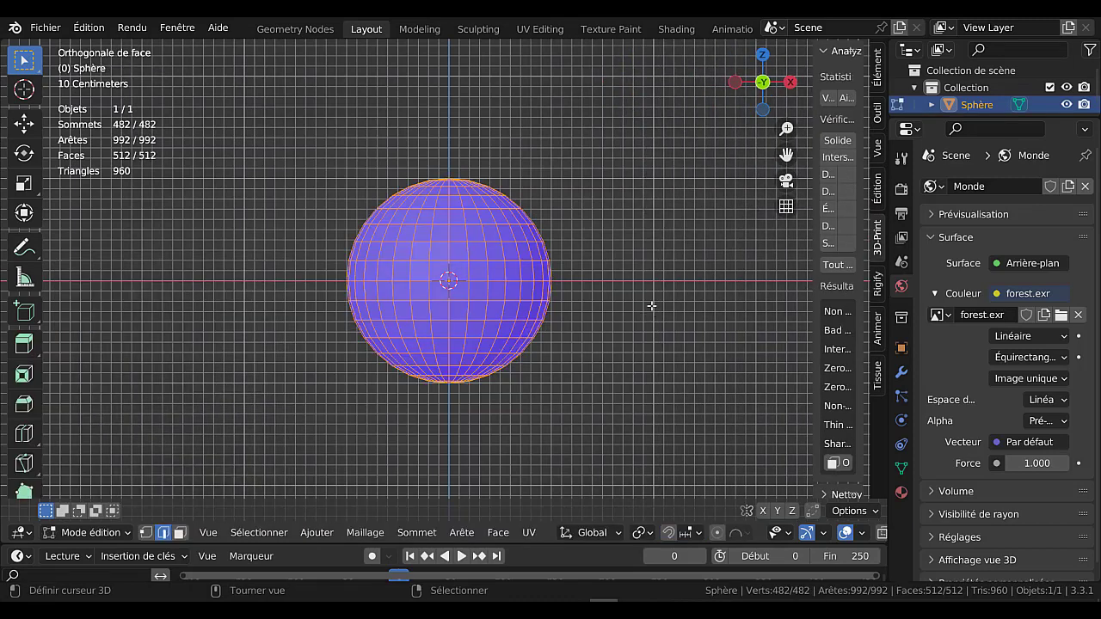
{"action": "key", "text": "alt+a"}
{"action": "key", "text": "1"}
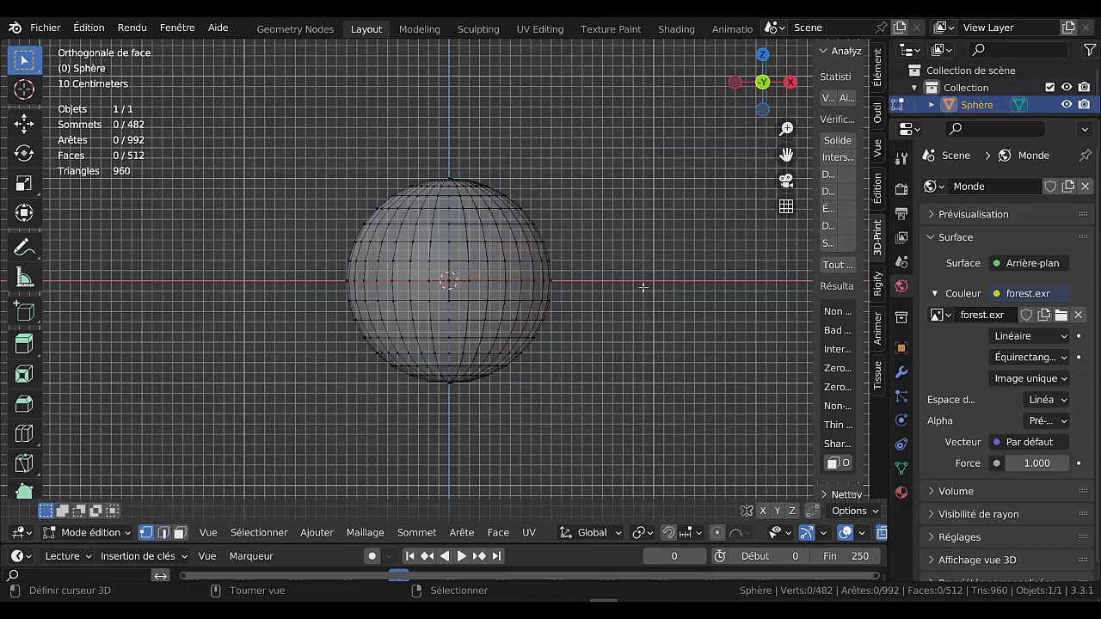
{"action": "scroll", "coordinate": [632, 273], "scroll_direction": "up", "scroll_amount": 2}
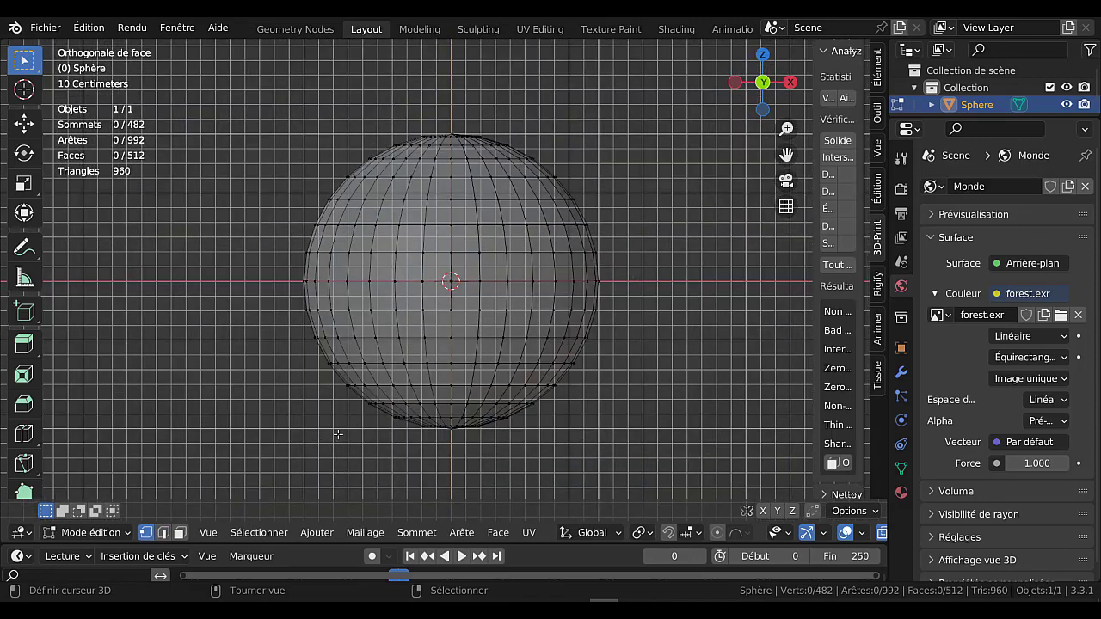
{"action": "key", "text": "b"}
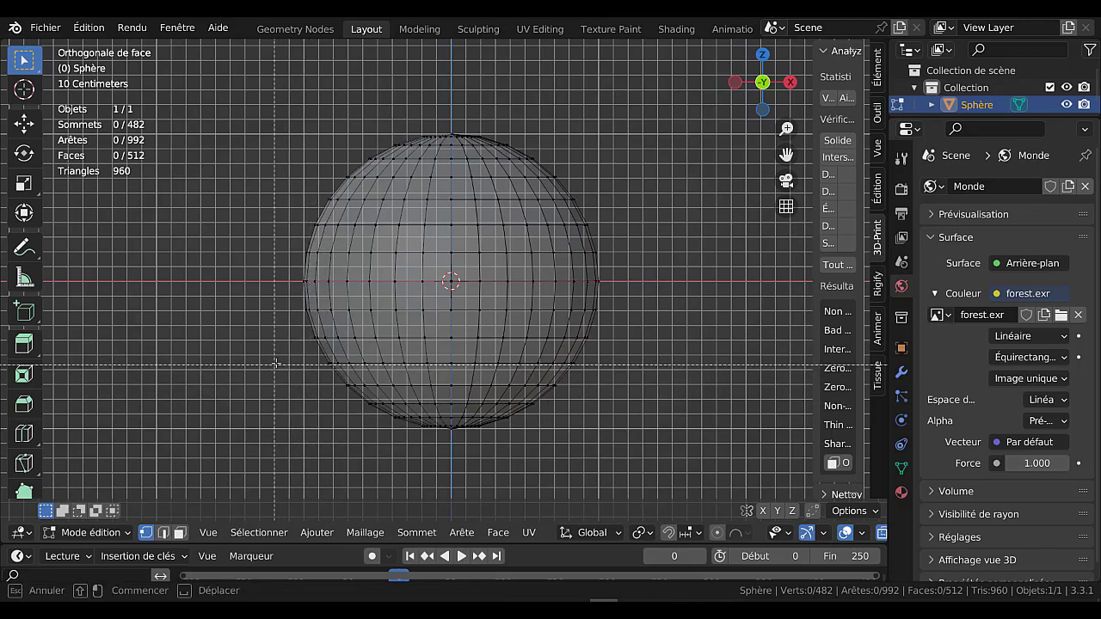
{"action": "left_click_drag", "start_coordinate": [275, 355], "coordinate": [649, 442]}
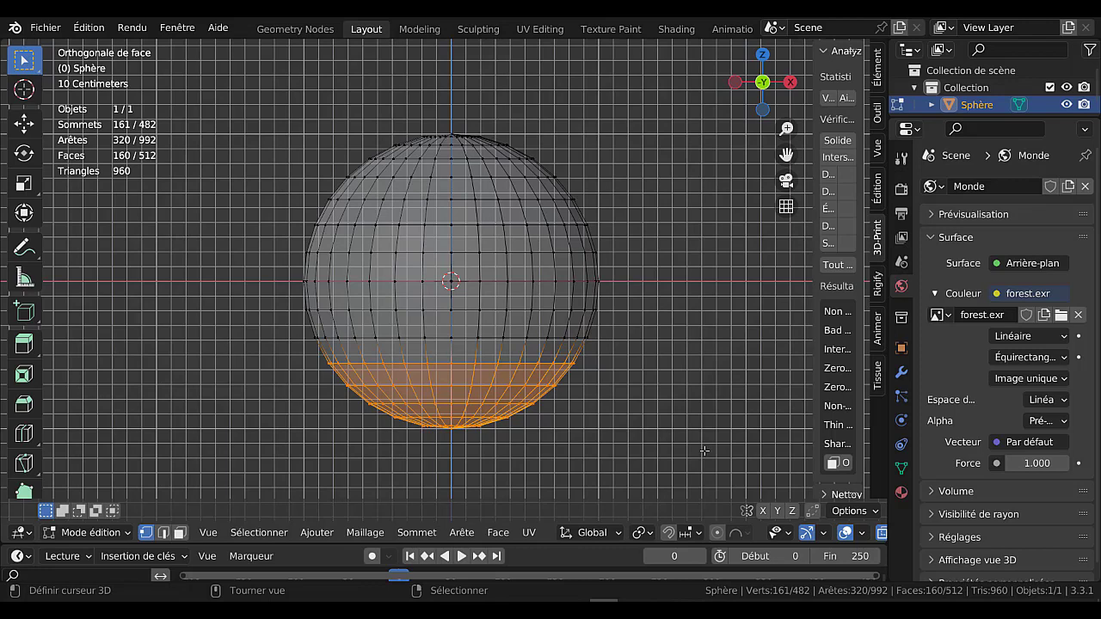
{"action": "type", "text": "sz"}
{"action": "type", "text": "0"}
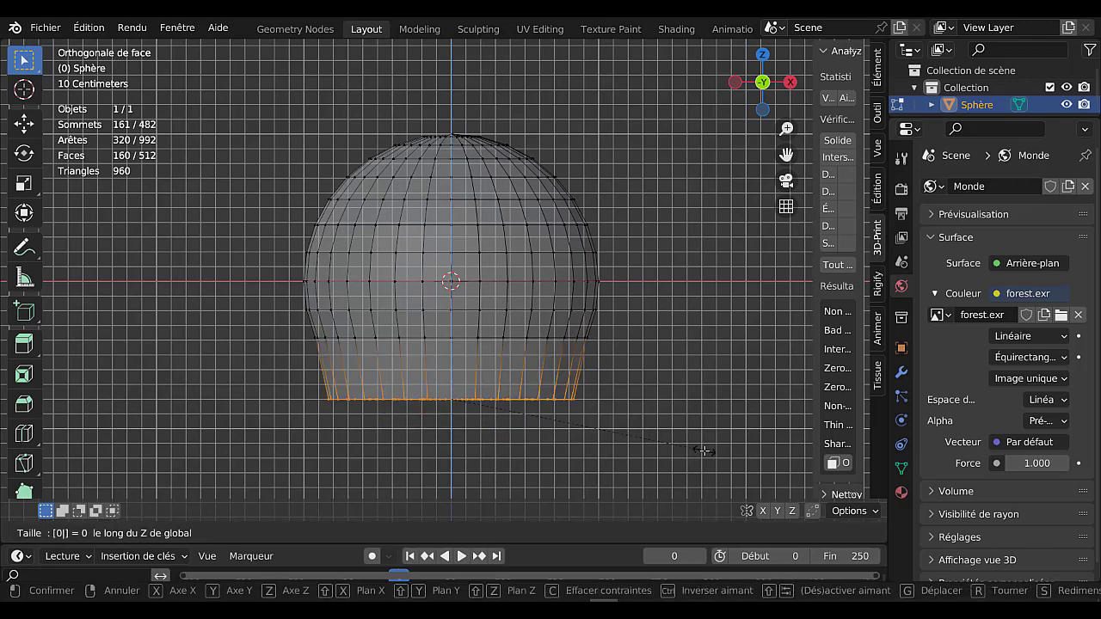
{"action": "key", "text": "Return"}
Step: Move the flattened base up about 0.37 m along Z, just below the nearest unflattened ring
{"action": "key", "text": "g"}
{"action": "key", "text": "z"}
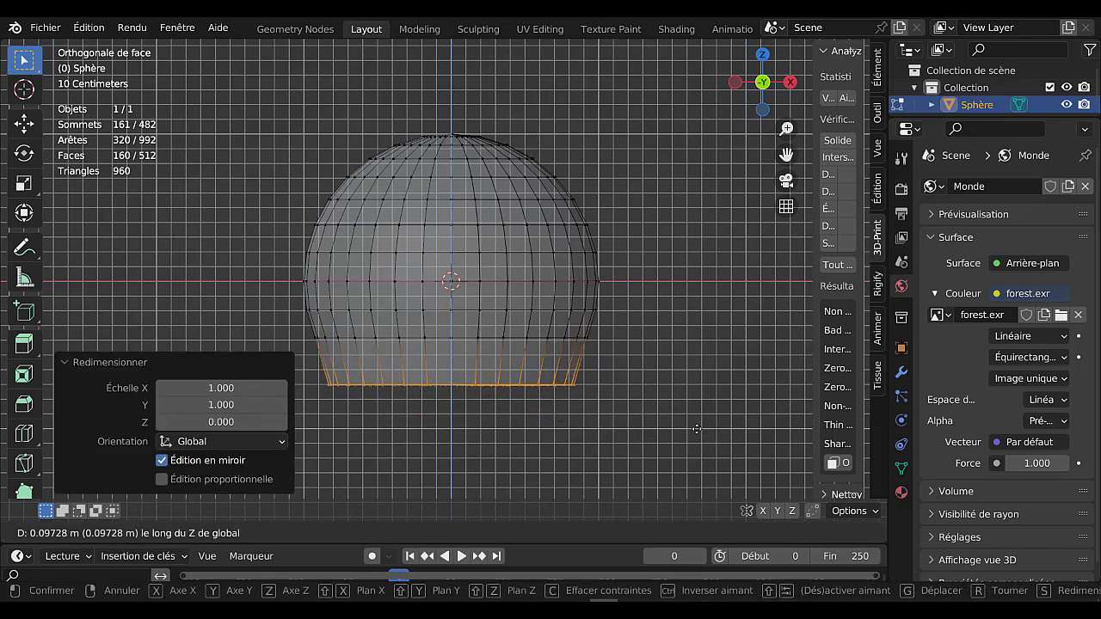
{"action": "left_click", "coordinate": [701, 396]}
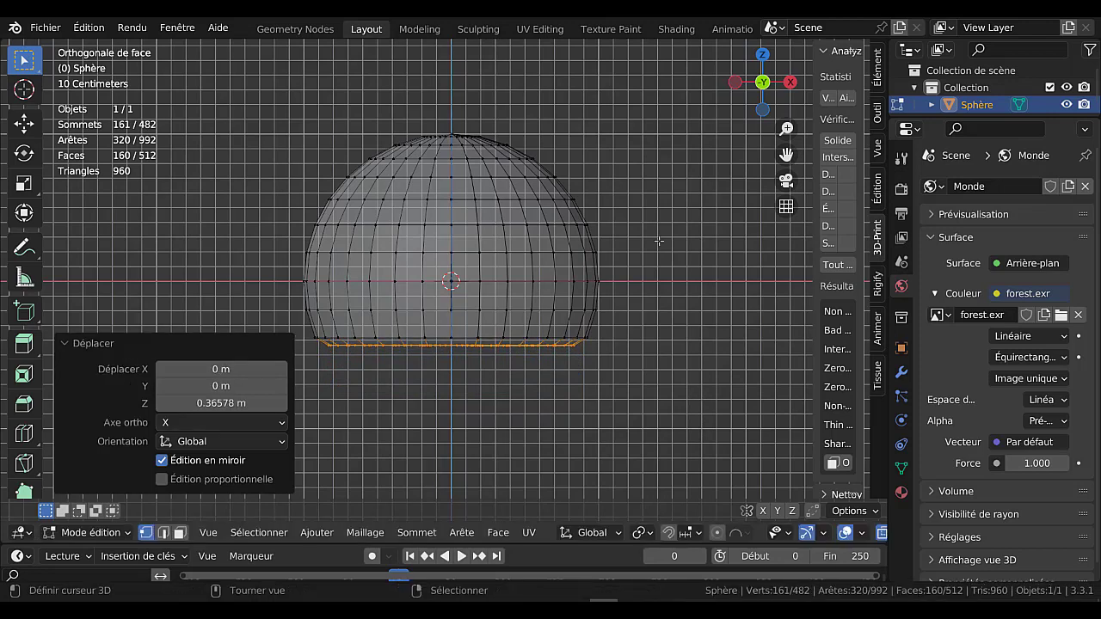
Step: Box-select the vertices of the sphere's upper cap and flatten them by scaling to 0 along Z
{"action": "left_click", "coordinate": [605, 181]}
{"action": "key", "text": "b"}
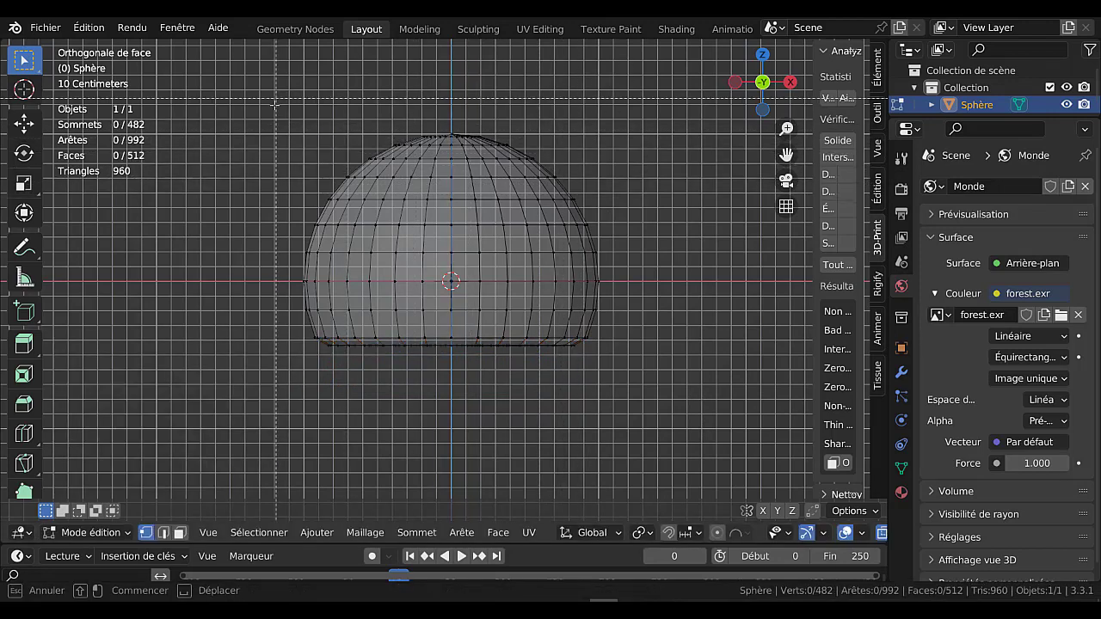
{"action": "left_click_drag", "start_coordinate": [275, 127], "coordinate": [606, 195]}
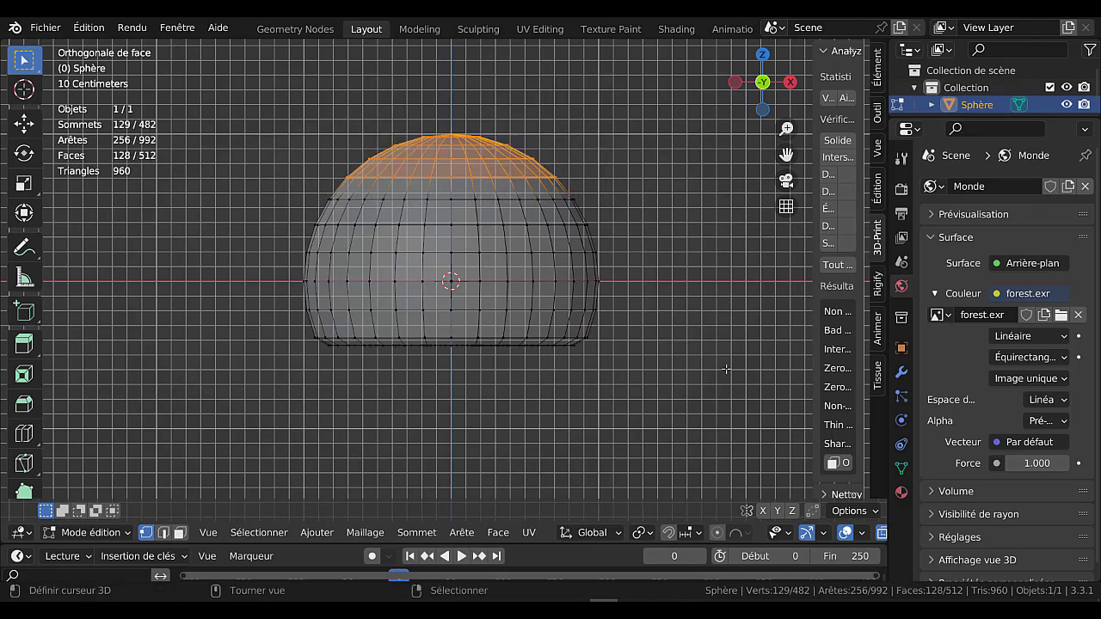
{"action": "key", "text": "s"}
{"action": "type", "text": "z"}
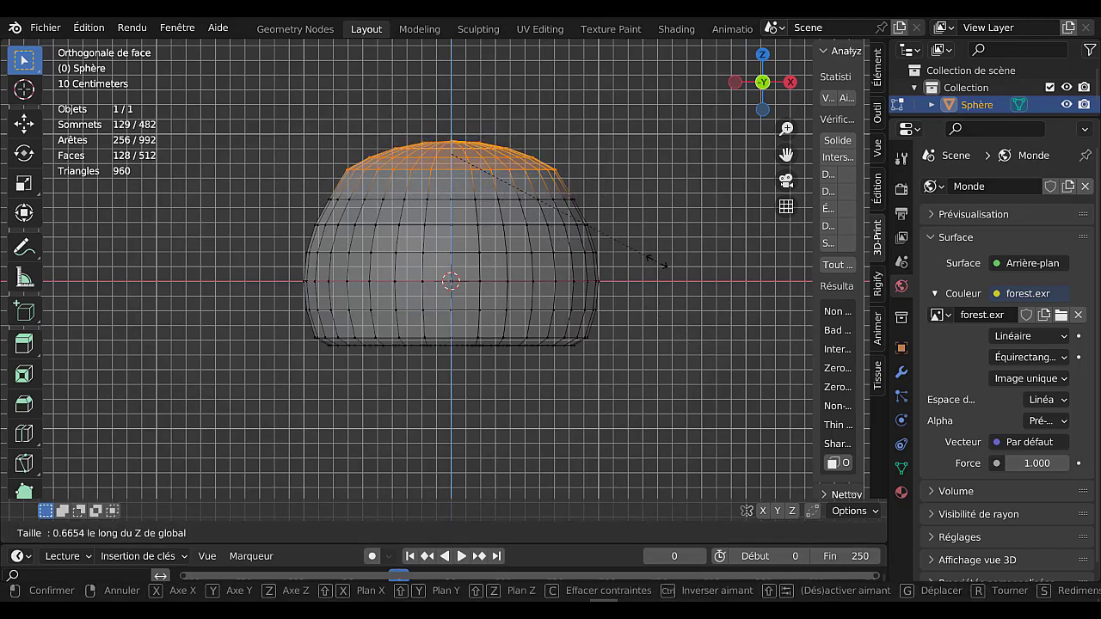
{"action": "type", "text": "0"}
{"action": "key", "text": "Return"}
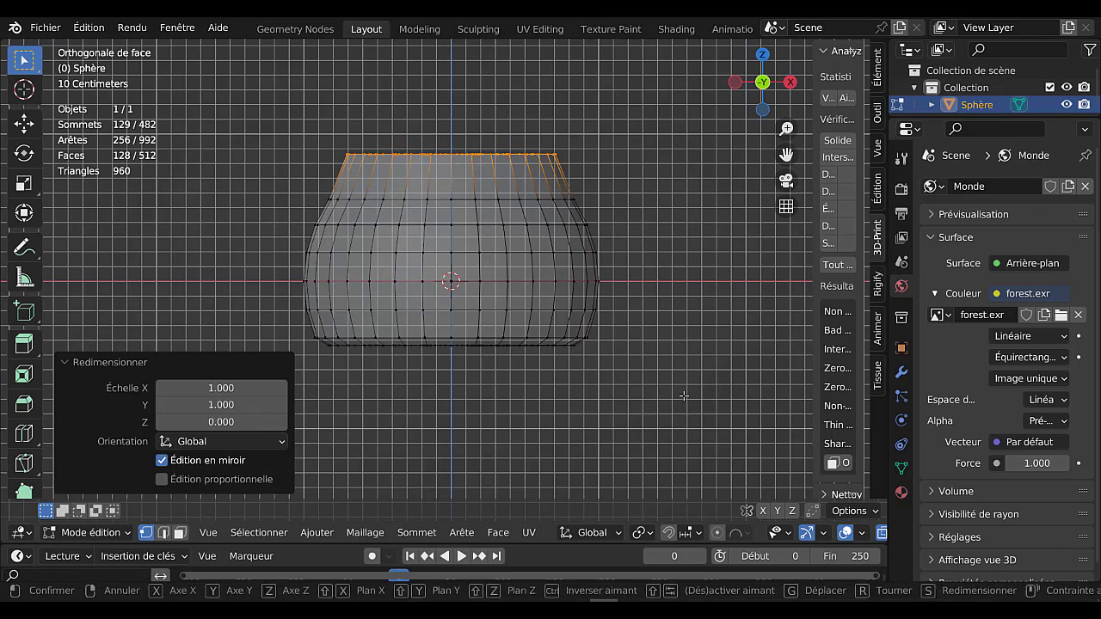
Step: Raise the flattened top about 0.7 m along Z and scale it by about 2.01 to form a flared mouth
{"action": "key", "text": "g"}
{"action": "key", "text": "z"}
{"action": "left_click", "coordinate": [679, 292]}
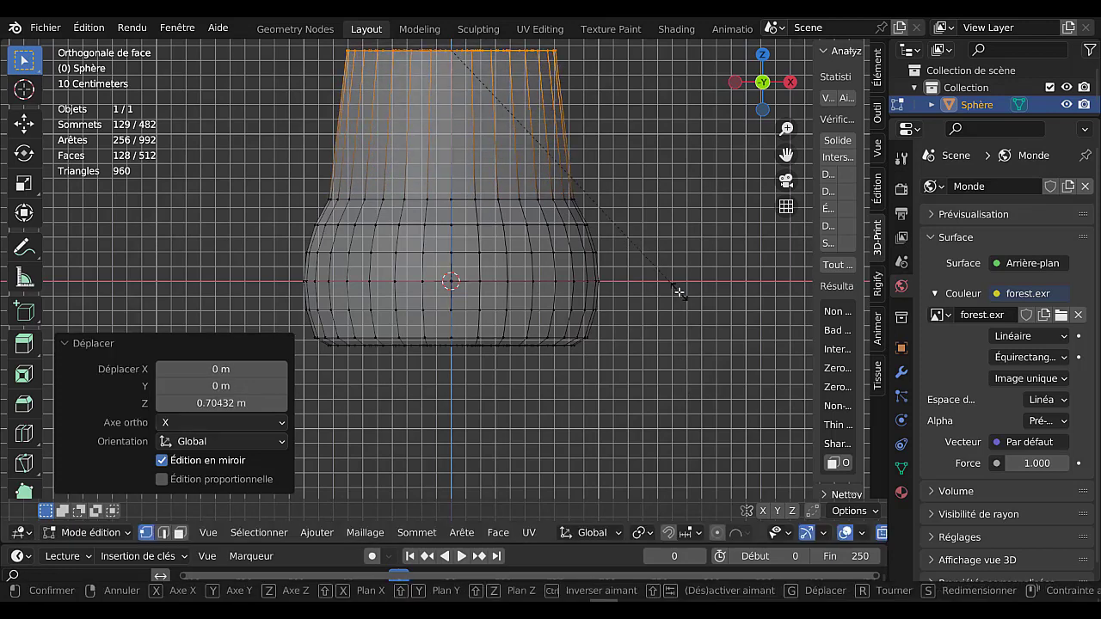
{"action": "key", "text": "s"}
{"action": "key", "text": "Return"}
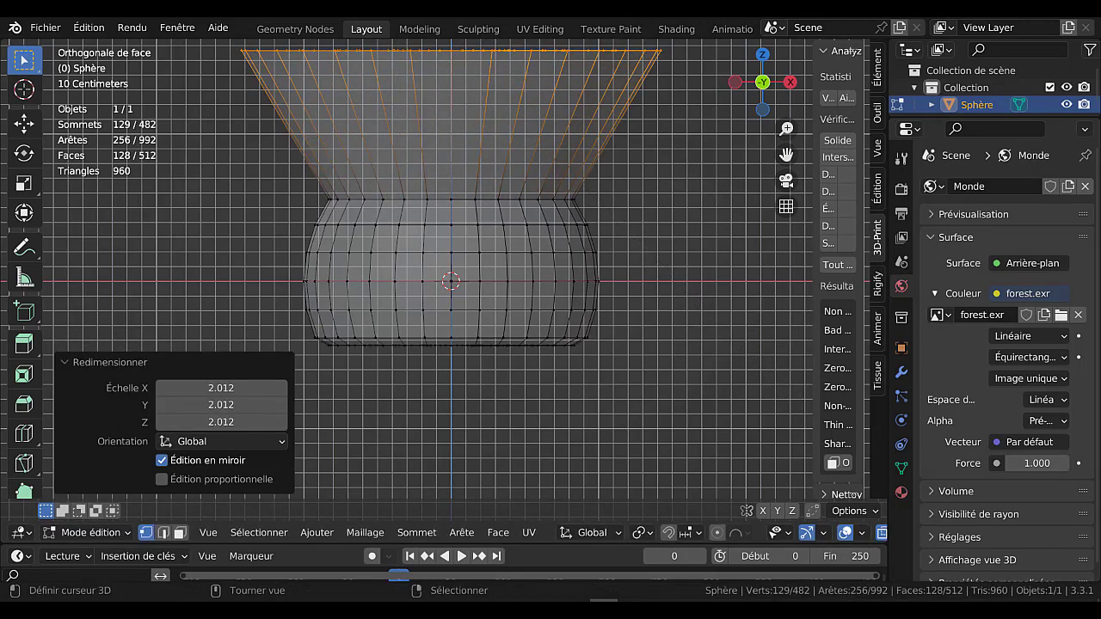
Step: Delete the selected faces of the flattened top disc to open the pot's flared mouth
{"action": "middle_click_drag", "start_coordinate": [711, 264], "coordinate": [714, 284]}
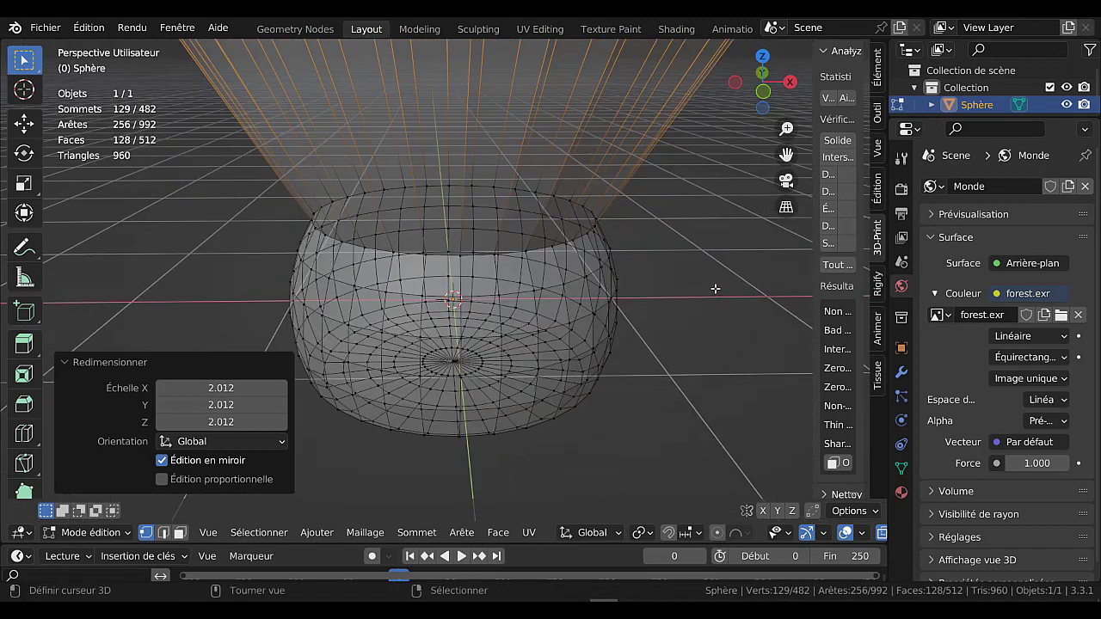
{"action": "scroll", "coordinate": [714, 284], "scroll_direction": "down", "scroll_amount": 3}
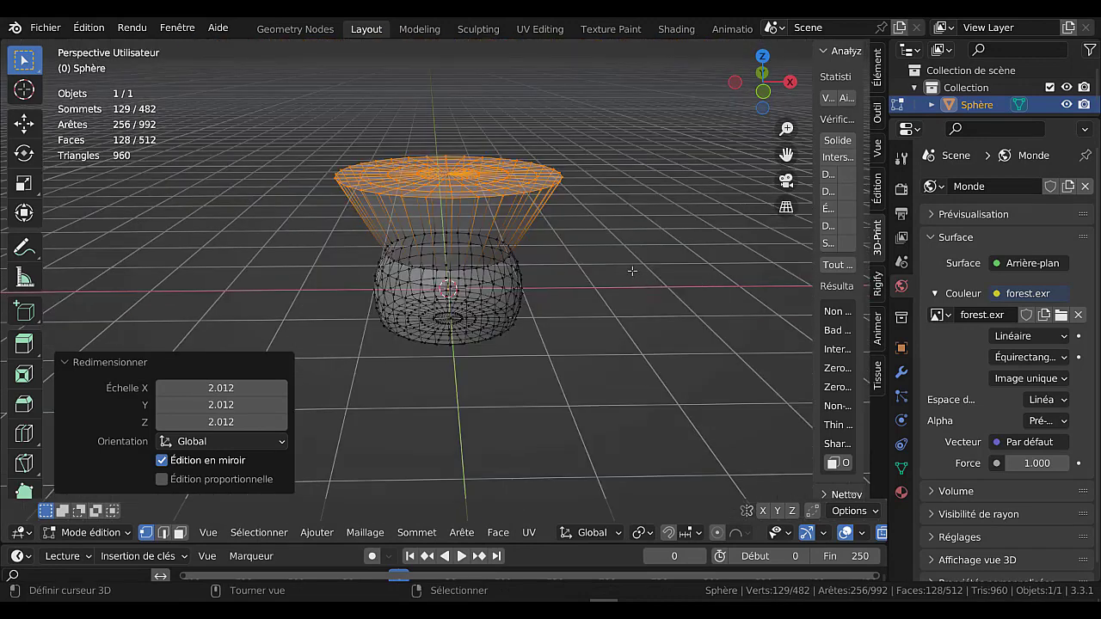
{"action": "key", "text": "x"}
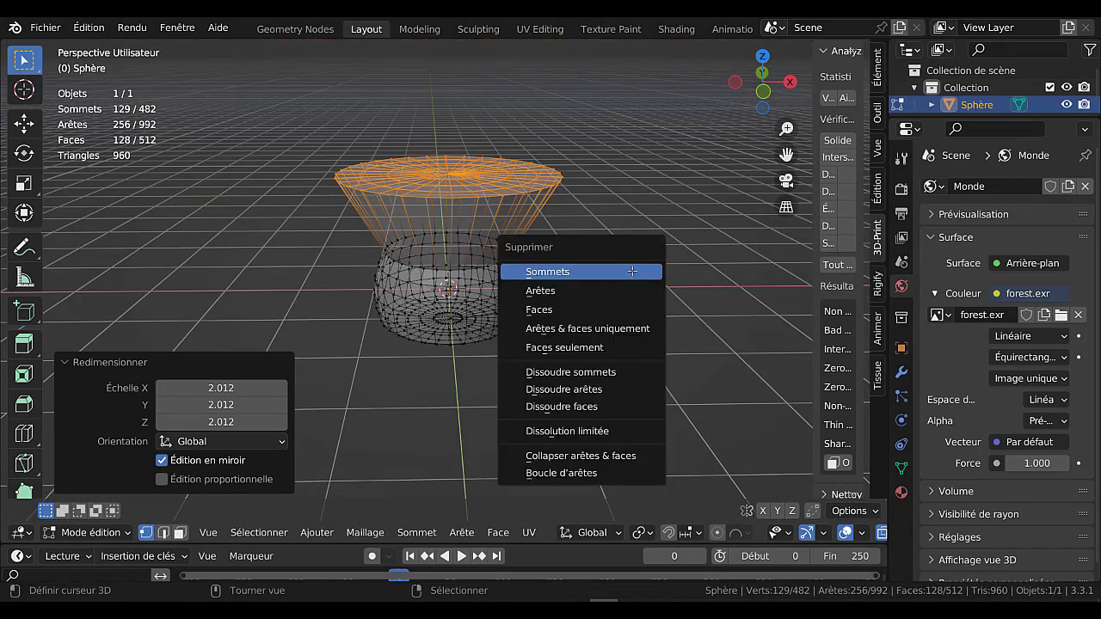
{"action": "left_click", "coordinate": [594, 309]}
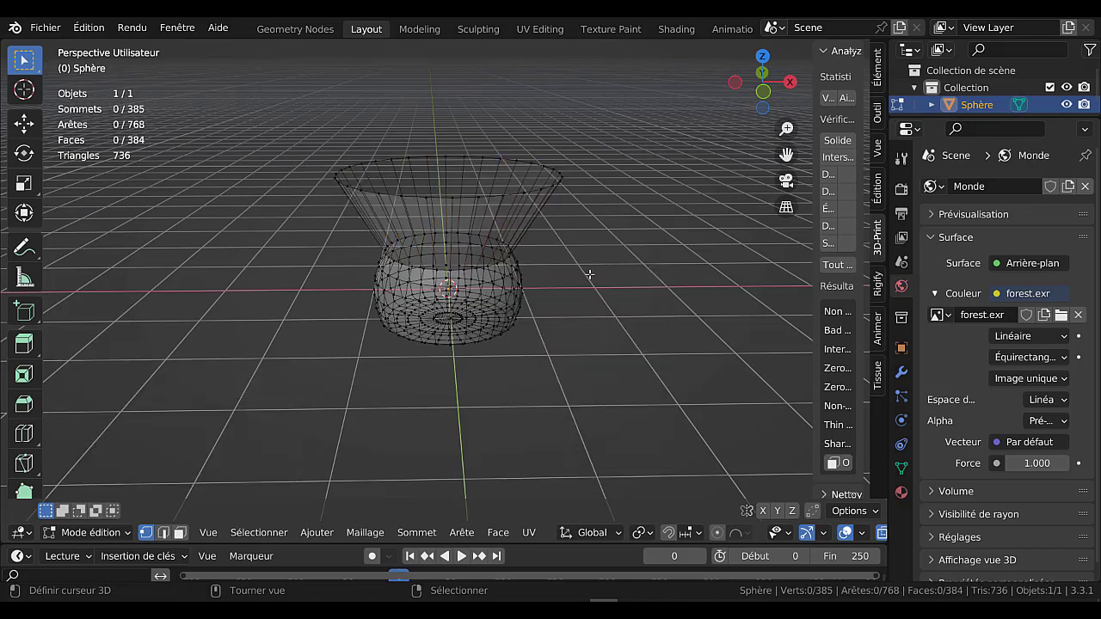
Step: Select the whole pot mesh, turn off X-ray, and merge its vertices by distance at 0.0001 m
{"action": "scroll", "coordinate": [601, 264], "scroll_direction": "down", "scroll_amount": 3}
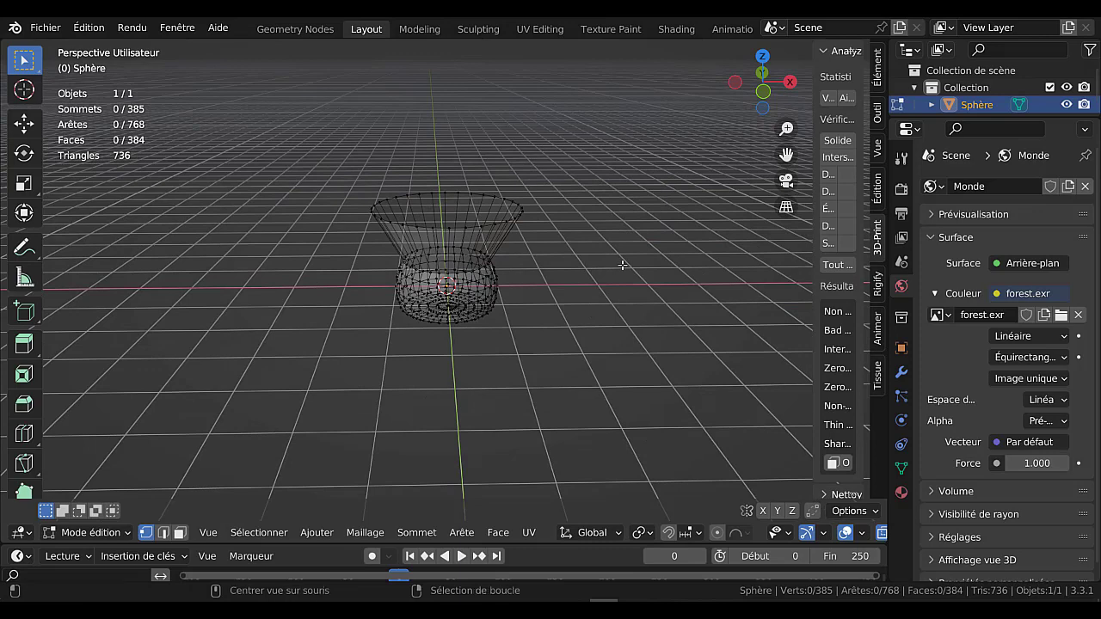
{"action": "scroll", "coordinate": [570, 272], "scroll_direction": "up", "scroll_amount": 1}
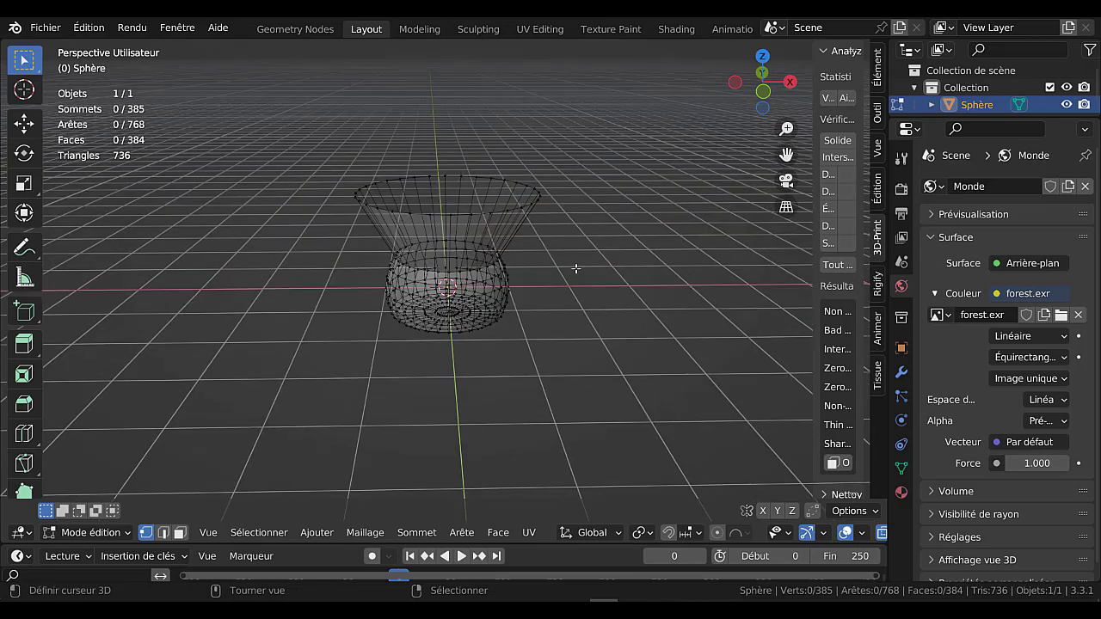
{"action": "key", "text": "a"}
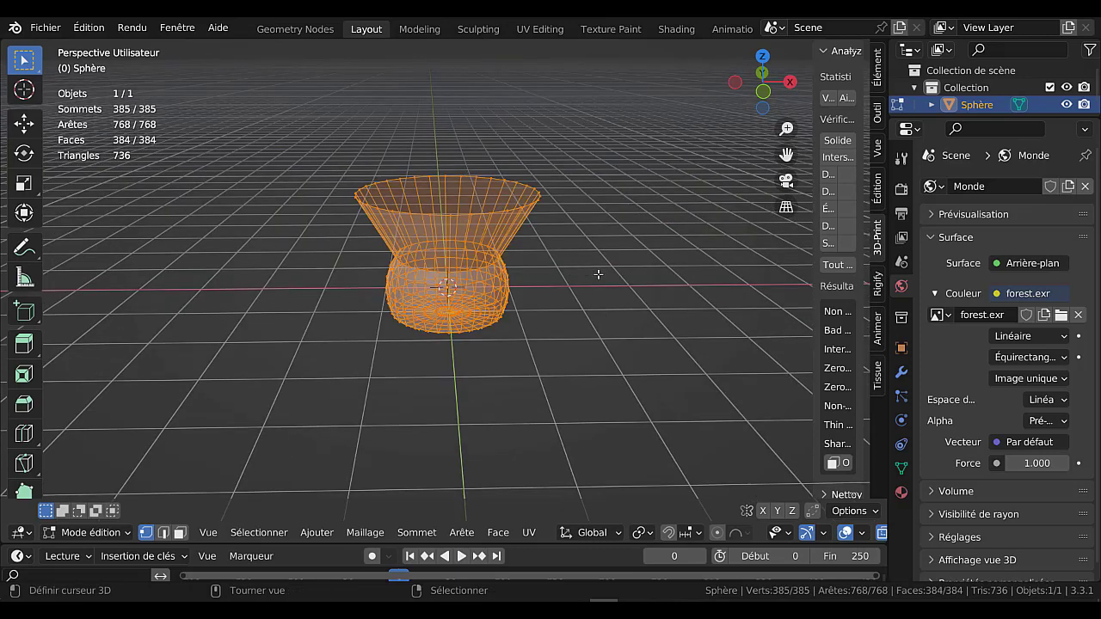
{"action": "key", "text": "alt+z"}
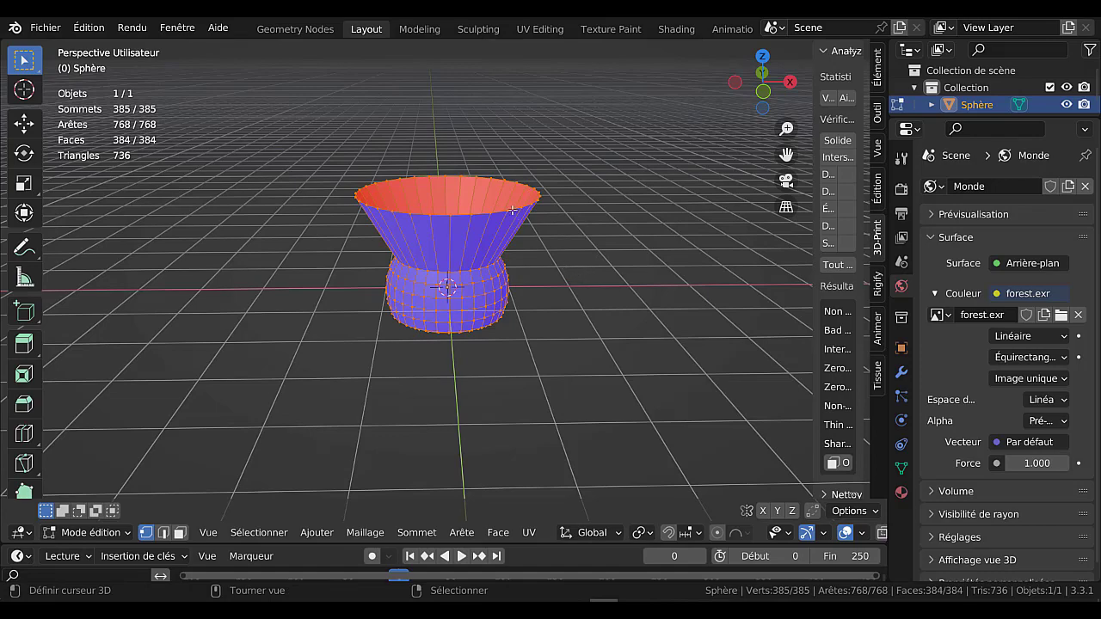
{"action": "middle_click_drag", "start_coordinate": [548, 267], "coordinate": [571, 247]}
{"action": "scroll", "coordinate": [571, 247], "scroll_direction": "up", "scroll_amount": 2}
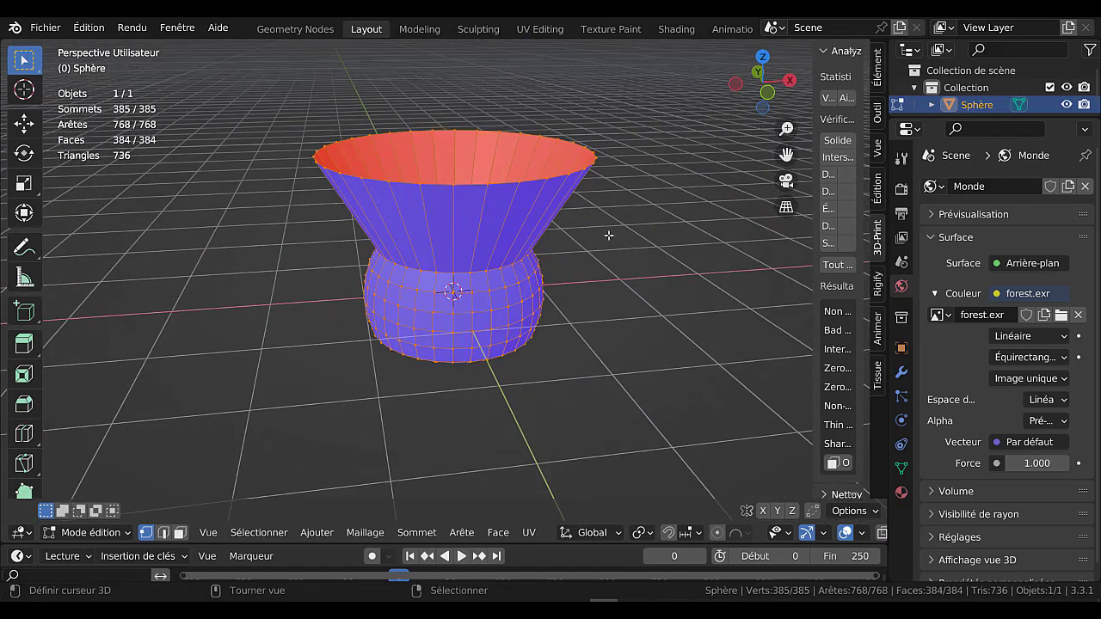
{"action": "key", "text": "m"}
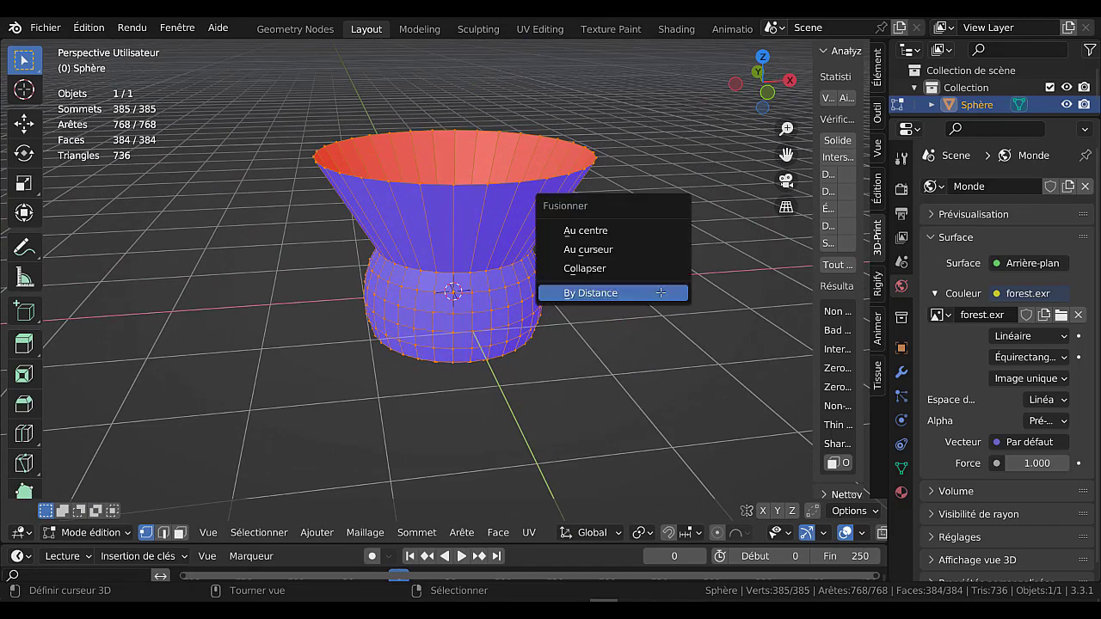
{"action": "left_click", "coordinate": [662, 296]}
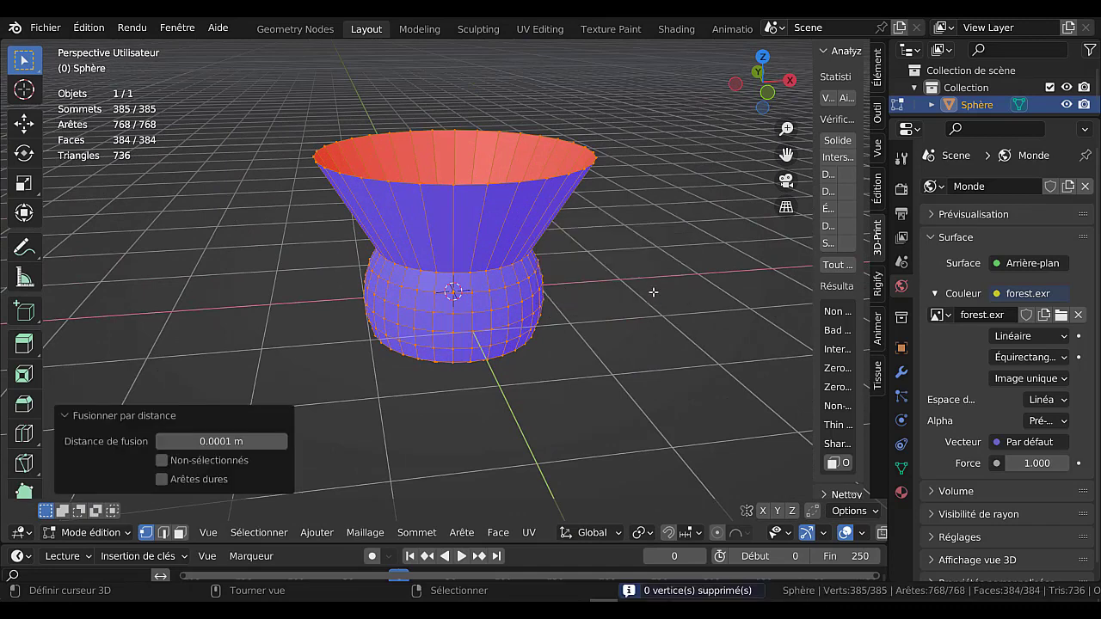
Step: Solidify the pot's faces to a 0.07 m thickness and apply auto-smooth shading at 30° in Object Mode
{"action": "key", "text": "q"}
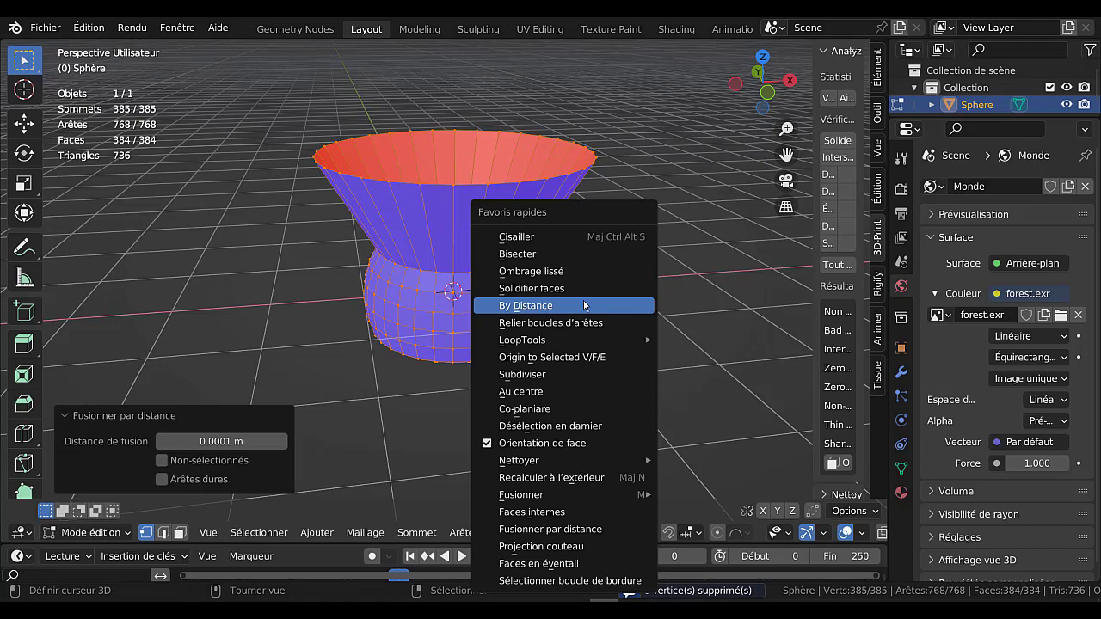
{"action": "left_click", "coordinate": [529, 284]}
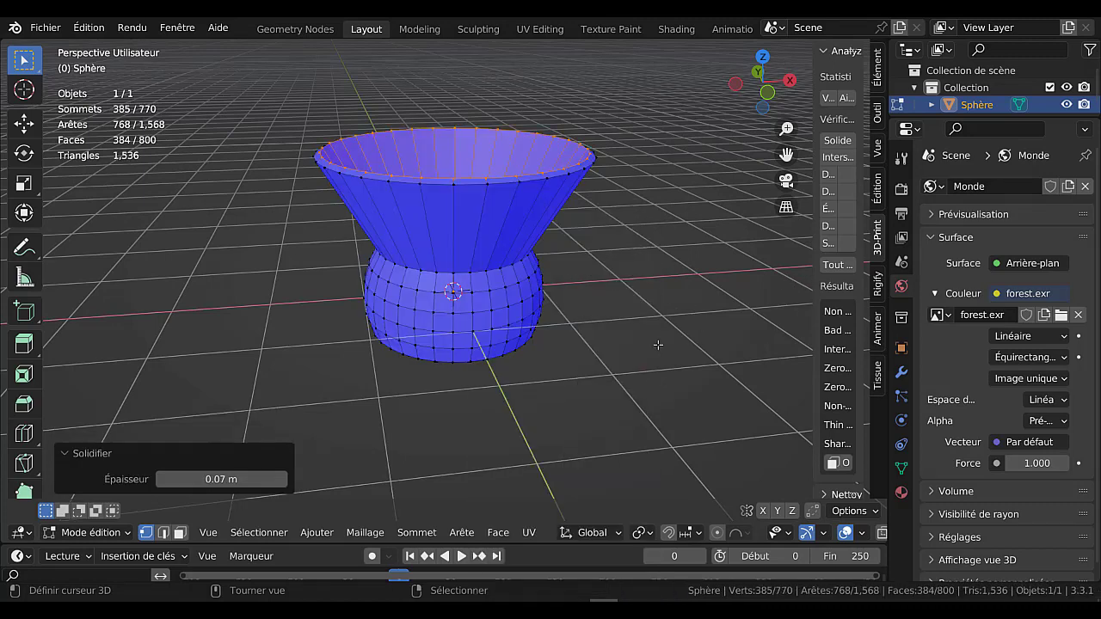
{"action": "key", "text": "q"}
{"action": "key", "text": "Tab"}
{"action": "key", "text": "q"}
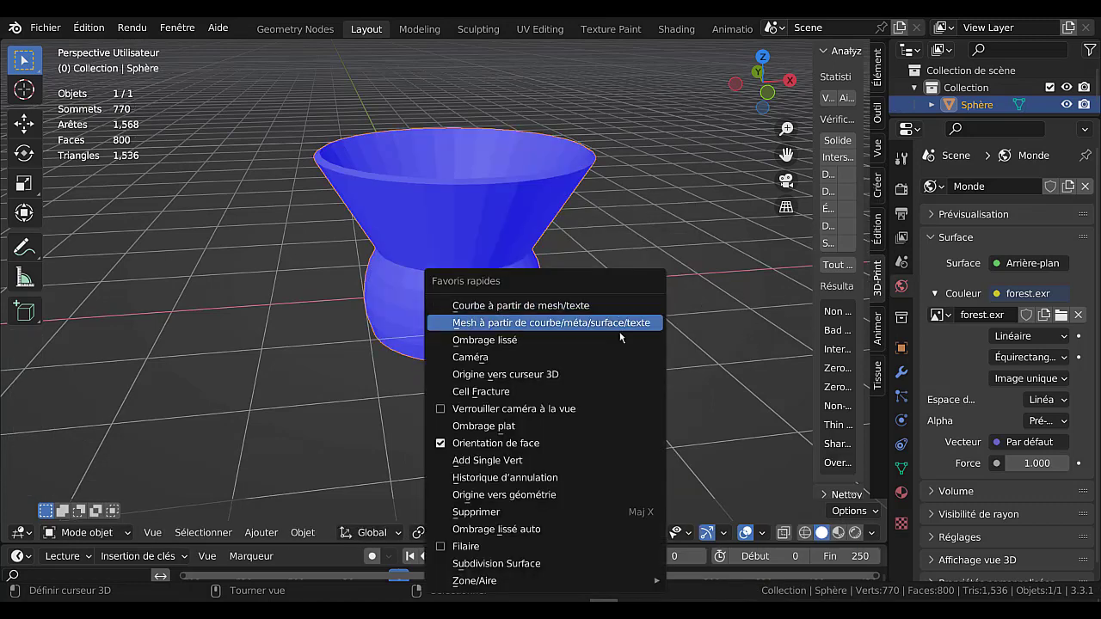
{"action": "left_click", "coordinate": [489, 533]}
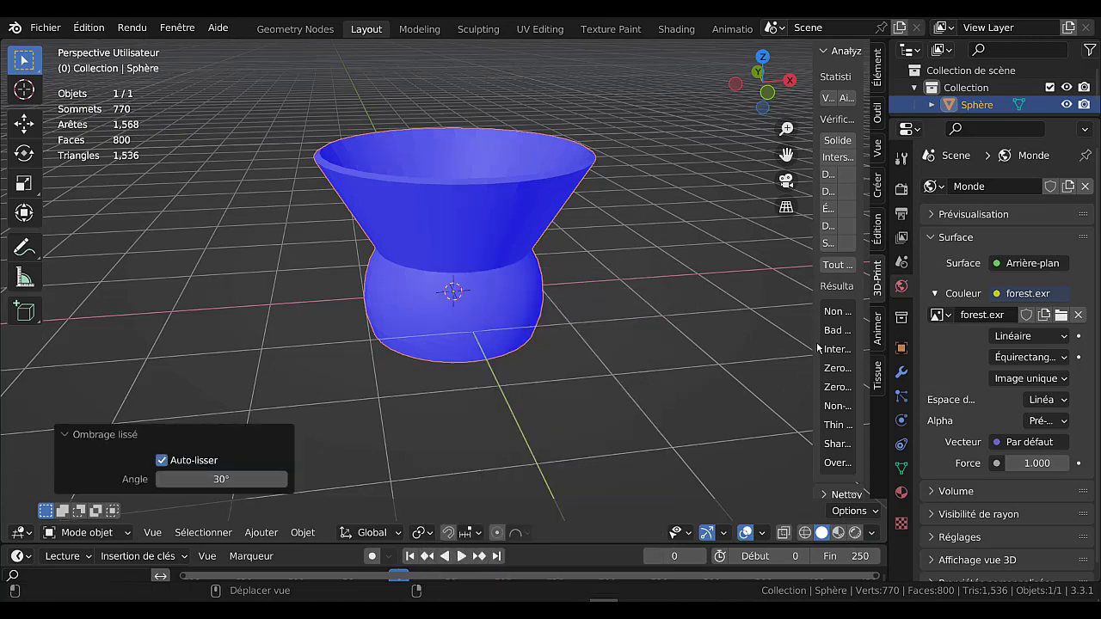
Step: Run all the 3D-Print checks on the pot and delete the pot object
{"action": "left_click_drag", "start_coordinate": [799, 345], "coordinate": [718, 353]}
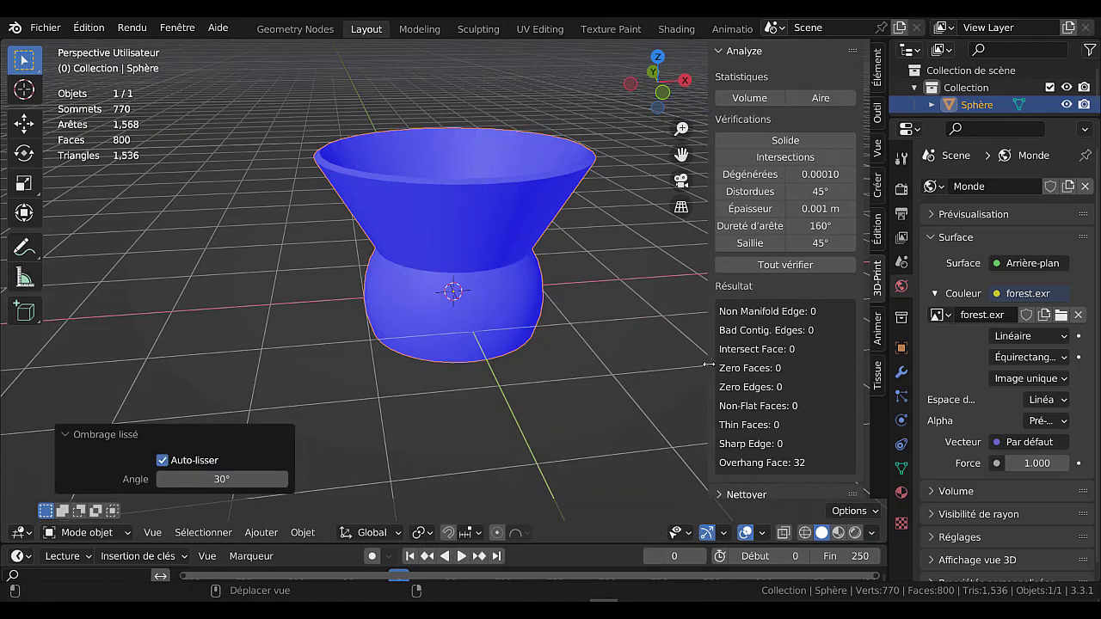
{"action": "left_click", "coordinate": [787, 266]}
{"action": "key", "text": "x"}
{"action": "left_click", "coordinate": [487, 265]}
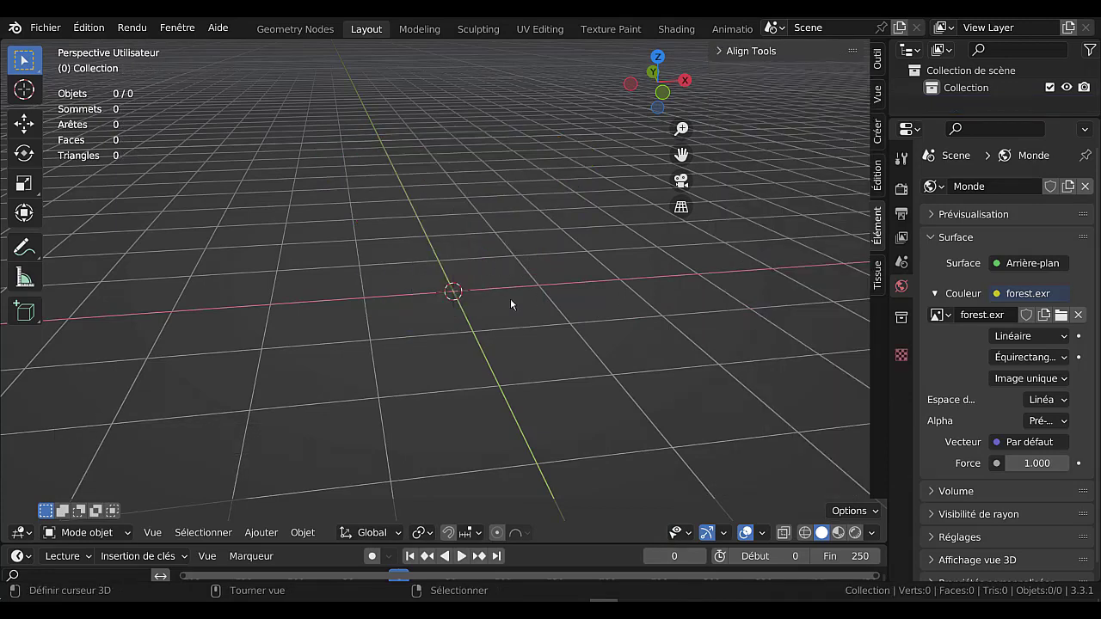
Step: Add an ico sphere mesh with 2 subdivisions and a 1 m radius at the world origin
{"action": "left_click", "coordinate": [303, 533]}
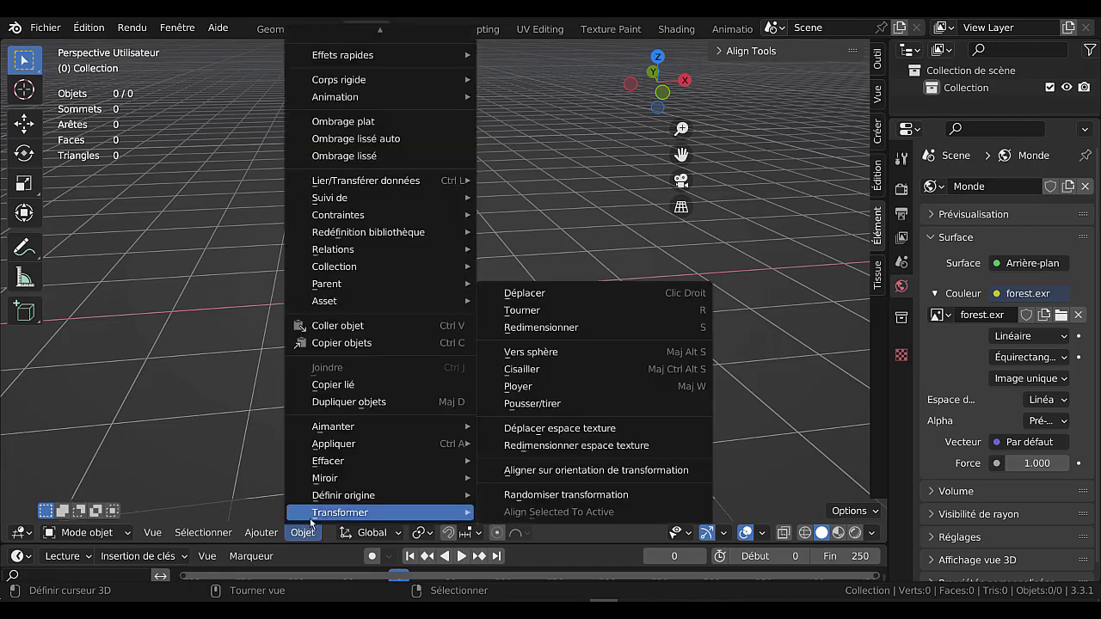
{"action": "left_click", "coordinate": [262, 533]}
{"action": "mouse_move", "coordinate": [273, 515]}
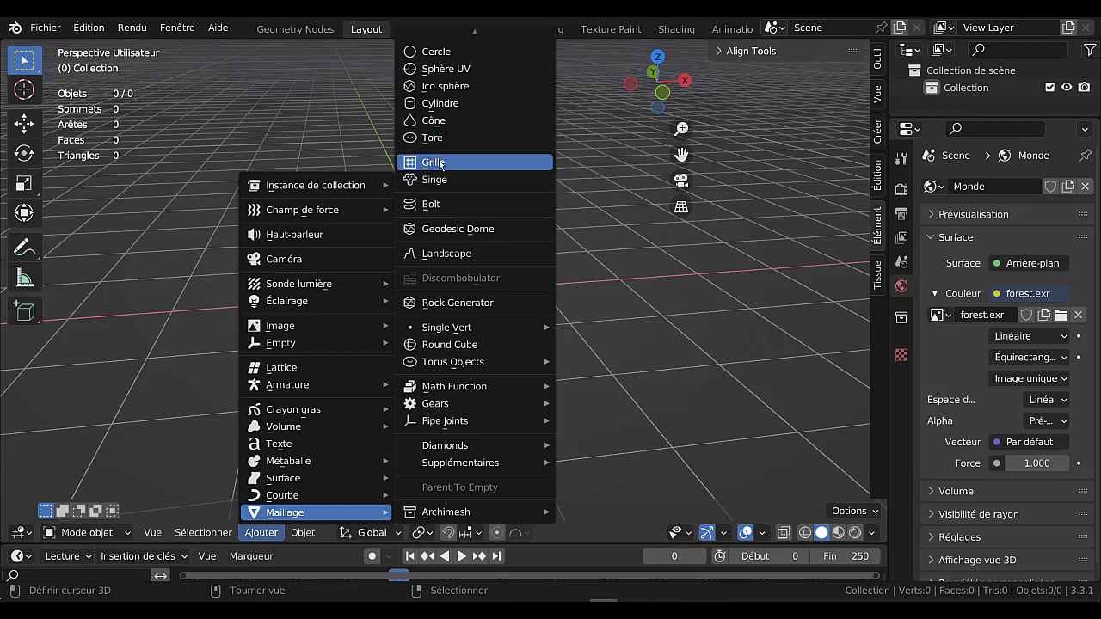
{"action": "left_click", "coordinate": [442, 87]}
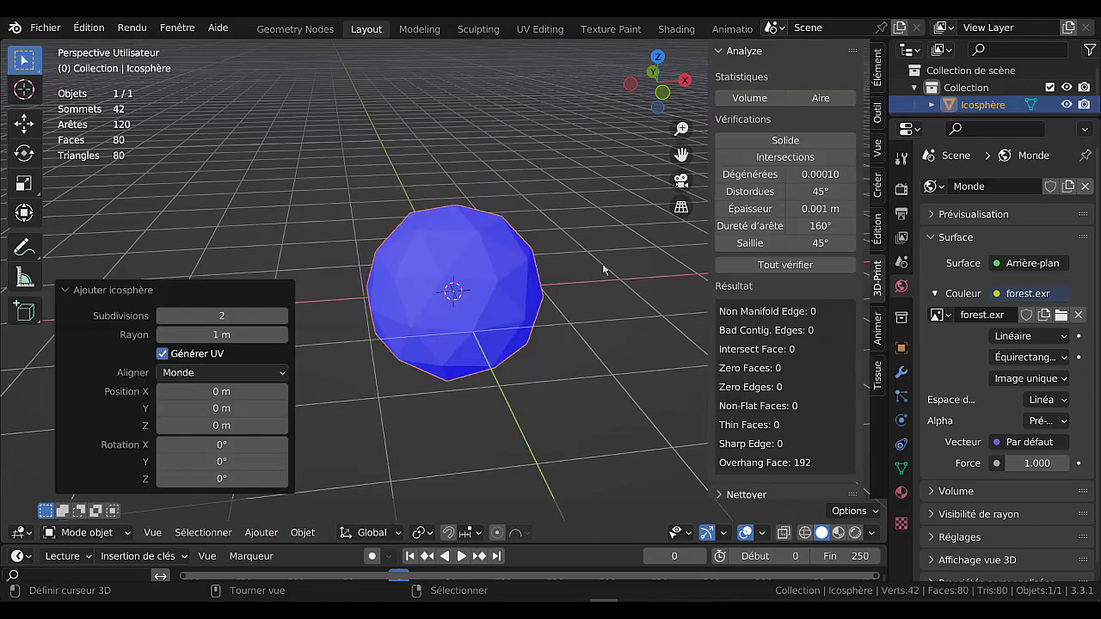
Step: Shrink the sidebar to free up the viewport and add a Remesh modifier to the ico sphere
{"action": "key", "text": "n"}
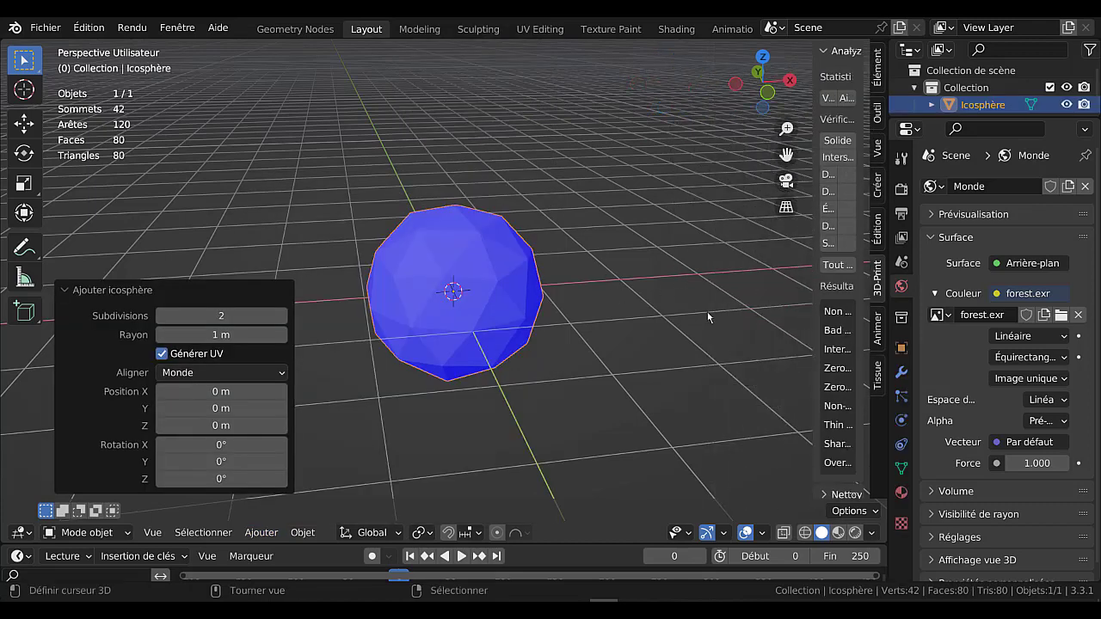
{"action": "scroll", "coordinate": [542, 335], "scroll_direction": "up", "scroll_amount": 2}
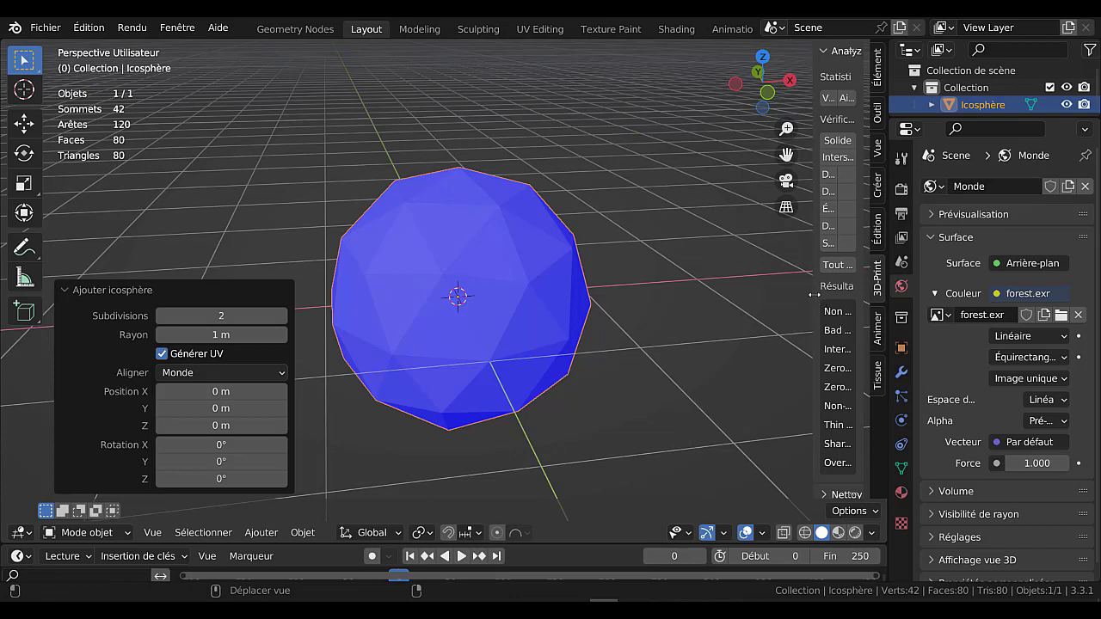
{"action": "left_click_drag", "start_coordinate": [814, 296], "coordinate": [862, 304]}
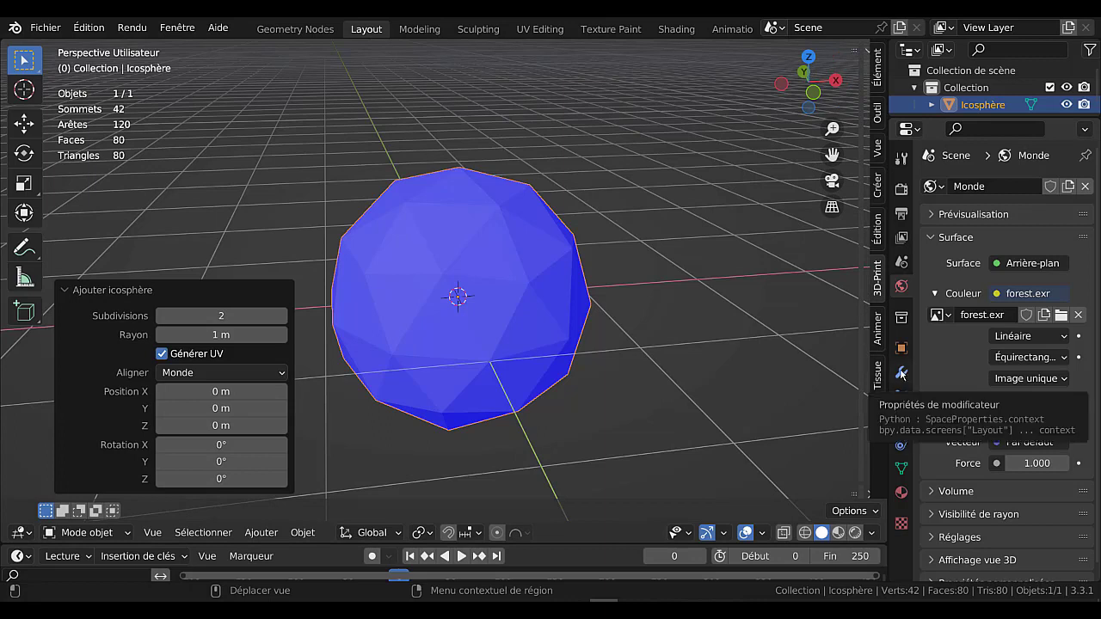
{"action": "left_click", "coordinate": [902, 373]}
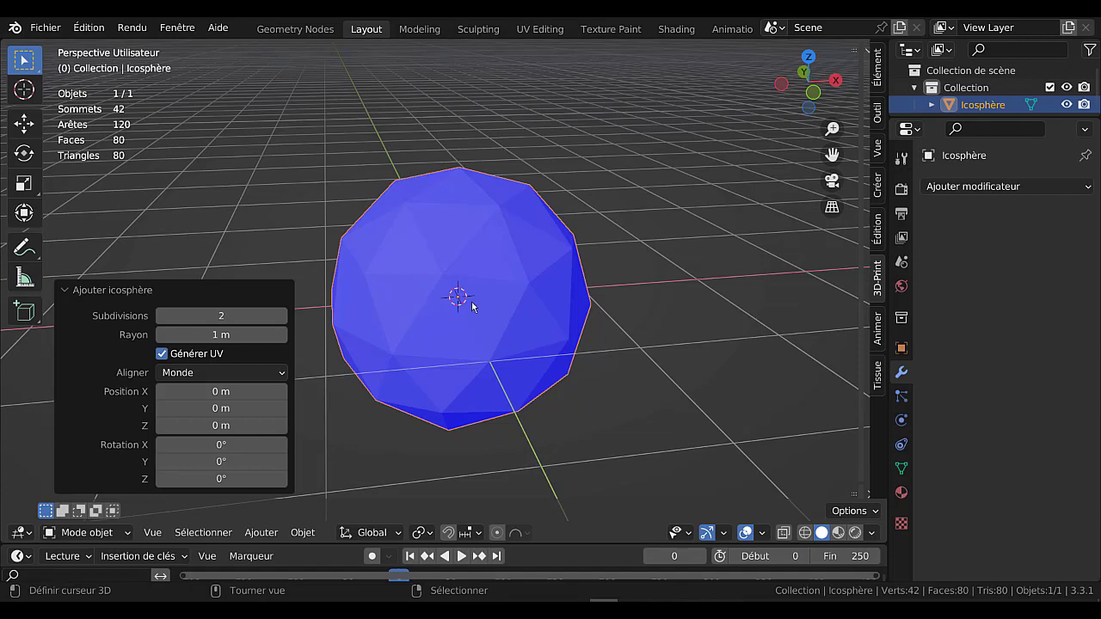
{"action": "left_click", "coordinate": [1007, 186]}
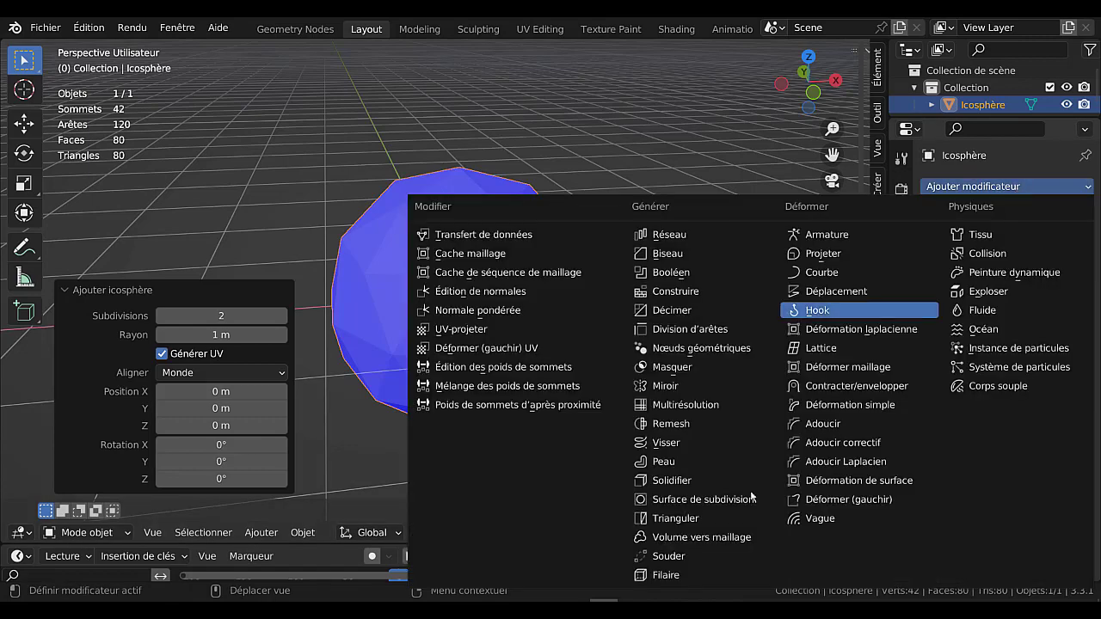
{"action": "left_click", "coordinate": [664, 424]}
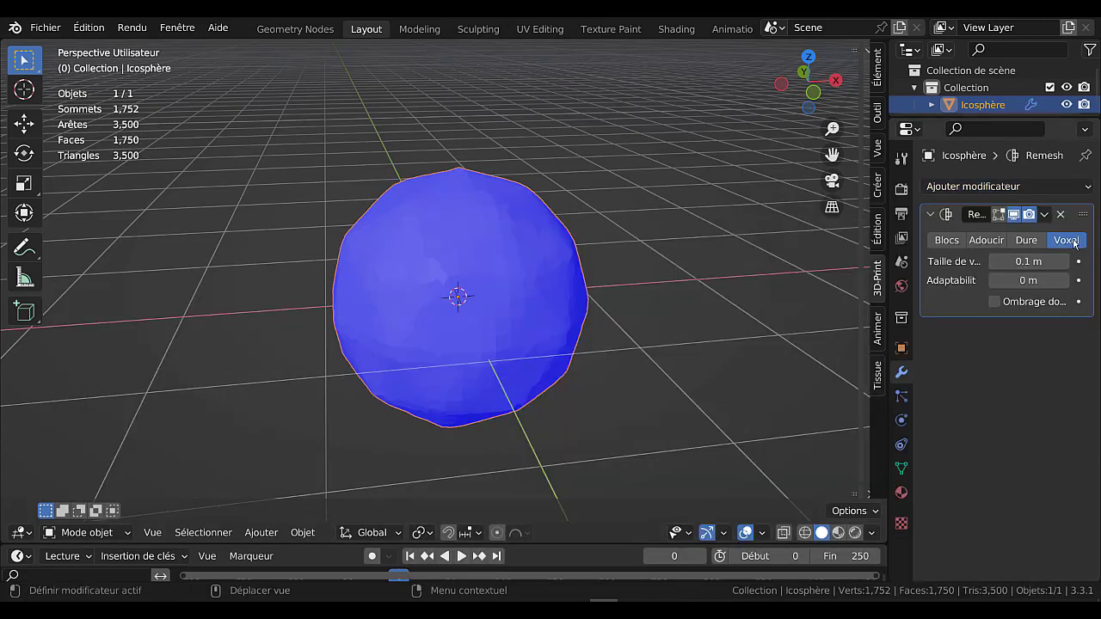
Step: Set the Remesh modifier's voxel size to 0.71 m and its adaptivity to 1 m to turn the ico sphere into a cube
{"action": "left_click", "coordinate": [1065, 279]}
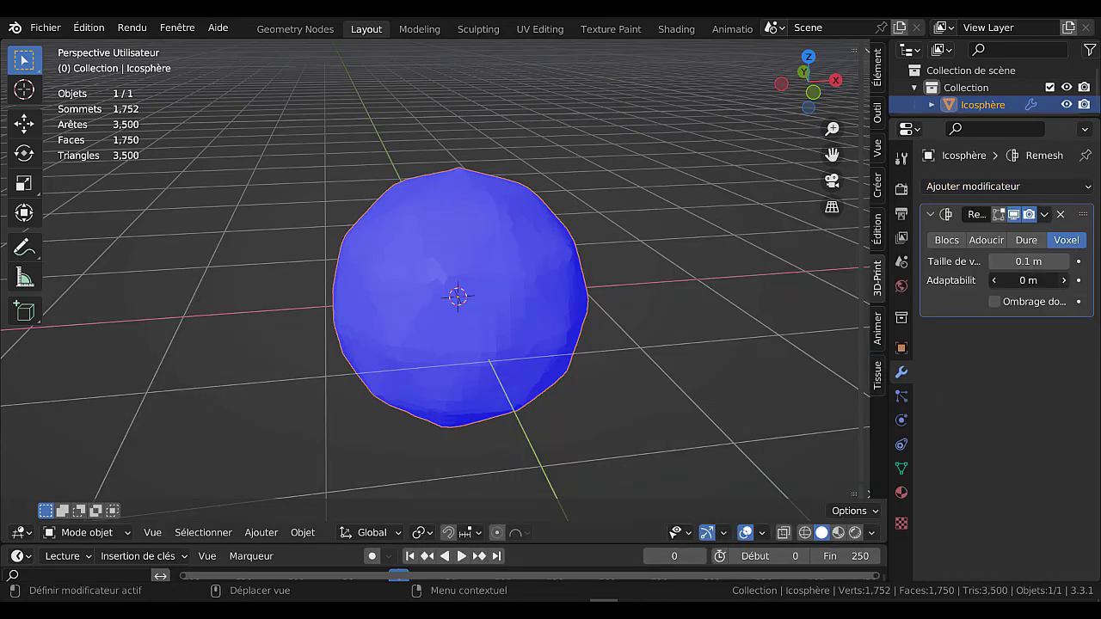
{"action": "left_click", "coordinate": [1018, 280]}
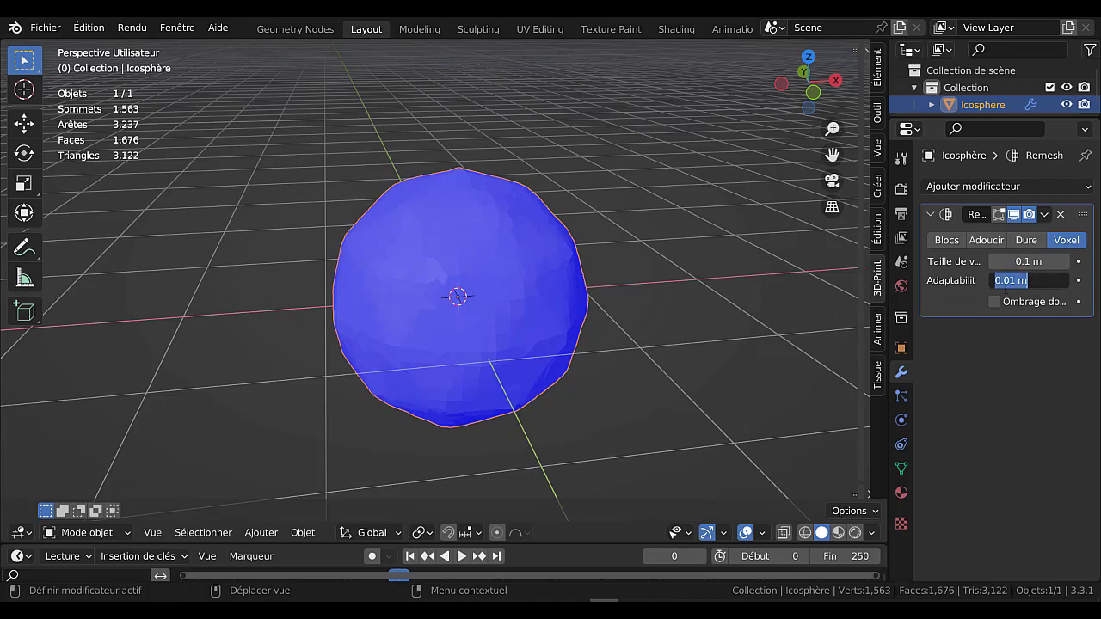
{"action": "key", "text": "Return"}
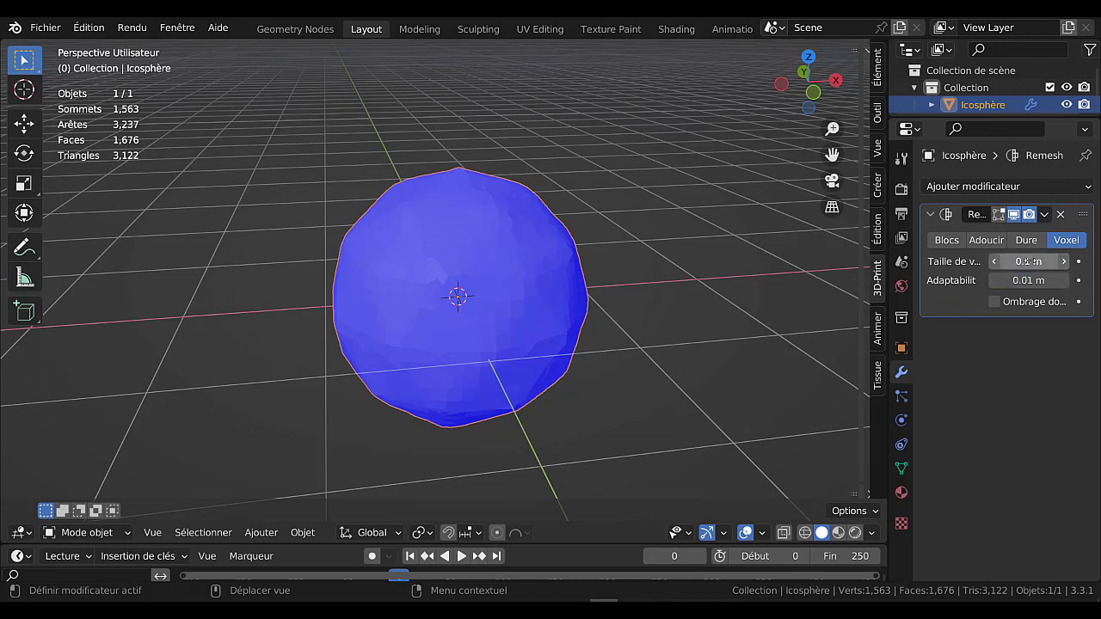
{"action": "left_click_drag", "start_coordinate": [1029, 260], "coordinate": [1086, 260]}
{"action": "left_click", "coordinate": [1065, 281]}
{"action": "left_click", "coordinate": [1065, 281]}
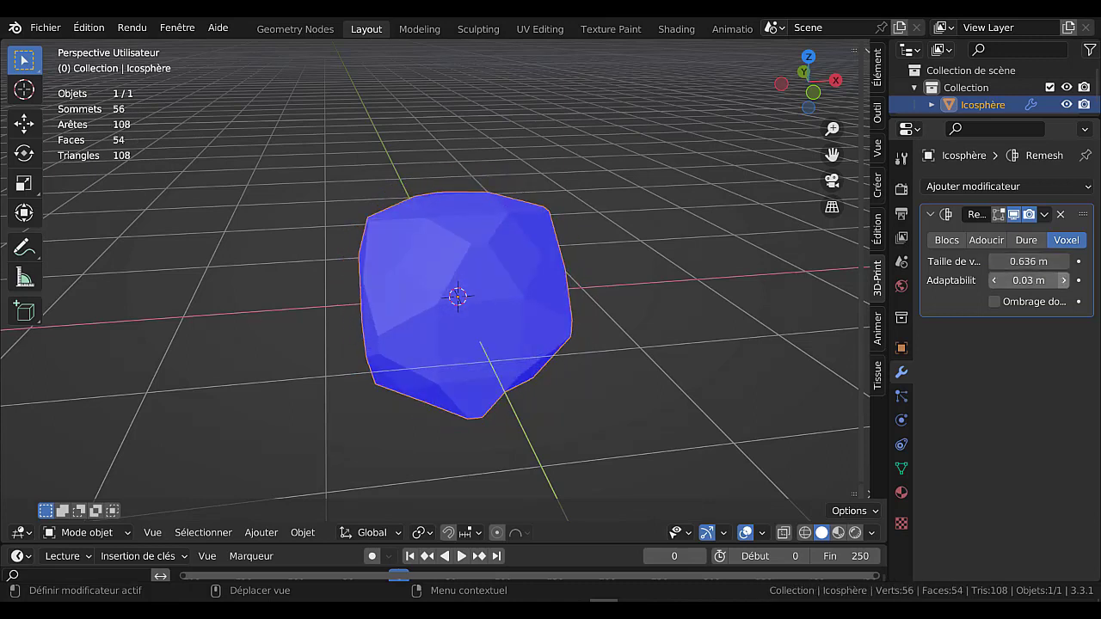
{"action": "left_click", "coordinate": [1065, 282]}
{"action": "left_click_drag", "start_coordinate": [1026, 280], "coordinate": [1065, 281]}
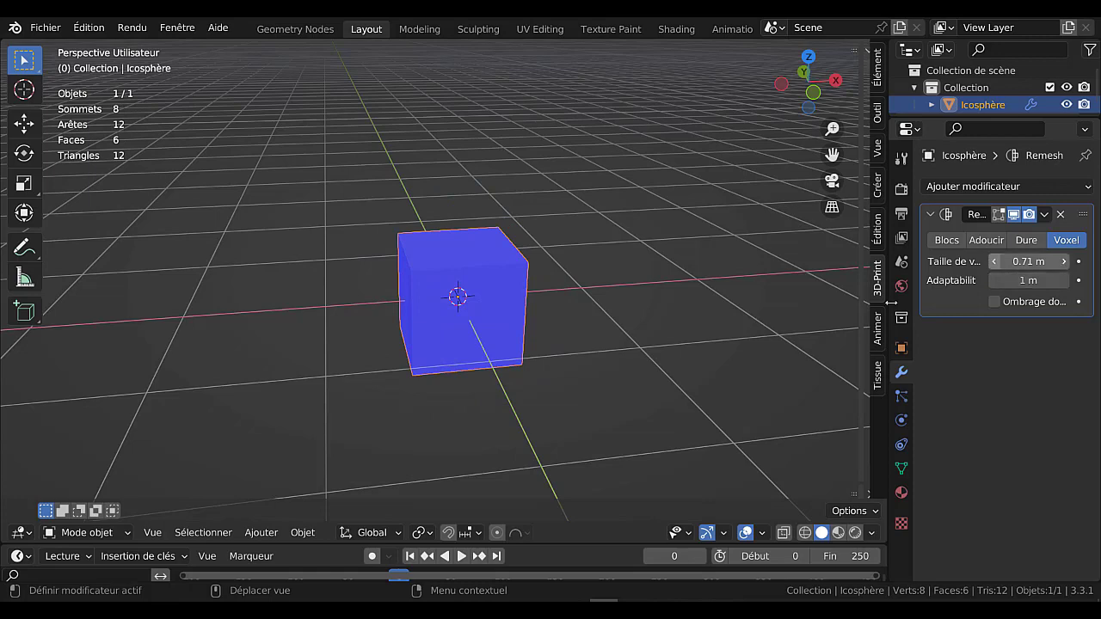
{"action": "middle_click_drag", "start_coordinate": [544, 324], "coordinate": [592, 326]}
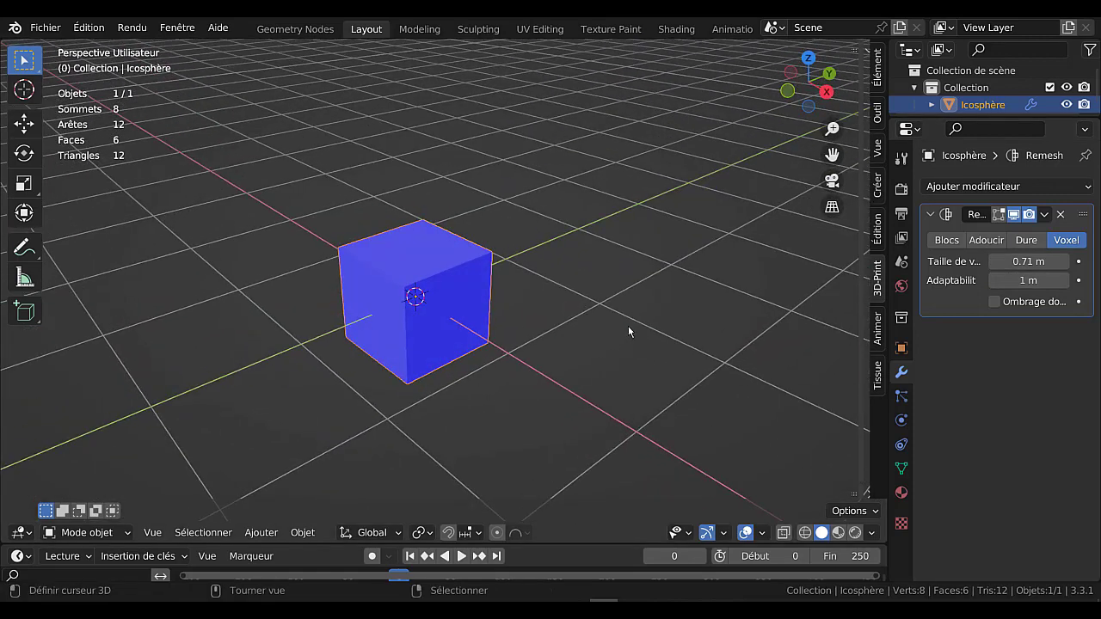
{"action": "left_click", "coordinate": [1044, 214]}
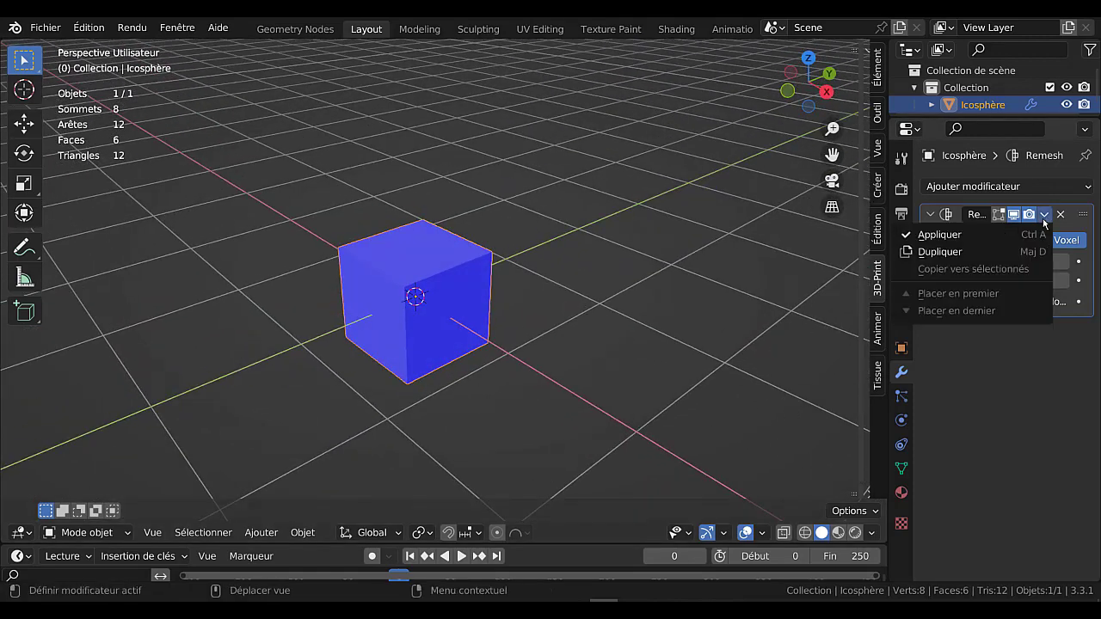
{"action": "left_click", "coordinate": [965, 253]}
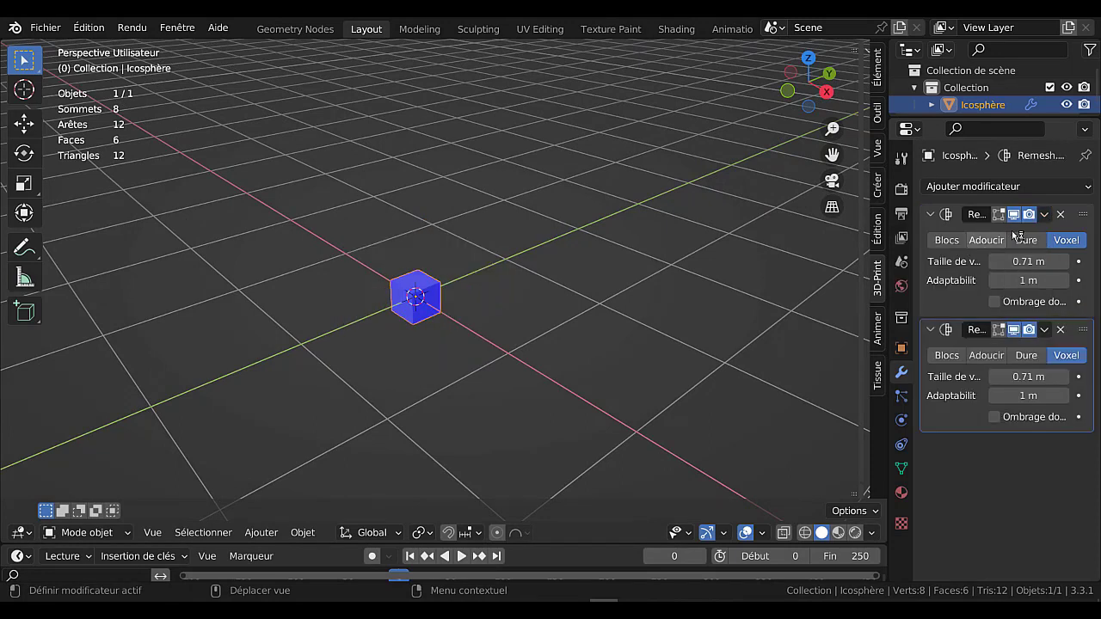
{"action": "left_click", "coordinate": [1059, 329]}
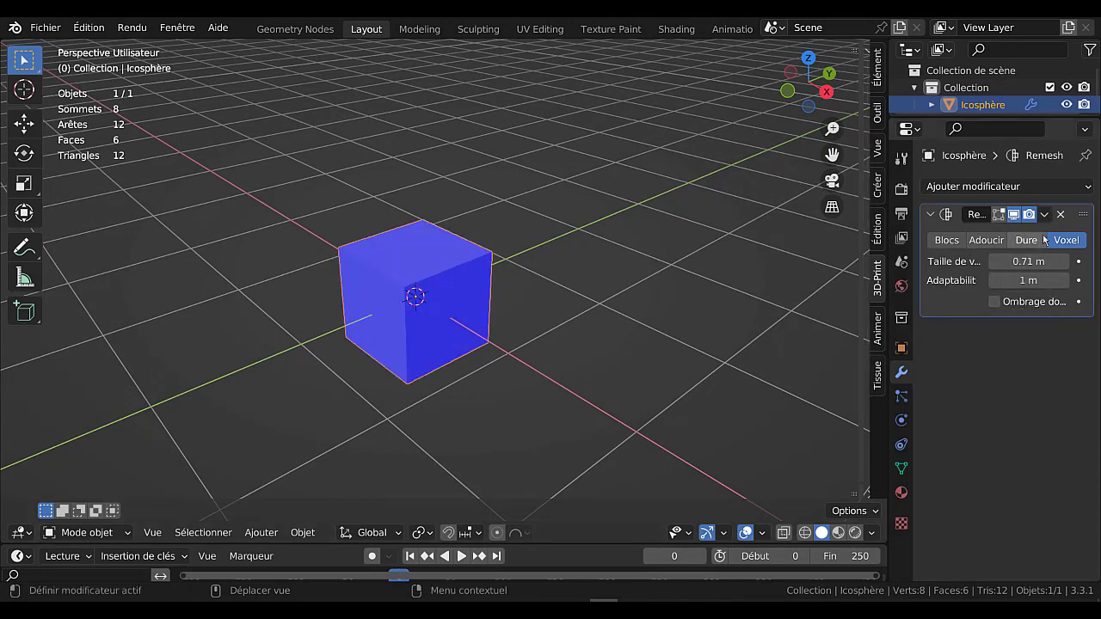
Step: Apply the Remesh modifier to the ico sphere so the cube becomes its real mesh
{"action": "left_click", "coordinate": [1061, 215]}
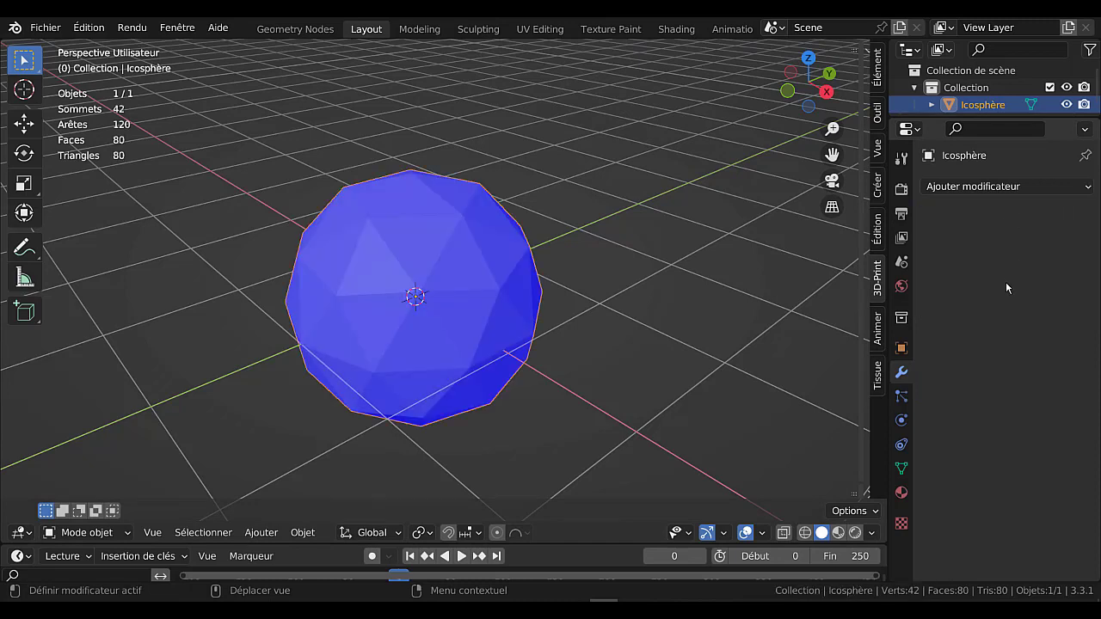
{"action": "key", "text": "ctrl+z"}
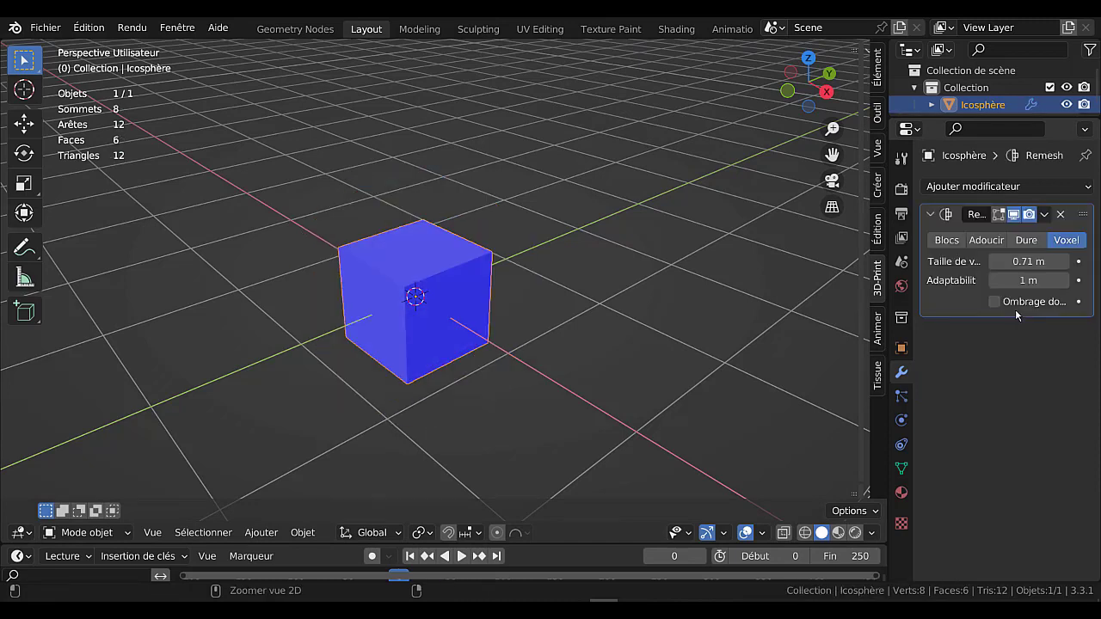
{"action": "left_click", "coordinate": [1043, 215]}
{"action": "left_click", "coordinate": [945, 237]}
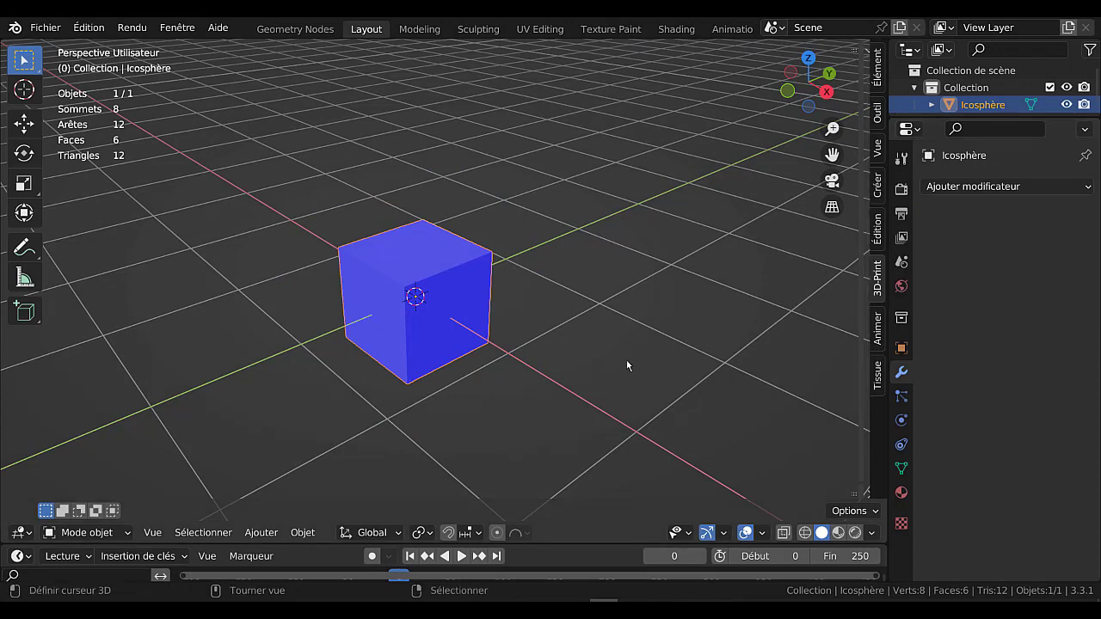
Step: Bevel the cube's four vertical edges in Edit Mode with 4 segments and a width of about 0.329 m to round it into a cylinder
{"action": "key", "text": "Tab"}
{"action": "middle_click_drag", "start_coordinate": [539, 396], "coordinate": [530, 398]}
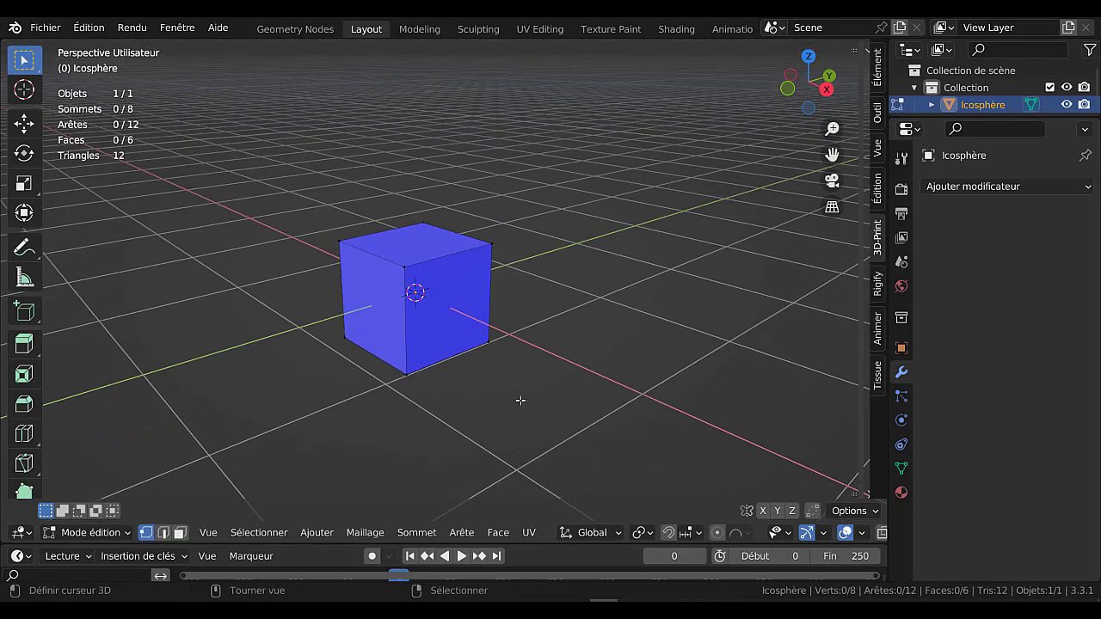
{"action": "scroll", "coordinate": [521, 400], "scroll_direction": "up", "scroll_amount": 3}
{"action": "key", "text": "2"}
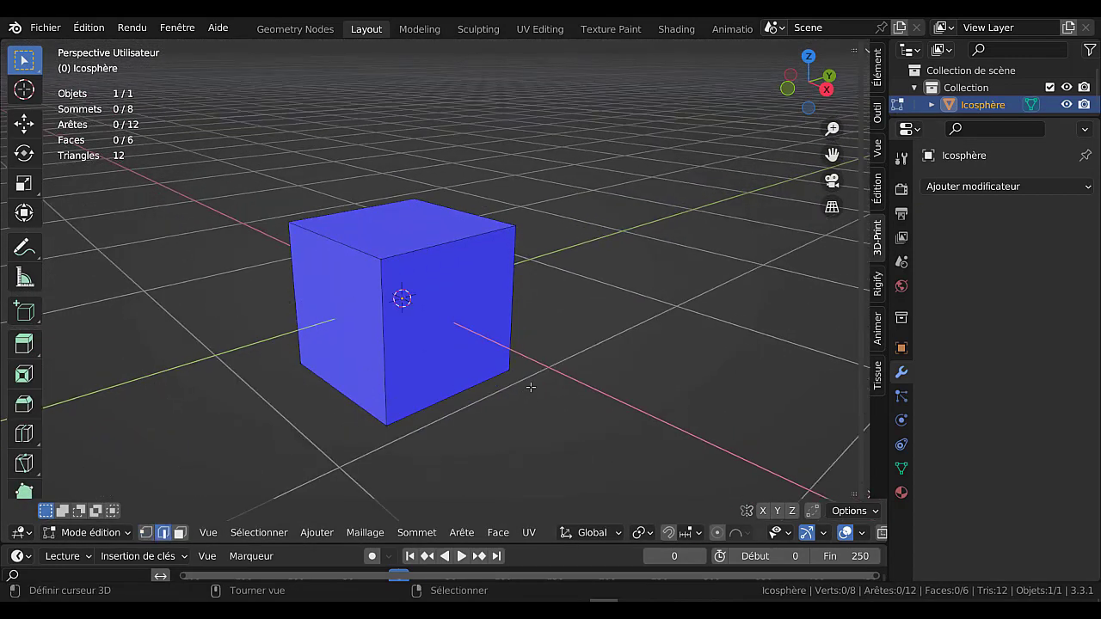
{"action": "left_click", "coordinate": [520, 319], "text": "ctrl+alt"}
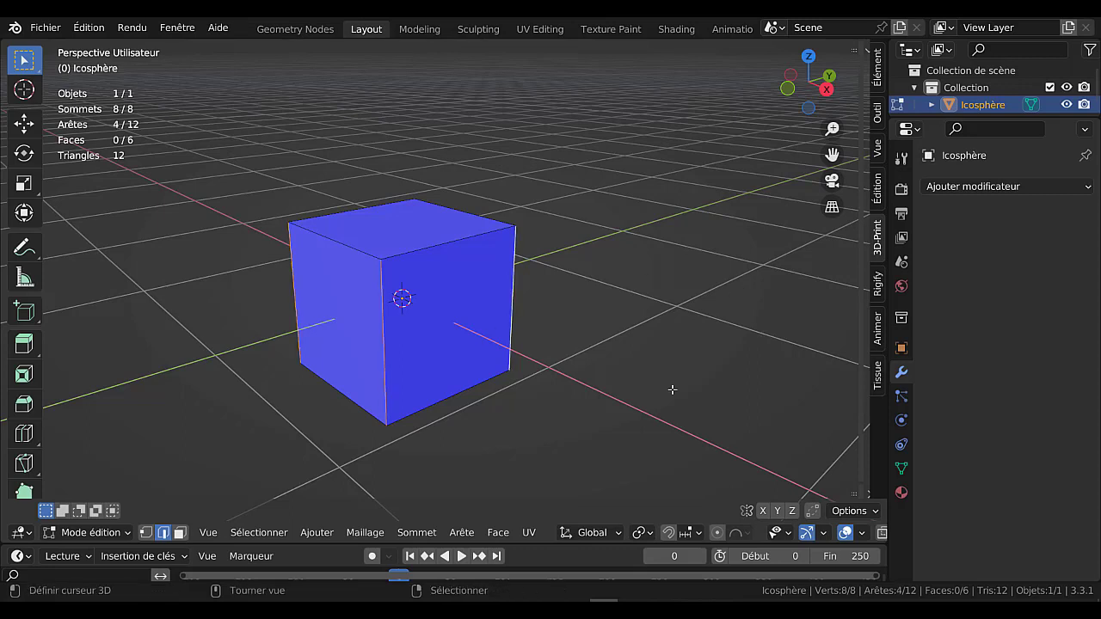
{"action": "key", "text": "ctrl+b"}
{"action": "scroll", "coordinate": [731, 413], "scroll_direction": "up", "scroll_amount": 3}
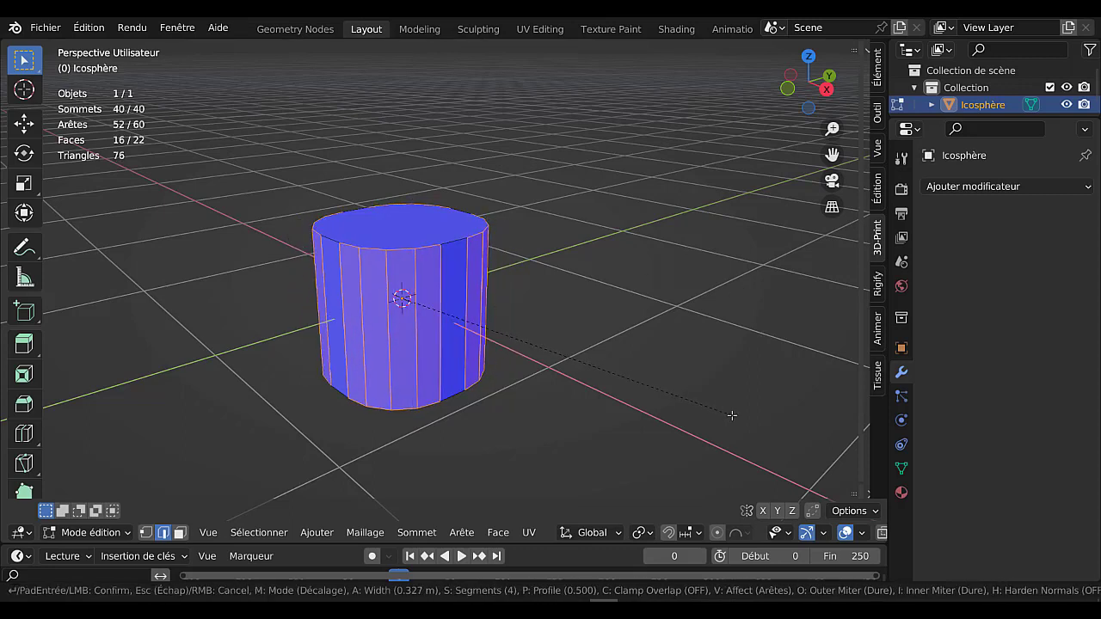
{"action": "left_click", "coordinate": [732, 416]}
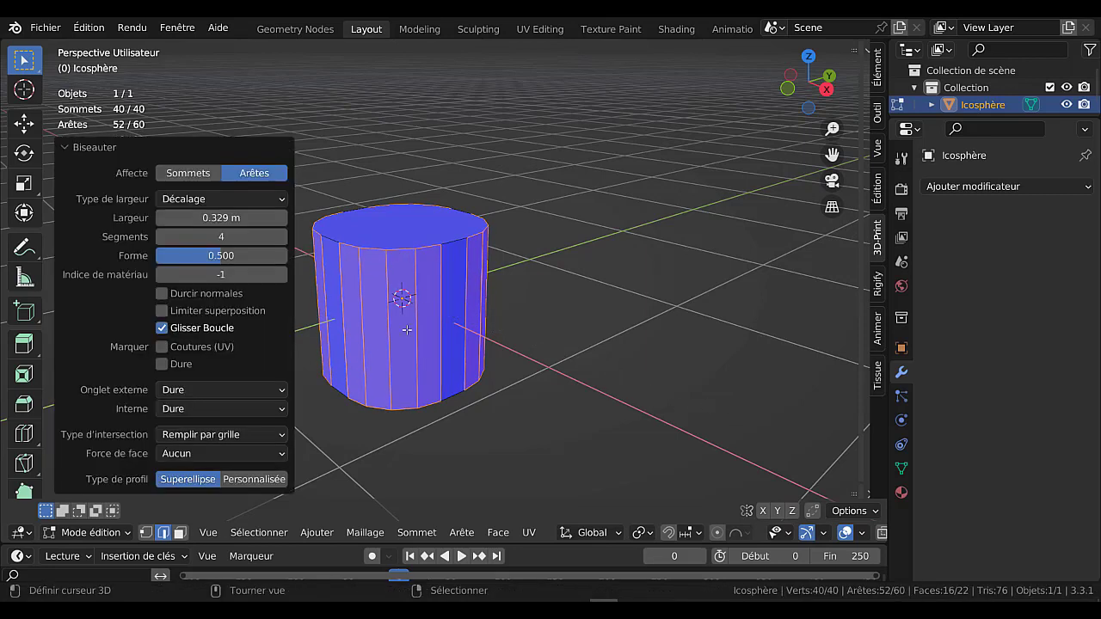
Step: Select the cylinder's top and bottom faces and set the transform pivot point to individual origins
{"action": "left_click", "coordinate": [403, 222]}
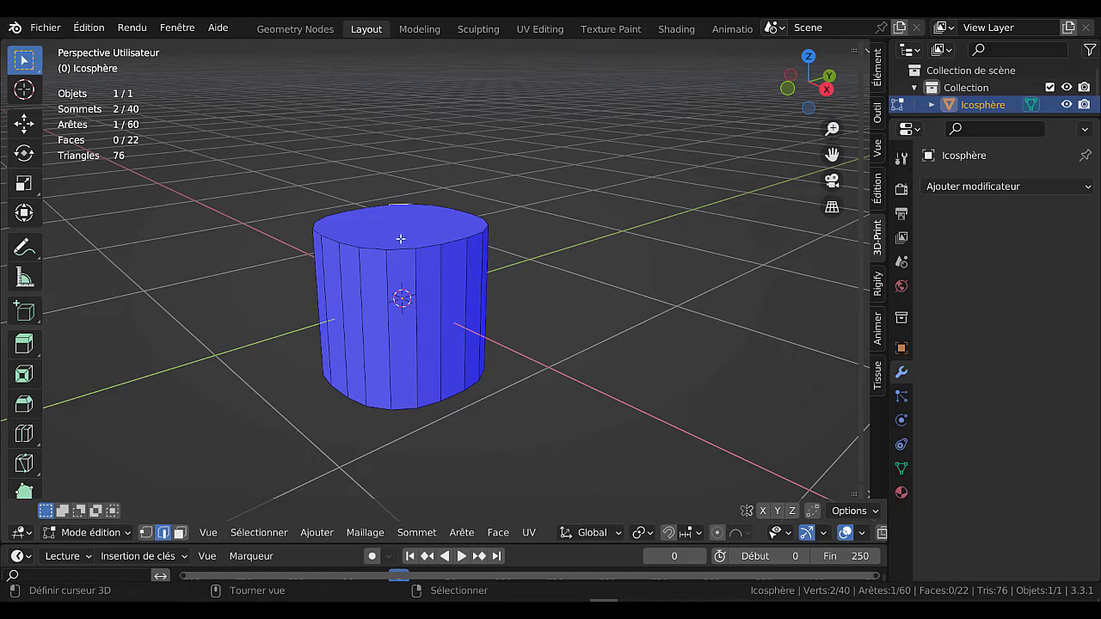
{"action": "key", "text": "3"}
{"action": "left_click", "coordinate": [401, 238]}
{"action": "middle_click_drag", "start_coordinate": [500, 405], "coordinate": [486, 341]}
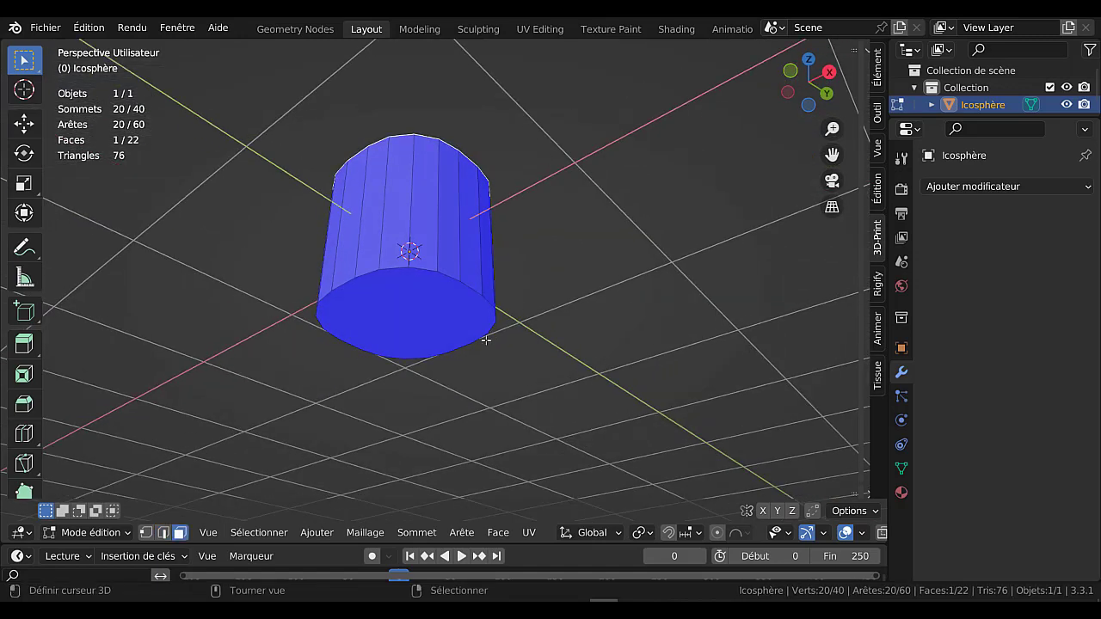
{"action": "left_click", "coordinate": [450, 319], "text": "shift"}
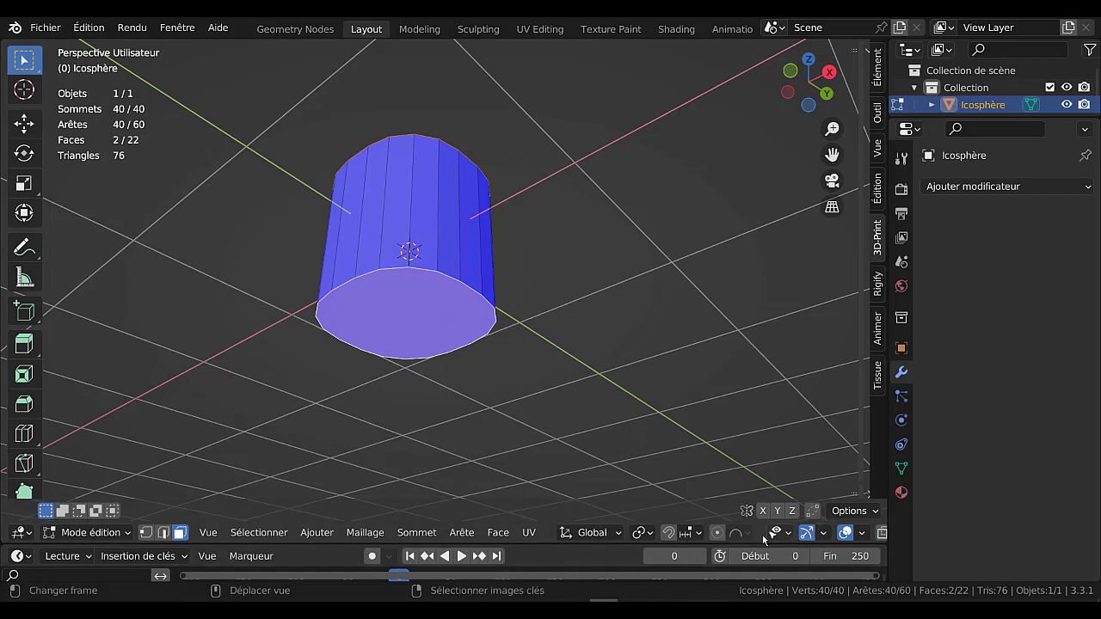
{"action": "left_click", "coordinate": [643, 533]}
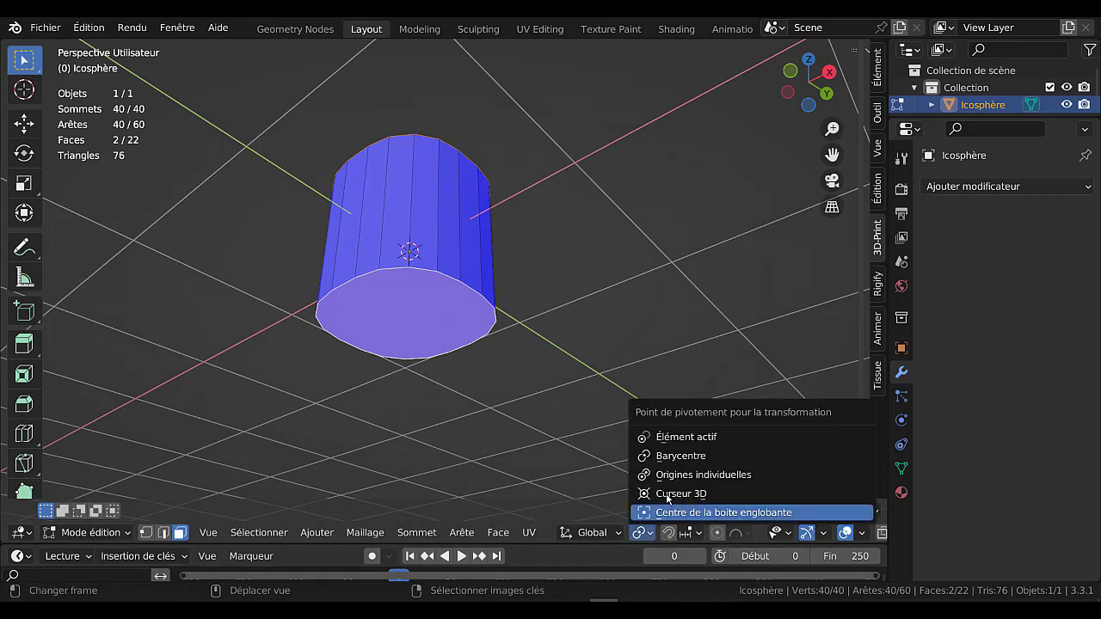
{"action": "left_click", "coordinate": [693, 476]}
Step: Make the selected top and bottom faces perfectly round with the LoopTools Circle operation
{"action": "middle_click_drag", "start_coordinate": [701, 317], "coordinate": [691, 401]}
{"action": "key", "text": "q"}
{"action": "mouse_move", "coordinate": [649, 345]}
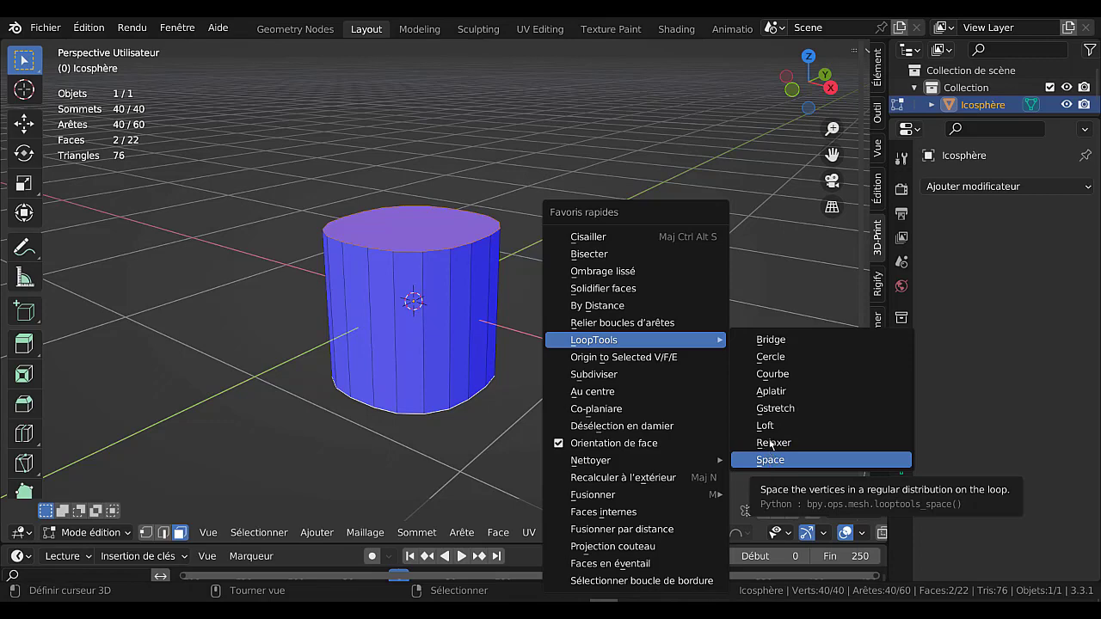
{"action": "left_click", "coordinate": [771, 357]}
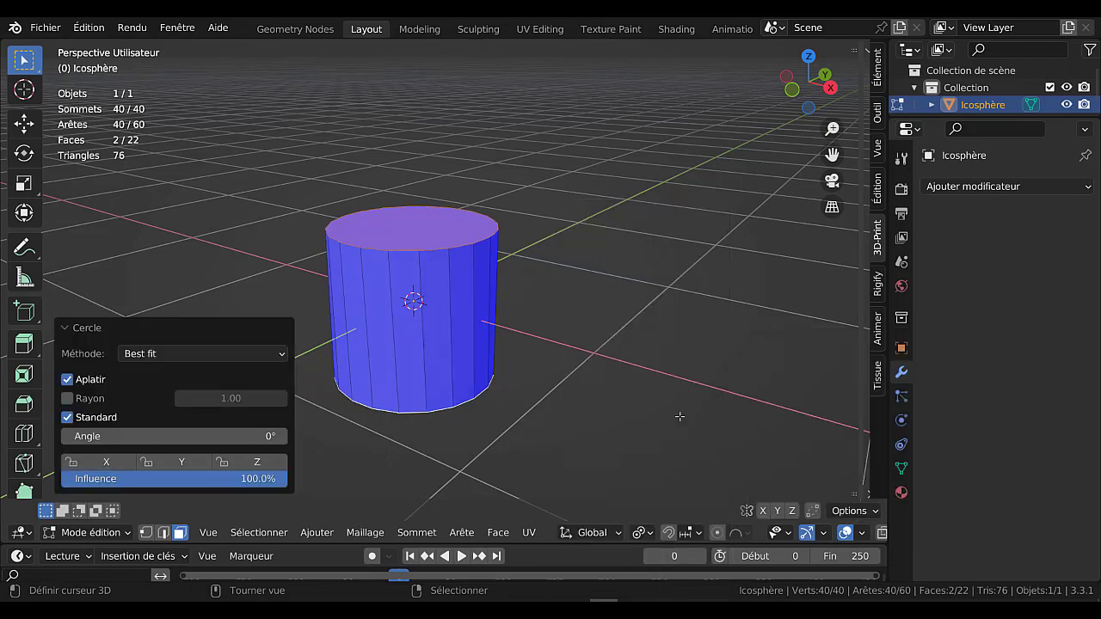
Step: Select only the cylinder's top face and rotate it about 3.09° around the global Z axis in front view
{"action": "key", "text": "KP_1"}
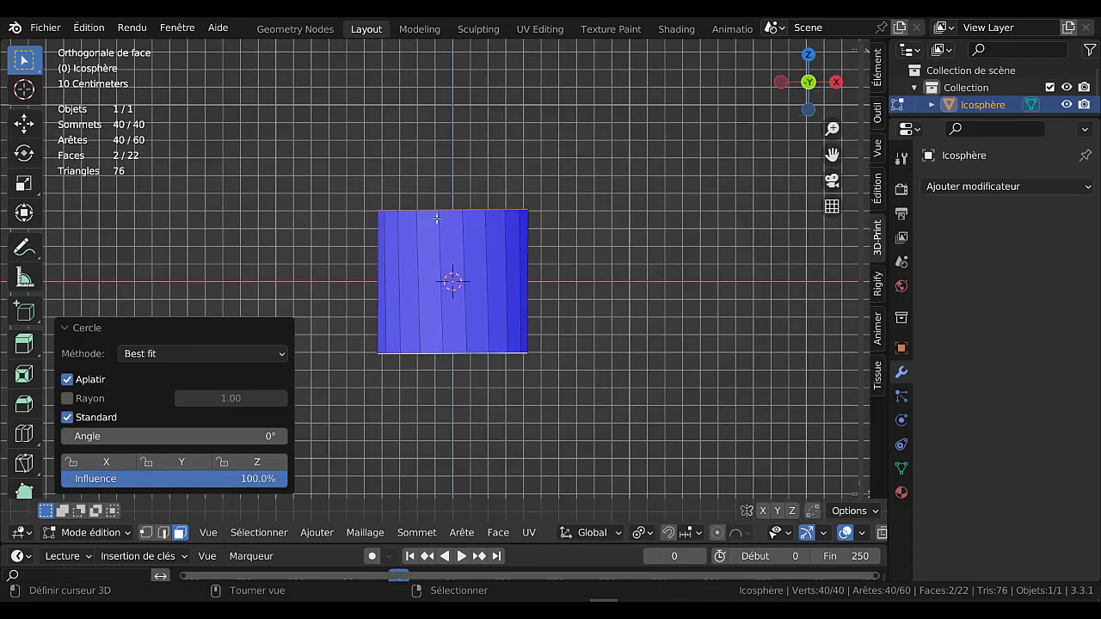
{"action": "middle_click_drag", "start_coordinate": [495, 167], "coordinate": [500, 211]}
{"action": "right_click", "coordinate": [501, 213]}
{"action": "key", "text": "KP_1"}
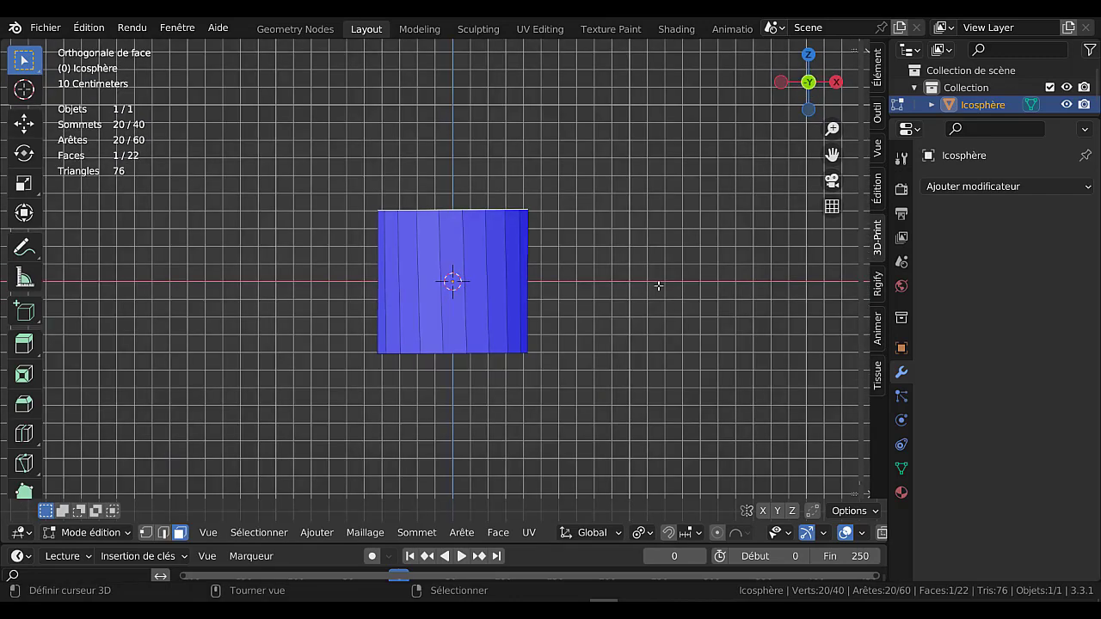
{"action": "key", "text": "r"}
{"action": "key", "text": "z"}
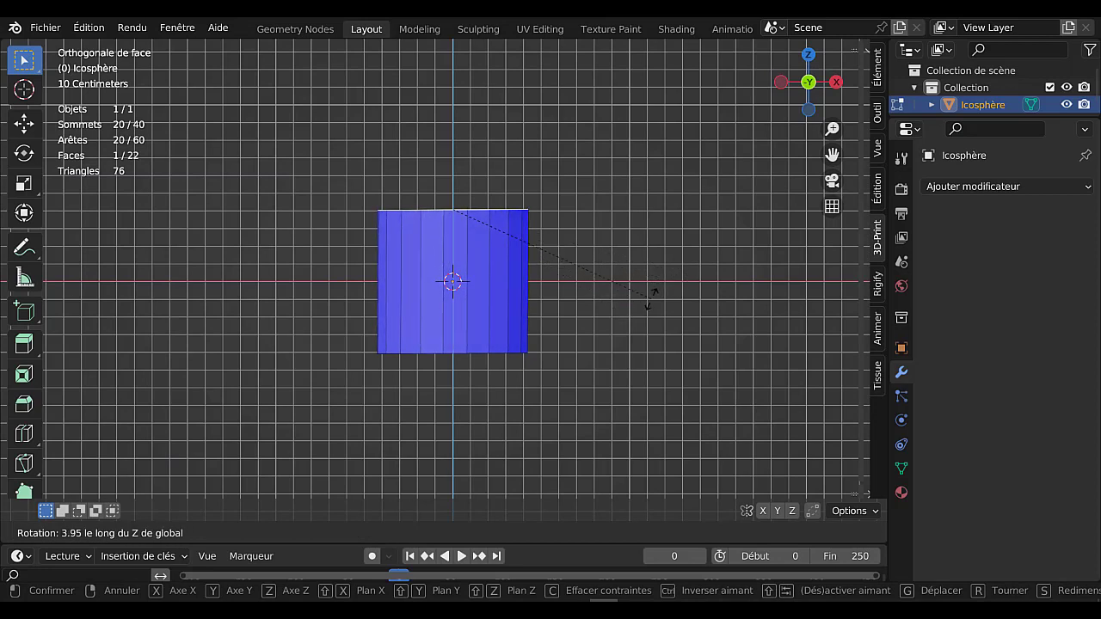
{"action": "left_click", "coordinate": [664, 295]}
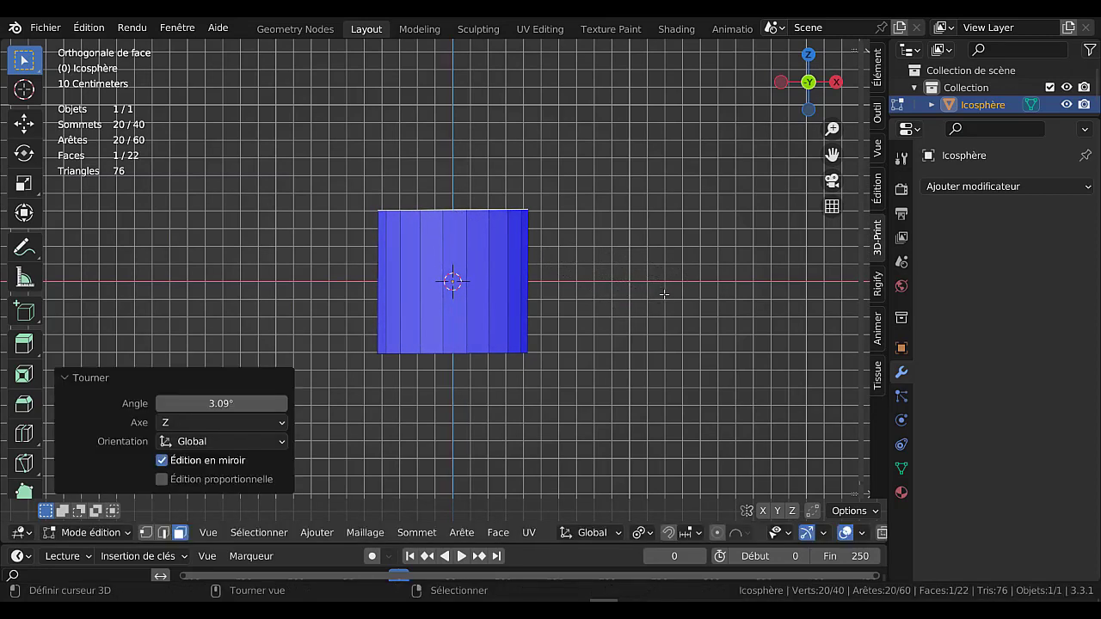
Step: Lower the cylinder's top face by about 0.353 m along Z
{"action": "key", "text": "x"}
{"action": "key", "text": "g"}
{"action": "key", "text": "z"}
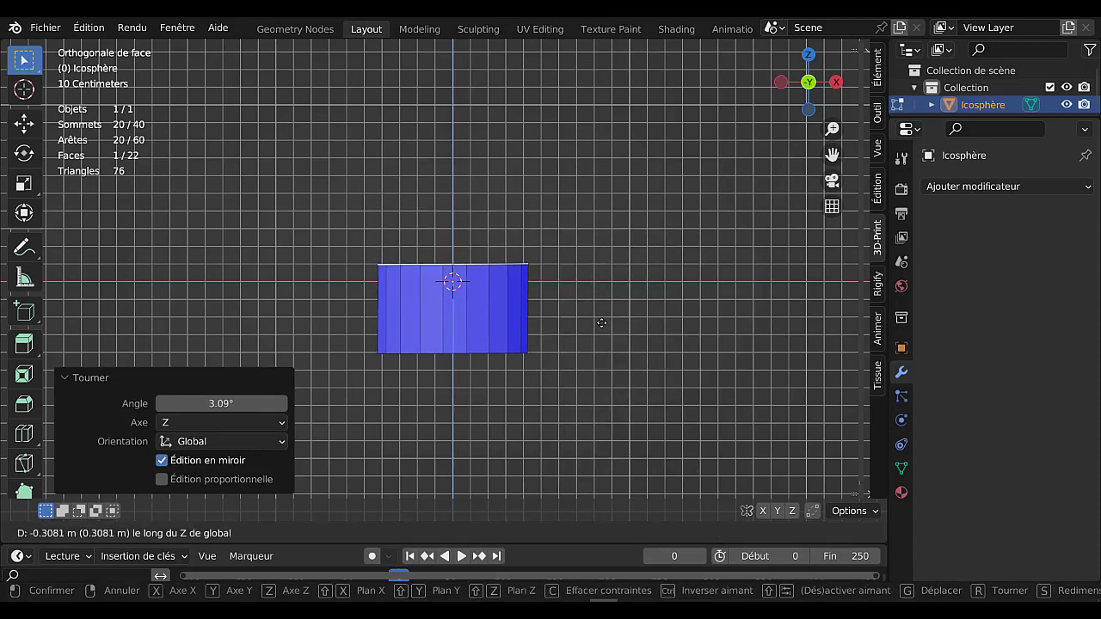
{"action": "left_click", "coordinate": [603, 322]}
Step: Extrude the top face upward and scale it by about 1.728 to form the pot's flared upper part
{"action": "key", "text": "e"}
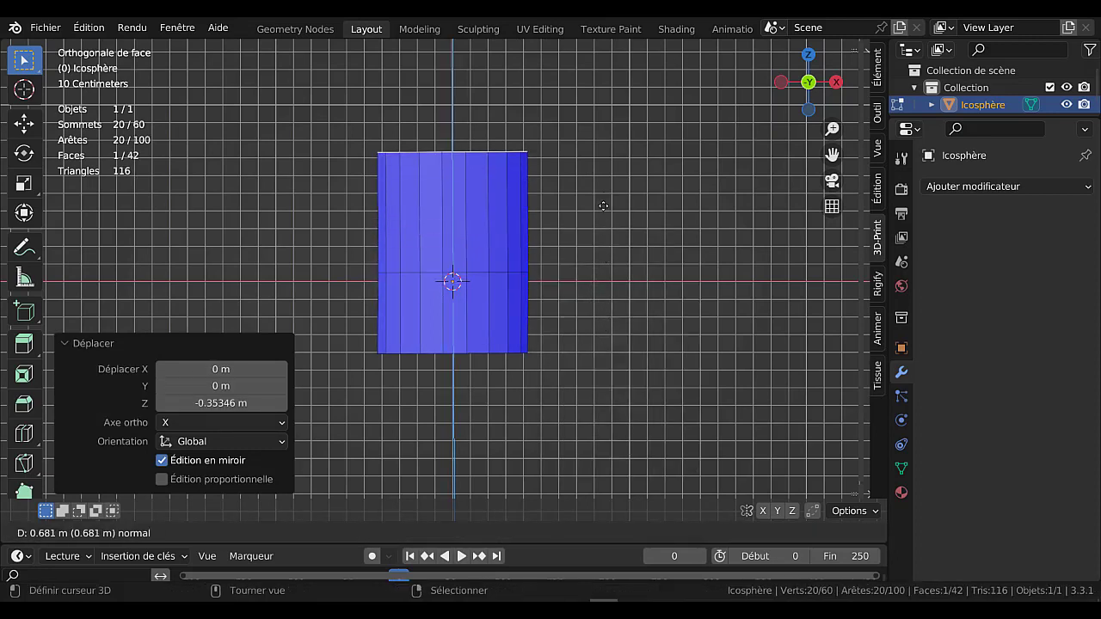
{"action": "left_click", "coordinate": [610, 232]}
{"action": "key", "text": "s"}
{"action": "left_click", "coordinate": [620, 309]}
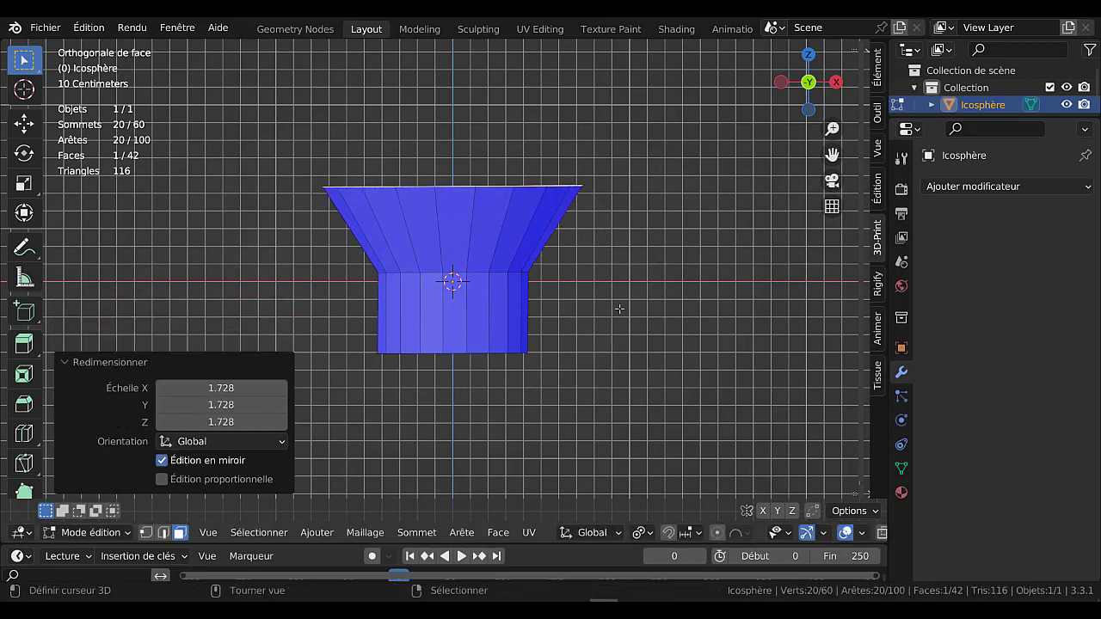
Step: Delete the face closing the top of the flared part to open the pot
{"action": "middle_click_drag", "start_coordinate": [640, 222], "coordinate": [652, 279]}
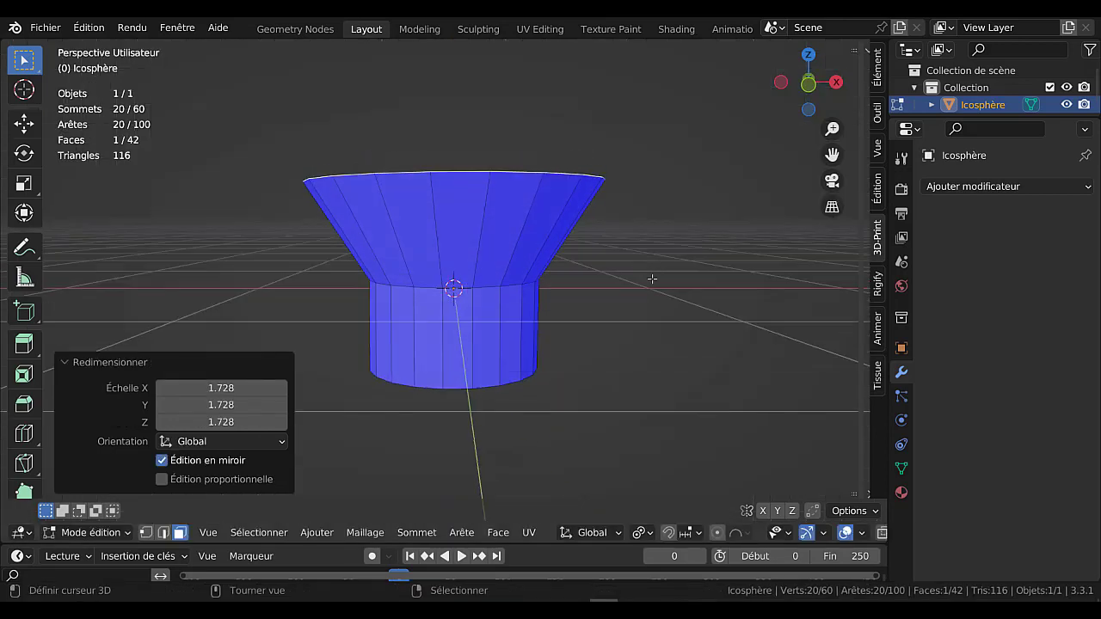
{"action": "key", "text": "x"}
{"action": "left_click", "coordinate": [632, 277]}
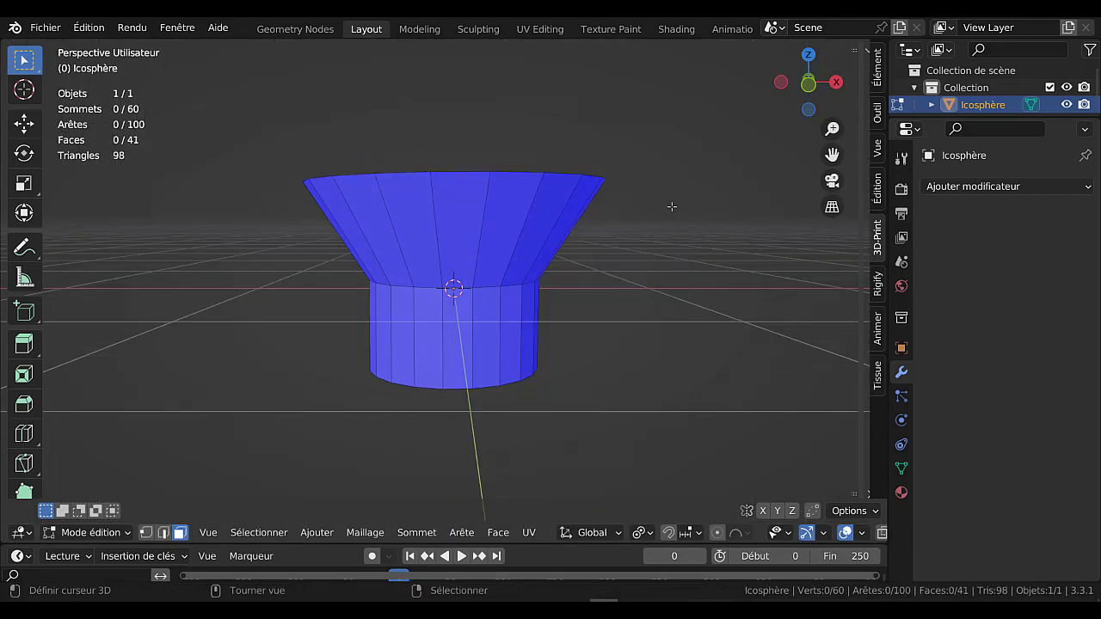
Step: Add a single horizontal loop cut around the middle of the pot's lower cylindrical section
{"action": "middle_click_drag", "start_coordinate": [674, 207], "coordinate": [672, 231]}
{"action": "key", "text": "ctrl+r"}
{"action": "left_click", "coordinate": [517, 347]}
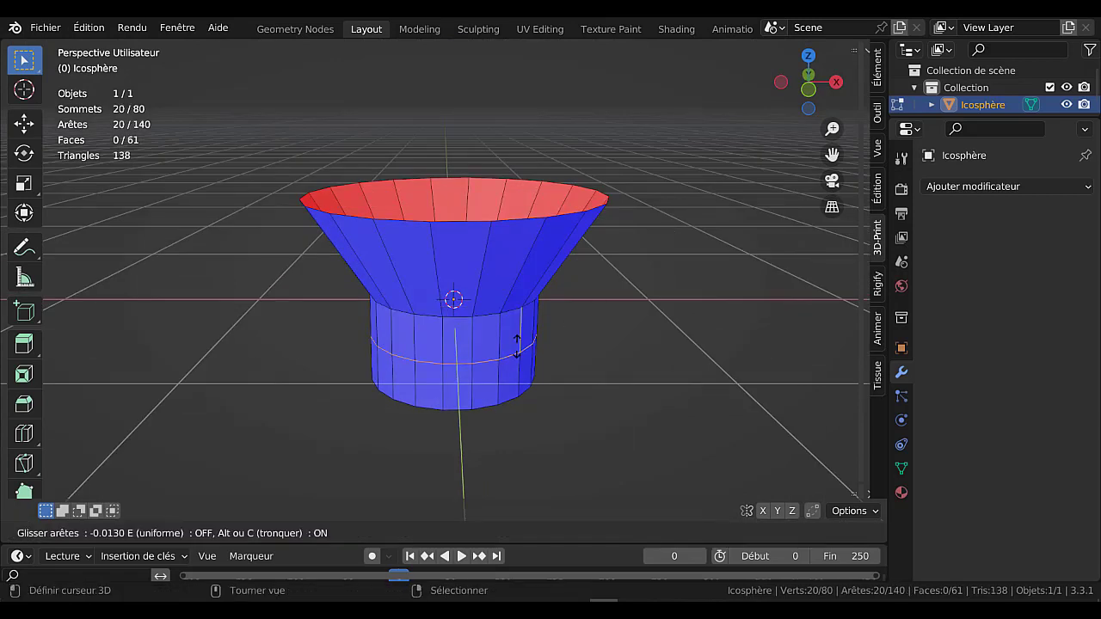
{"action": "left_click", "coordinate": [518, 348]}
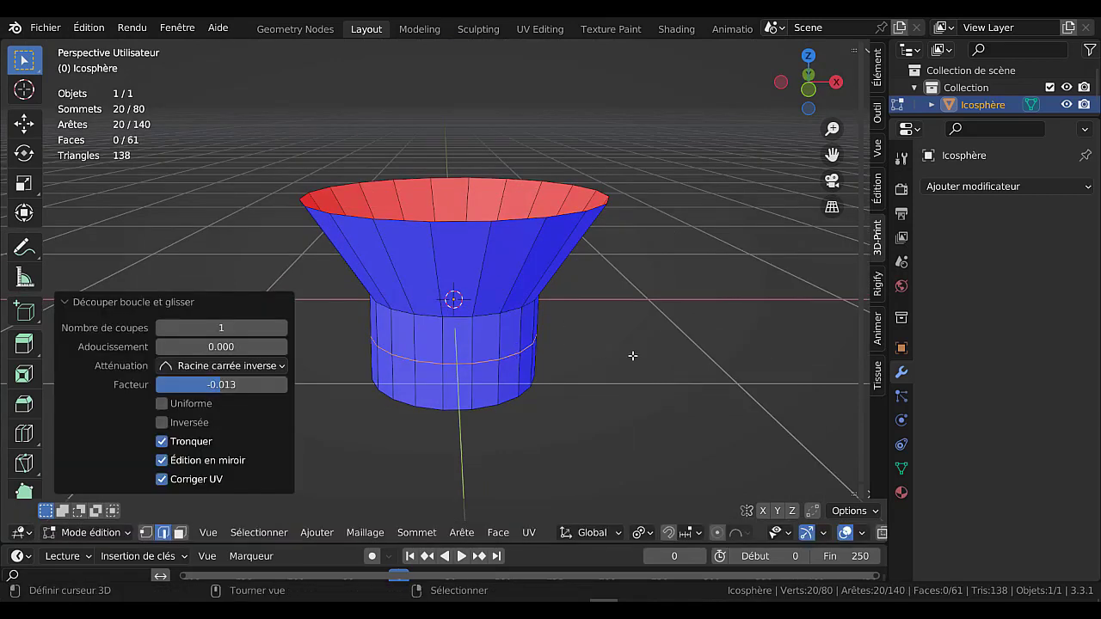
Step: Scale the new edge loop by about 1.354 and bevel it with 4 segments to give the base a rounded belly
{"action": "key", "text": "s"}
{"action": "left_click", "coordinate": [697, 366]}
{"action": "key", "text": "ctrl+b"}
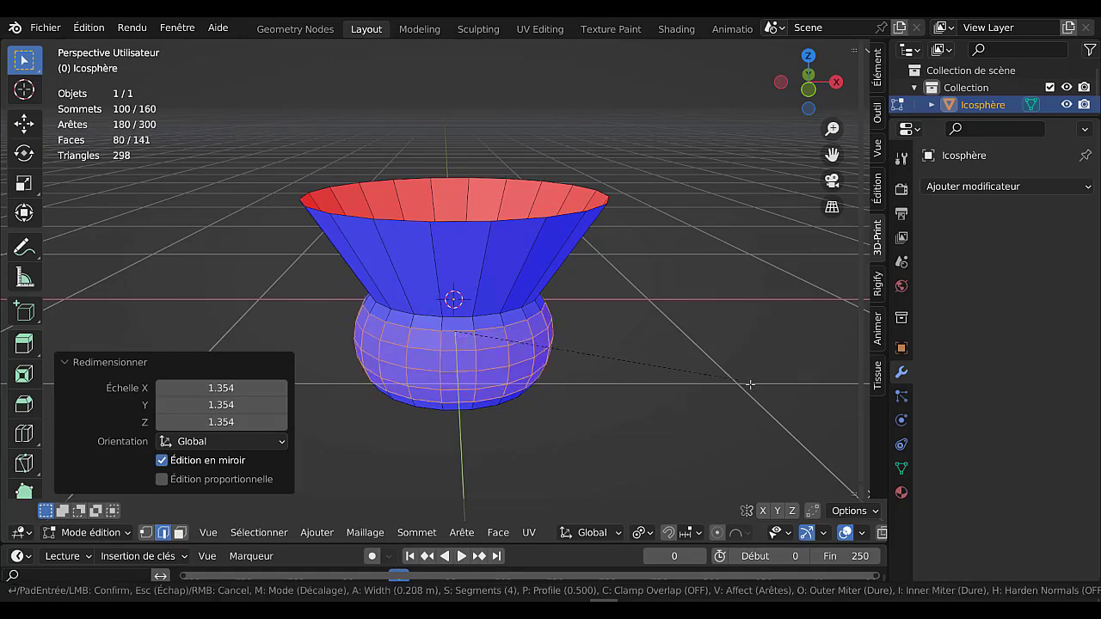
{"action": "left_click", "coordinate": [649, 281]}
Step: Select the whole pot mesh and solidify its faces with a thickness of 0.07 m
{"action": "key", "text": "Tab"}
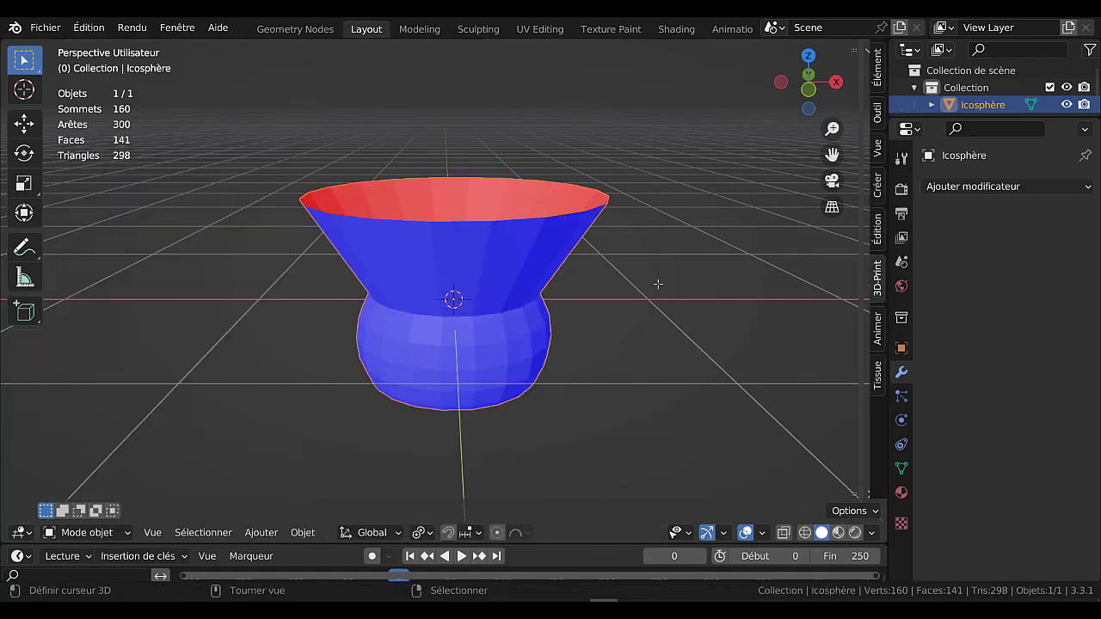
{"action": "middle_click_drag", "start_coordinate": [658, 284], "coordinate": [724, 281]}
{"action": "key", "text": "Tab"}
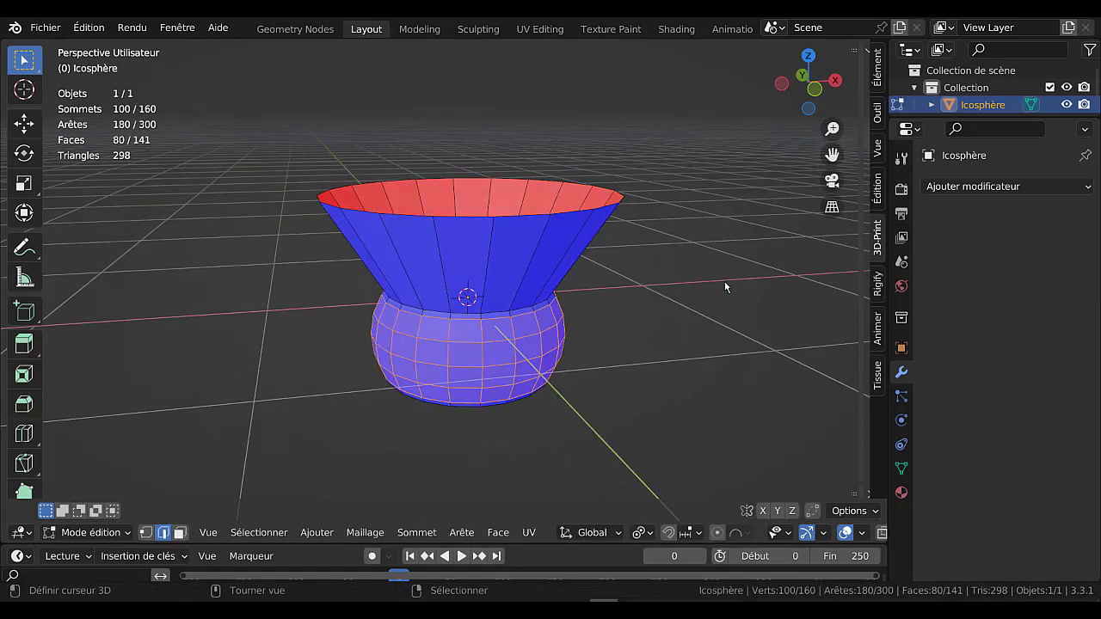
{"action": "key", "text": "a"}
{"action": "key", "text": "q"}
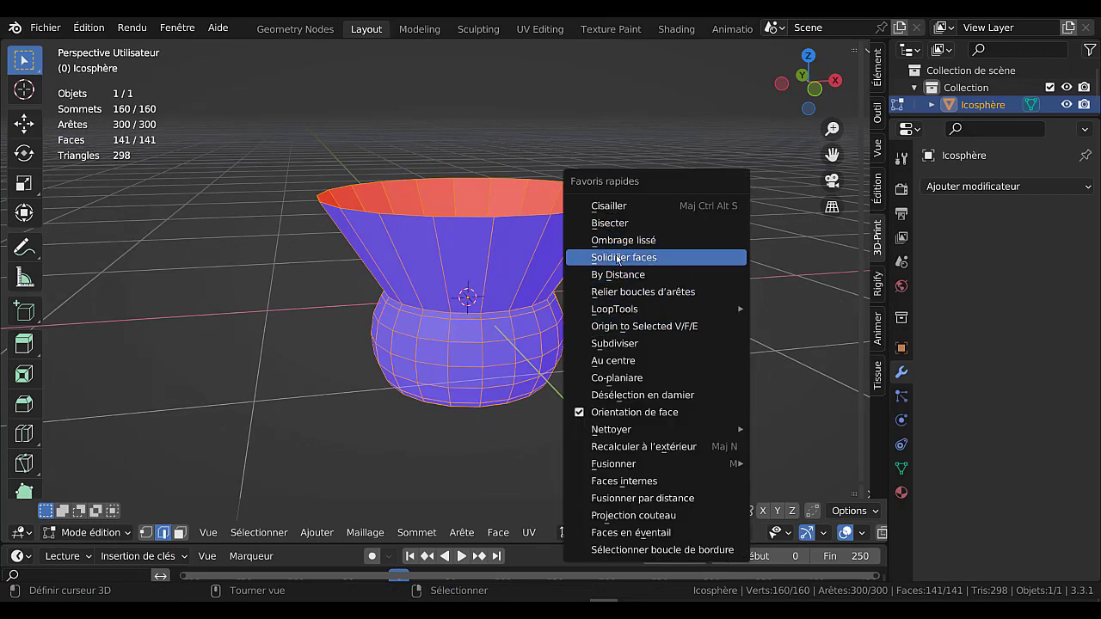
{"action": "left_click", "coordinate": [618, 258]}
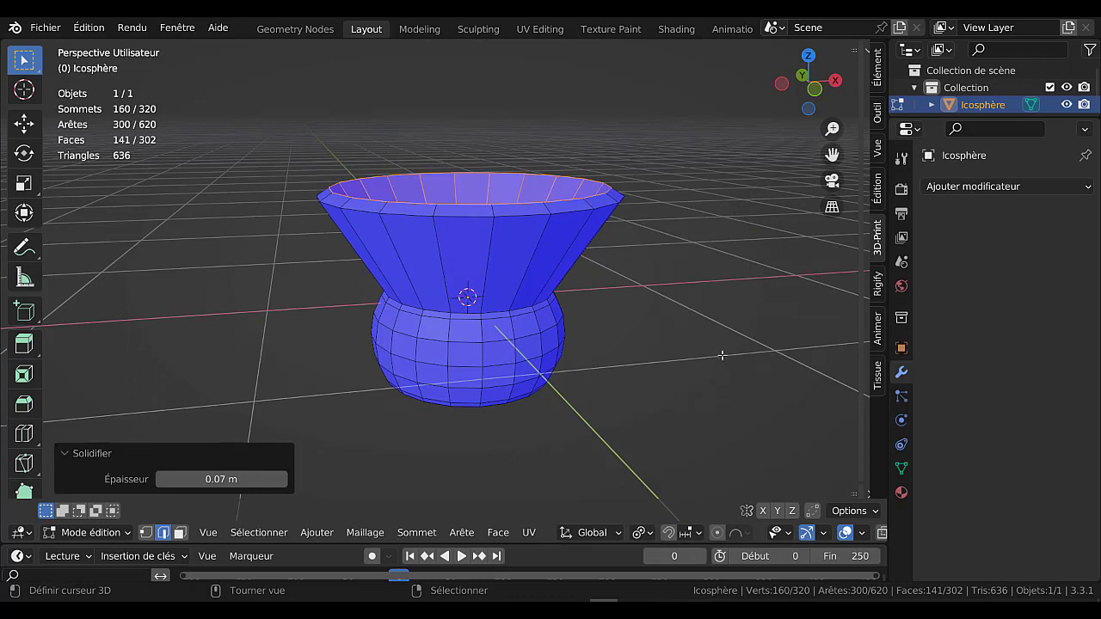
Step: Return to Object Mode and apply auto smooth shading to the pot at a 30° angle
{"action": "key", "text": "Tab"}
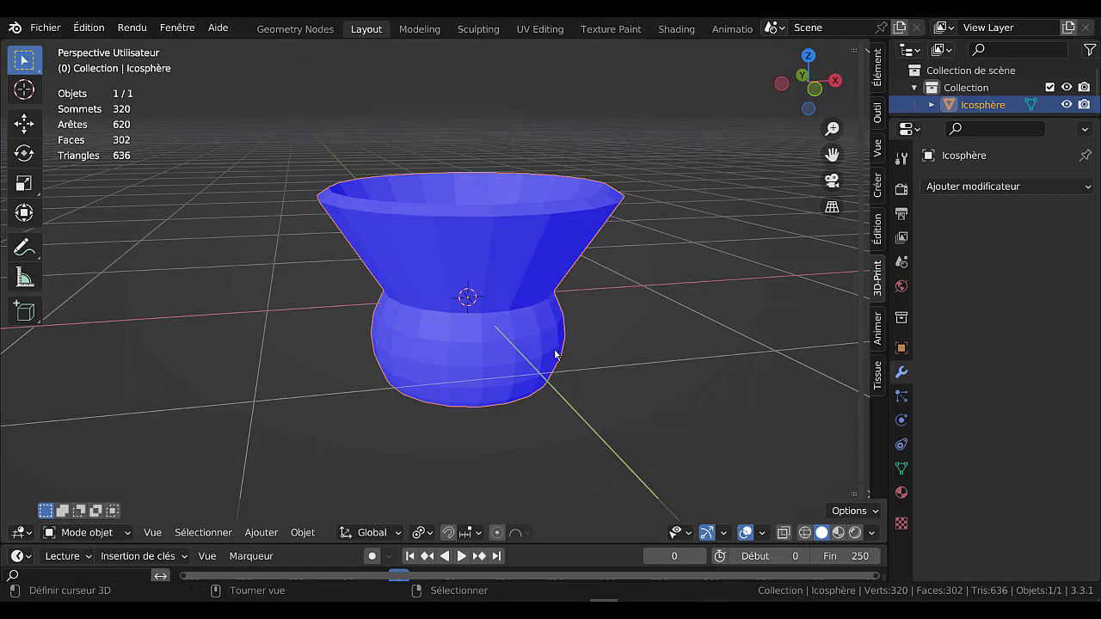
{"action": "key", "text": "q"}
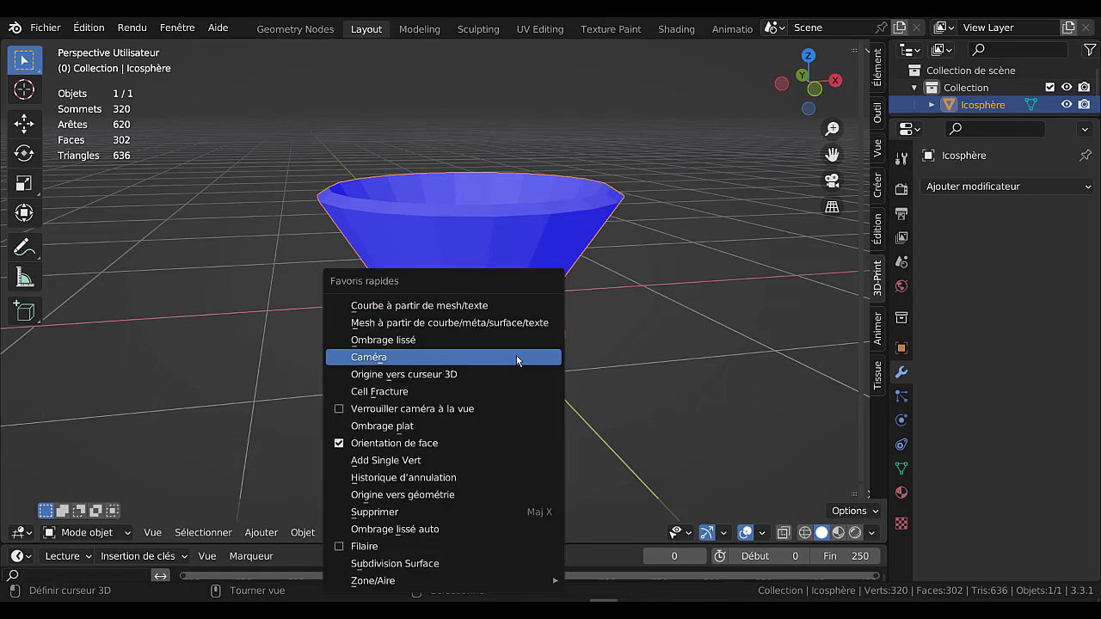
{"action": "left_click", "coordinate": [412, 529]}
Step: Widen the sidebar and run all the 3D-Print checks on the finished pot
{"action": "key", "text": "n"}
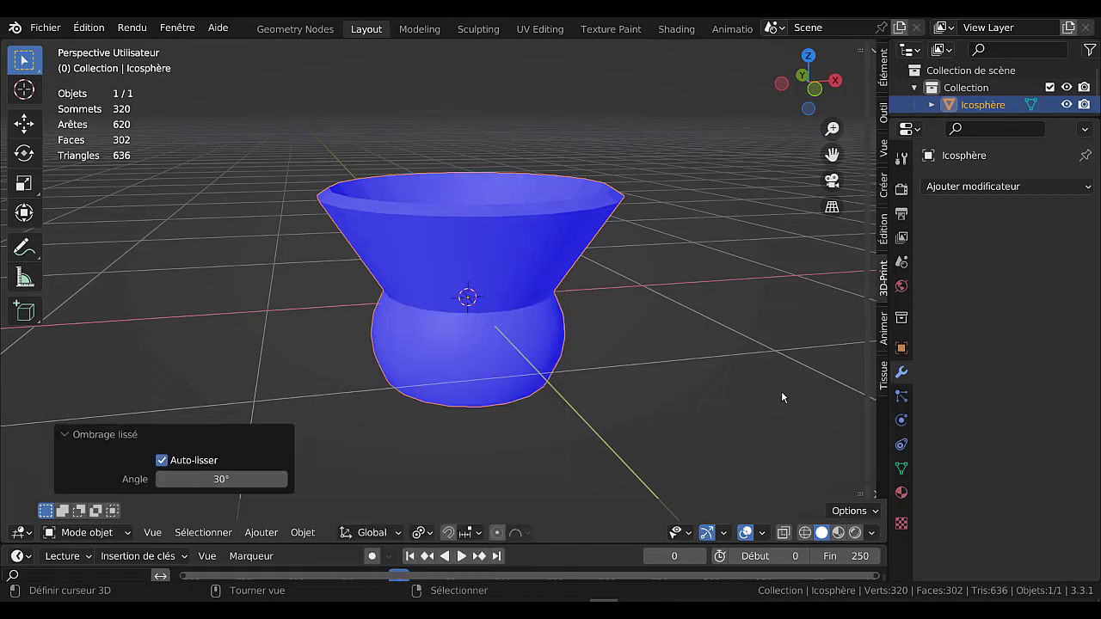
{"action": "key", "text": "n"}
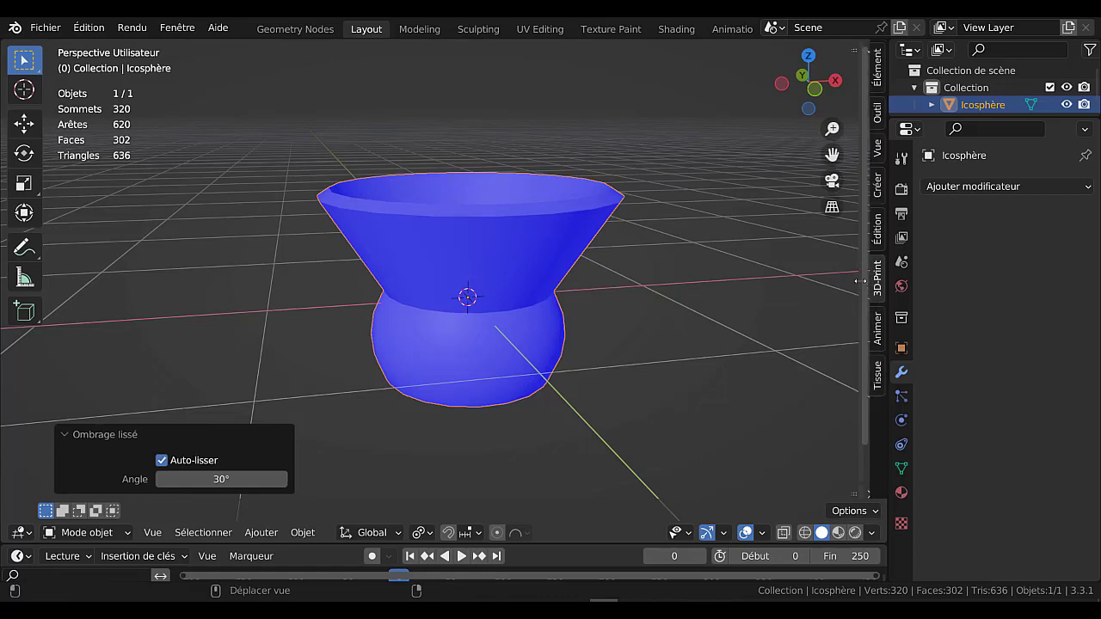
{"action": "left_click_drag", "start_coordinate": [860, 281], "coordinate": [832, 286]}
{"action": "left_click", "coordinate": [826, 264]}
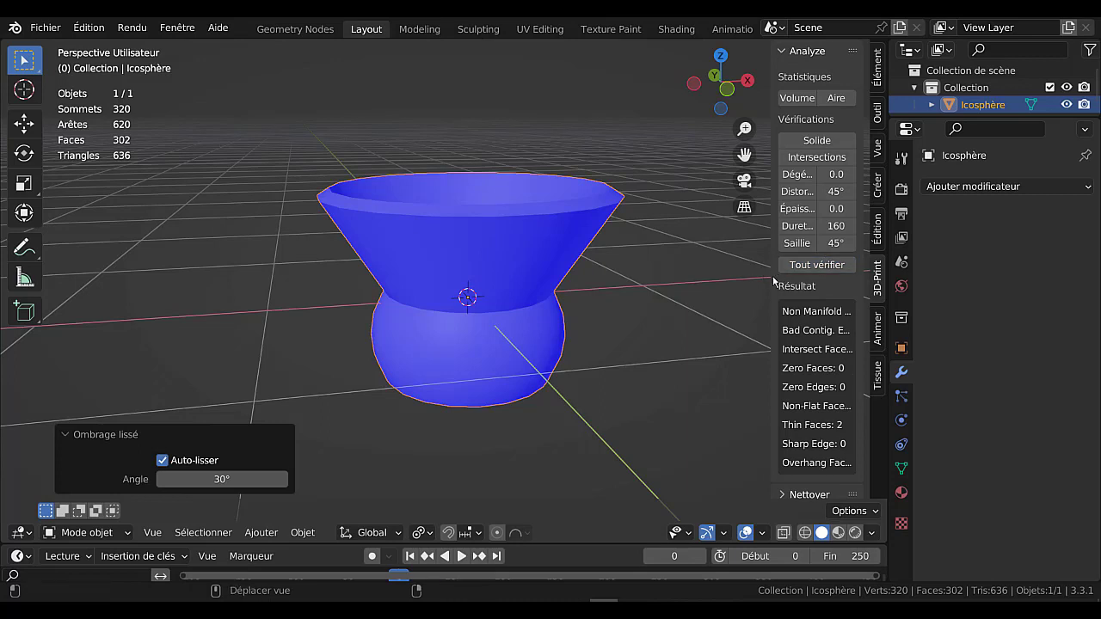
Step: Widen the sidebar, enter Edit Mode on the pot and select the thin faces found by the 3D-Print check
{"action": "left_click_drag", "start_coordinate": [774, 280], "coordinate": [691, 284]}
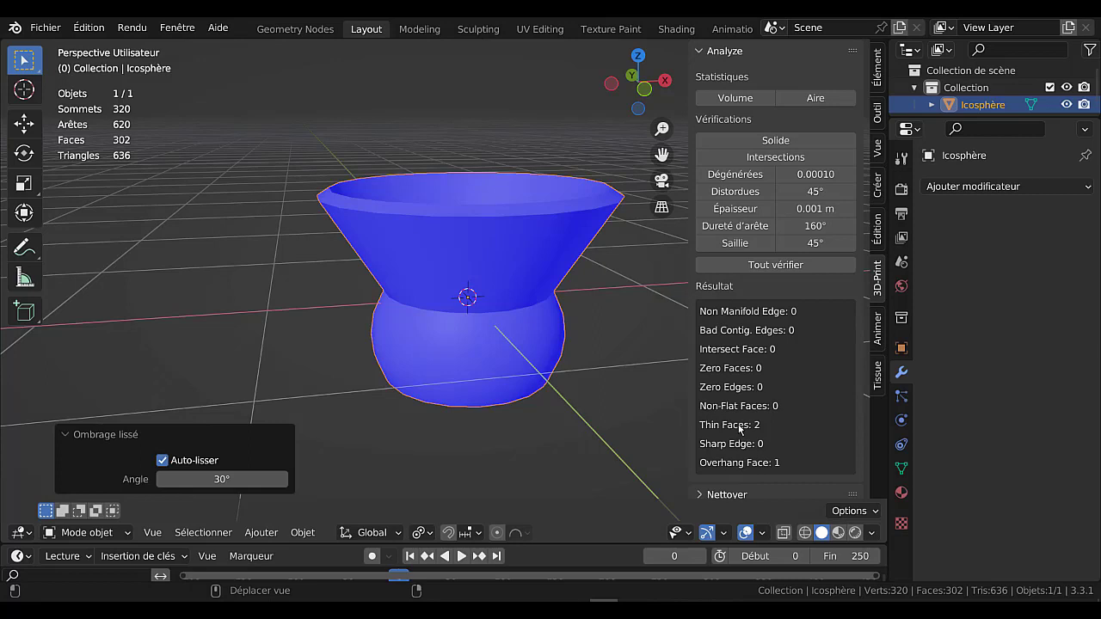
{"action": "key", "text": "Tab"}
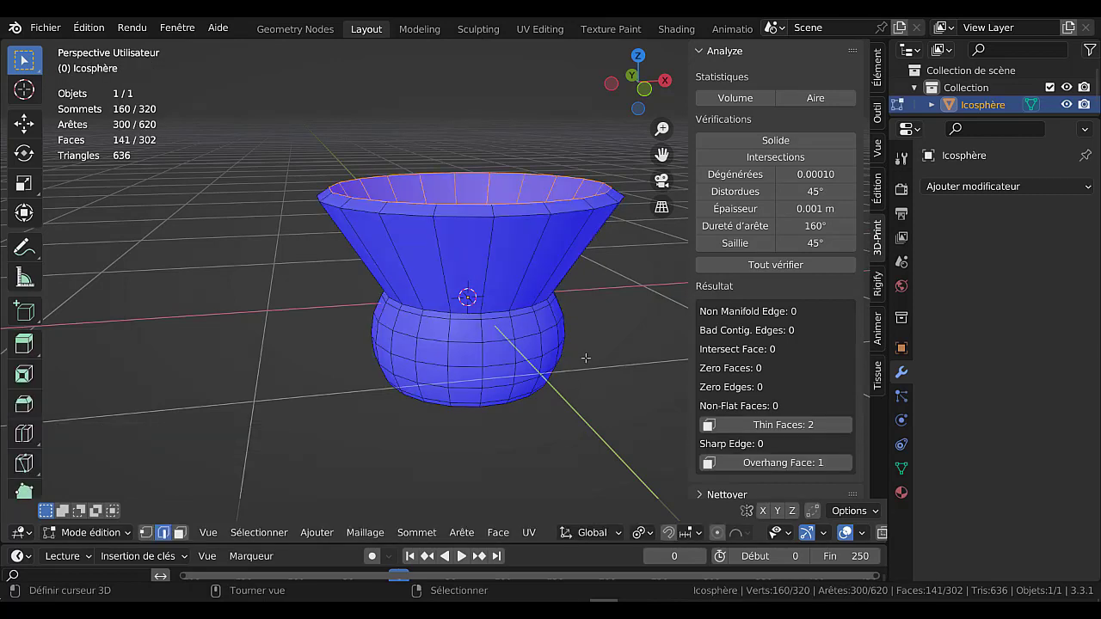
{"action": "left_click", "coordinate": [607, 376]}
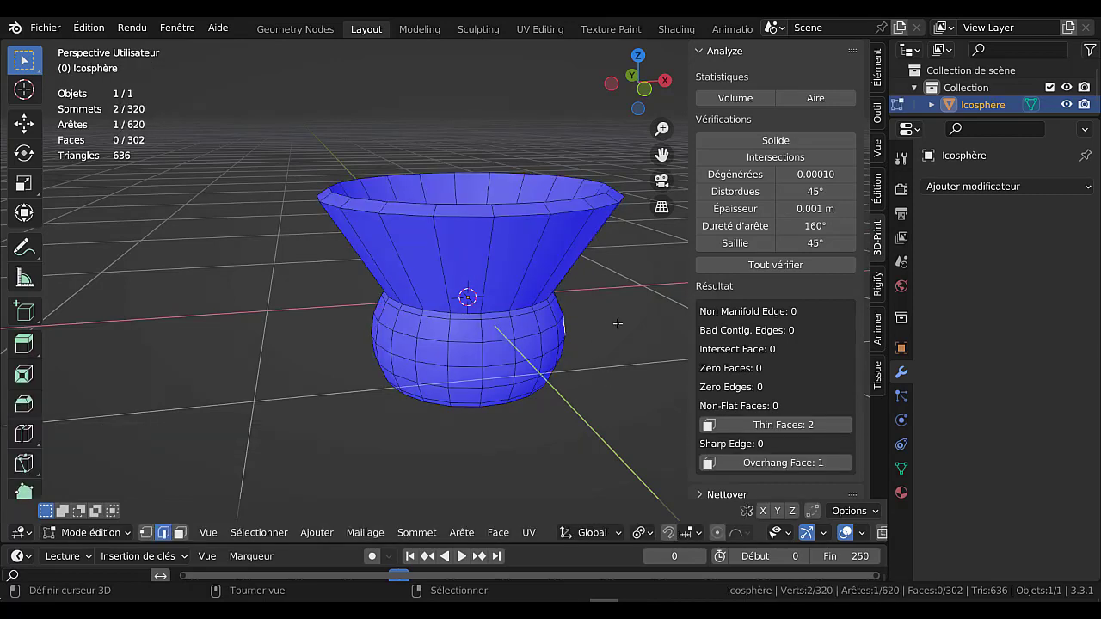
{"action": "key", "text": "a"}
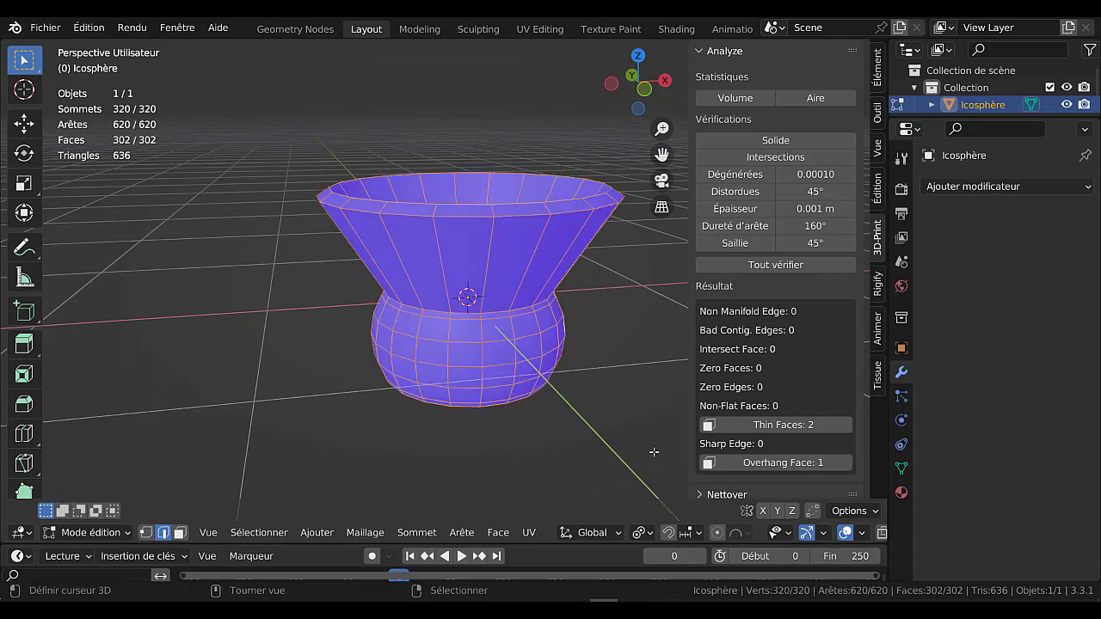
{"action": "left_click", "coordinate": [780, 426]}
Step: Turn on X-ray display and clear the whole mesh selection to expose the pot's inner floor
{"action": "middle_click_drag", "start_coordinate": [613, 411], "coordinate": [388, 355]}
{"action": "key", "text": "alt+z"}
{"action": "scroll", "coordinate": [516, 393], "scroll_direction": "up", "scroll_amount": 6}
{"action": "key", "text": "a"}
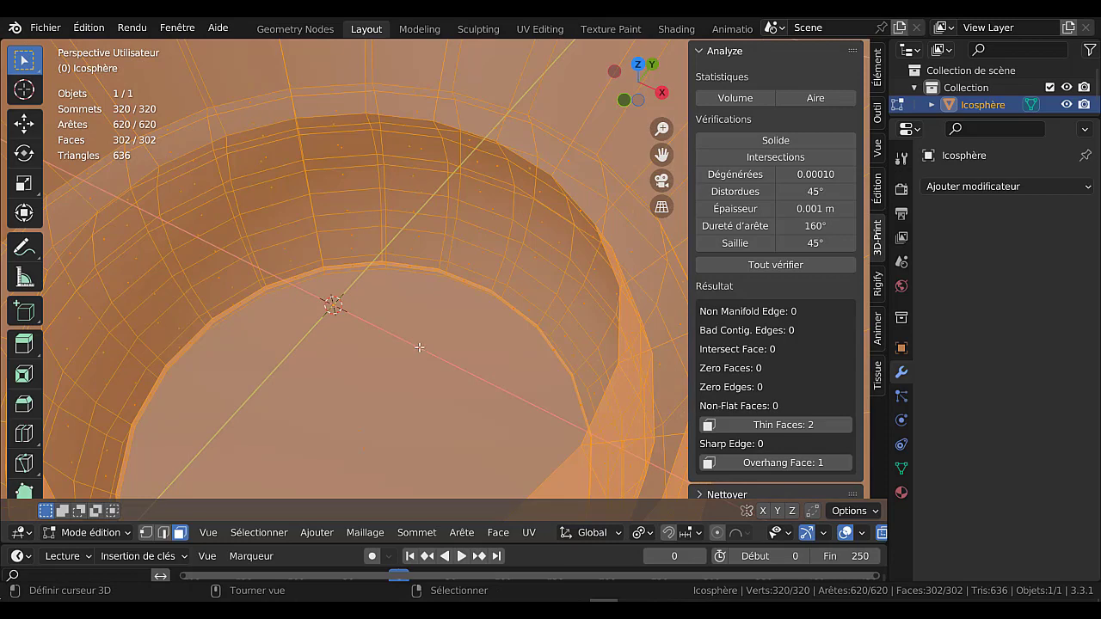
{"action": "key", "text": "alt+a"}
{"action": "key", "text": "2"}
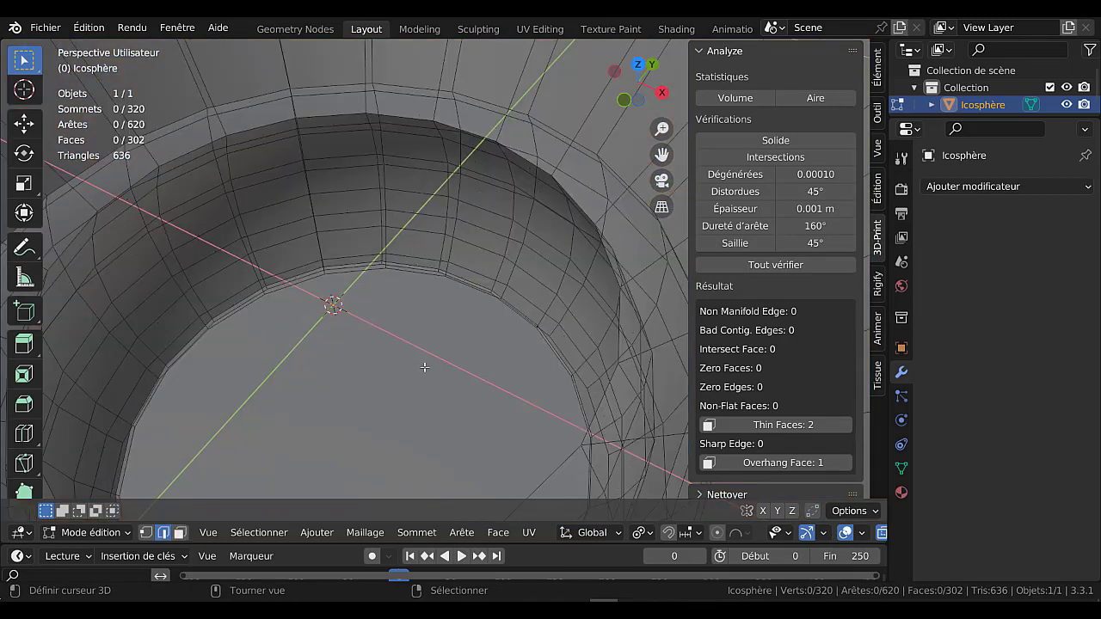
{"action": "middle_click_drag", "start_coordinate": [434, 359], "coordinate": [438, 338]}
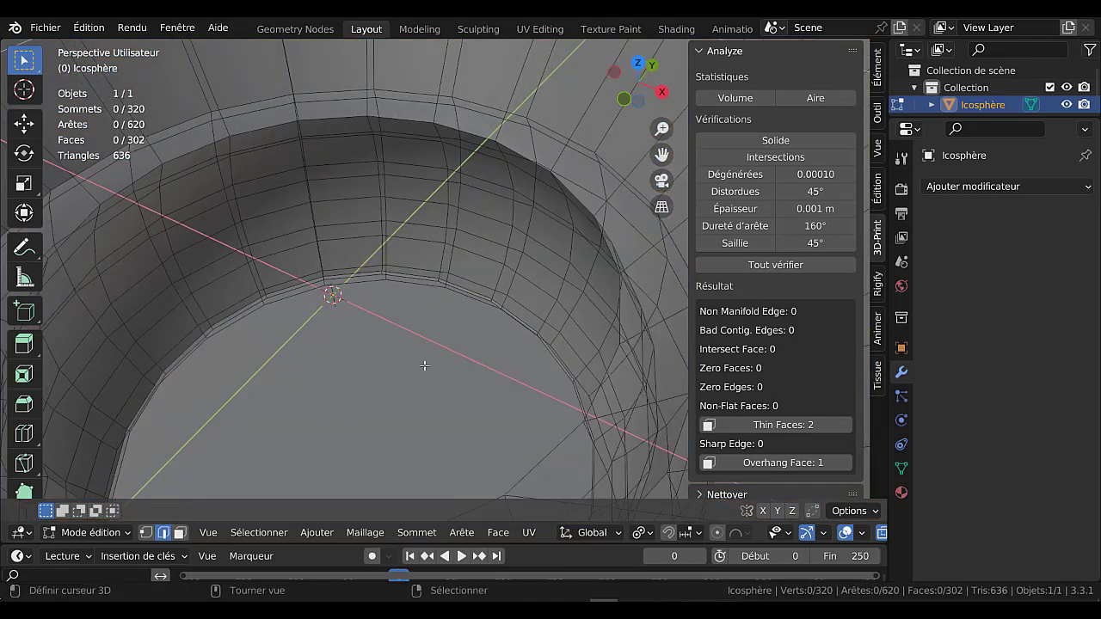
Step: Select the pot's inner floor face and raise it about 0.0076 m along the global Z axis
{"action": "key", "text": "3"}
{"action": "middle_click_drag", "start_coordinate": [403, 397], "coordinate": [372, 418]}
{"action": "left_click", "coordinate": [375, 414]}
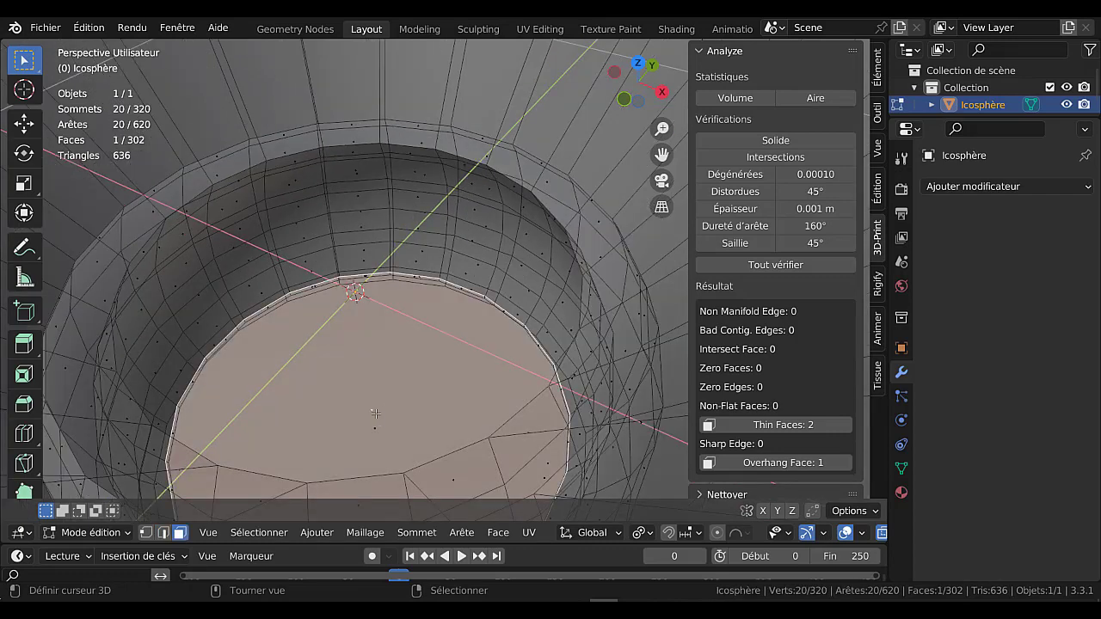
{"action": "key", "text": "g"}
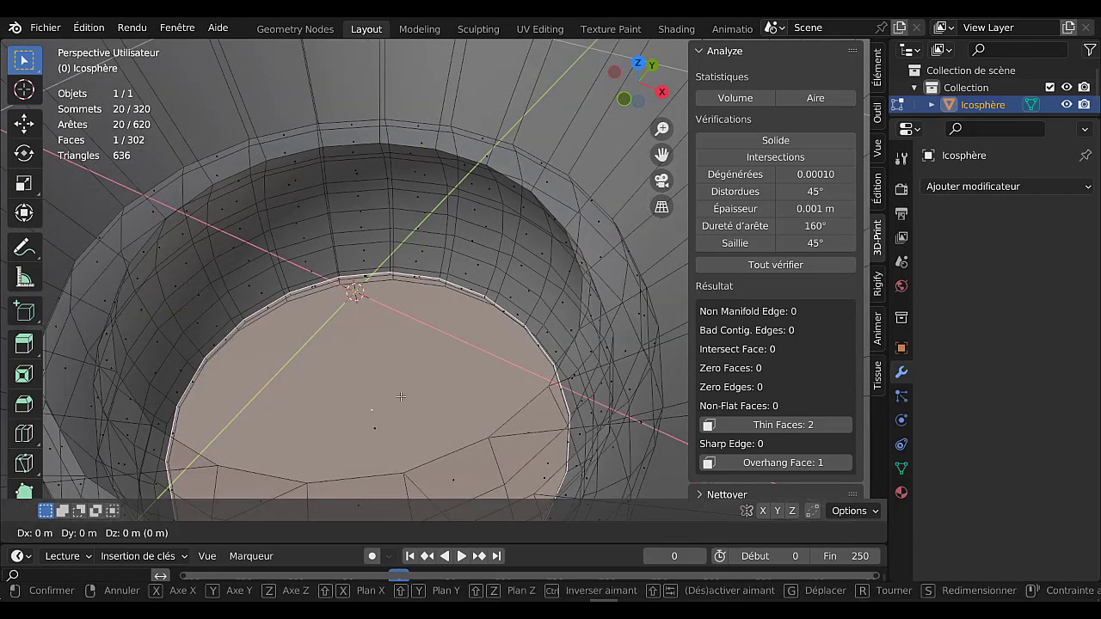
{"action": "key", "text": "z"}
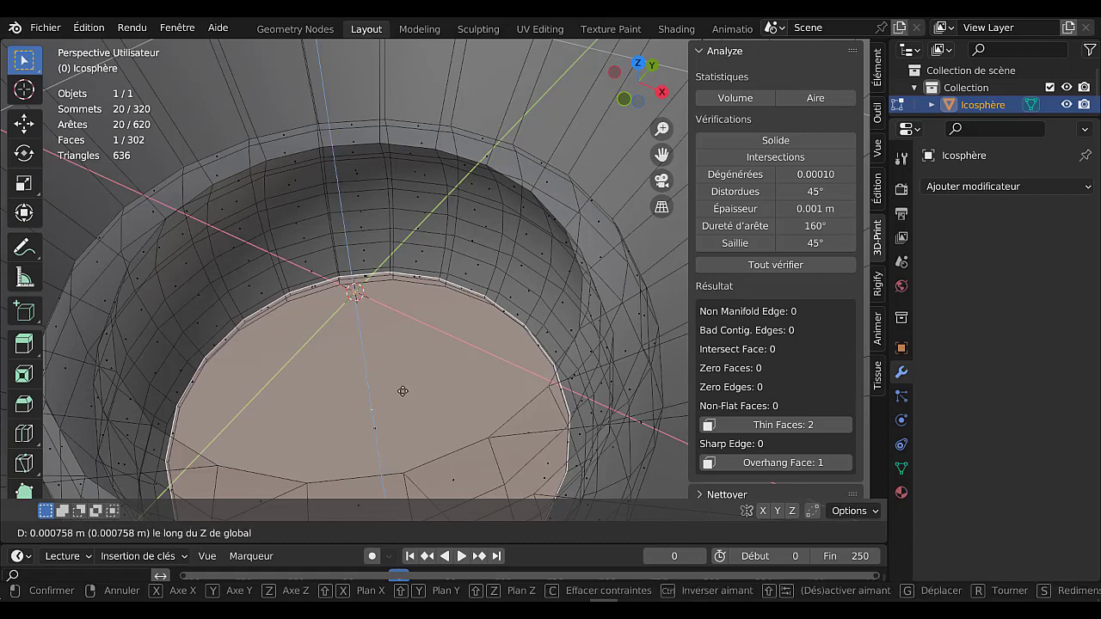
{"action": "left_click", "coordinate": [400, 370]}
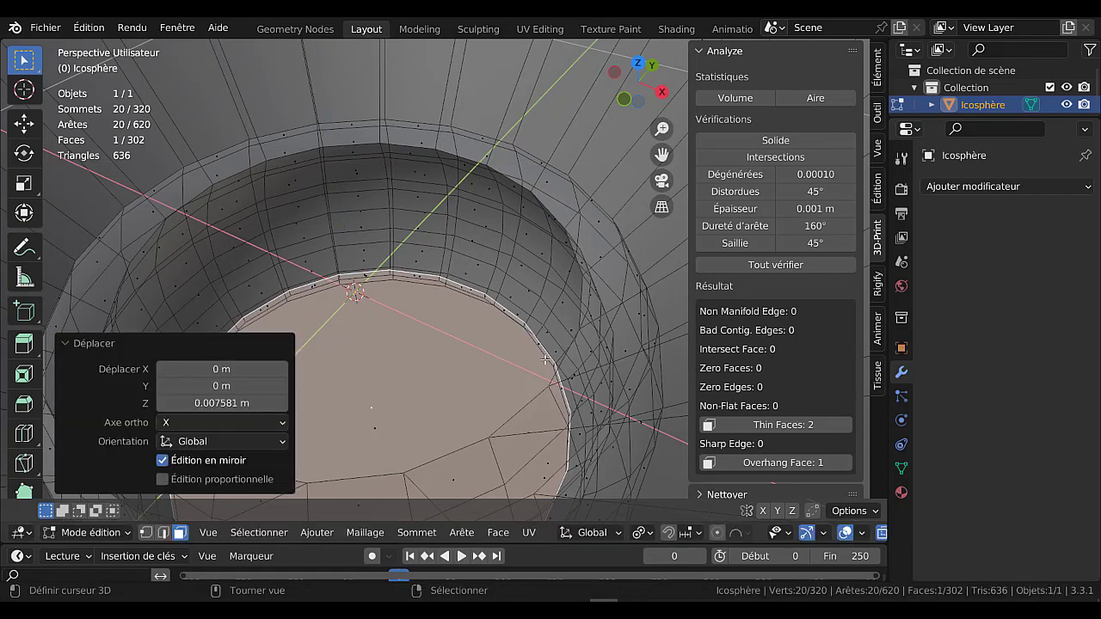
Step: Rerun all the 3D-Print checks and inspect the pot's wall thickness in Object Mode
{"action": "left_click", "coordinate": [781, 265]}
{"action": "scroll", "coordinate": [670, 336], "scroll_direction": "down", "scroll_amount": 6}
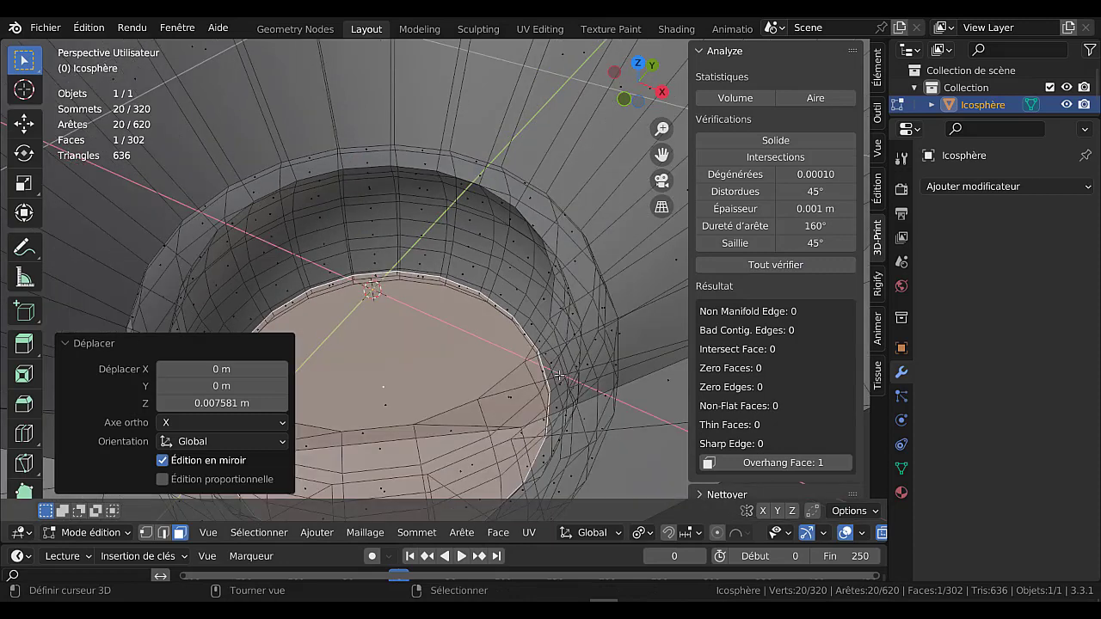
{"action": "key", "text": "Tab"}
{"action": "middle_click_drag", "start_coordinate": [561, 395], "coordinate": [549, 374]}
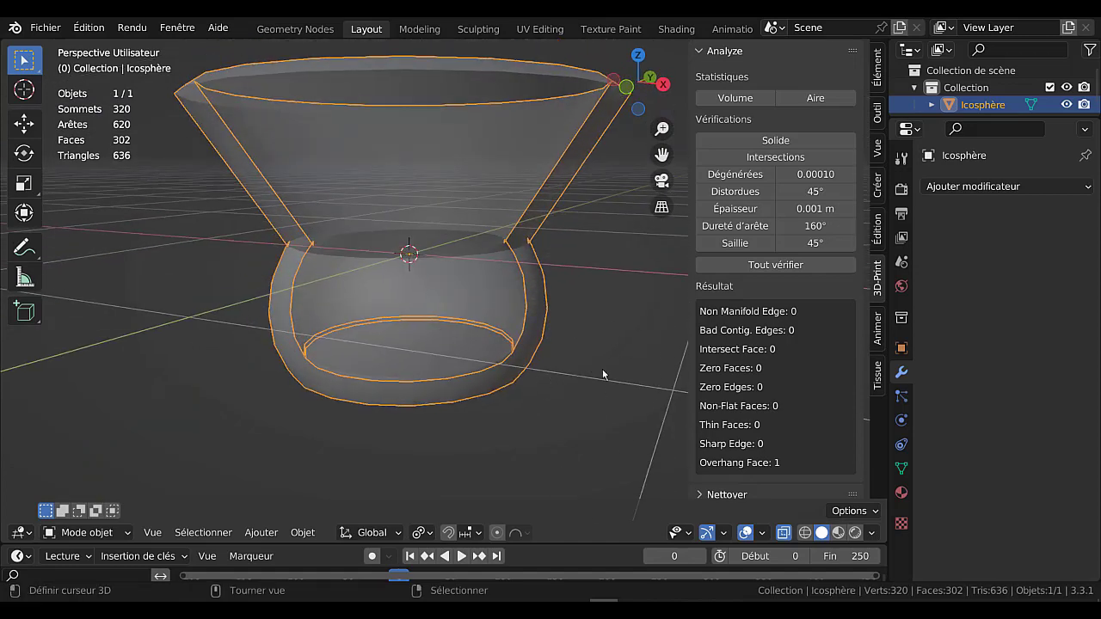
{"action": "mouse_move", "coordinate": [579, 355]}
{"action": "middle_mouse_down"}
{"action": "mouse_move", "coordinate": [576, 369]}
{"action": "mouse_move", "coordinate": [586, 337]}
{"action": "middle_mouse_up"}
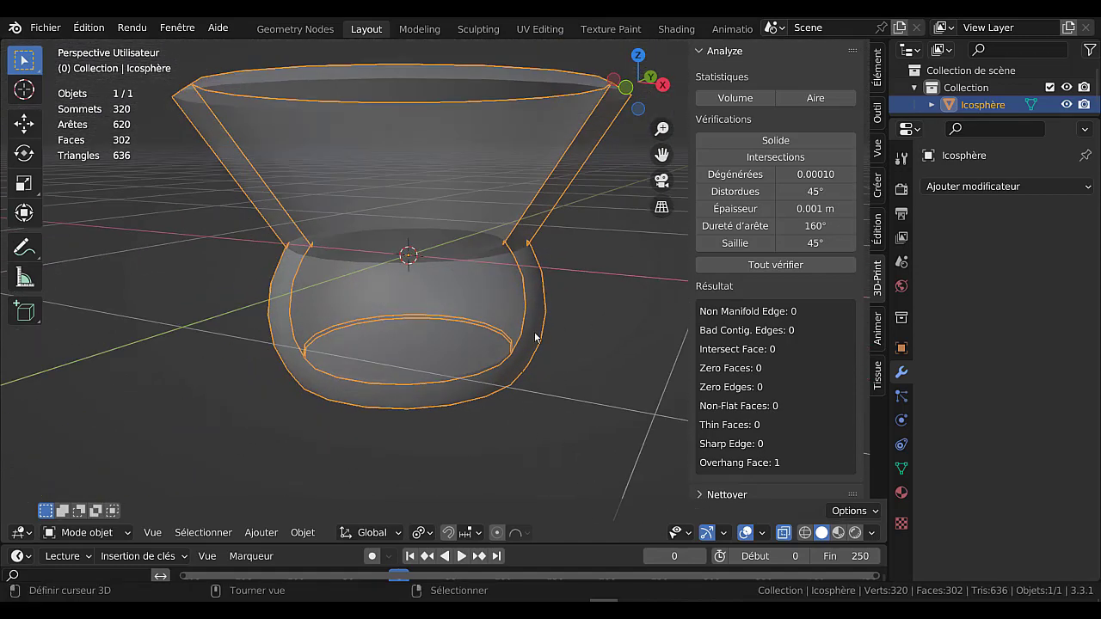
Step: Turn off X-ray display and delete the ico sphere pot from the scene in Object Mode
{"action": "key", "text": "Tab"}
{"action": "key", "text": "alt+z"}
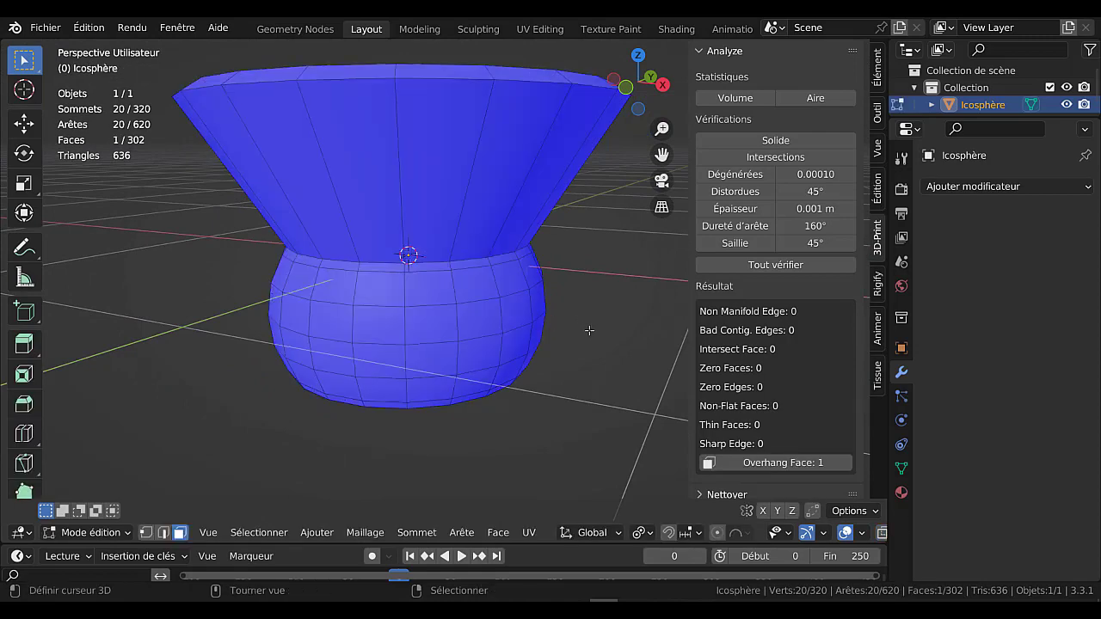
{"action": "middle_click_drag", "start_coordinate": [589, 330], "coordinate": [588, 363]}
{"action": "scroll", "coordinate": [588, 363], "scroll_direction": "down", "scroll_amount": 3}
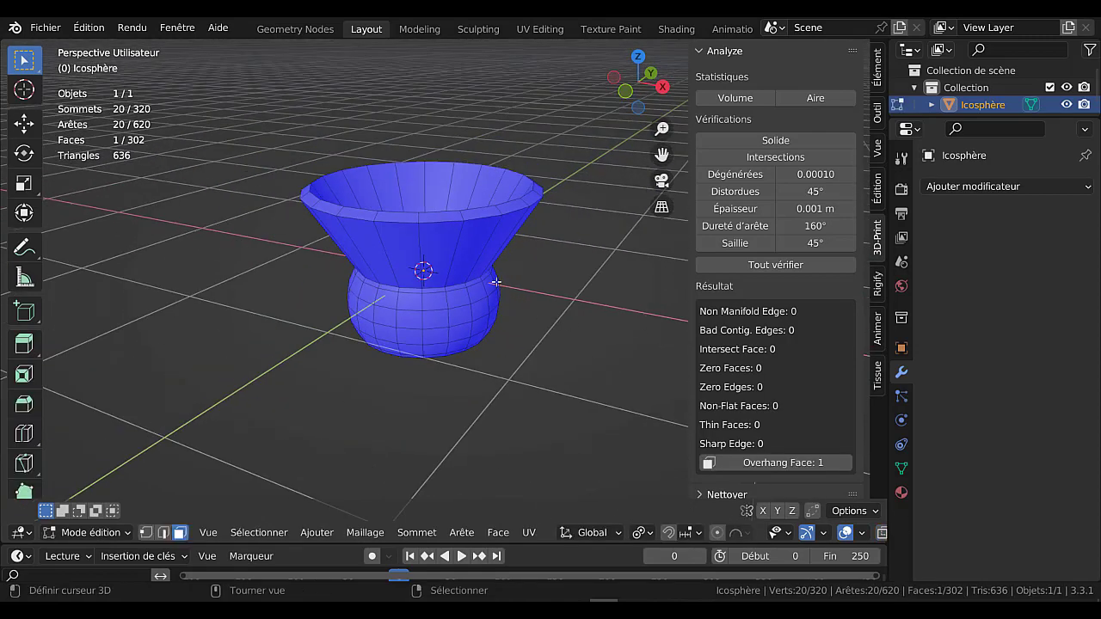
{"action": "left_click", "coordinate": [450, 293]}
{"action": "key", "text": "Tab"}
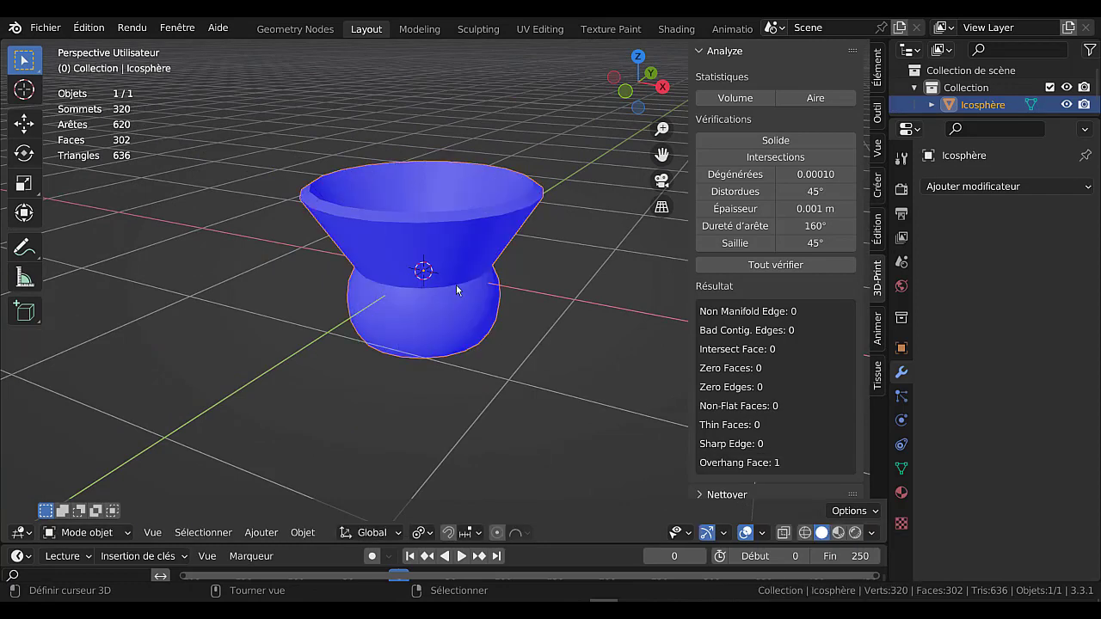
{"action": "key", "text": "x"}
{"action": "left_click", "coordinate": [436, 285]}
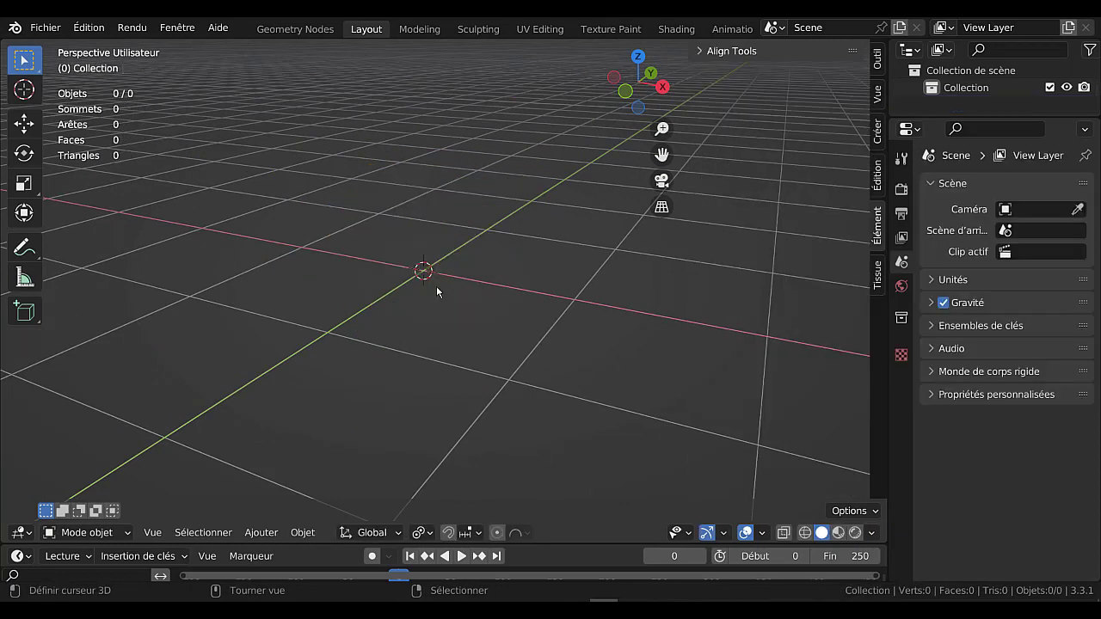
Step: Add a mesh cylinder with 32 vertices, 1 m radius and 2 m depth, and enter Edit Mode
{"action": "left_click", "coordinate": [303, 533]}
{"action": "mouse_move", "coordinate": [262, 534]}
{"action": "mouse_move", "coordinate": [263, 515]}
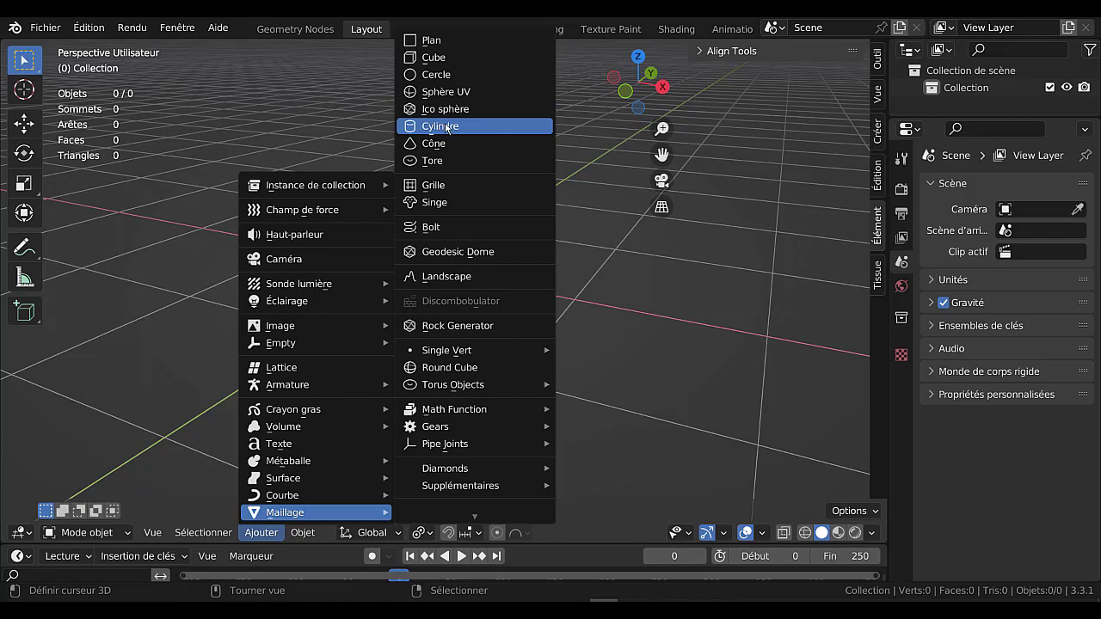
{"action": "left_click", "coordinate": [448, 128]}
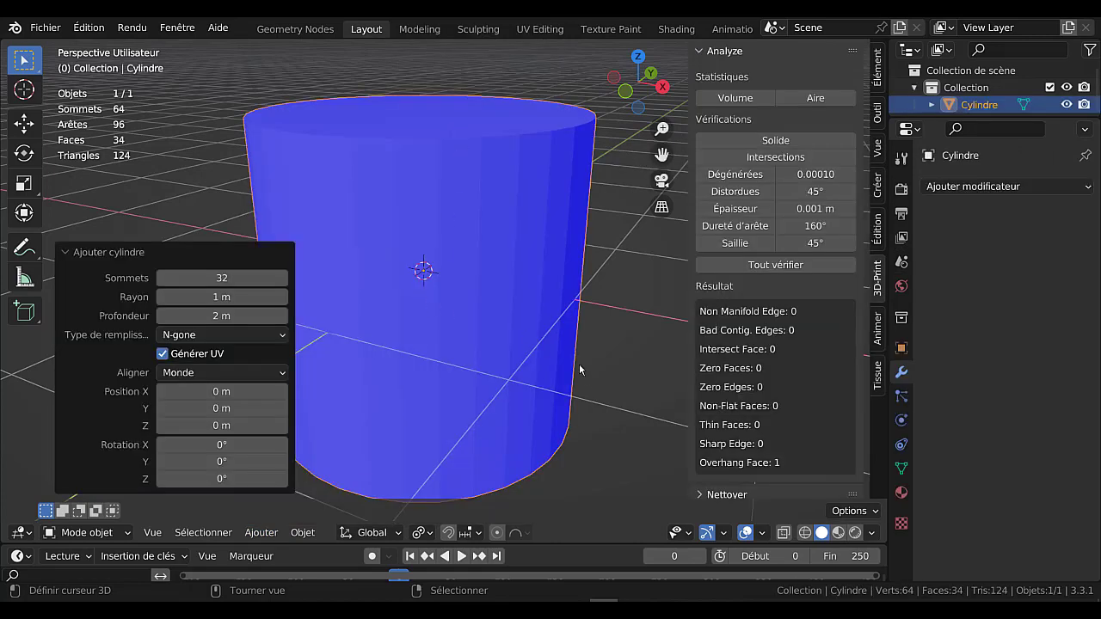
{"action": "scroll", "coordinate": [628, 351], "scroll_direction": "down", "scroll_amount": 5}
{"action": "key", "text": "Tab"}
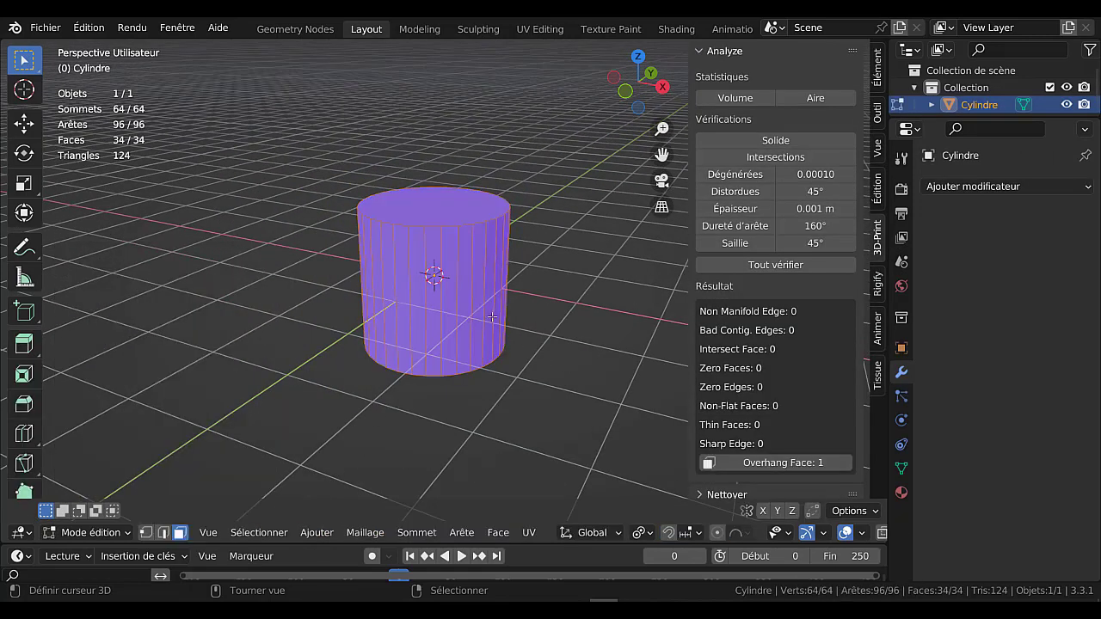
Step: Add a horizontal loop cut below the cylinder's middle, slid by a factor of about 0.256
{"action": "key", "text": "ctrl+r"}
{"action": "left_click", "coordinate": [491, 303]}
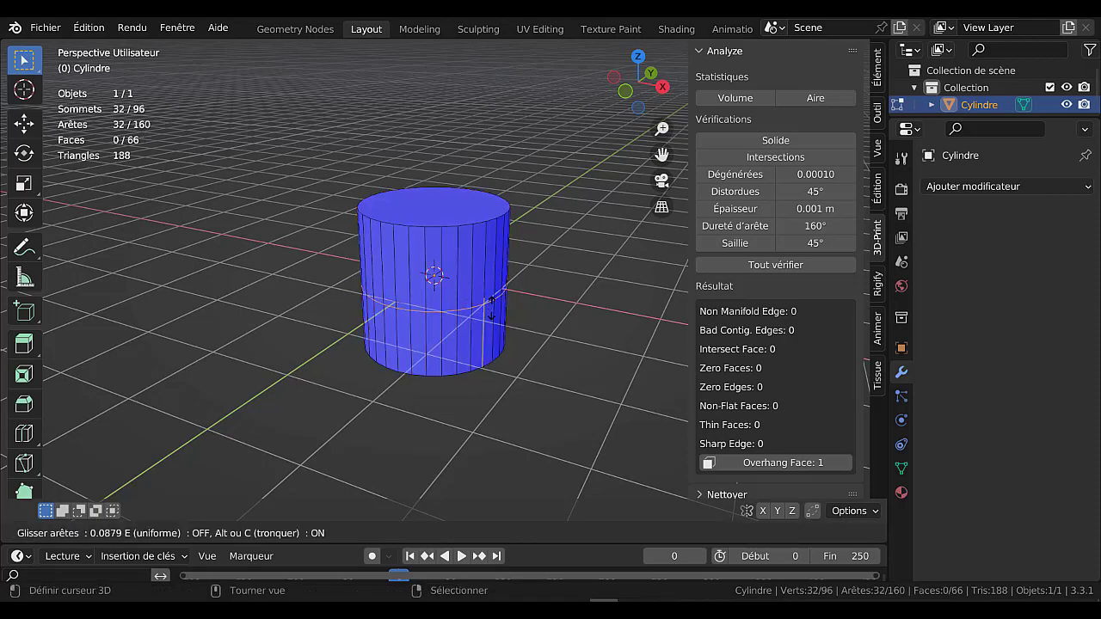
{"action": "left_click", "coordinate": [507, 318]}
{"action": "scroll", "coordinate": [526, 316], "scroll_direction": "down", "scroll_amount": 3}
{"action": "middle_click_drag", "start_coordinate": [526, 315], "coordinate": [525, 319]}
{"action": "scroll", "coordinate": [524, 319], "scroll_direction": "up", "scroll_amount": 2}
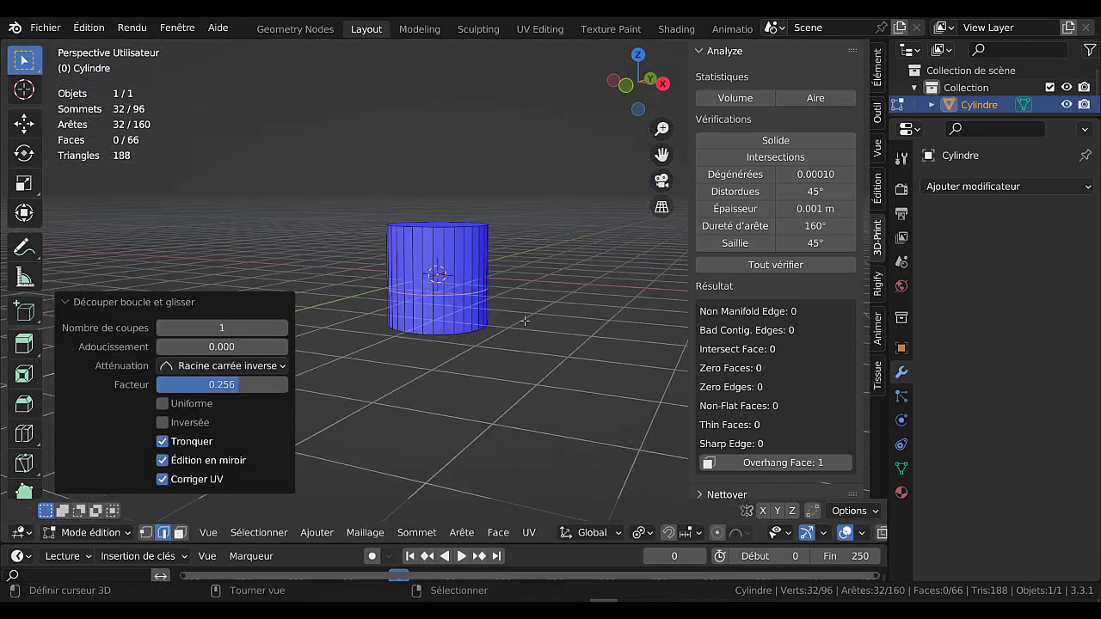
Step: Add a second loop cut in the cylinder's lower section at a factor of about -0.026 and scale it outward
{"action": "key", "text": "ctrl+r"}
{"action": "left_click", "coordinate": [495, 321]}
{"action": "left_click", "coordinate": [544, 359]}
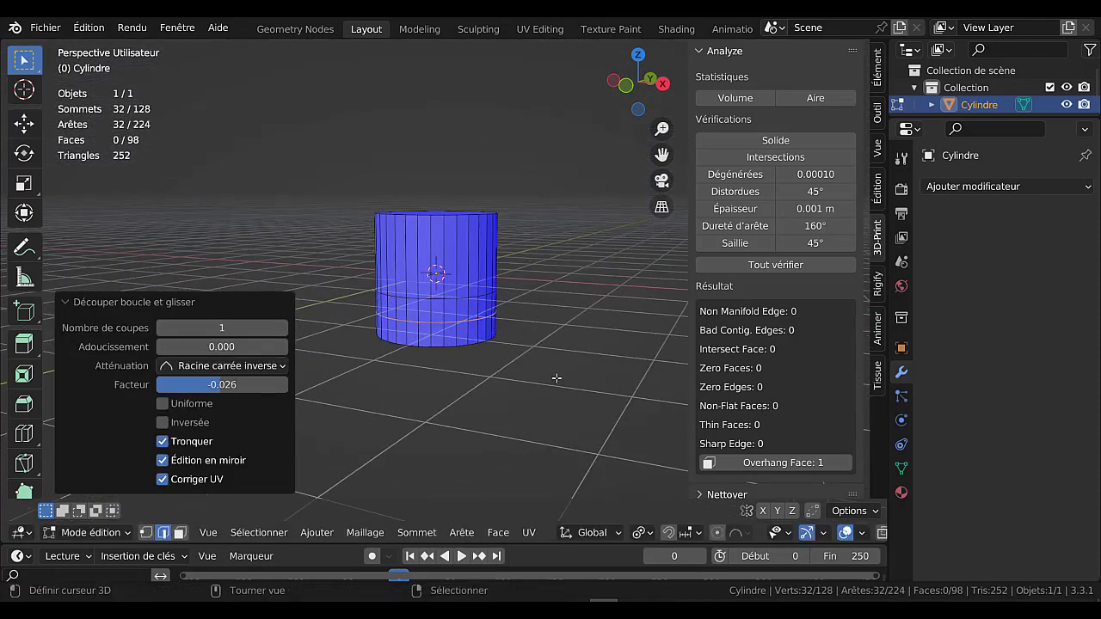
{"action": "key", "text": "s"}
{"action": "left_click", "coordinate": [595, 393]}
Step: Scale the cylinder's top face by about 1.39 and lower it along the Z axis to form a flared rim
{"action": "middle_click_drag", "start_coordinate": [448, 218], "coordinate": [452, 262]}
{"action": "left_click", "coordinate": [447, 222]}
{"action": "key", "text": "s"}
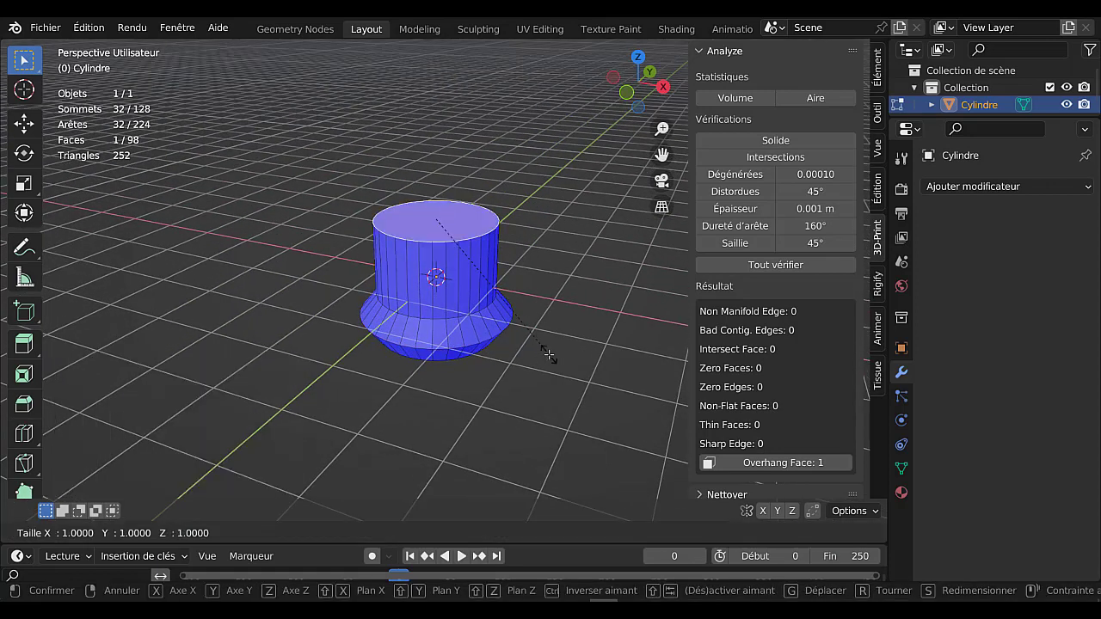
{"action": "left_click", "coordinate": [612, 386]}
{"action": "key", "text": "g"}
{"action": "key", "text": "z"}
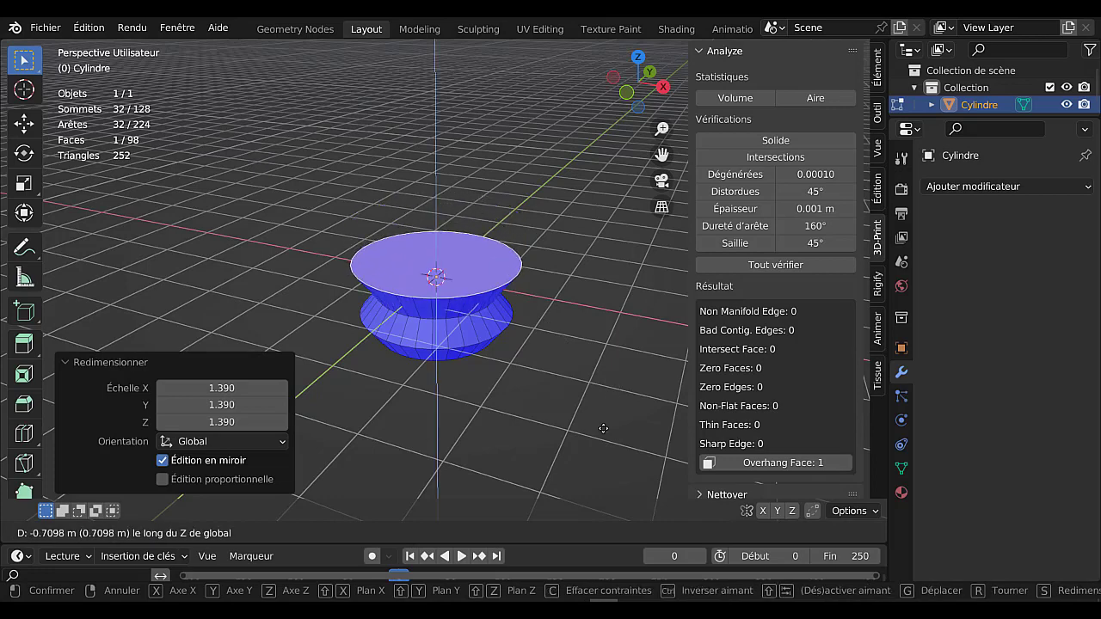
{"action": "left_click", "coordinate": [607, 405]}
Step: Select the widened edge loop of the lower section and bevel it with several segments to round the belly
{"action": "middle_click_drag", "start_coordinate": [607, 404], "coordinate": [486, 303]}
{"action": "left_click", "coordinate": [486, 304], "text": "alt"}
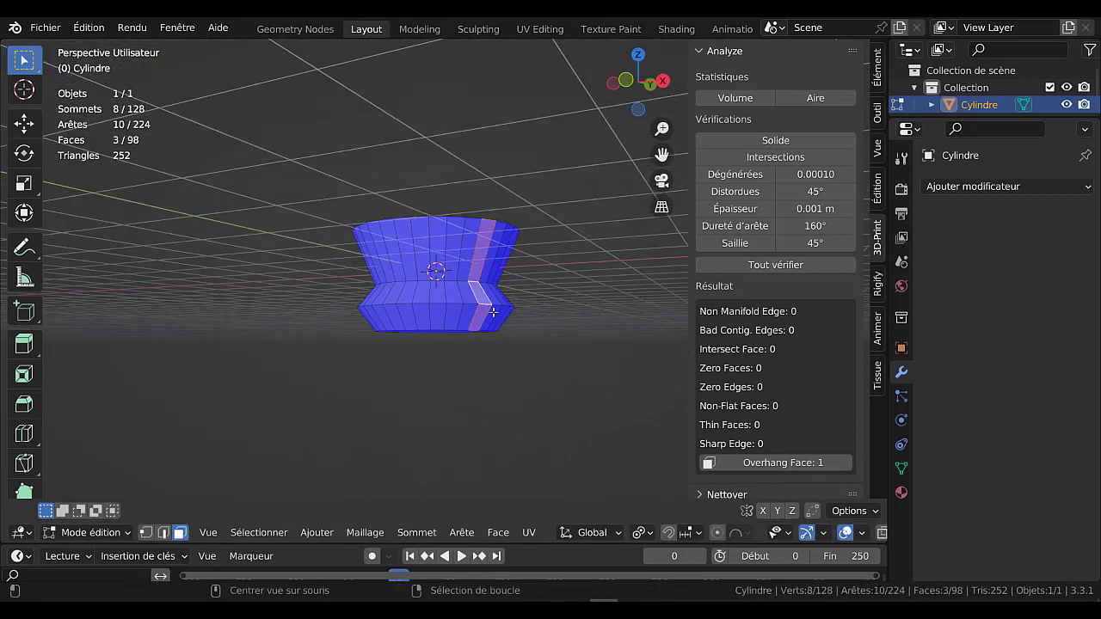
{"action": "key", "text": "2"}
{"action": "left_click", "coordinate": [476, 307], "text": "alt"}
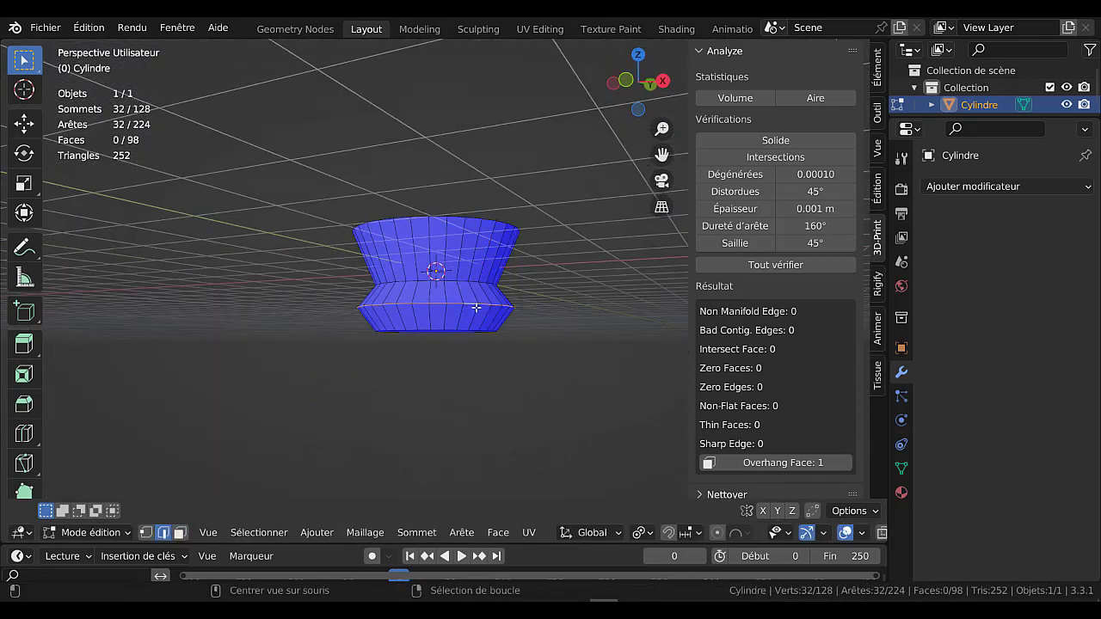
{"action": "key", "text": "ctrl+b"}
{"action": "scroll", "coordinate": [606, 417], "scroll_direction": "up", "scroll_amount": 3}
{"action": "left_click", "coordinate": [605, 417]}
Step: Select the cylinder's top face and delete it to open the pot
{"action": "middle_click_drag", "start_coordinate": [605, 417], "coordinate": [454, 216]}
{"action": "scroll", "coordinate": [461, 243], "scroll_direction": "up", "scroll_amount": 2}
{"action": "left_click", "coordinate": [445, 234]}
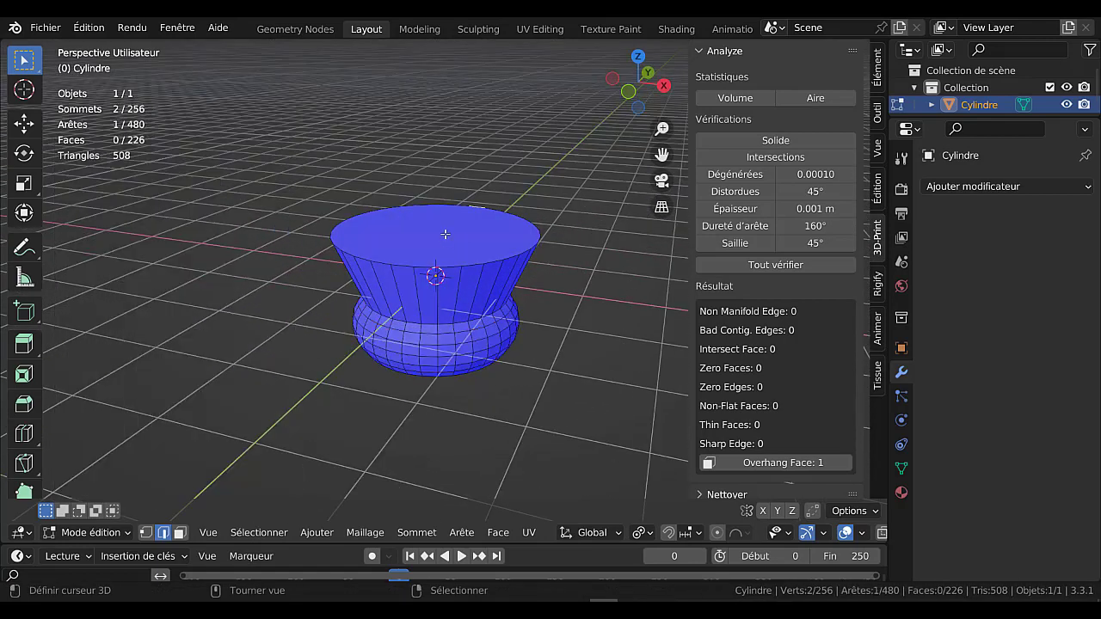
{"action": "key", "text": "3"}
{"action": "left_click", "coordinate": [445, 239]}
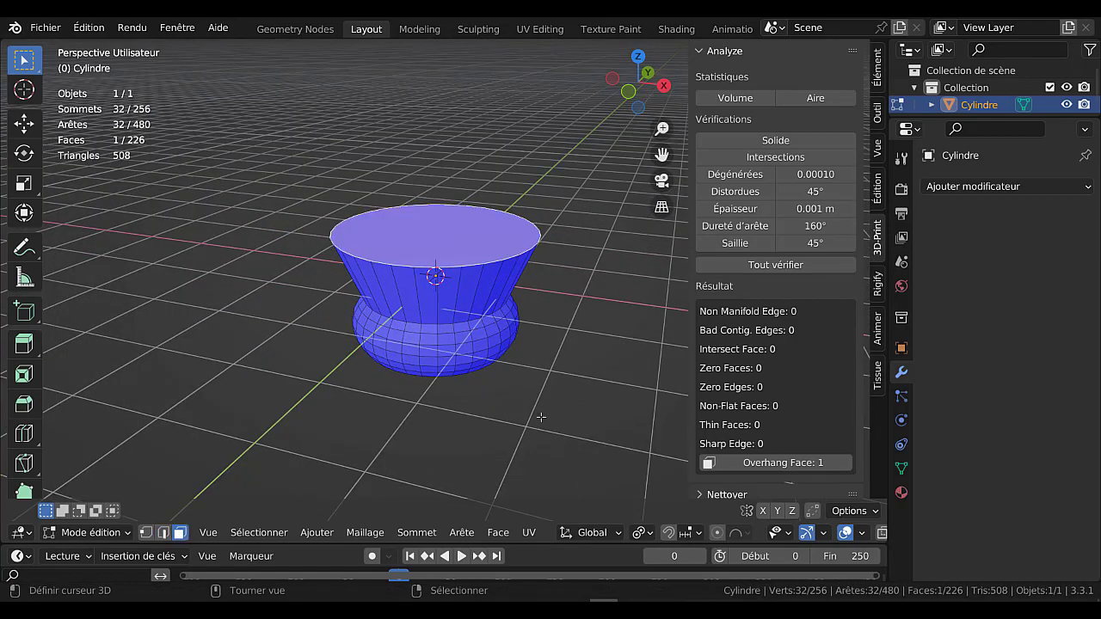
{"action": "key", "text": "x"}
{"action": "left_click", "coordinate": [525, 417]}
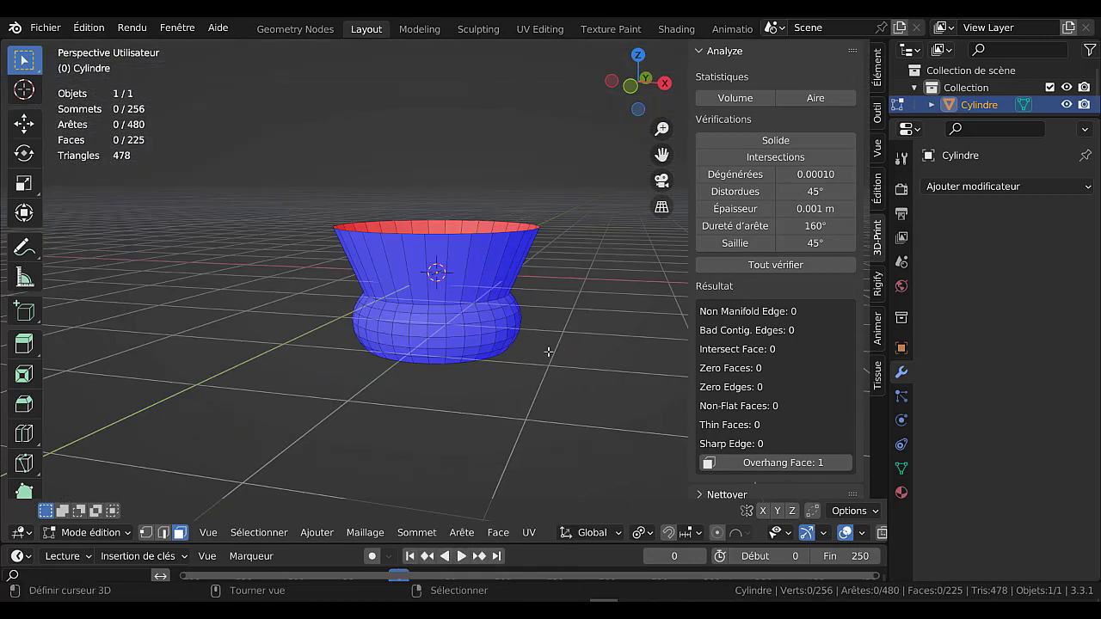
Step: Select the whole pot mesh, solidify its faces with a thickness of 0.07 m and return to Object Mode
{"action": "key", "text": "a"}
{"action": "scroll", "coordinate": [627, 399], "scroll_direction": "down", "scroll_amount": 2}
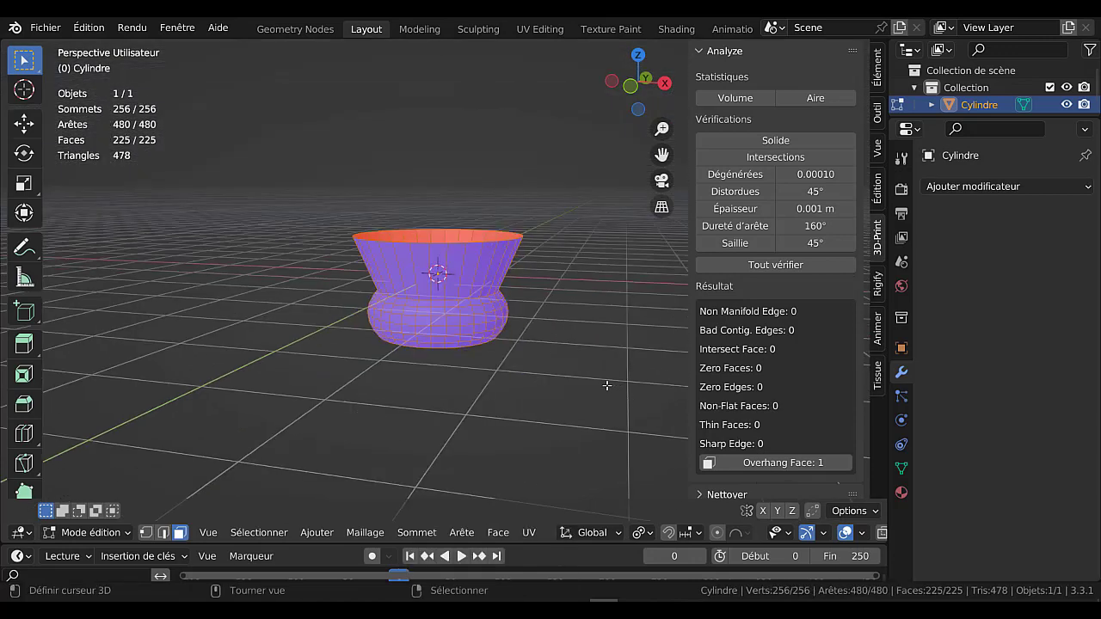
{"action": "right_click", "coordinate": [614, 287]}
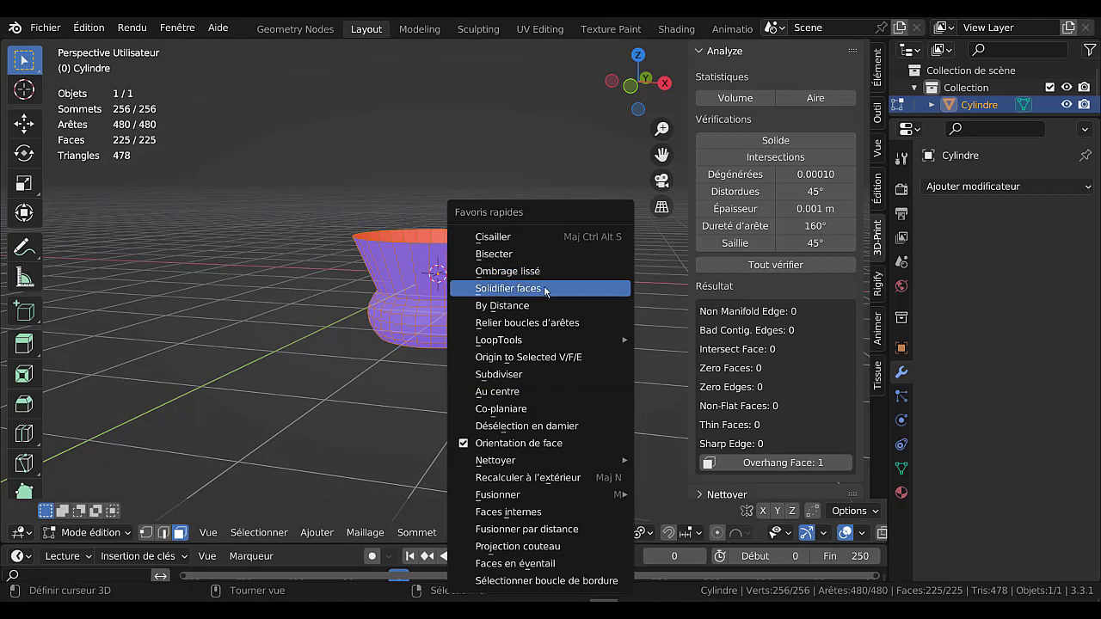
{"action": "left_click", "coordinate": [616, 287]}
{"action": "middle_click_drag", "start_coordinate": [570, 307], "coordinate": [631, 364]}
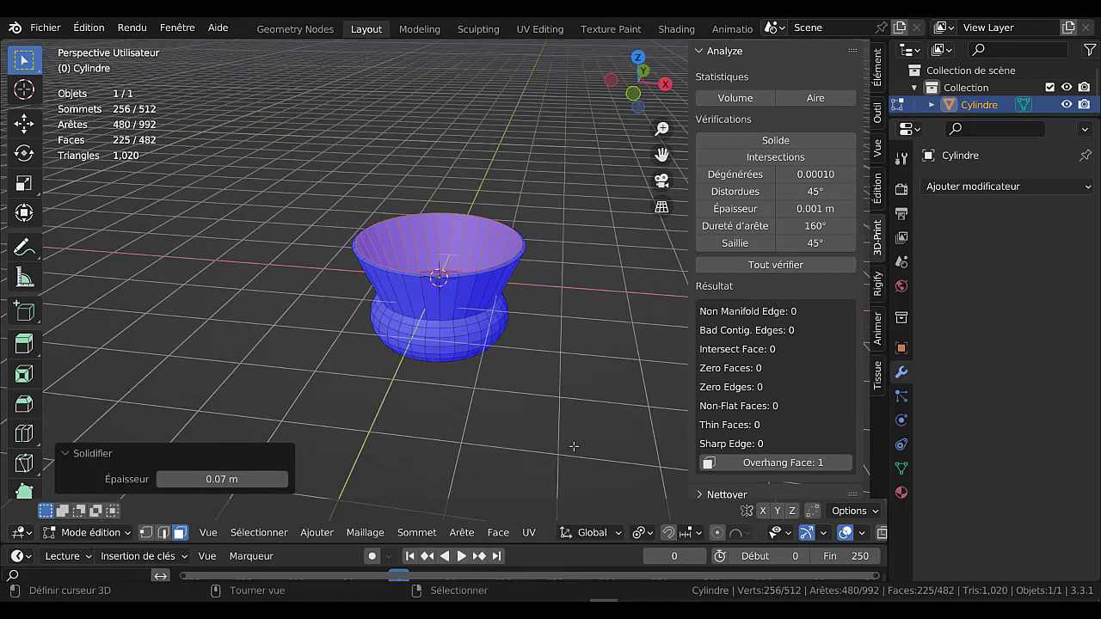
{"action": "key", "text": "Tab"}
{"action": "middle_click_drag", "start_coordinate": [567, 428], "coordinate": [555, 394]}
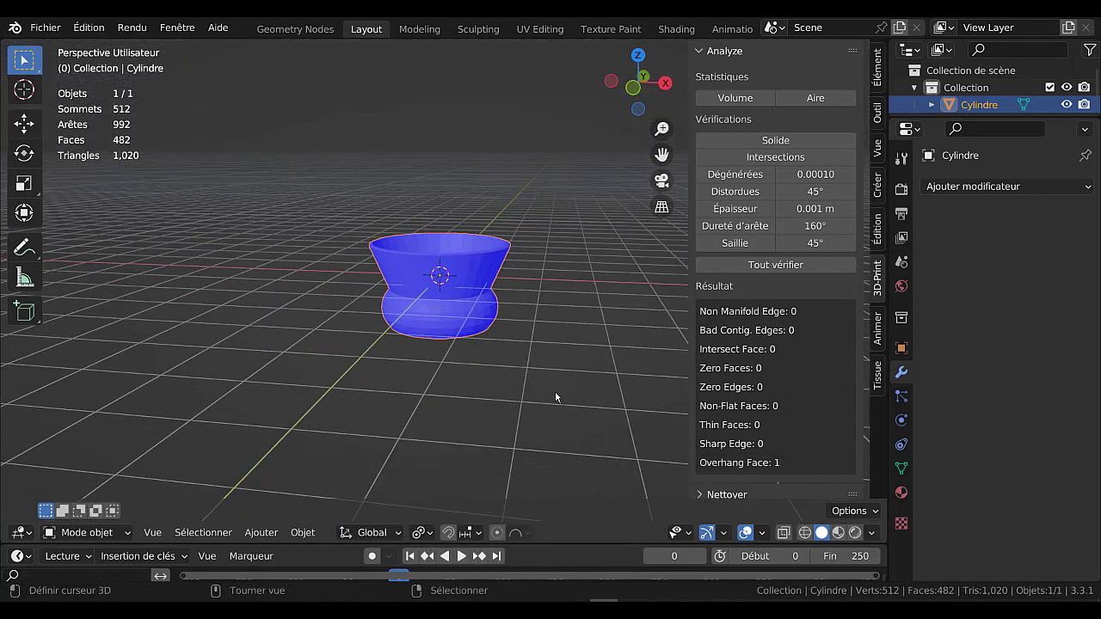
Step: Apply auto-smooth shading at 30° to the cylinder pot and run all the 3D-Print checks on it
{"action": "key", "text": "q"}
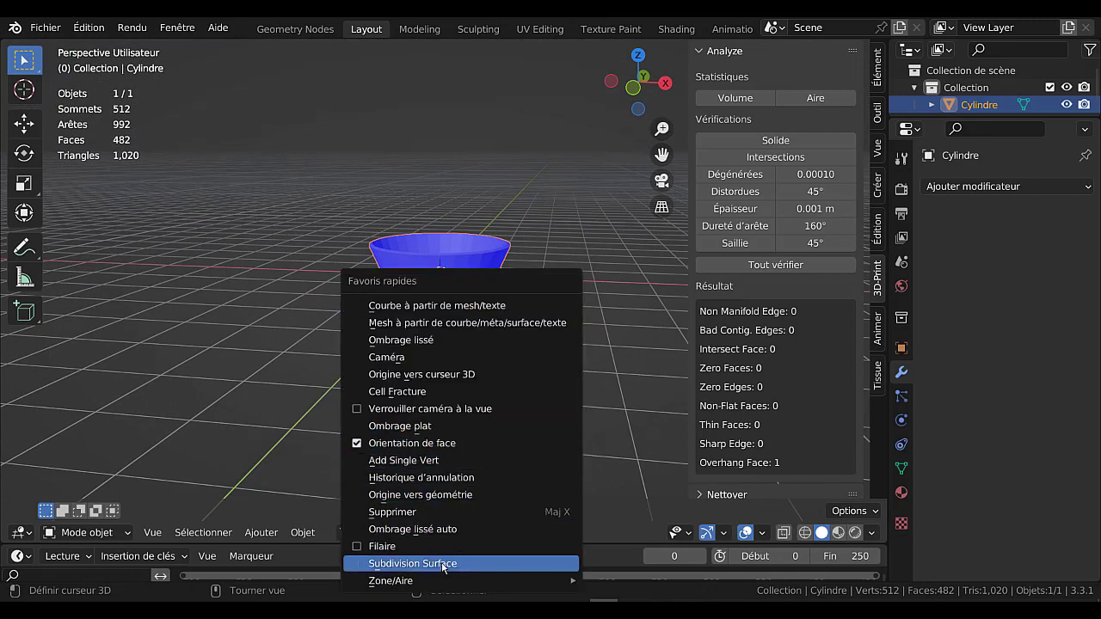
{"action": "left_click", "coordinate": [436, 530]}
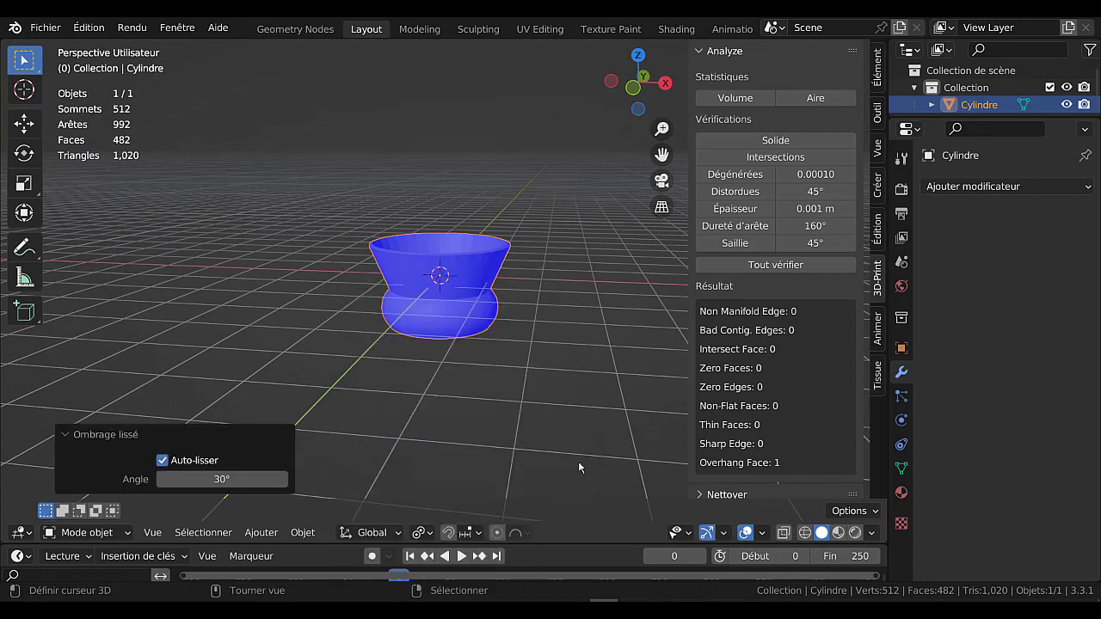
{"action": "left_click", "coordinate": [770, 266]}
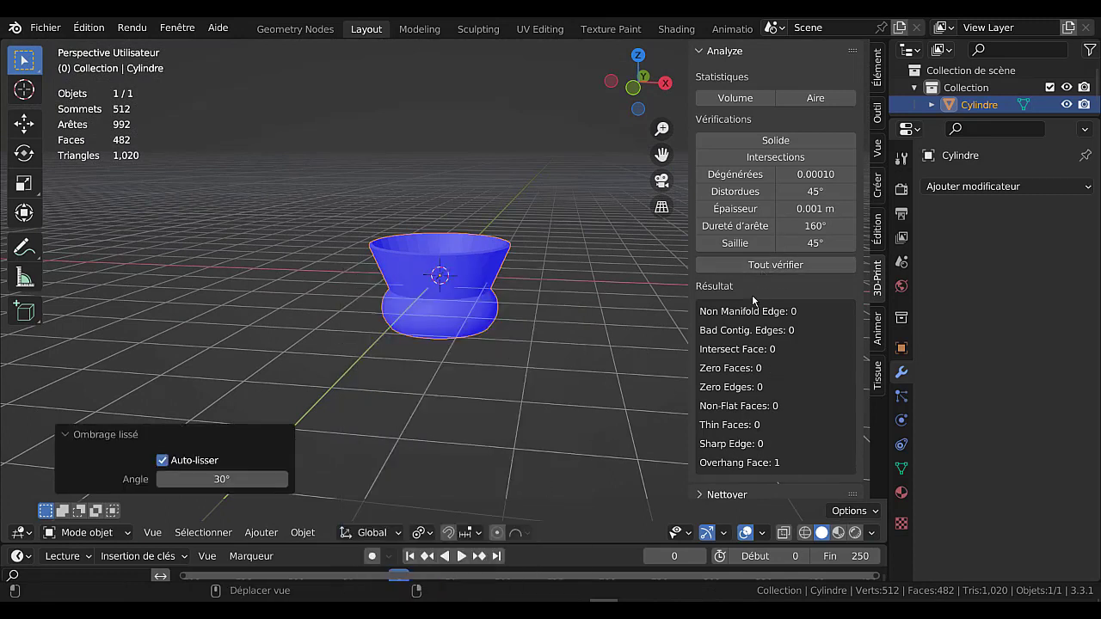
Step: Delete the cylinder pot and add a cone mesh with 32 vertices, a 1 m base radius and 2 m depth
{"action": "key", "text": "x"}
{"action": "left_click", "coordinate": [387, 318]}
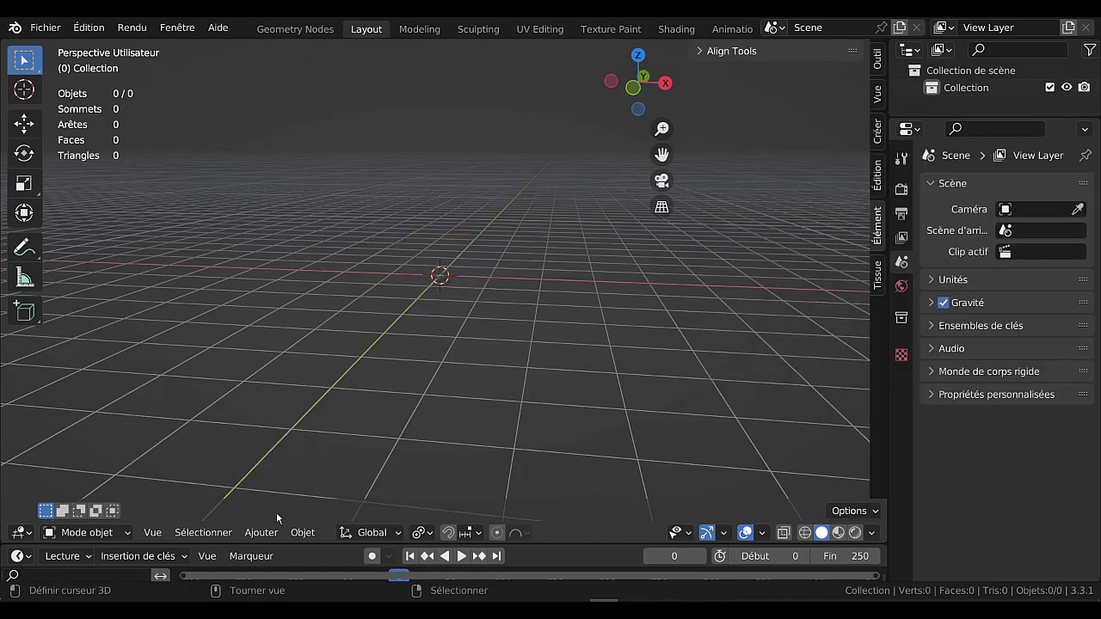
{"action": "left_click", "coordinate": [262, 533]}
{"action": "mouse_move", "coordinate": [271, 515]}
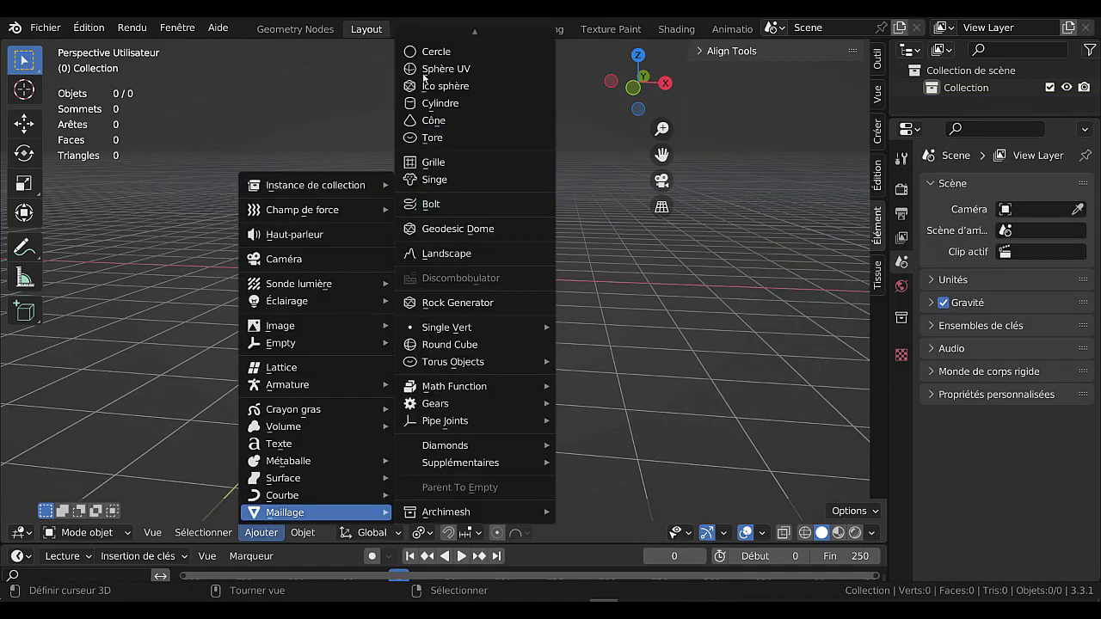
{"action": "left_click", "coordinate": [425, 122]}
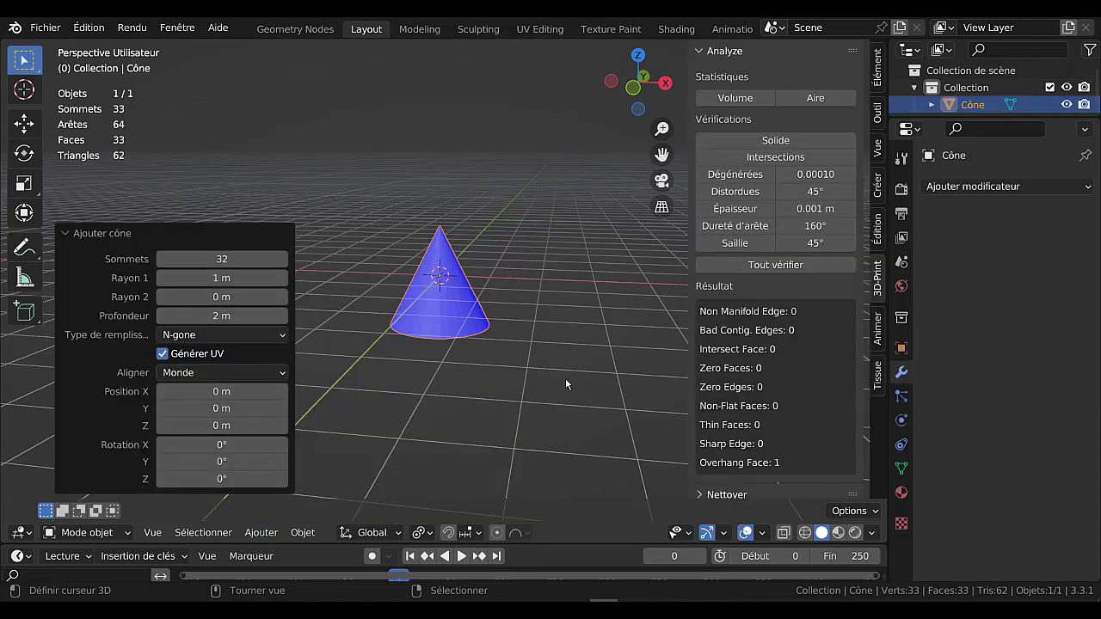
Step: Enter Edit Mode on the cone
{"action": "middle_click_drag", "start_coordinate": [566, 377], "coordinate": [566, 302]}
{"action": "key", "text": "Tab"}
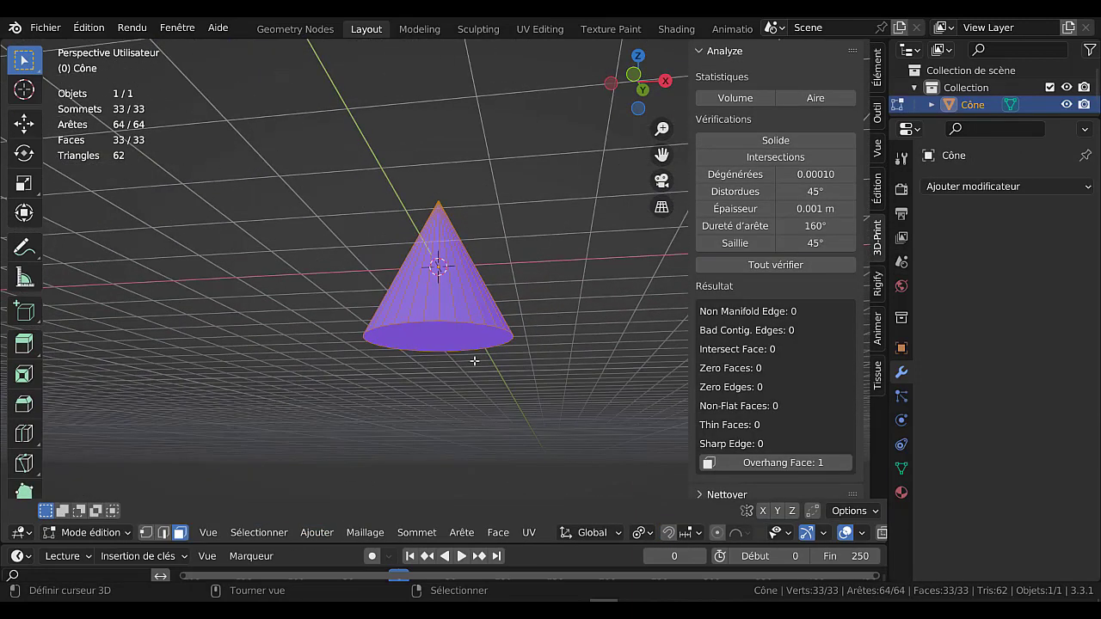
Step: Extrude the cone's base face downward twice, by about 0.477 m and about 0.385 m
{"action": "left_click", "coordinate": [459, 349]}
{"action": "middle_click_drag", "start_coordinate": [471, 344], "coordinate": [547, 281]}
{"action": "key", "text": "e"}
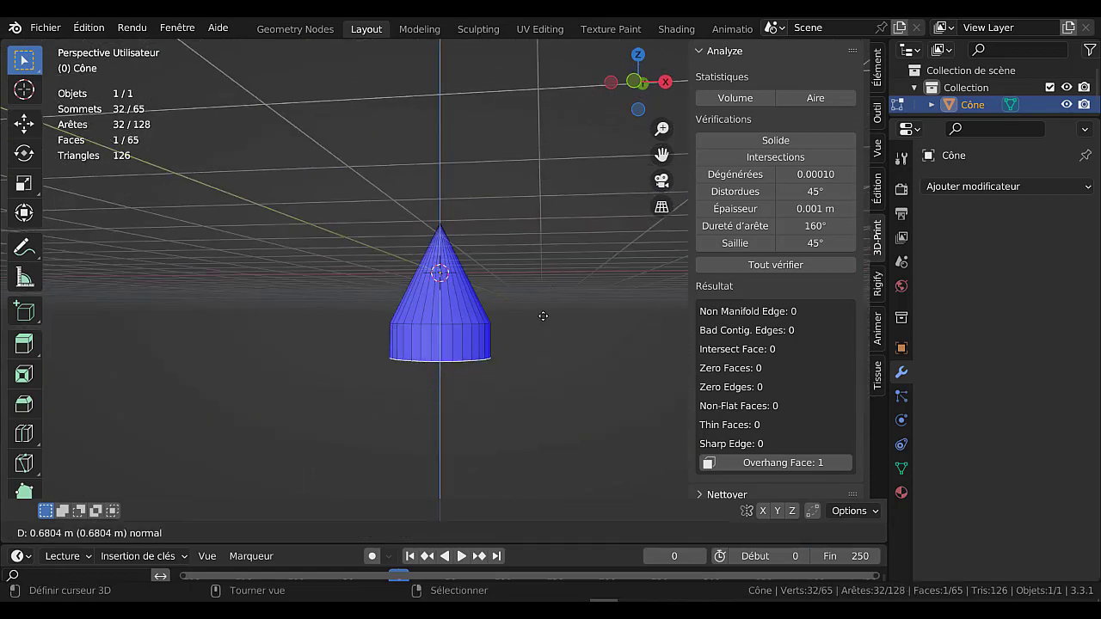
{"action": "left_click", "coordinate": [542, 305]}
{"action": "key", "text": "e"}
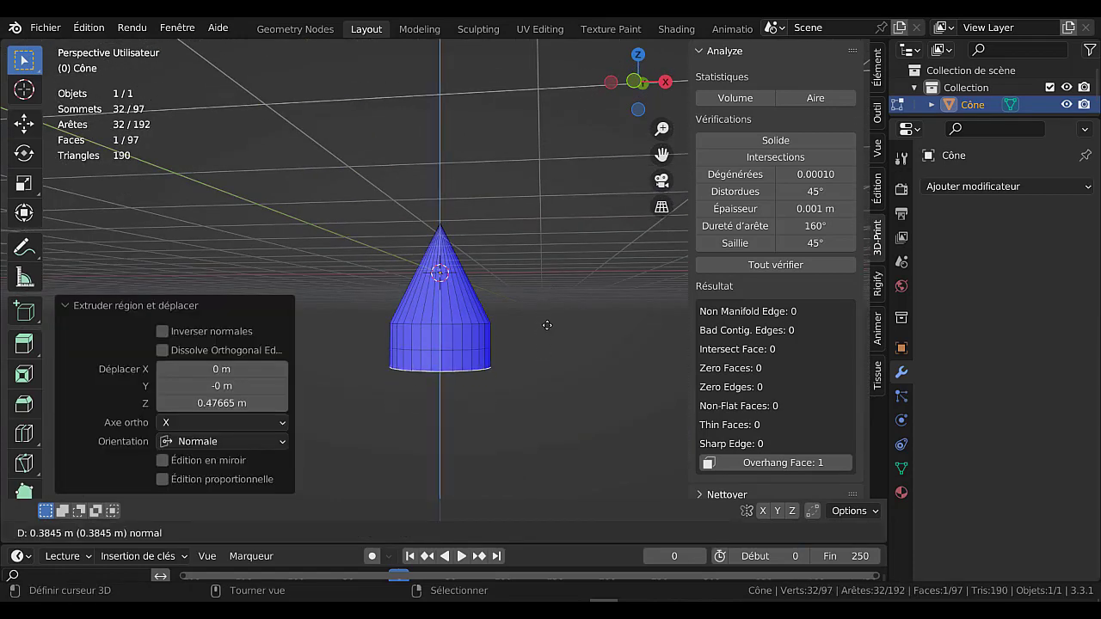
{"action": "left_click", "coordinate": [549, 331]}
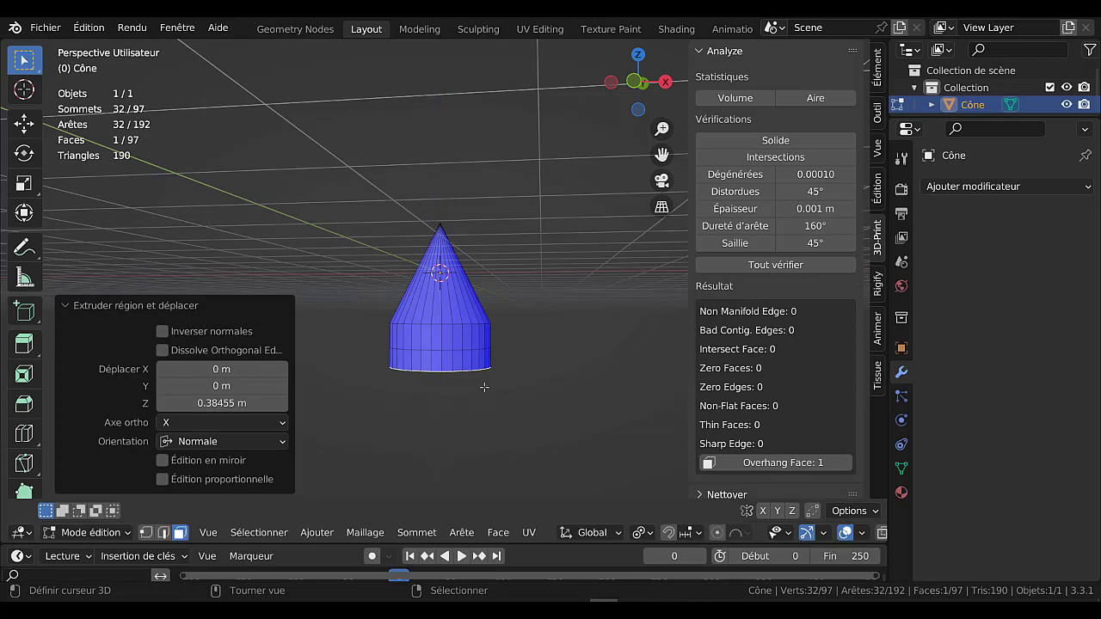
Step: Scale the edge loop between the two extrusions by about 1.383 and bevel it about 0.519 m wide with 4 segments
{"action": "key", "text": "2"}
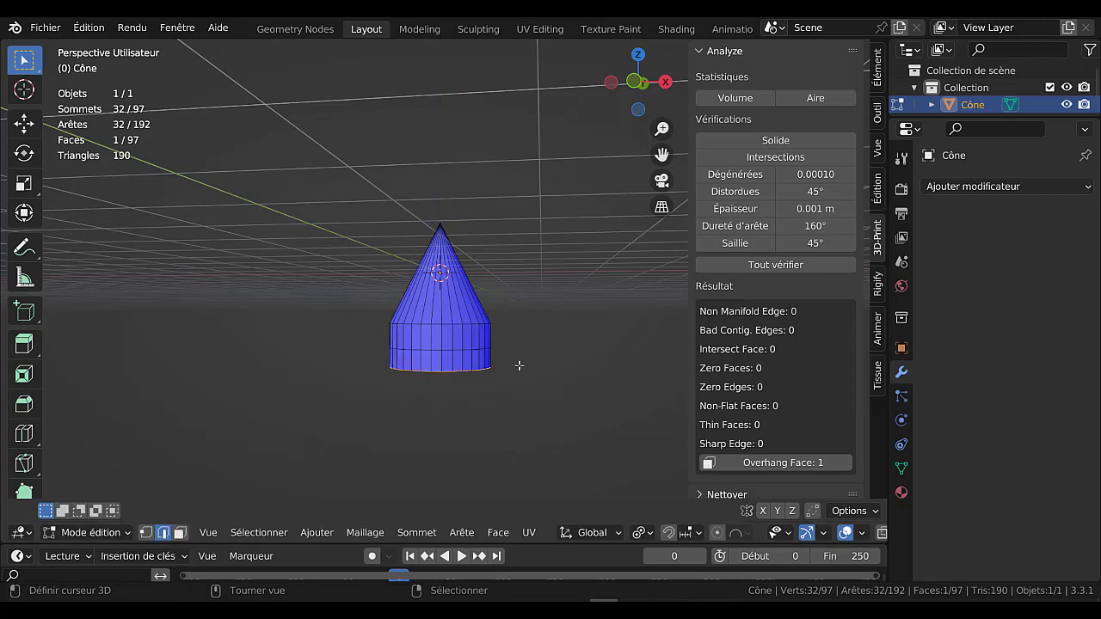
{"action": "left_click", "coordinate": [465, 350], "text": "alt"}
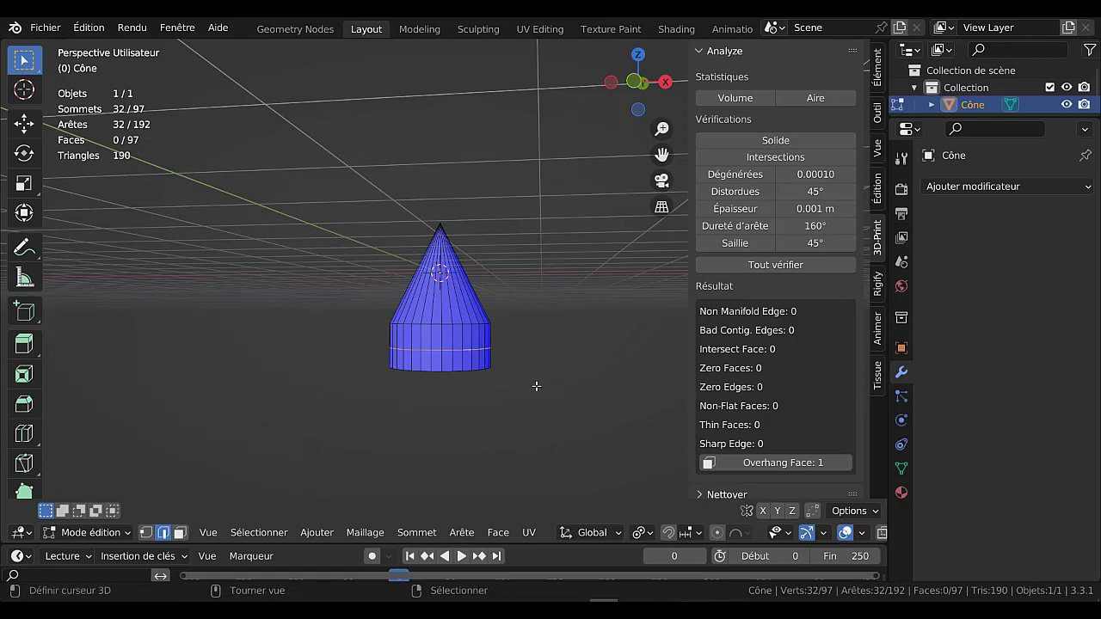
{"action": "key", "text": "s"}
{"action": "left_click", "coordinate": [593, 421]}
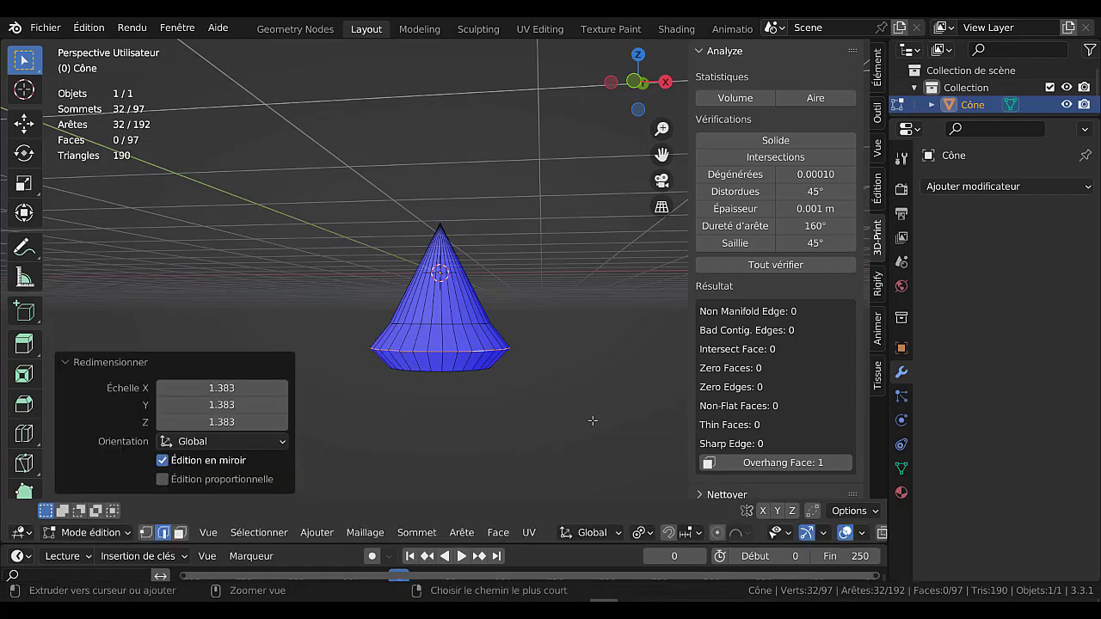
{"action": "key", "text": "ctrl+b"}
{"action": "left_click", "coordinate": [564, 363]}
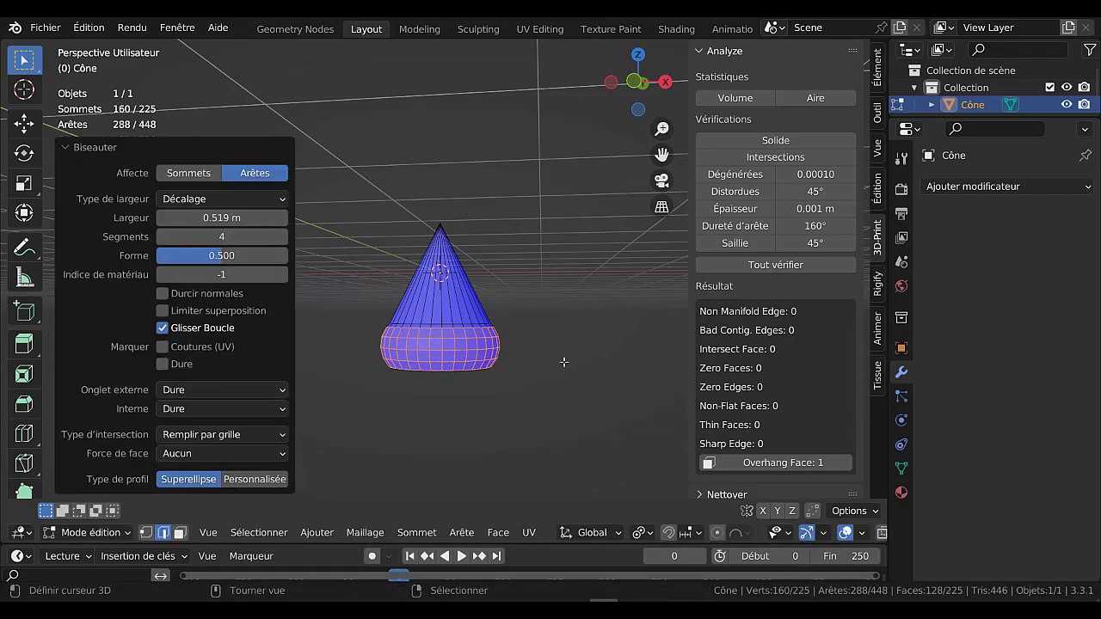
Step: Slide the edge loop just above the rounded band up toward the cone's tip and rip it in place
{"action": "scroll", "coordinate": [478, 333], "scroll_direction": "up", "scroll_amount": 3}
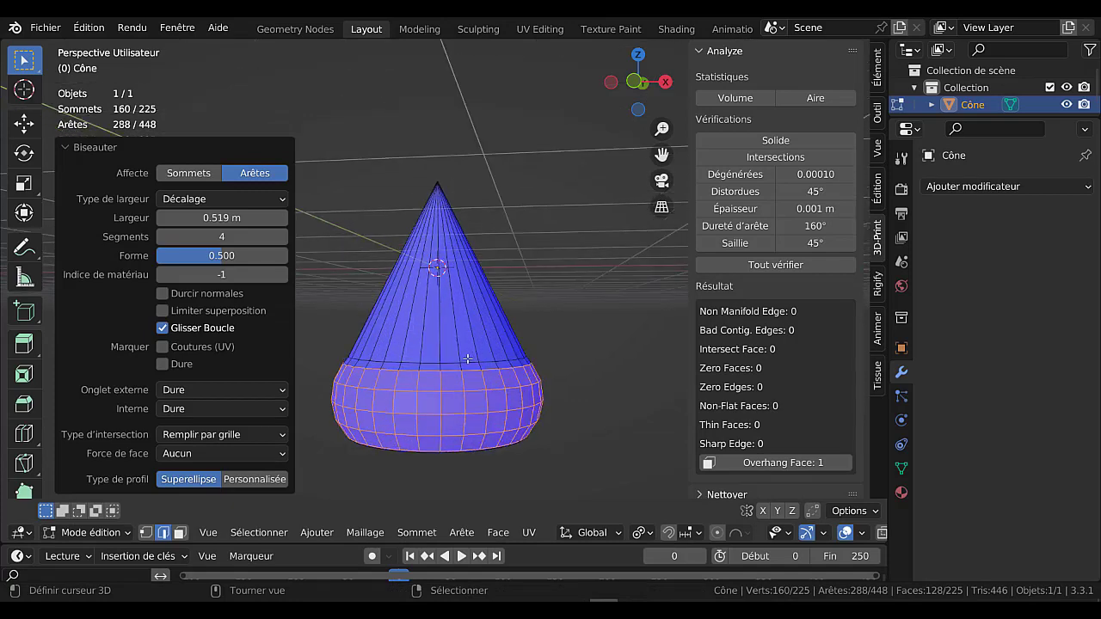
{"action": "left_click", "coordinate": [466, 360], "text": "alt"}
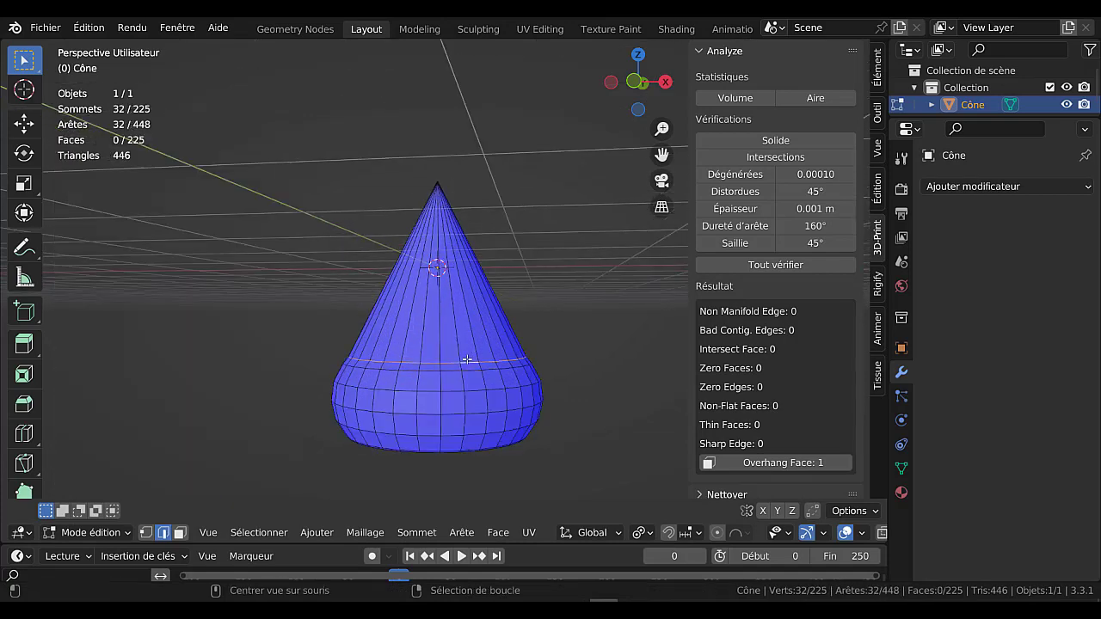
{"action": "key", "text": "g"}
{"action": "key", "text": "g"}
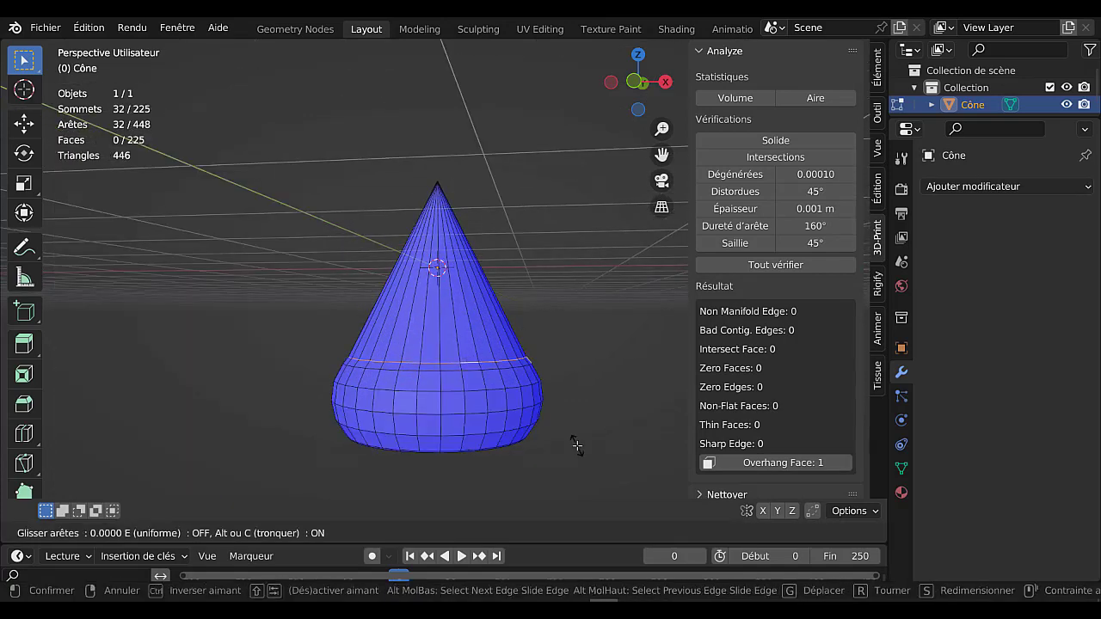
{"action": "left_click", "coordinate": [559, 381]}
{"action": "key", "text": "shift+d"}
{"action": "right_click", "coordinate": [589, 337]}
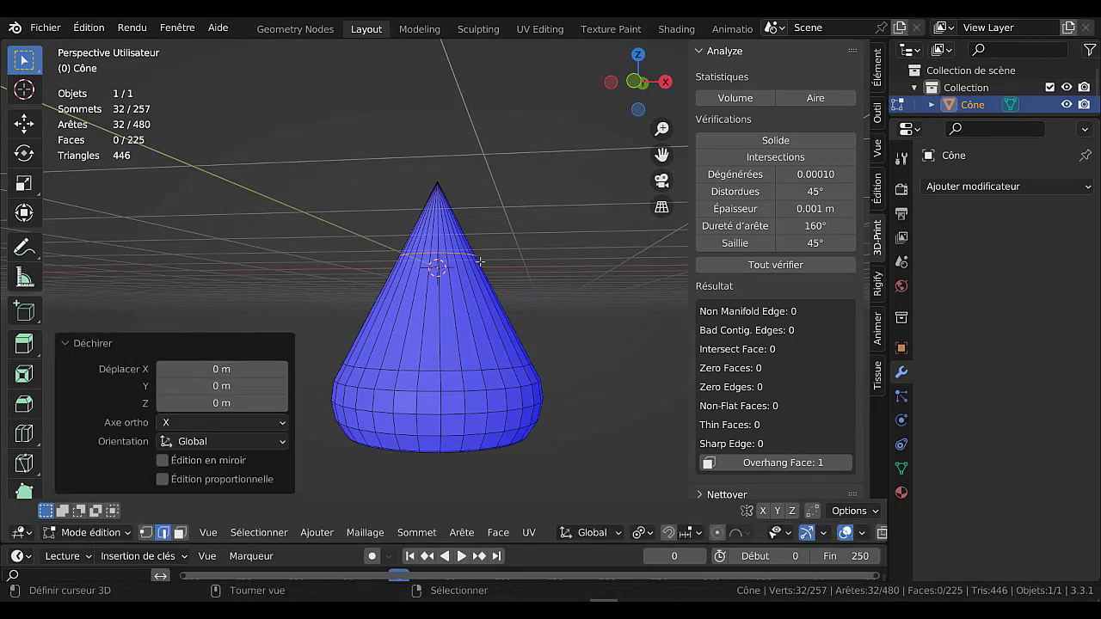
Step: Select the whole detached cone tip as linked geometry and delete its vertices
{"action": "left_click", "coordinate": [456, 234]}
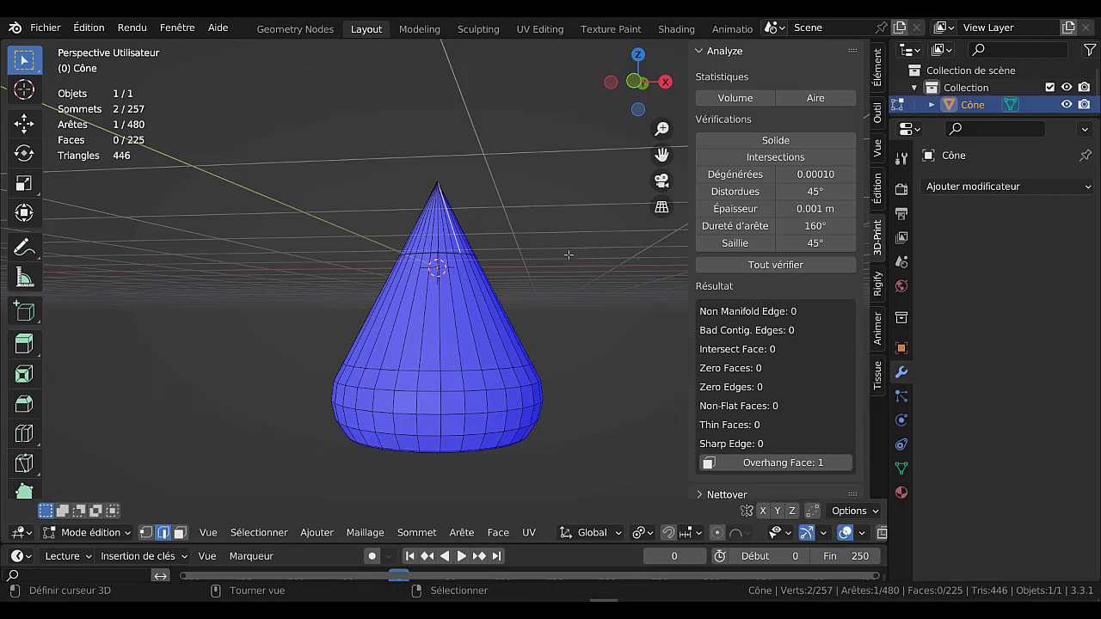
{"action": "key", "text": "ctrl+l"}
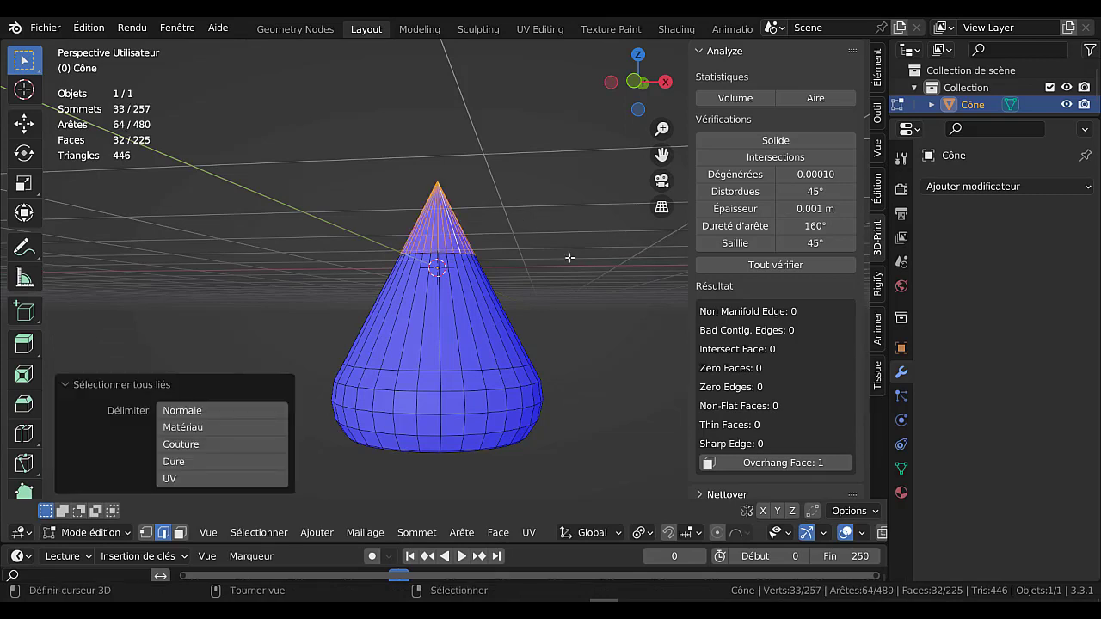
{"action": "key", "text": "x"}
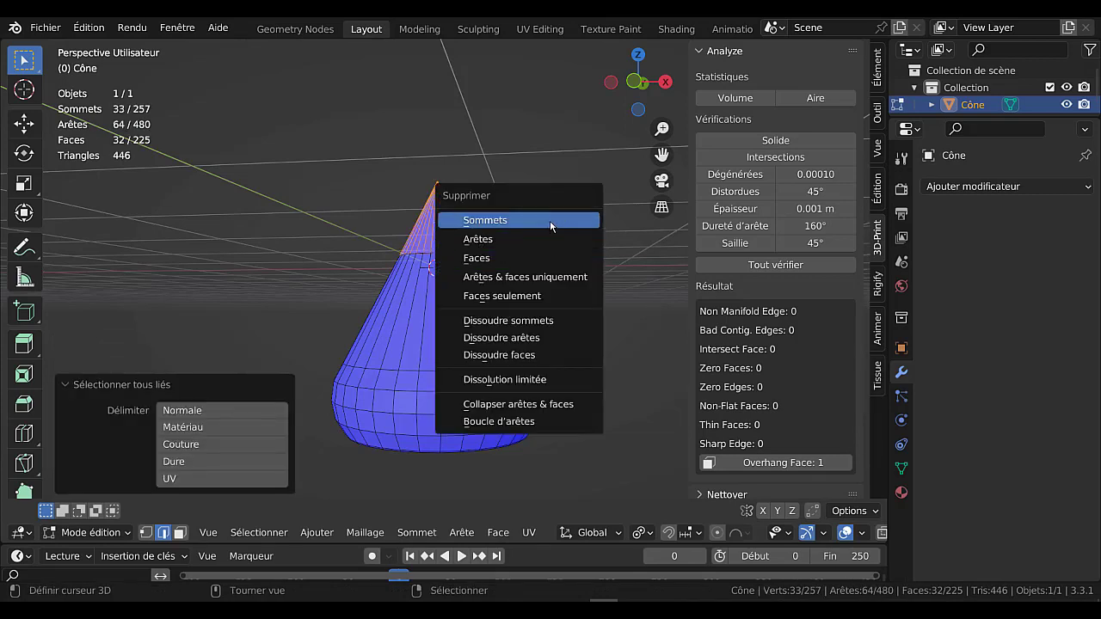
{"action": "left_click", "coordinate": [550, 221]}
Step: Scale the open upper rim loop by about 4.467 and move it about -0.417 m along Z
{"action": "middle_click_drag", "start_coordinate": [572, 287], "coordinate": [499, 320]}
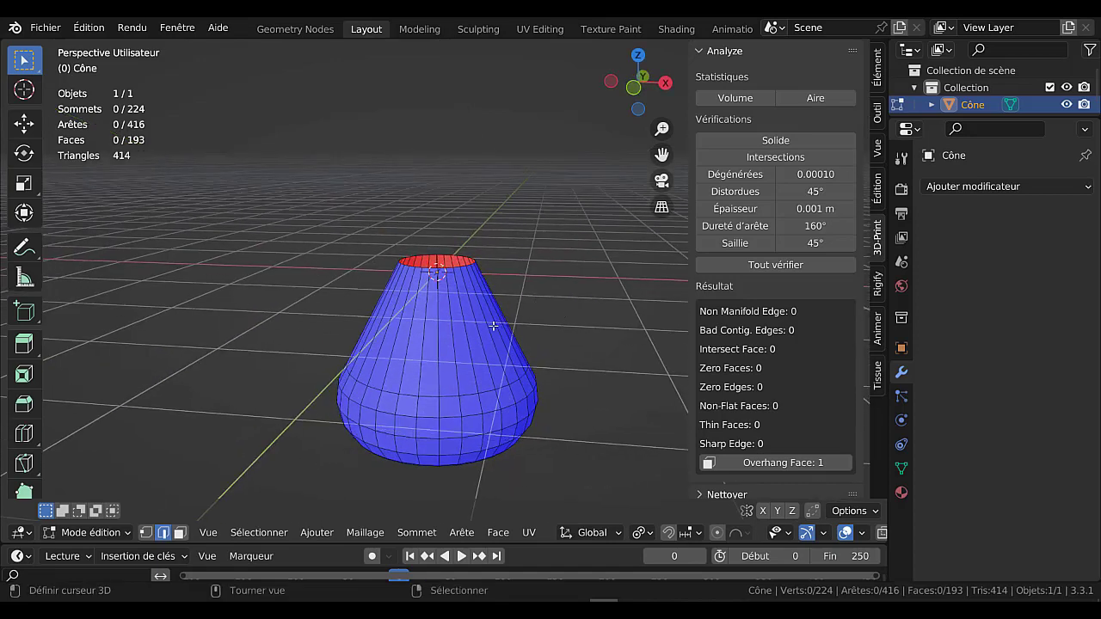
{"action": "left_click", "coordinate": [456, 266], "text": "alt"}
{"action": "scroll", "coordinate": [483, 311], "scroll_direction": "down", "scroll_amount": 2}
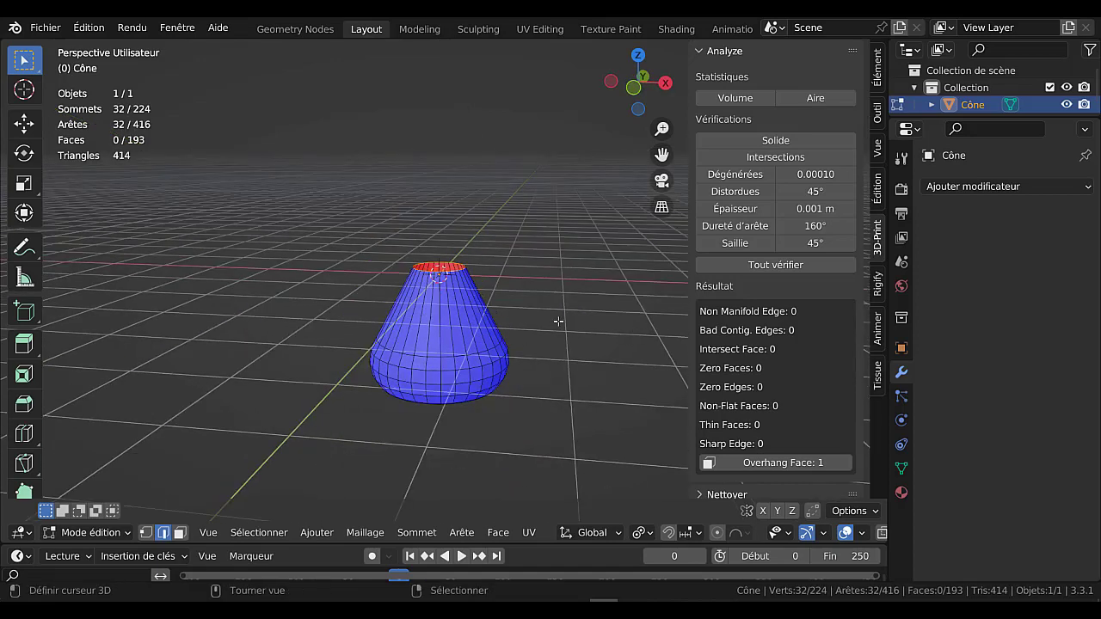
{"action": "key", "text": "s"}
{"action": "left_click", "coordinate": [115, 436]}
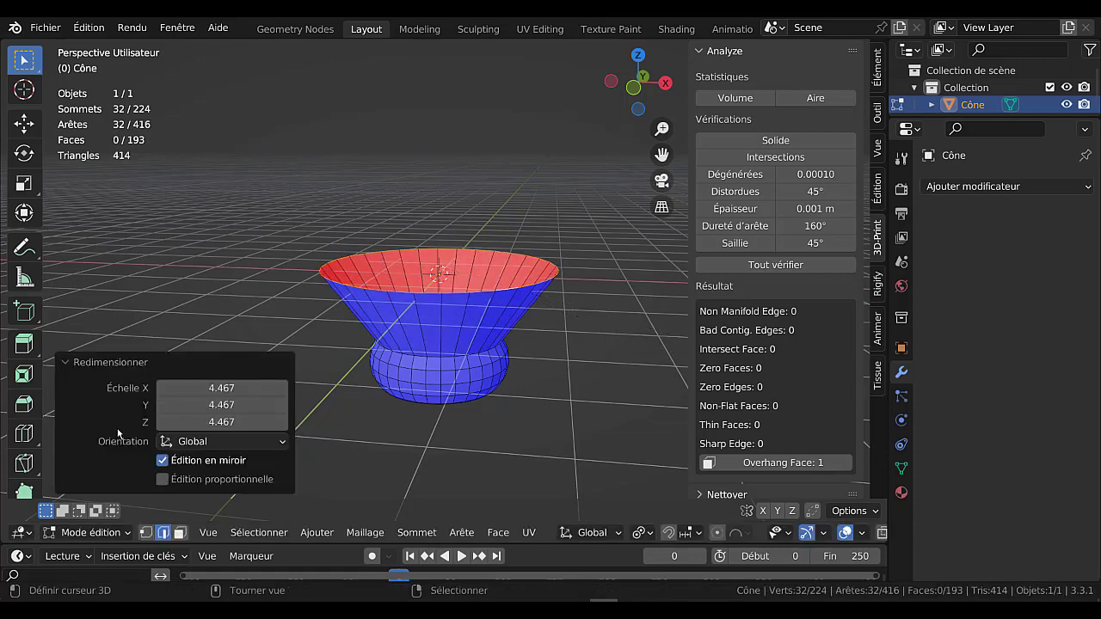
{"action": "key", "text": "g"}
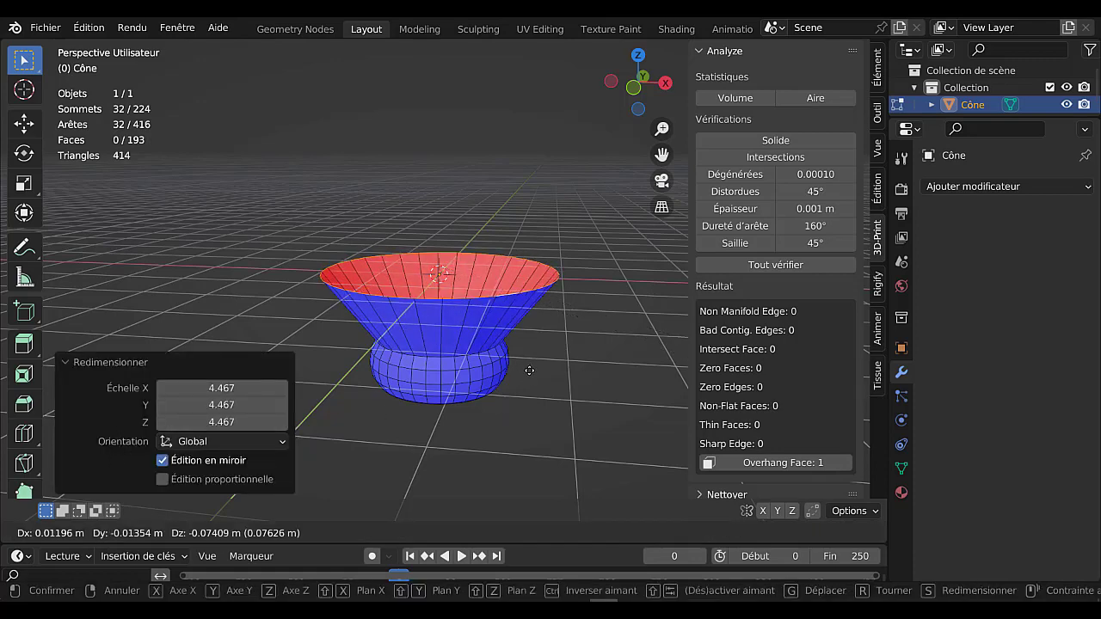
{"action": "key", "text": "z"}
{"action": "left_click", "coordinate": [531, 389]}
Step: Solidify the entire mesh with a thickness of 0.09 m
{"action": "middle_click_drag", "start_coordinate": [532, 389], "coordinate": [561, 356]}
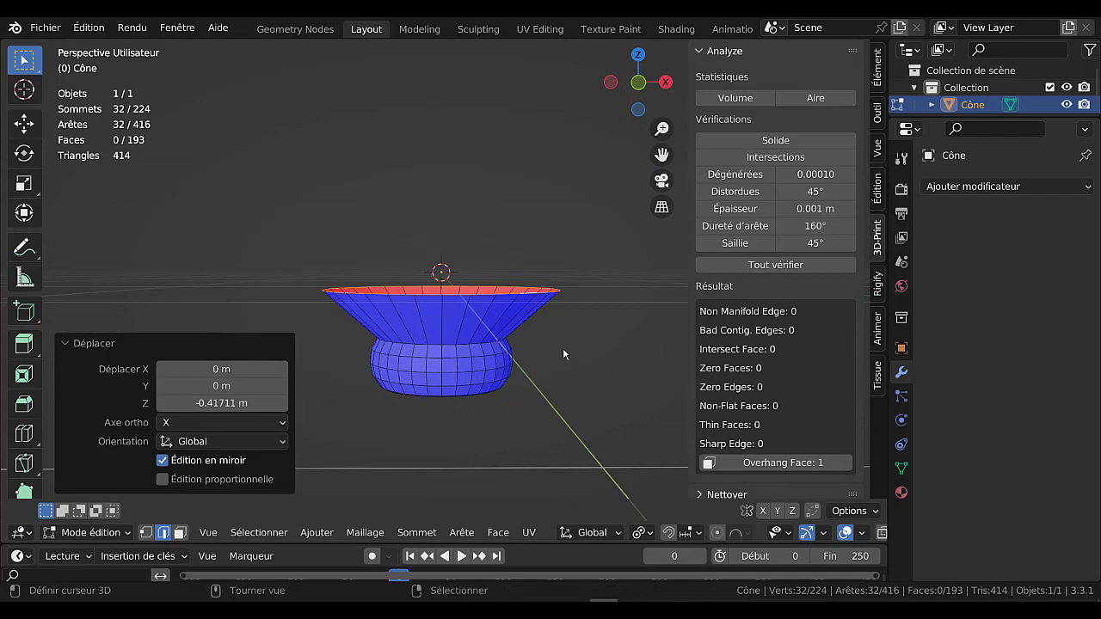
{"action": "key", "text": "a"}
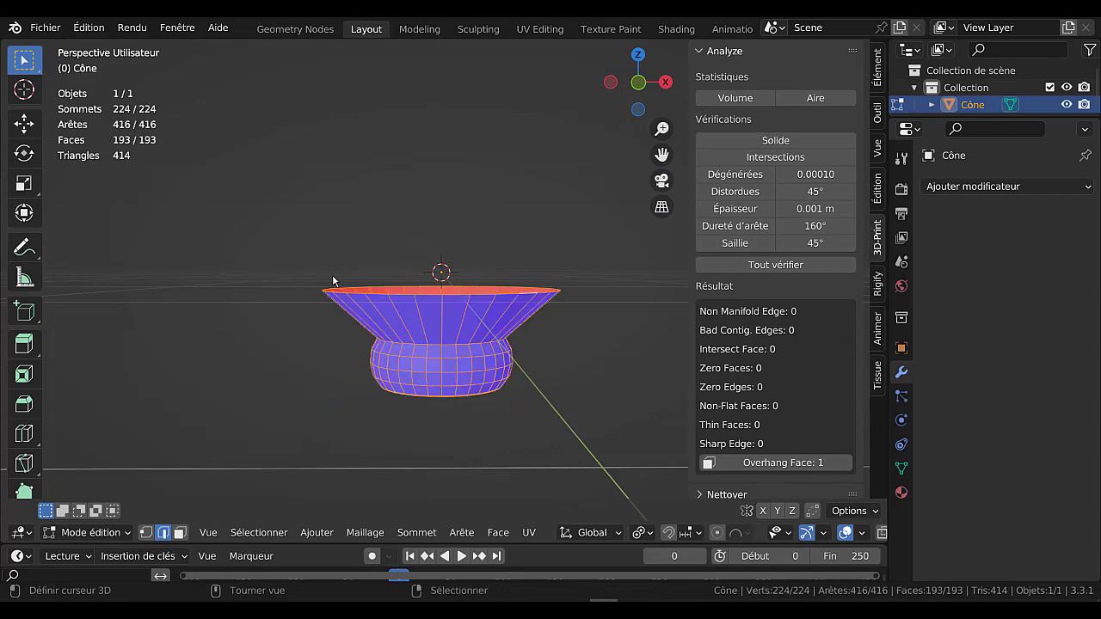
{"action": "key", "text": "q"}
{"action": "left_click", "coordinate": [298, 288]}
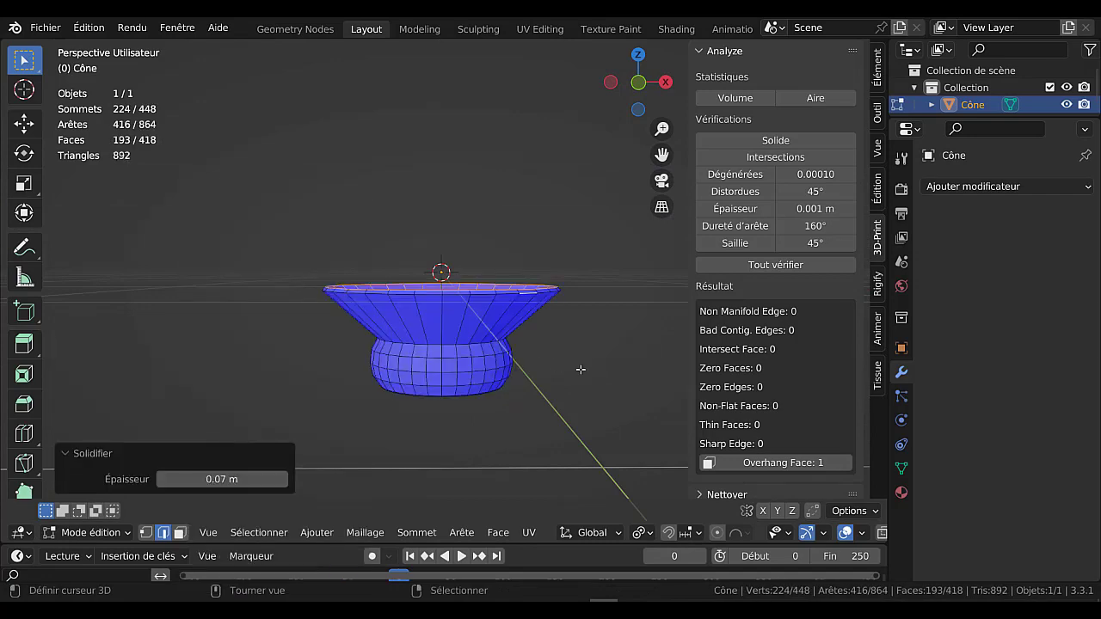
{"action": "middle_click_drag", "start_coordinate": [592, 360], "coordinate": [604, 392]}
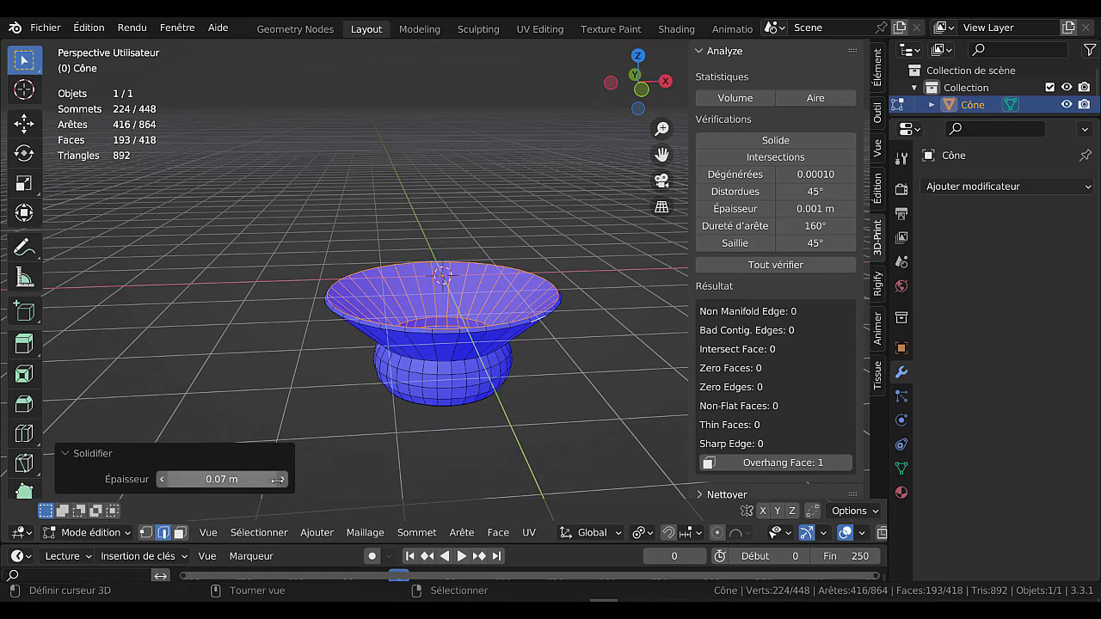
{"action": "left_click_drag", "start_coordinate": [221, 479], "coordinate": [346, 467]}
{"action": "middle_click_drag", "start_coordinate": [503, 416], "coordinate": [518, 395]}
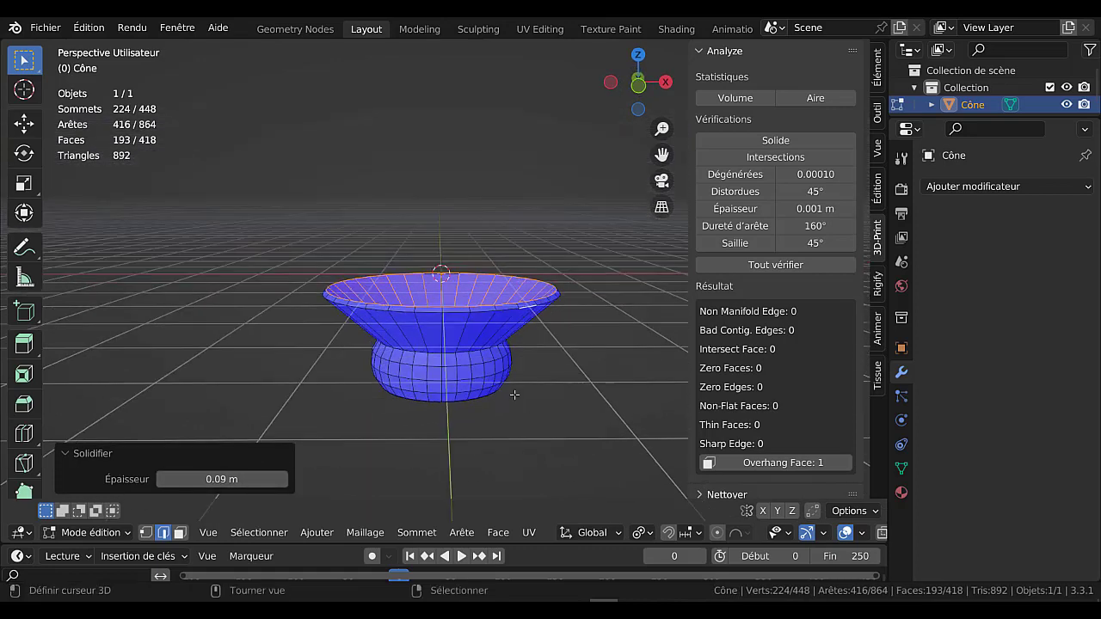
Step: Merge all vertices by distance at 0.0001 m and run all the 3D-print checks on the mesh
{"action": "key", "text": "a"}
{"action": "key", "text": "m"}
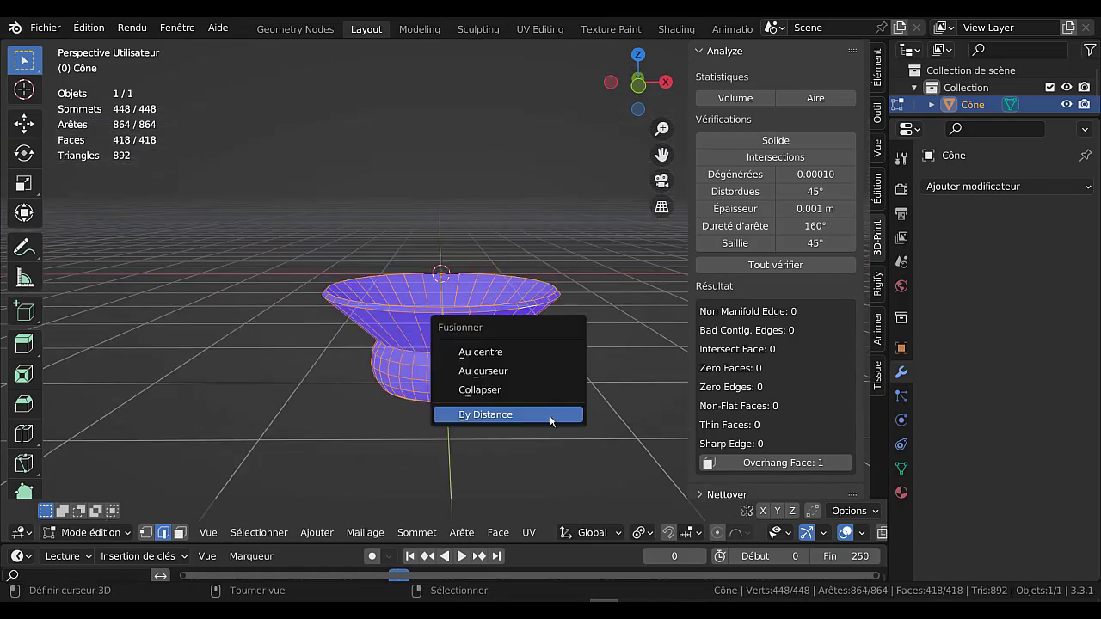
{"action": "left_click", "coordinate": [551, 417]}
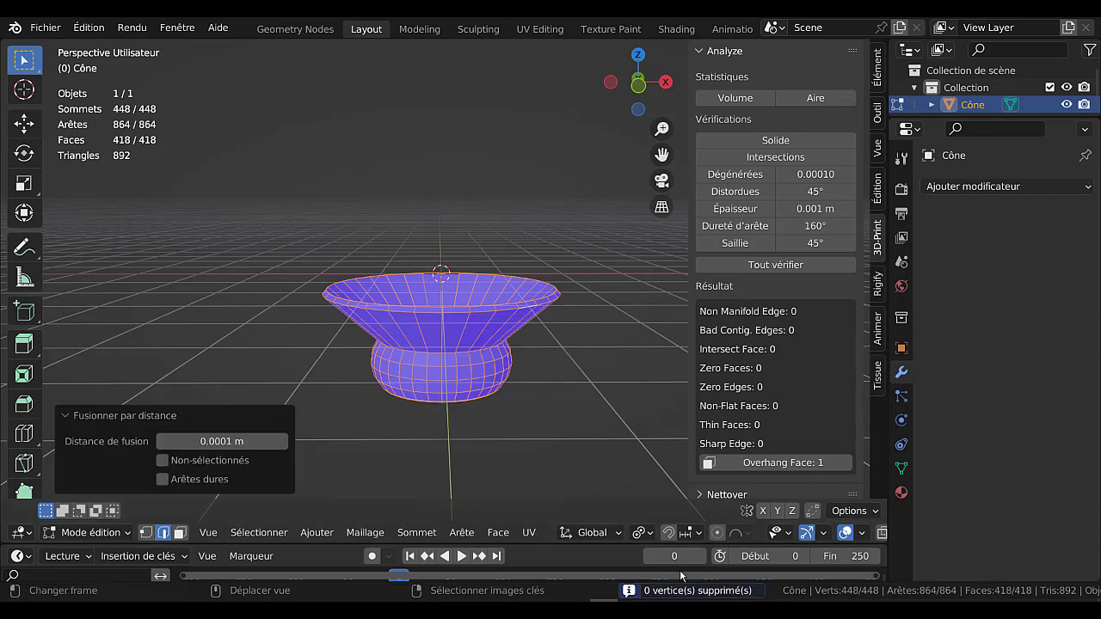
{"action": "left_click", "coordinate": [780, 266]}
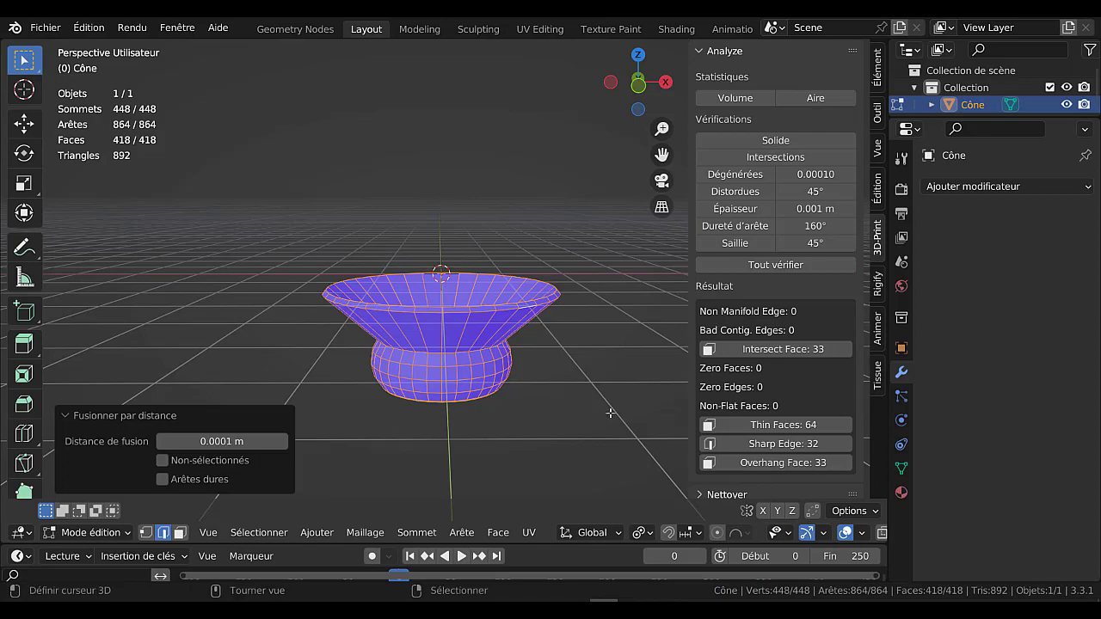
Step: Undo the last merge, inspect the vase from below, and merge all vertices by distance again at 0.0001 m
{"action": "key", "text": "ctrl+z"}
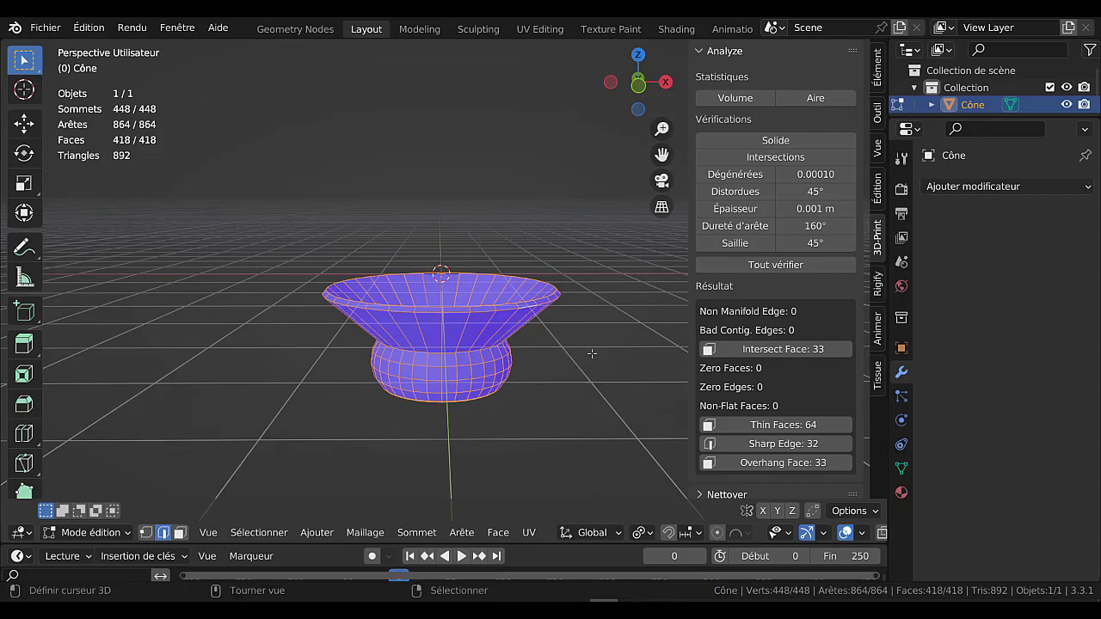
{"action": "middle_click_drag", "start_coordinate": [680, 331], "coordinate": [585, 257]}
{"action": "scroll", "coordinate": [496, 355], "scroll_direction": "up", "scroll_amount": 2}
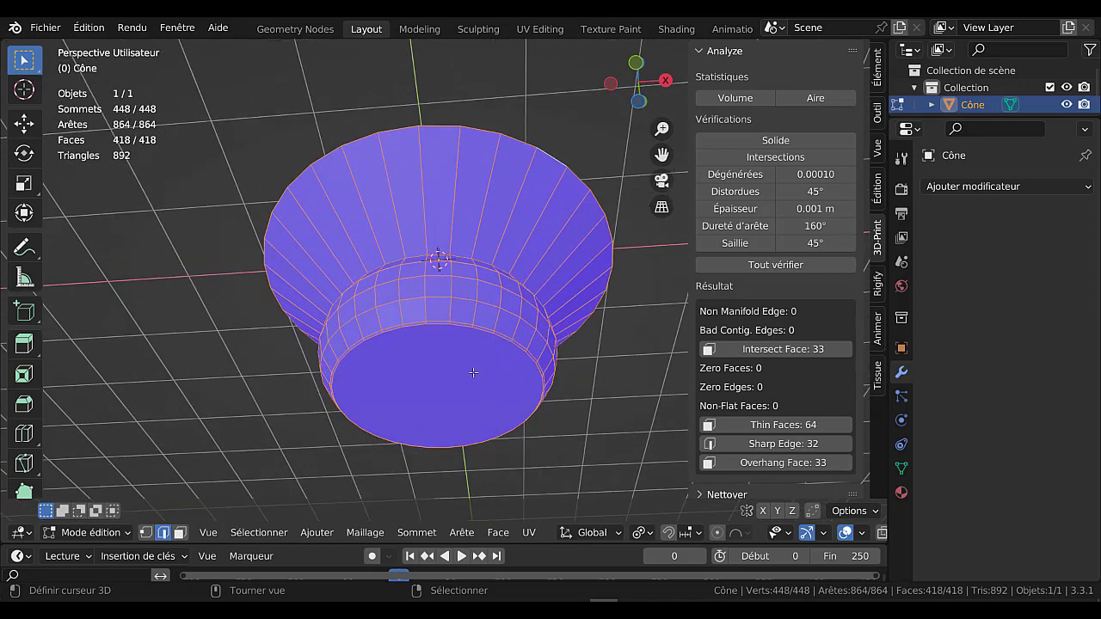
{"action": "middle_click_drag", "start_coordinate": [465, 371], "coordinate": [567, 429]}
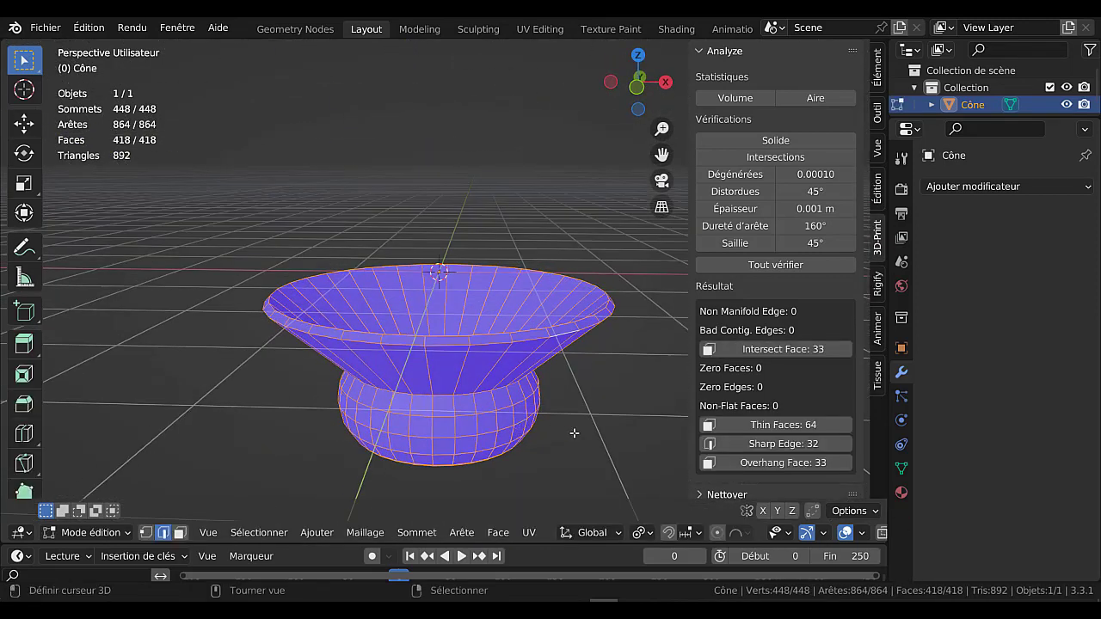
{"action": "key", "text": "m"}
{"action": "left_click", "coordinate": [574, 430]}
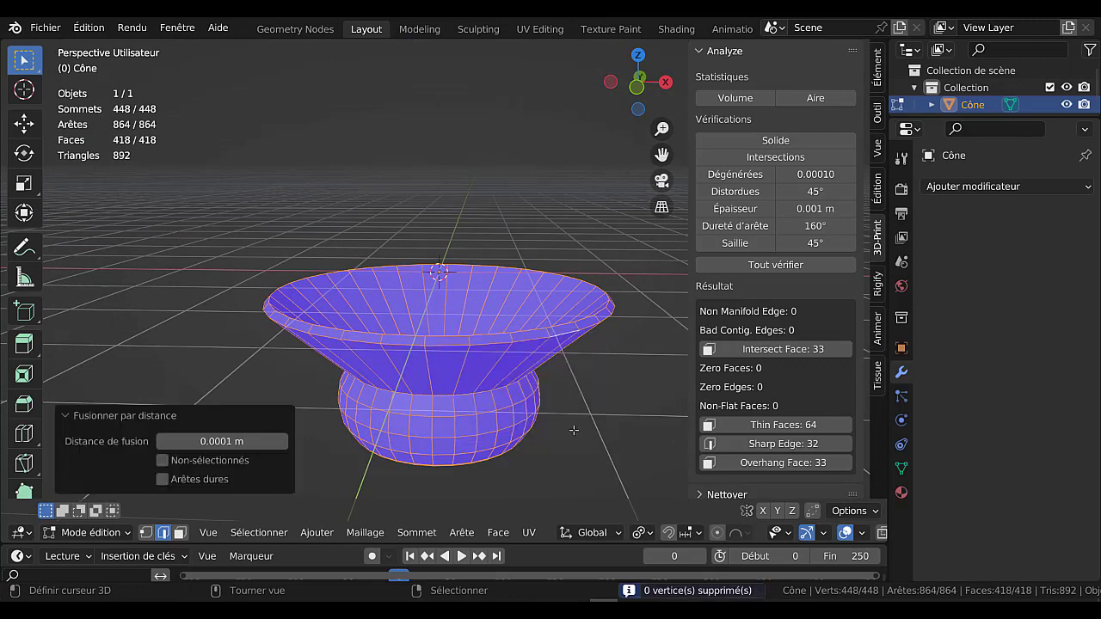
Step: Select the reported intersecting faces, exclude the flat bottom disc in X-ray view, and delete the remaining ring of faces
{"action": "left_click", "coordinate": [793, 351]}
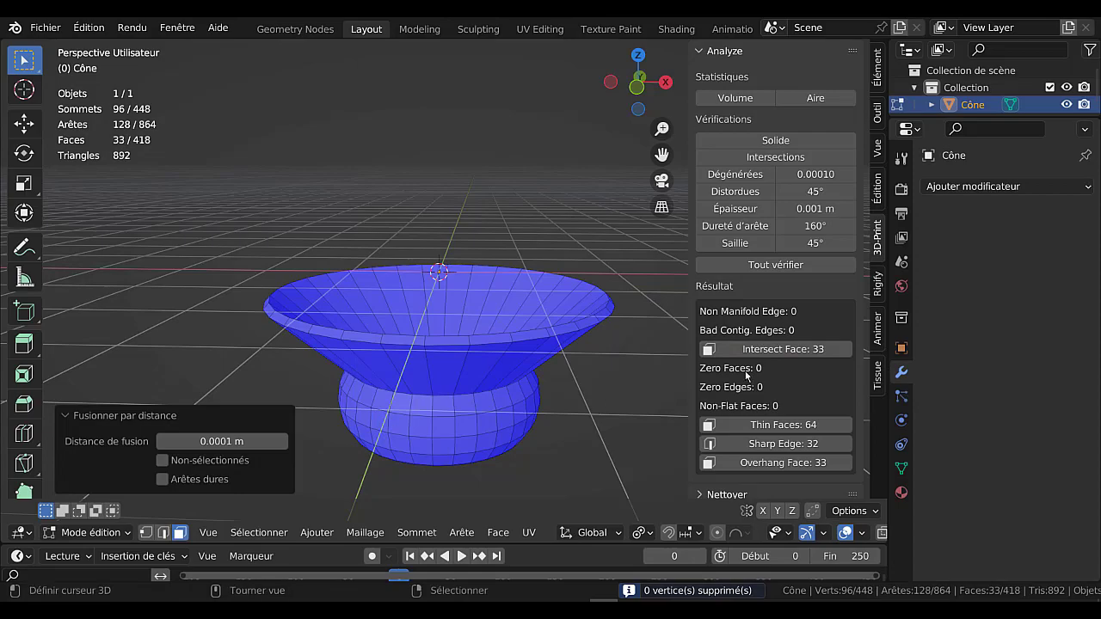
{"action": "middle_click_drag", "start_coordinate": [600, 409], "coordinate": [569, 442]}
{"action": "key", "text": "alt+z"}
{"action": "scroll", "coordinate": [569, 442], "scroll_direction": "up", "scroll_amount": 5}
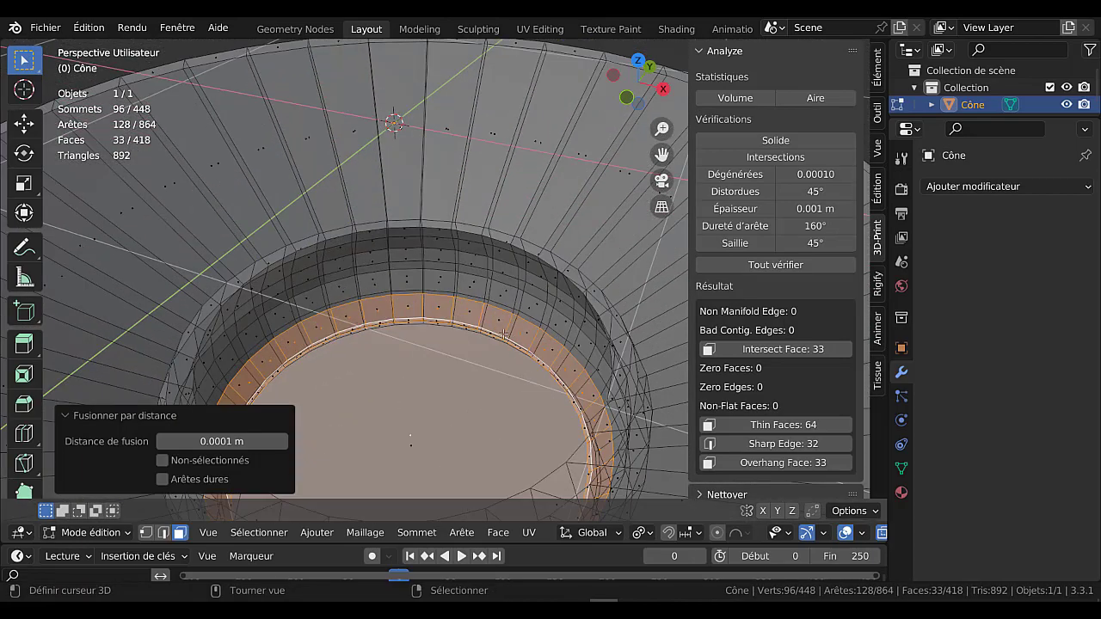
{"action": "left_click", "coordinate": [491, 364], "text": "shift"}
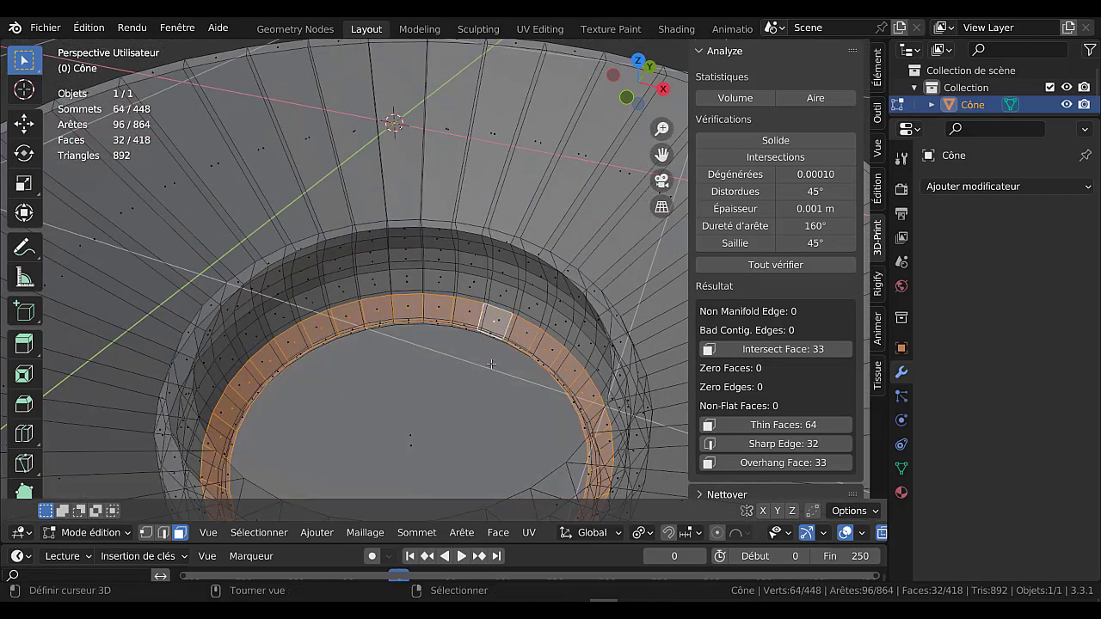
{"action": "key", "text": "x"}
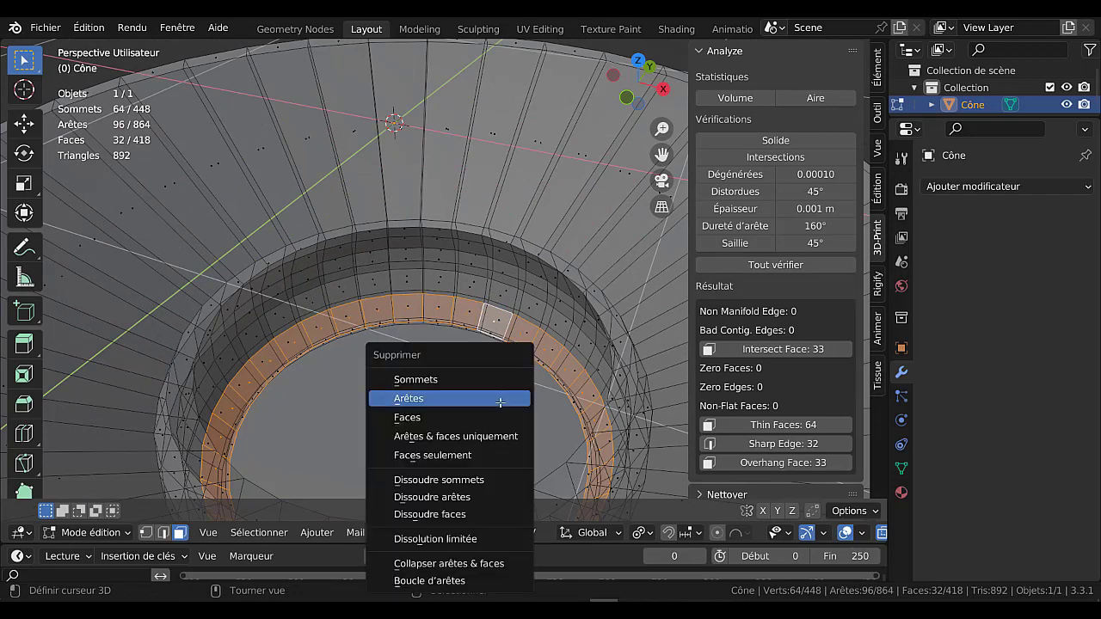
{"action": "left_click", "coordinate": [483, 416]}
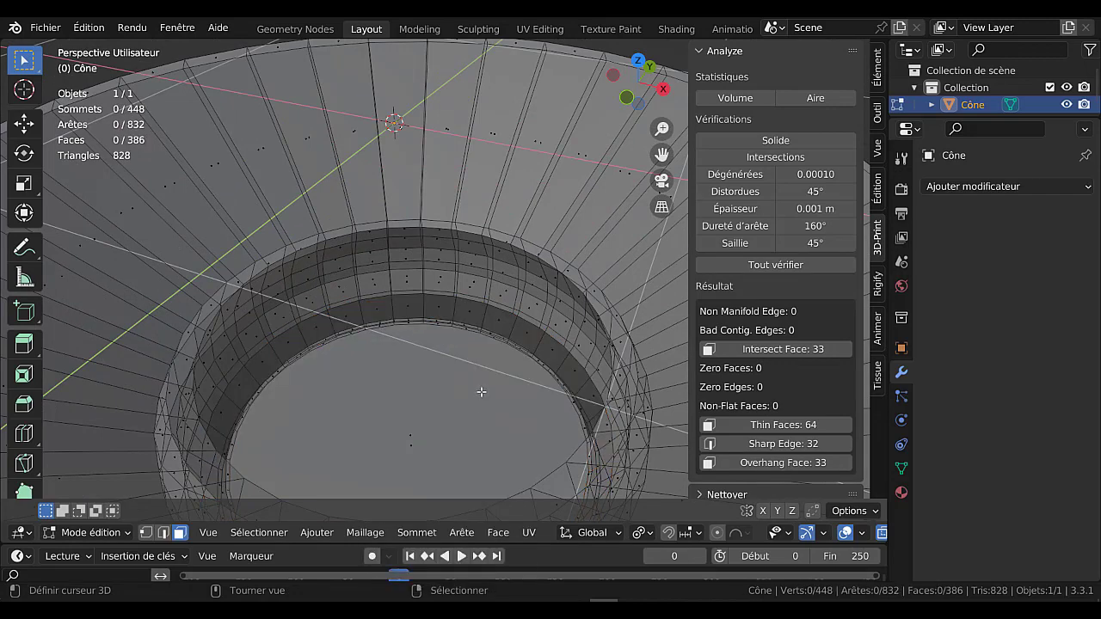
Step: Examine the edge loops around the inside of the vase's base by selecting them one at a time
{"action": "key", "text": "2"}
{"action": "middle_click_drag", "start_coordinate": [477, 370], "coordinate": [464, 355]}
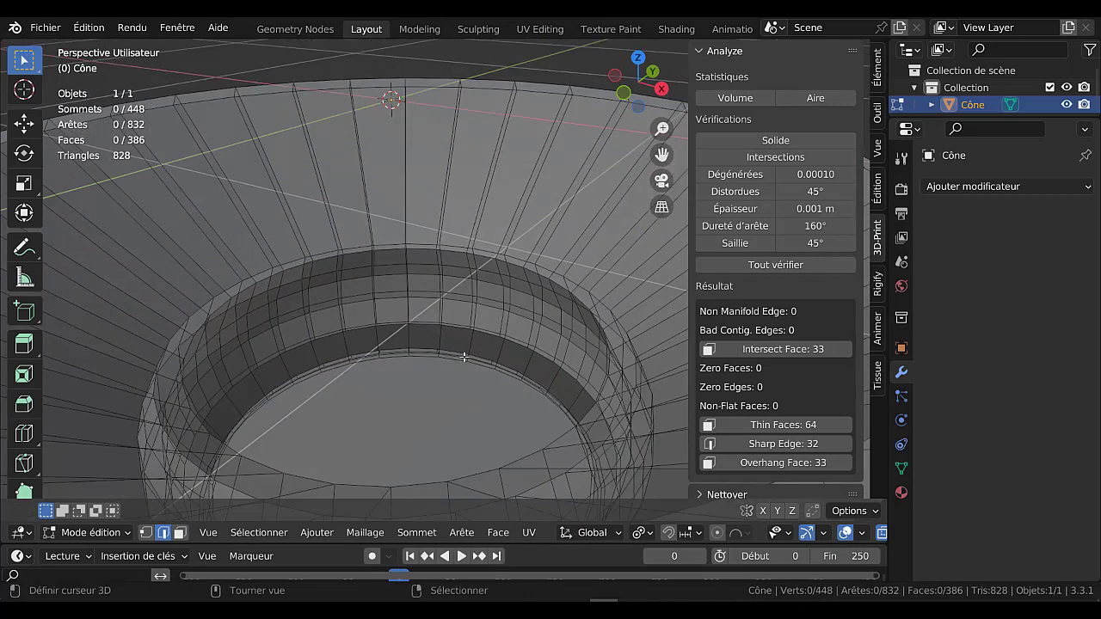
{"action": "scroll", "coordinate": [478, 357], "scroll_direction": "up", "scroll_amount": 1}
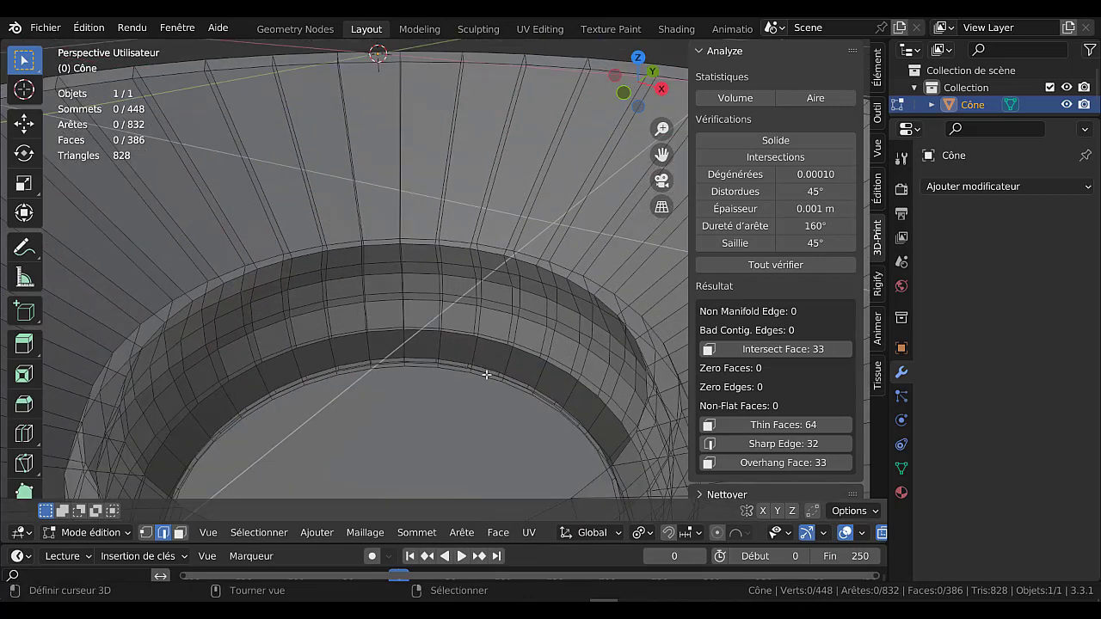
{"action": "left_click", "coordinate": [487, 376], "text": "alt"}
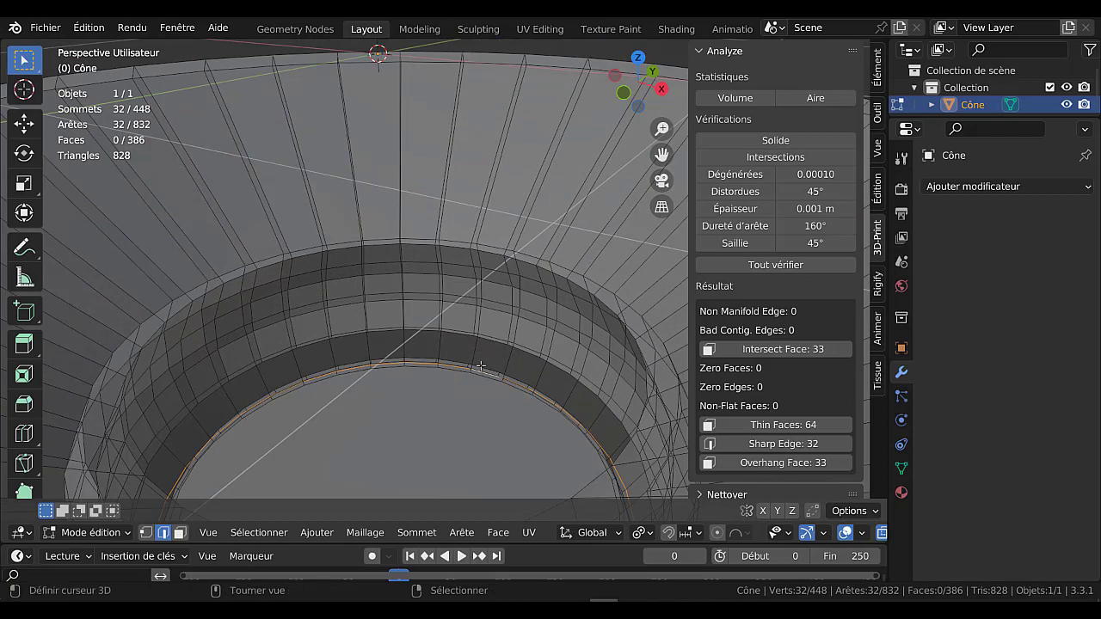
{"action": "mouse_move", "coordinate": [484, 351]}
{"action": "middle_mouse_down"}
{"action": "mouse_move", "coordinate": [487, 340]}
{"action": "mouse_move", "coordinate": [496, 364]}
{"action": "middle_mouse_up"}
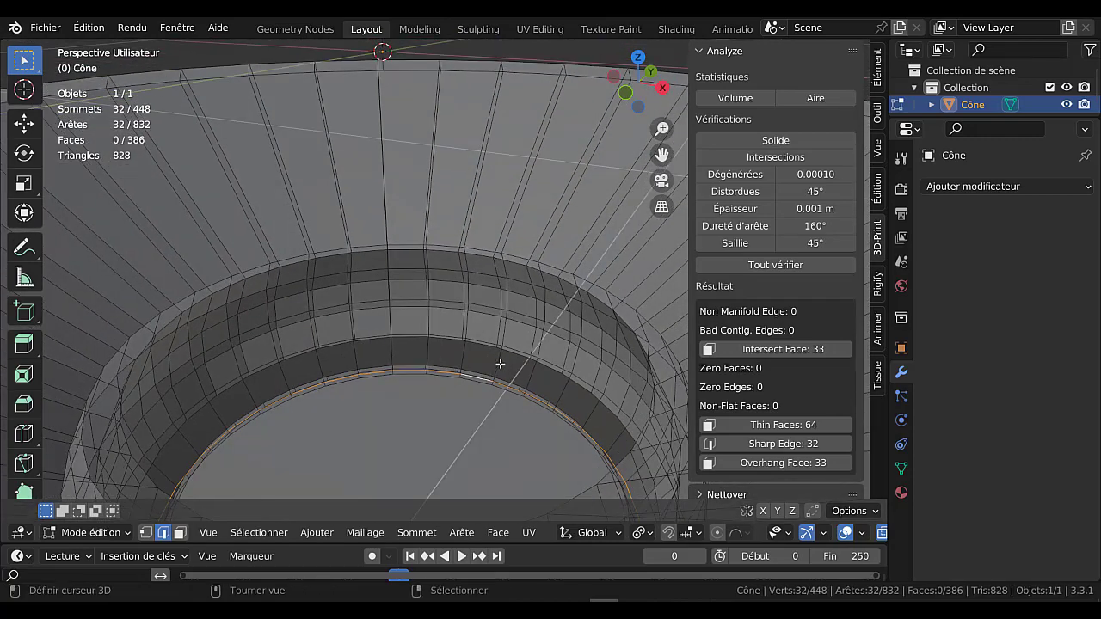
{"action": "left_click", "coordinate": [513, 348], "text": "alt"}
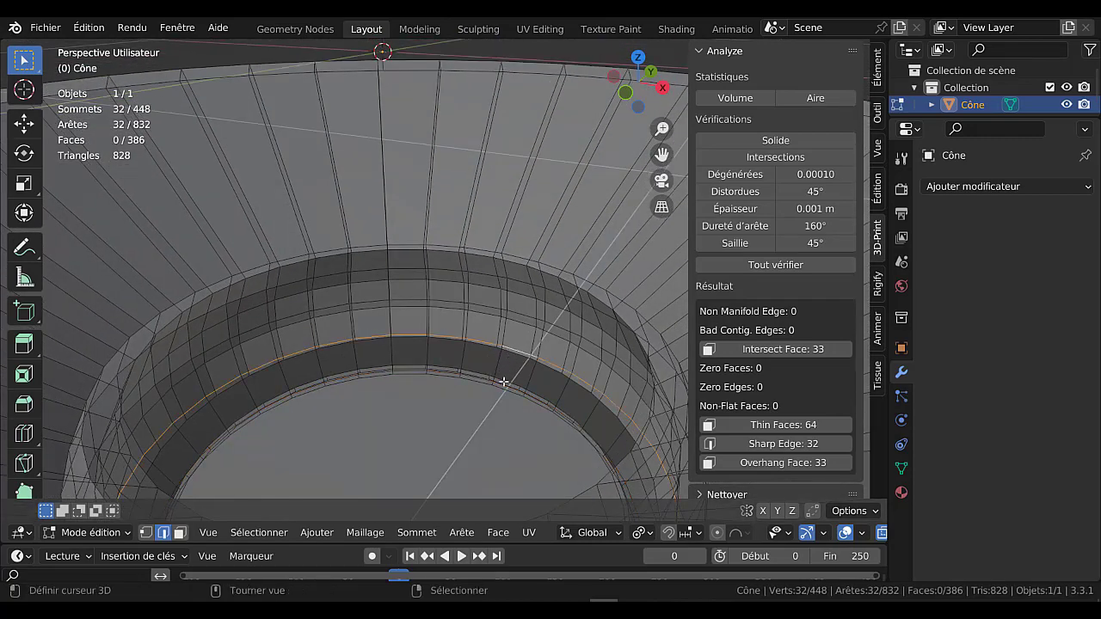
{"action": "scroll", "coordinate": [503, 381], "scroll_direction": "down", "scroll_amount": 5}
{"action": "middle_click_drag", "start_coordinate": [473, 387], "coordinate": [480, 303]}
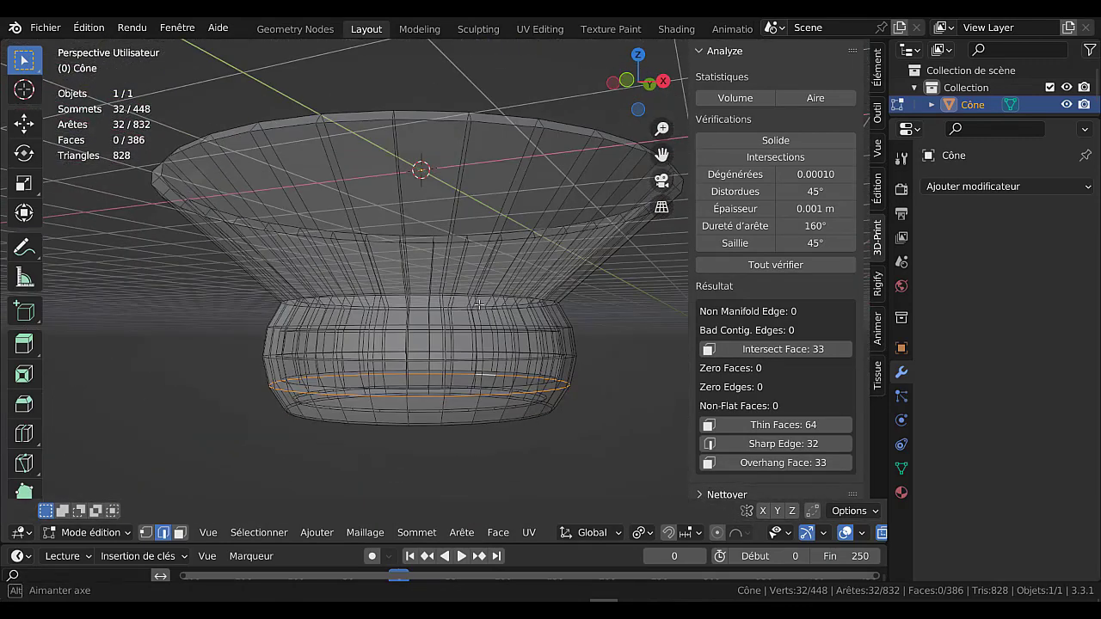
{"action": "left_click", "coordinate": [179, 533]}
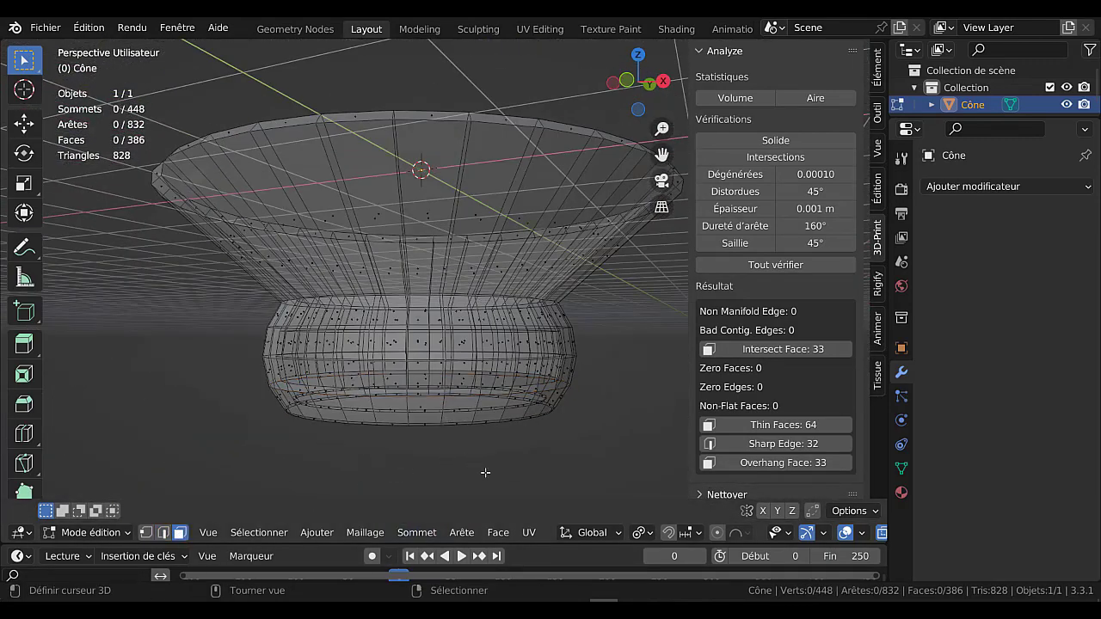
{"action": "key", "text": "alt+z"}
{"action": "middle_click_drag", "start_coordinate": [481, 470], "coordinate": [475, 353]}
{"action": "left_click", "coordinate": [475, 352], "text": "alt"}
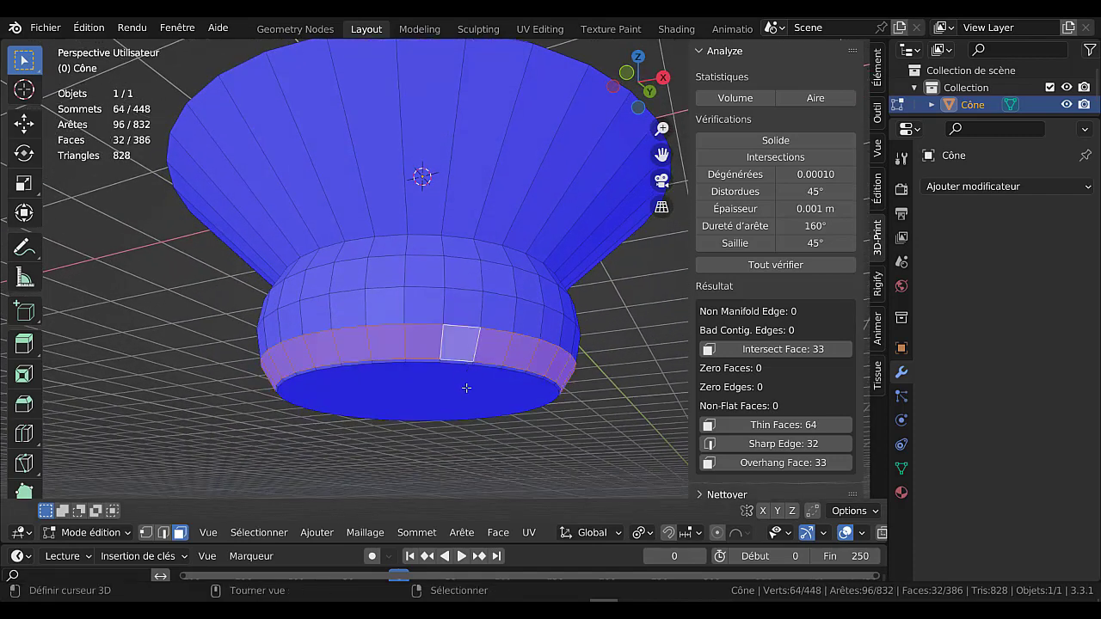
{"action": "left_click", "coordinate": [467, 389], "text": "alt+shift"}
{"action": "left_click", "coordinate": [579, 455]}
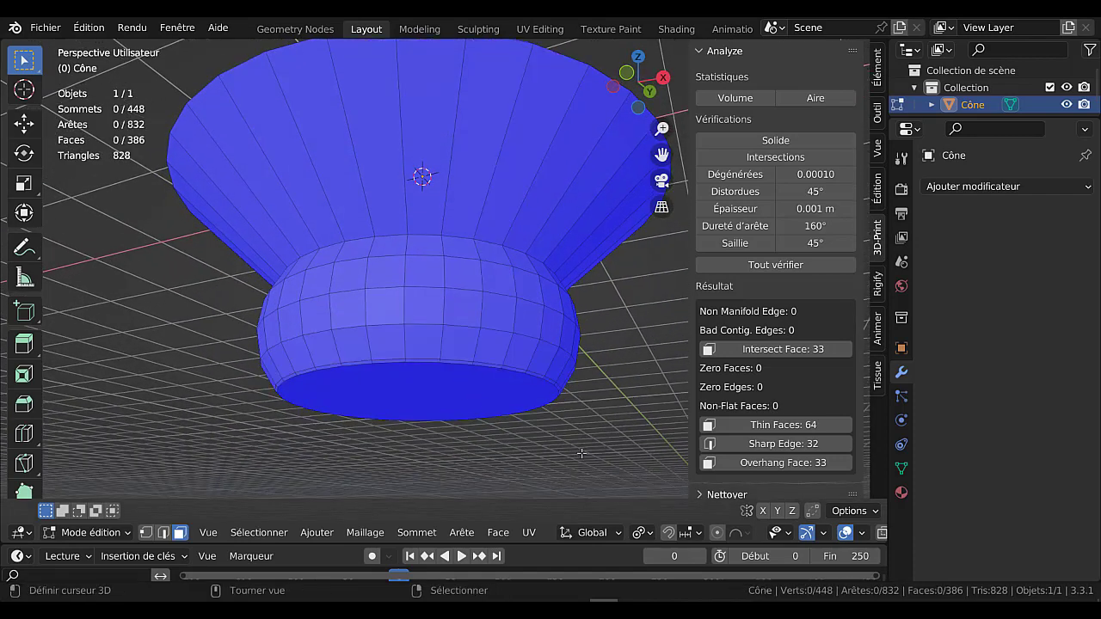
Step: In X-ray front view, box-select all vertices of the base's lowest section and delete them
{"action": "key", "text": "shift+z"}
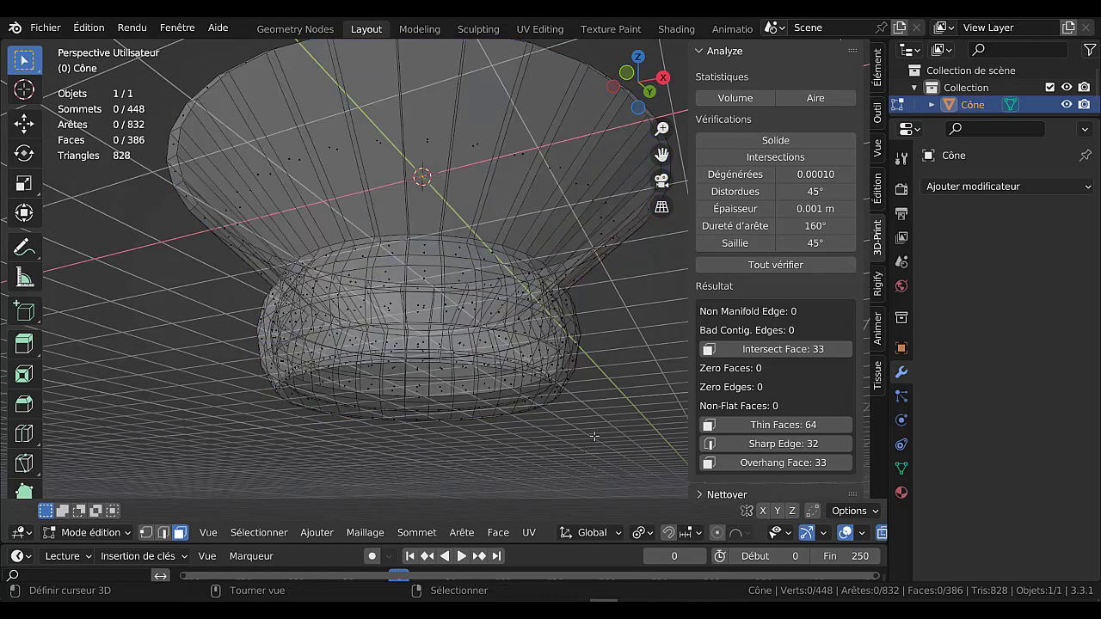
{"action": "key", "text": "1"}
{"action": "key", "text": "KP_1"}
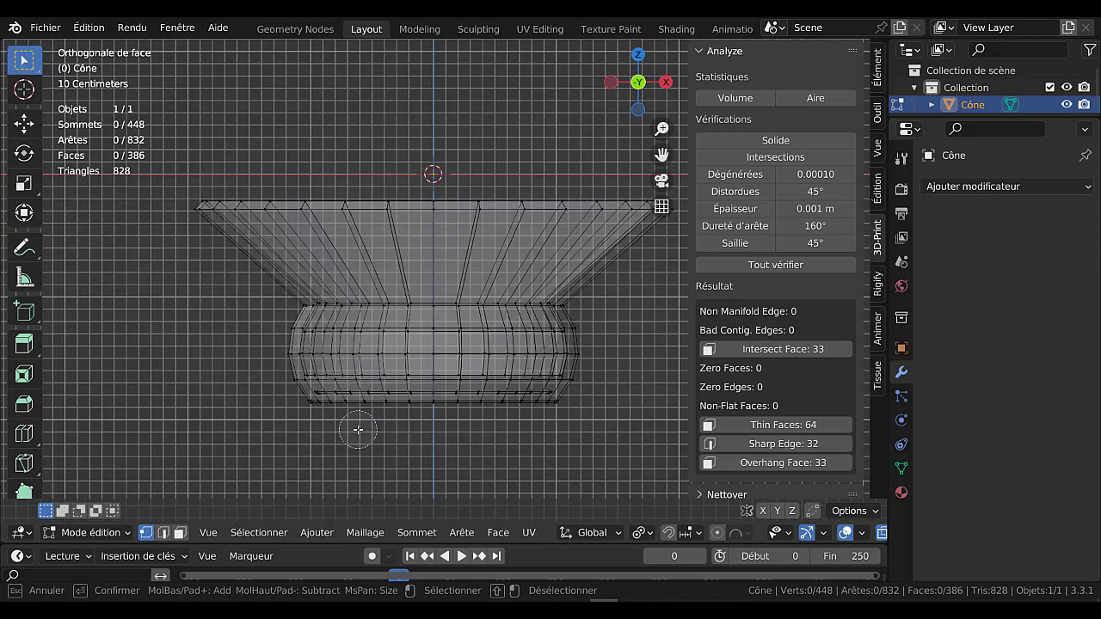
{"action": "key", "text": "Escape"}
{"action": "key", "text": "b"}
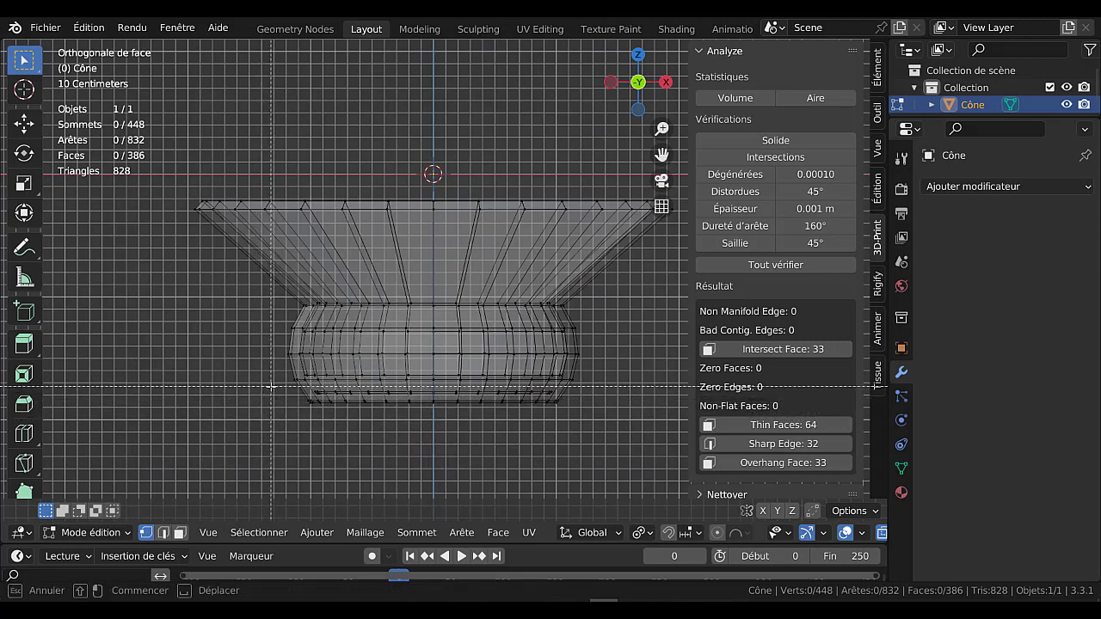
{"action": "left_click_drag", "start_coordinate": [270, 386], "coordinate": [597, 466]}
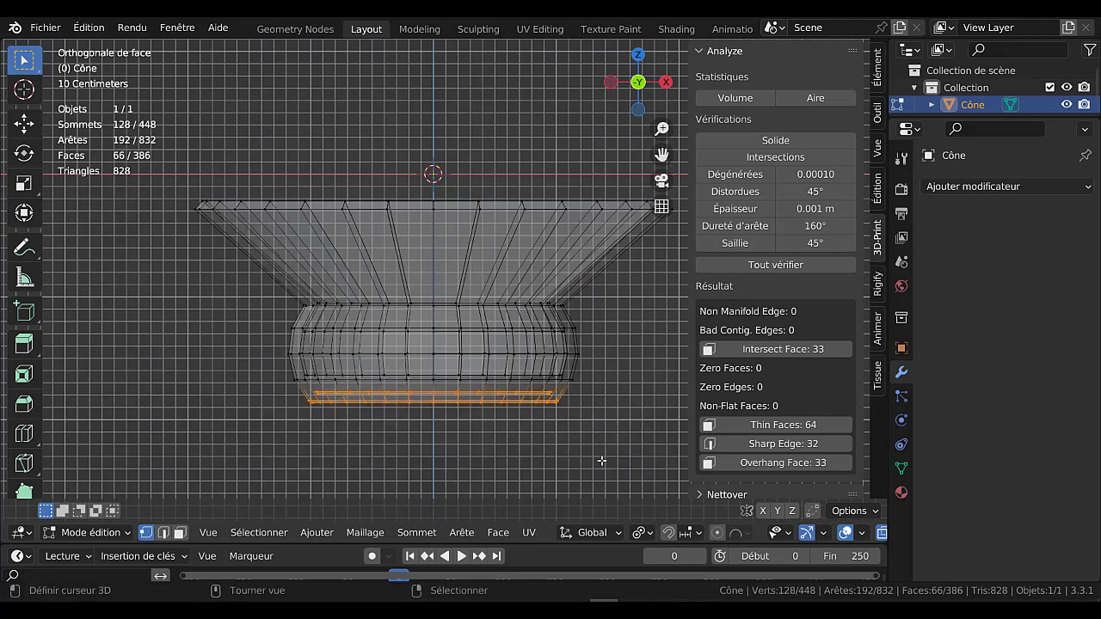
{"action": "key", "text": "x"}
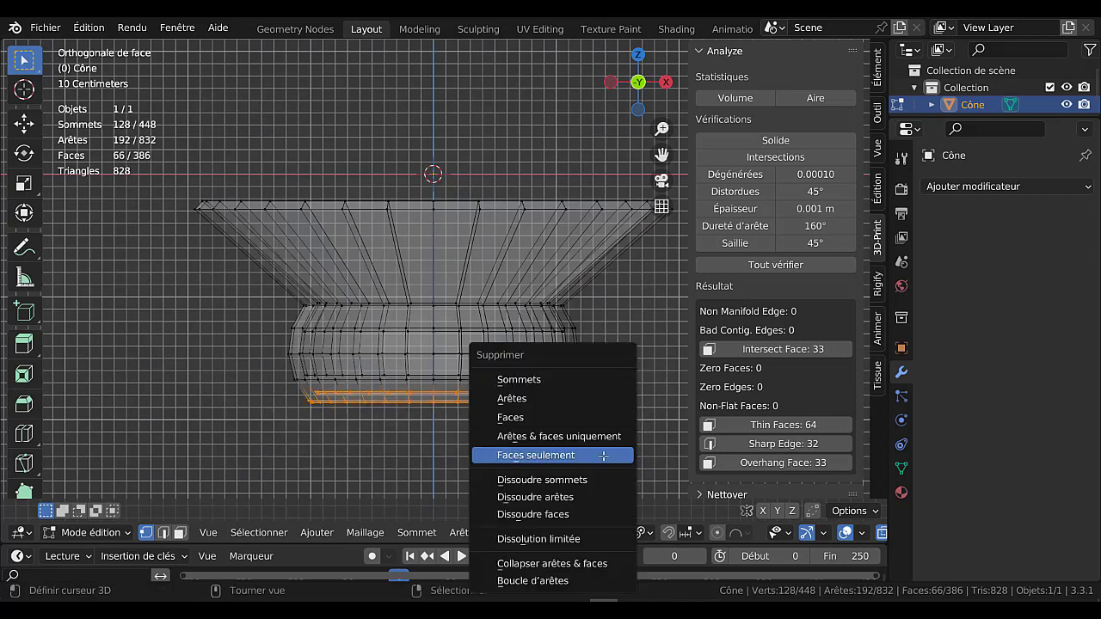
{"action": "left_click", "coordinate": [564, 382]}
Step: Select the outer wall's open bottom edge loop and move it down about 0.021 m along Z
{"action": "key", "text": "Tab"}
{"action": "middle_click_drag", "start_coordinate": [571, 406], "coordinate": [563, 358]}
{"action": "key", "text": "Tab"}
{"action": "scroll", "coordinate": [563, 358], "scroll_direction": "up", "scroll_amount": 2}
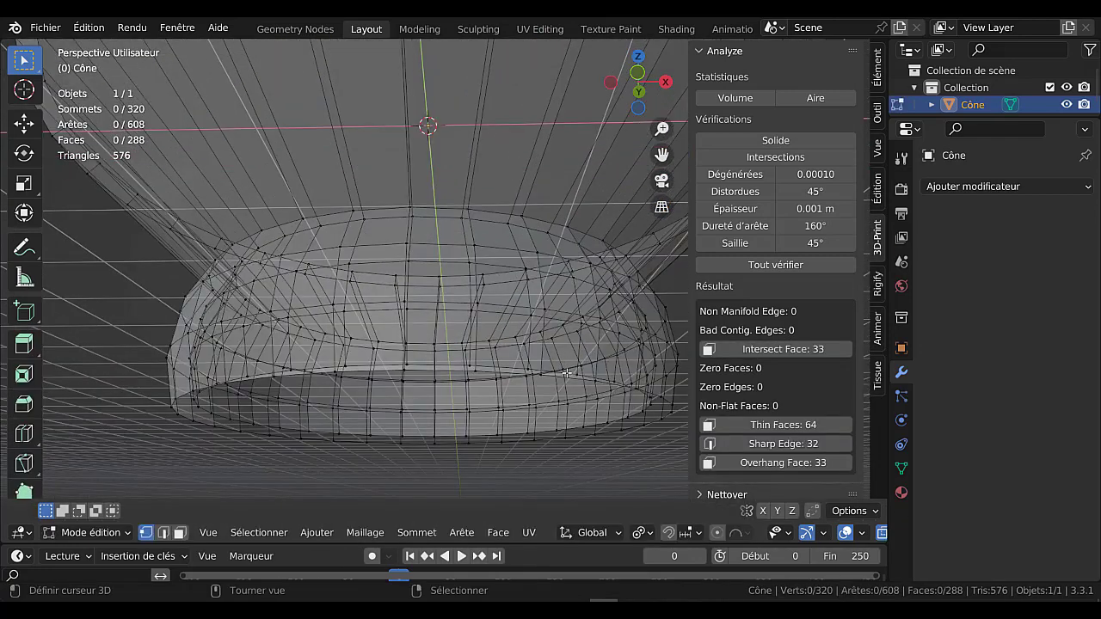
{"action": "left_click", "coordinate": [566, 372], "text": "alt"}
{"action": "scroll", "coordinate": [566, 373], "scroll_direction": "down", "scroll_amount": 3}
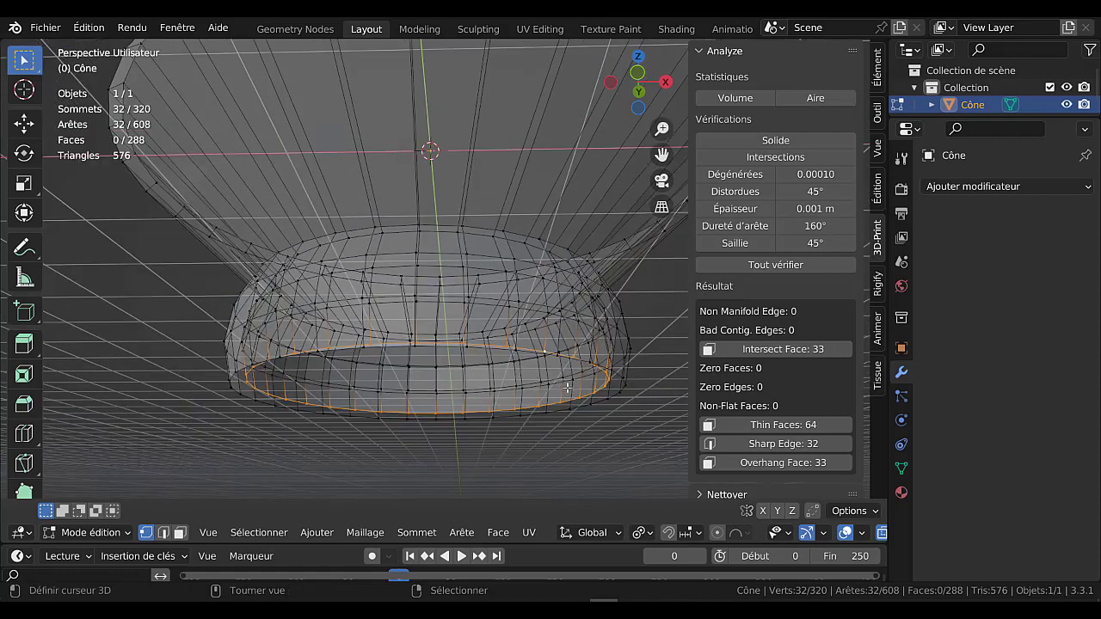
{"action": "scroll", "coordinate": [566, 373], "scroll_direction": "up", "scroll_amount": 1}
{"action": "left_click", "coordinate": [606, 415]}
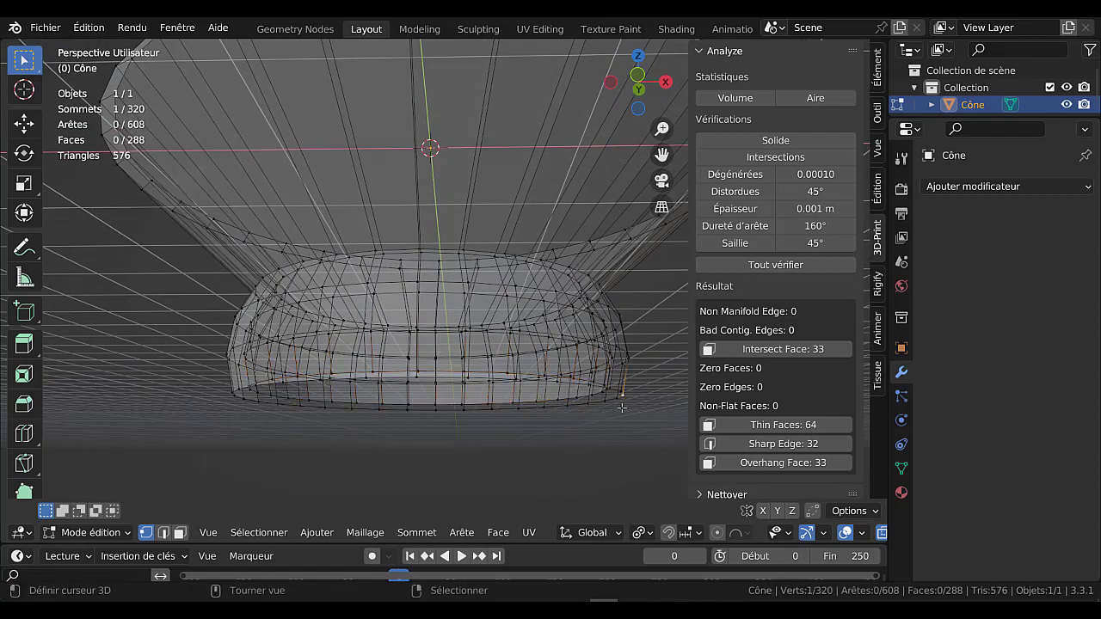
{"action": "mouse_move", "coordinate": [620, 410]}
{"action": "middle_mouse_down"}
{"action": "mouse_move", "coordinate": [626, 446]}
{"action": "mouse_move", "coordinate": [614, 423]}
{"action": "middle_mouse_up"}
{"action": "left_click", "coordinate": [609, 415], "text": "alt"}
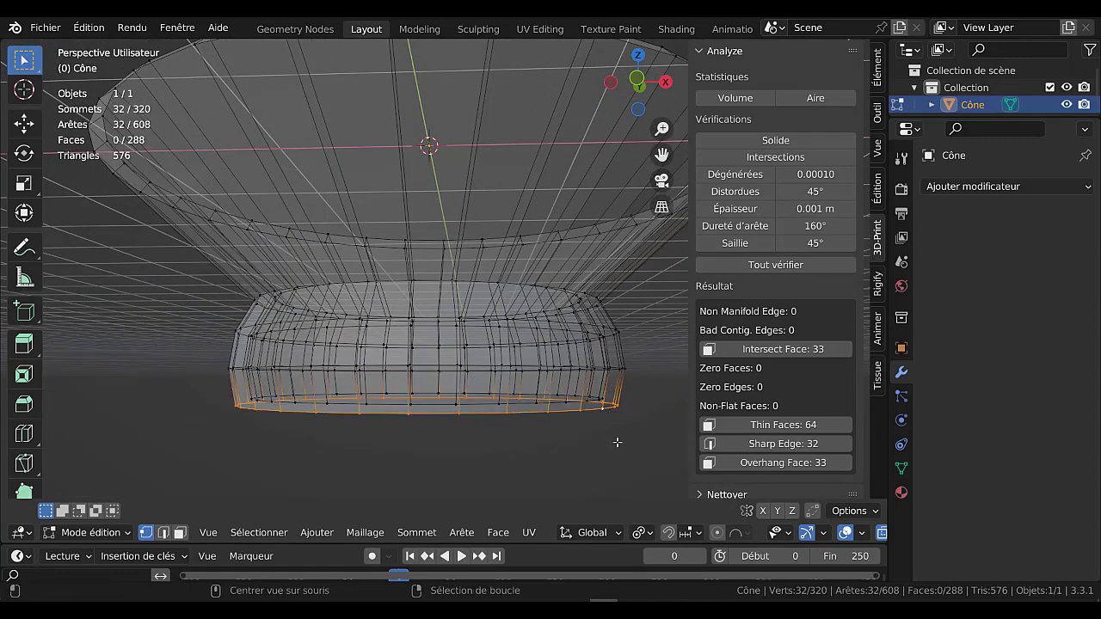
{"action": "key", "text": "g"}
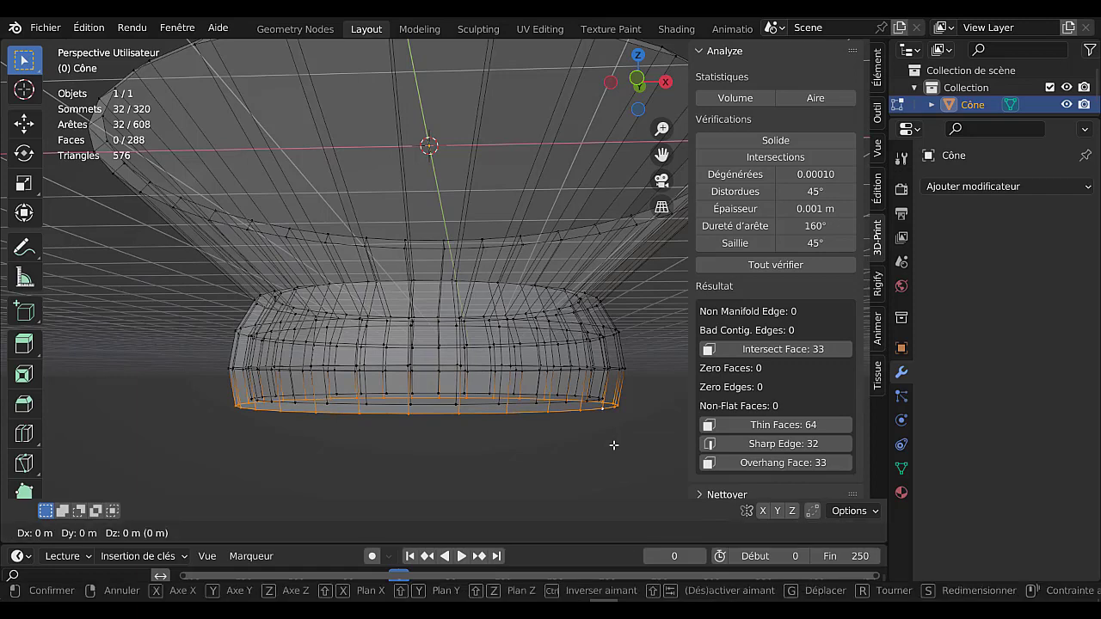
{"action": "key", "text": "z"}
{"action": "left_click", "coordinate": [617, 448]}
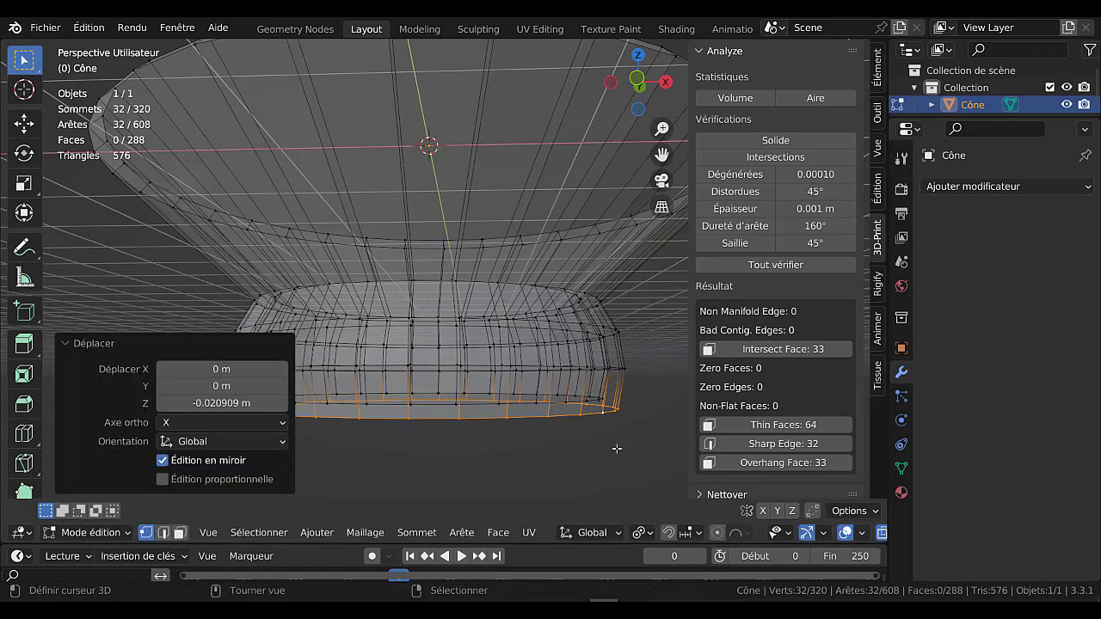
Step: Close both the outer and the inner open bottom loops of the vase with a face each
{"action": "key", "text": "f"}
{"action": "right_click", "coordinate": [617, 448], "text": "shift"}
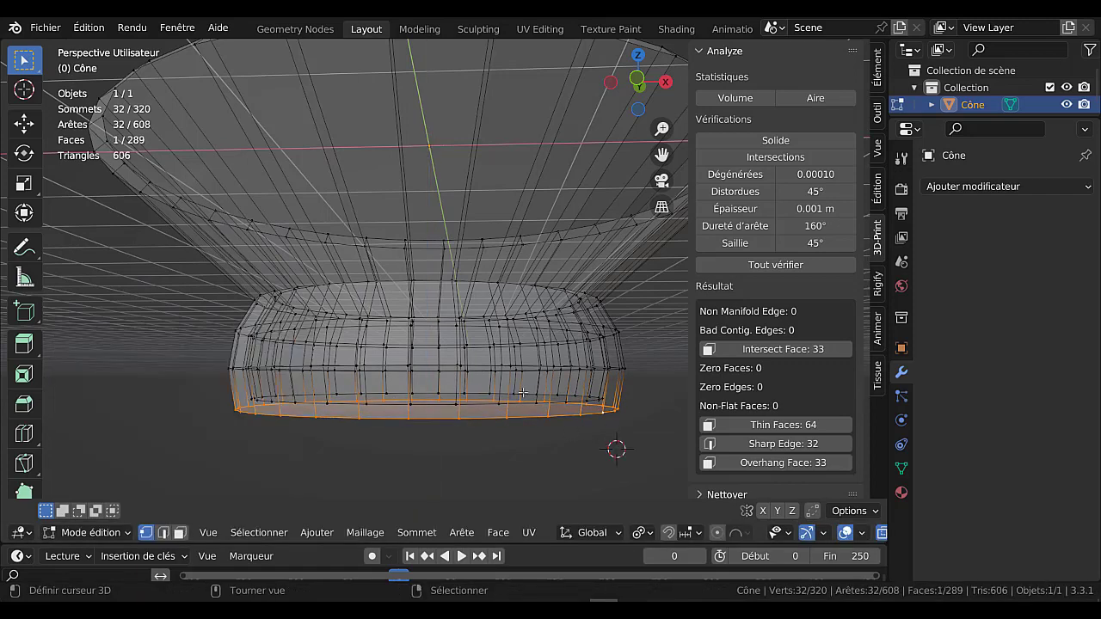
{"action": "left_click", "coordinate": [523, 392], "text": "alt"}
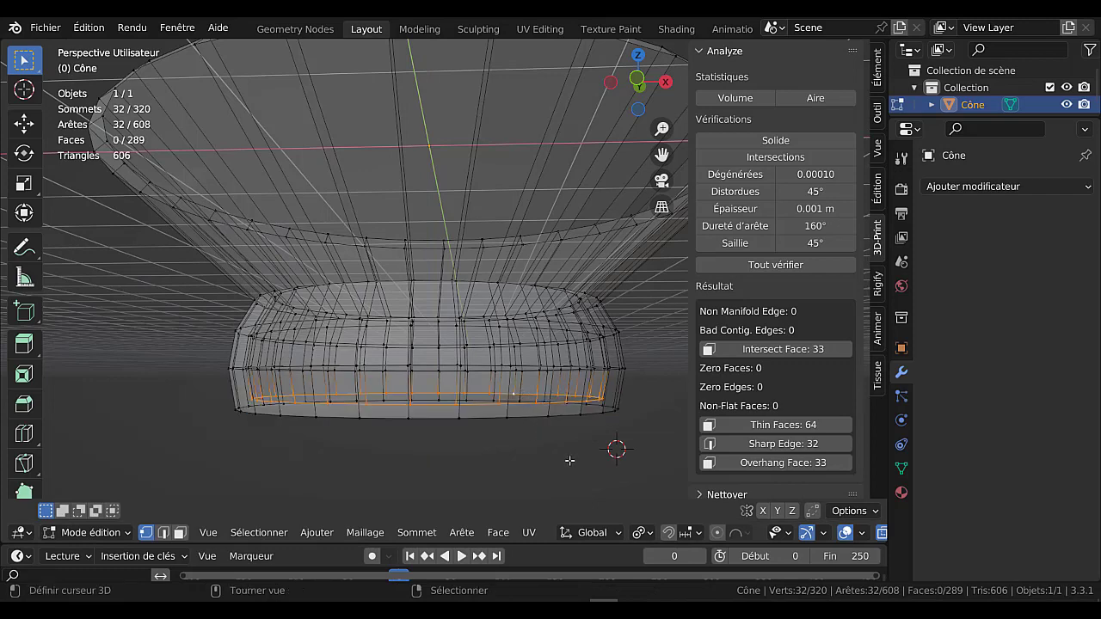
{"action": "key", "text": "f"}
Step: Run all the 3D-print checks on the mesh and inspect the vase's face orientation with X-ray turned off
{"action": "key", "text": "Tab"}
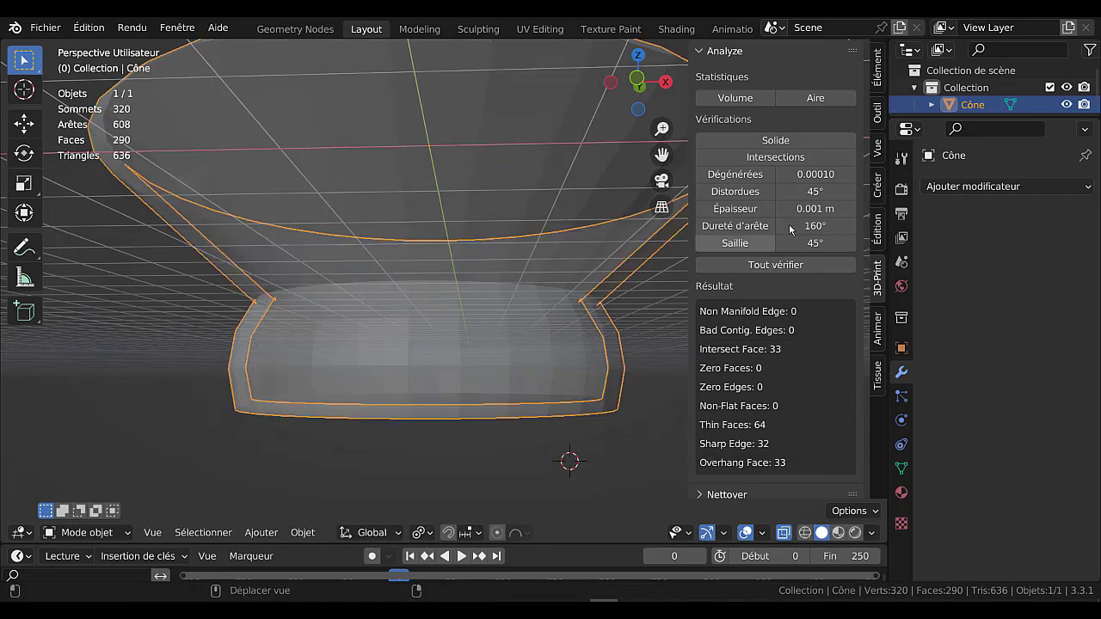
{"action": "left_click", "coordinate": [792, 265]}
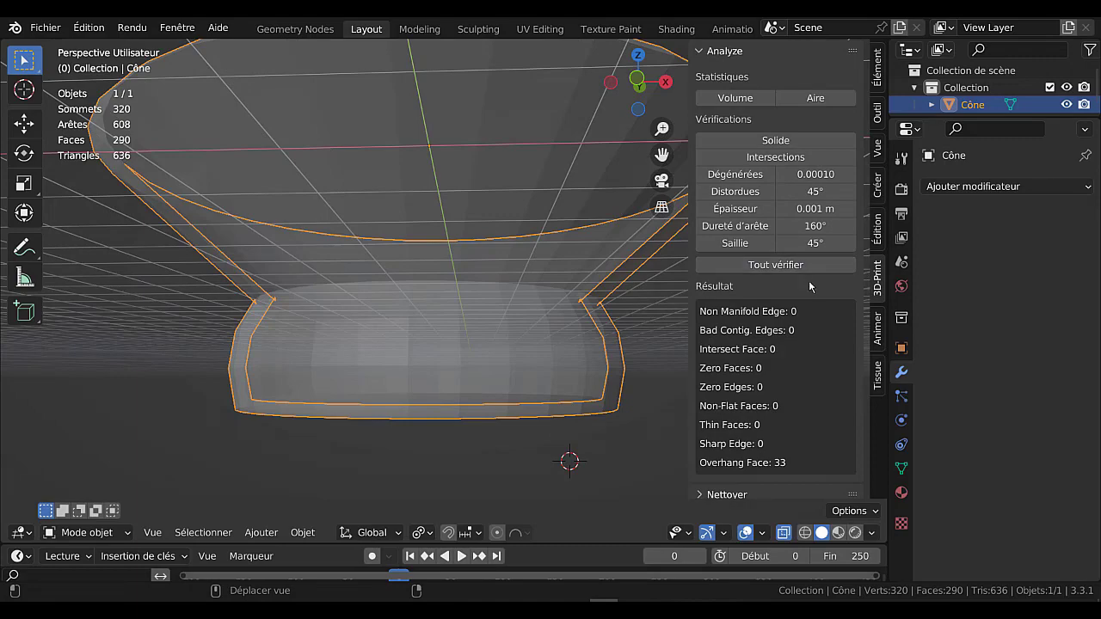
{"action": "key", "text": "Tab"}
{"action": "scroll", "coordinate": [602, 447], "scroll_direction": "down", "scroll_amount": 6}
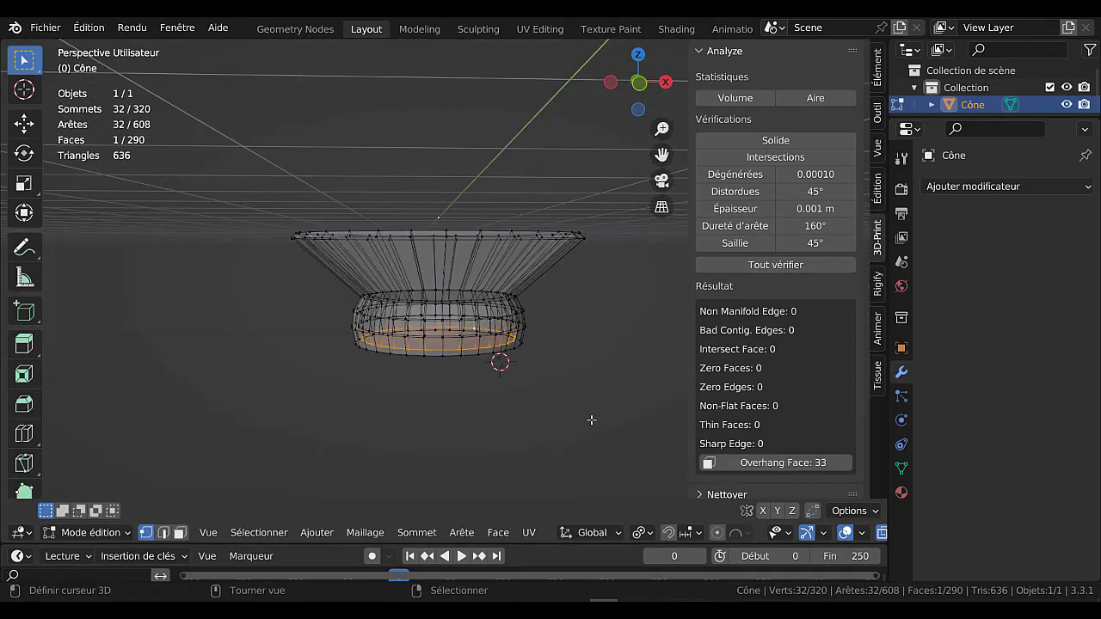
{"action": "key", "text": "alt+z"}
{"action": "middle_click_drag", "start_coordinate": [591, 420], "coordinate": [551, 365]}
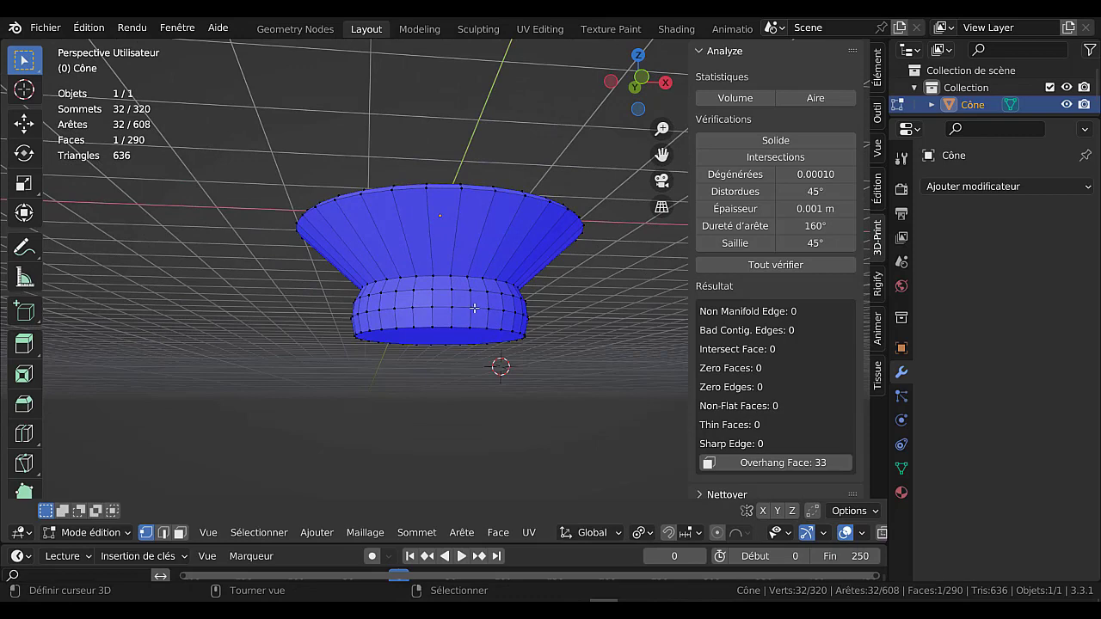
{"action": "middle_click_drag", "start_coordinate": [517, 316], "coordinate": [517, 301]}
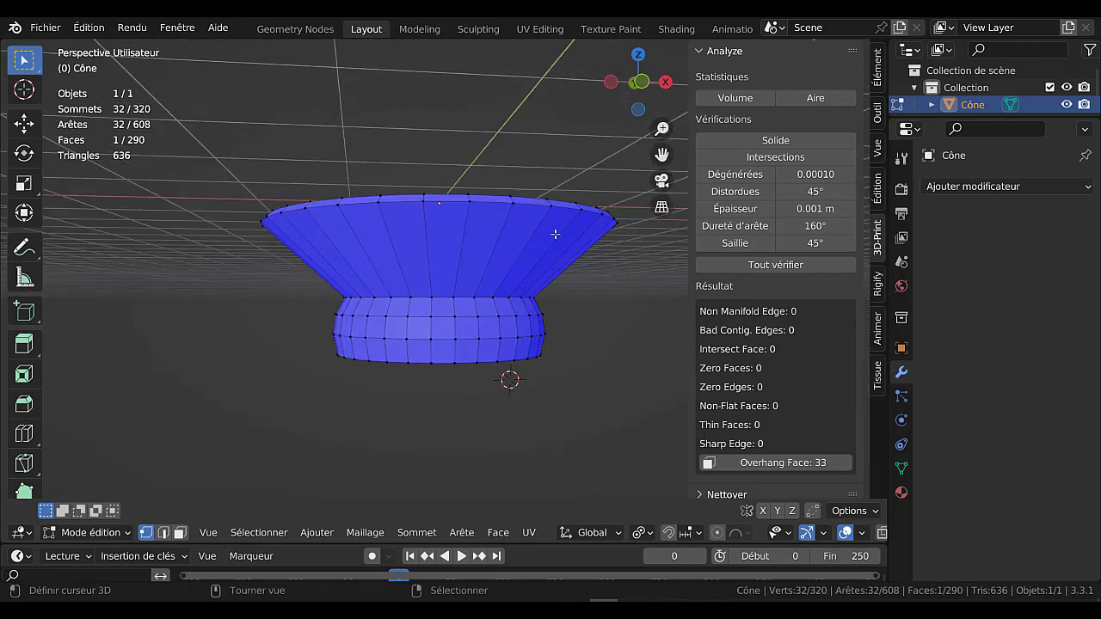
{"action": "scroll", "coordinate": [603, 350], "scroll_direction": "down", "scroll_amount": 2}
{"action": "middle_click_drag", "start_coordinate": [603, 347], "coordinate": [582, 376]}
Step: Apply auto smooth shading to the vase in Object Mode
{"action": "key", "text": "Tab"}
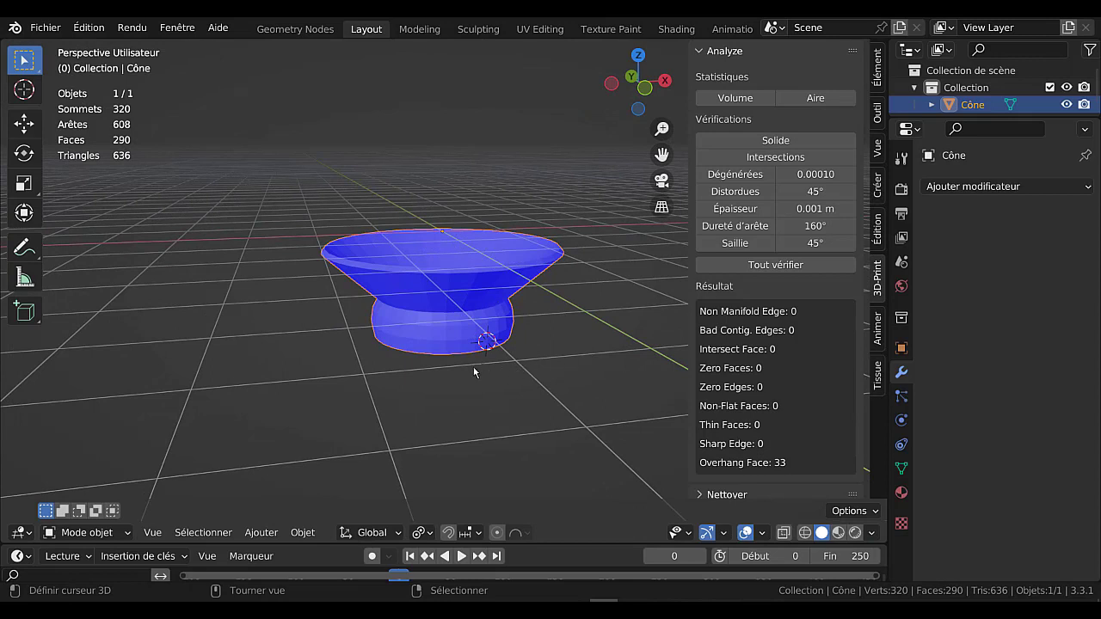
{"action": "key", "text": "q"}
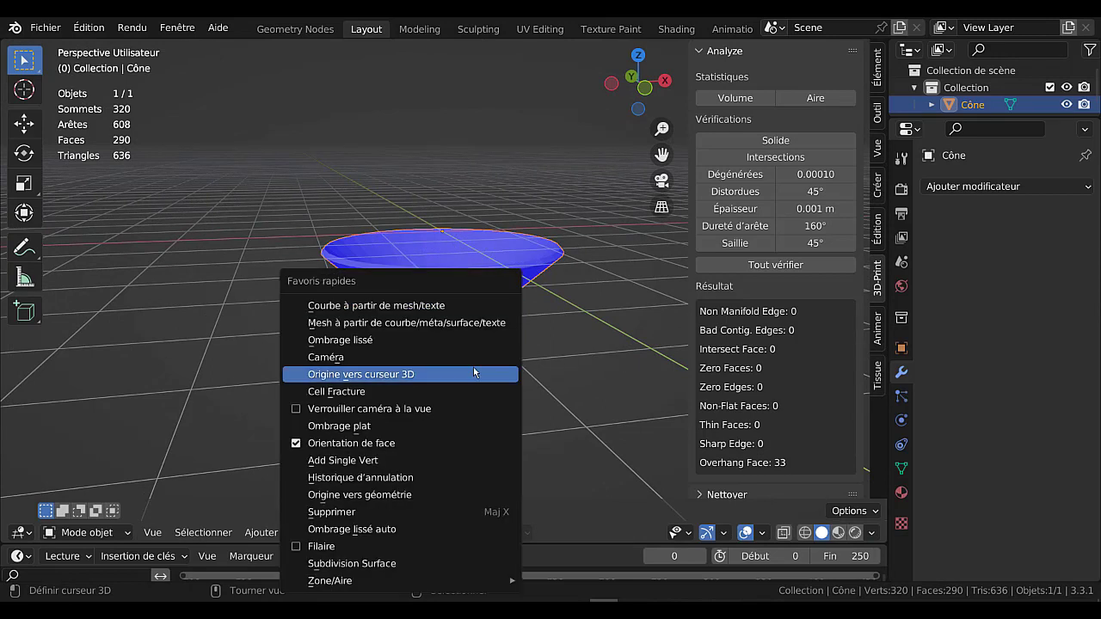
{"action": "left_click", "coordinate": [354, 530]}
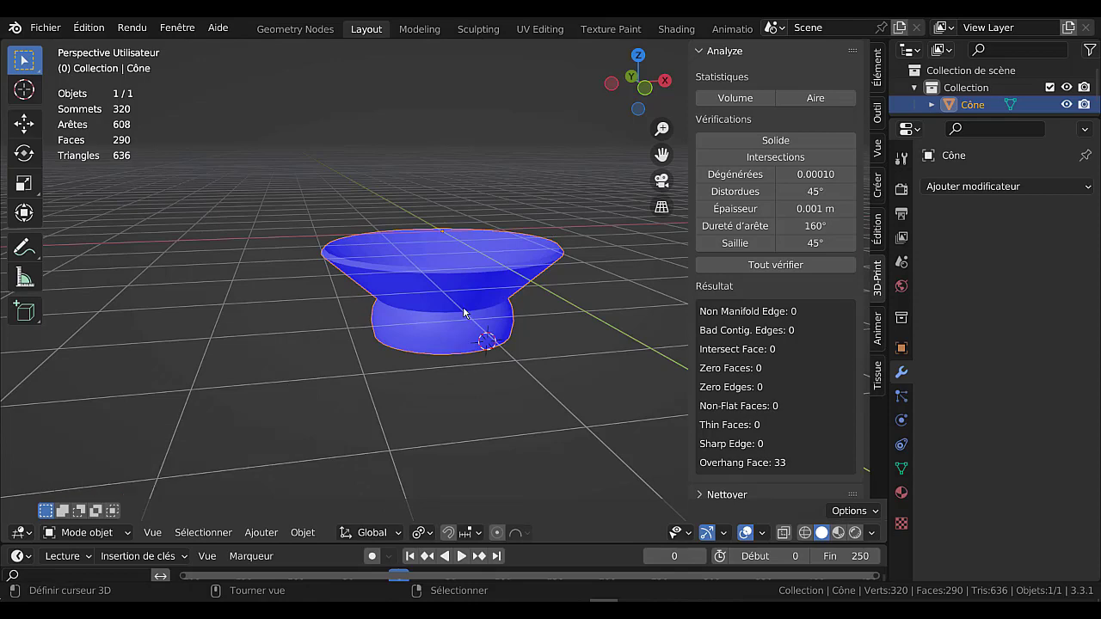
Step: Delete the vase and add a torus with a 1 m major and 0.25 m minor radius at the 3D cursor
{"action": "key", "text": "x"}
{"action": "left_click", "coordinate": [465, 311]}
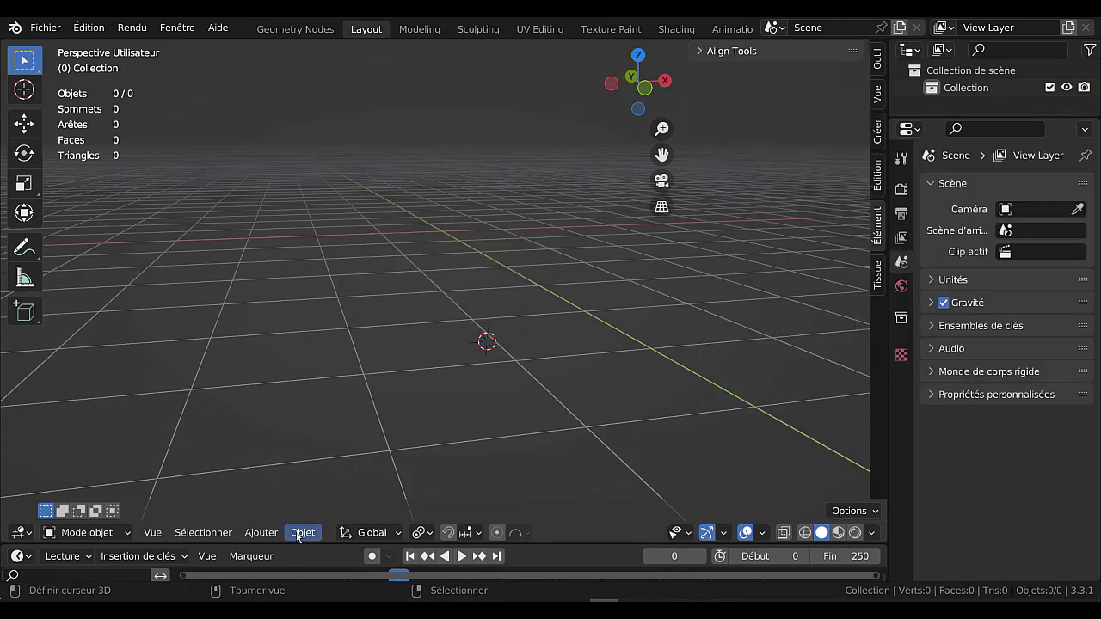
{"action": "left_click", "coordinate": [298, 534]}
{"action": "mouse_move", "coordinate": [256, 527]}
{"action": "mouse_move", "coordinate": [296, 511]}
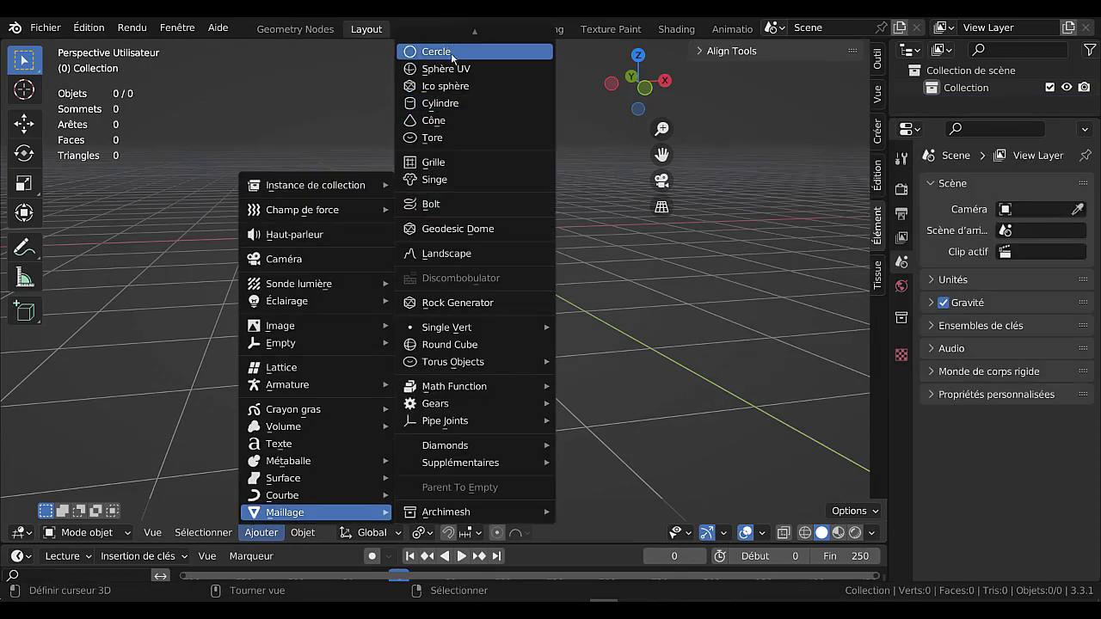
{"action": "scroll", "coordinate": [452, 57], "scroll_direction": "up", "scroll_amount": 1}
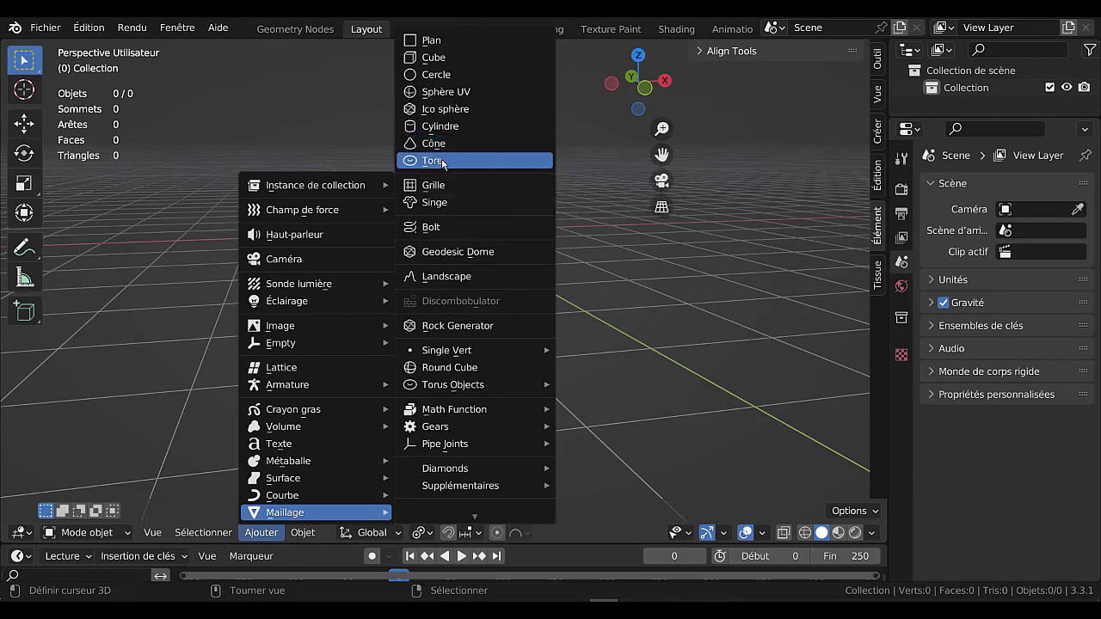
{"action": "left_click", "coordinate": [442, 161]}
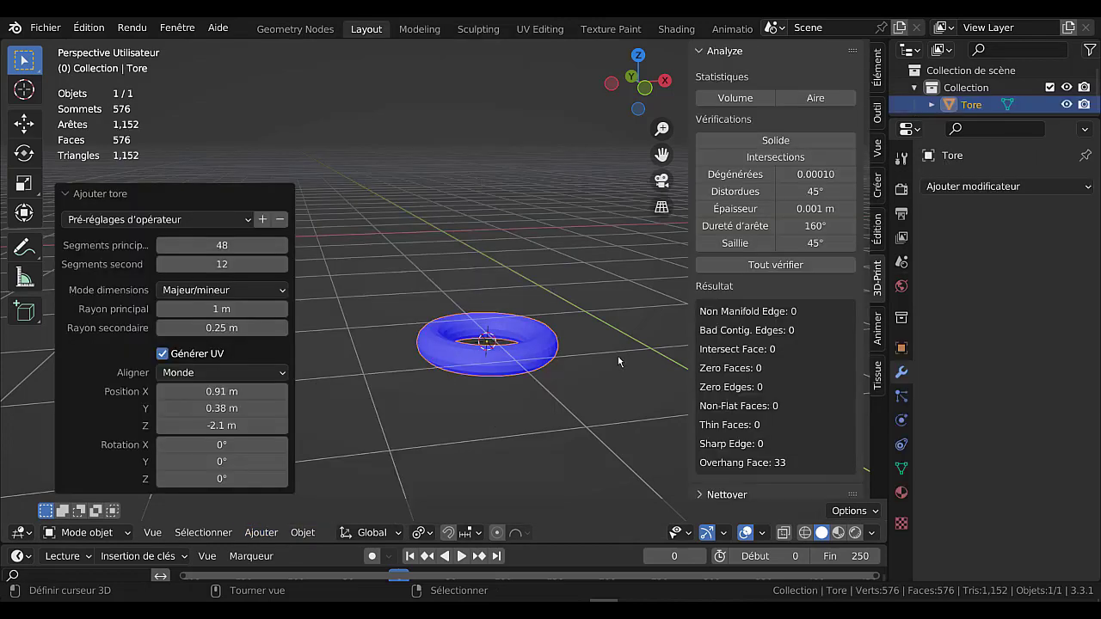
{"action": "key", "text": "KP_1"}
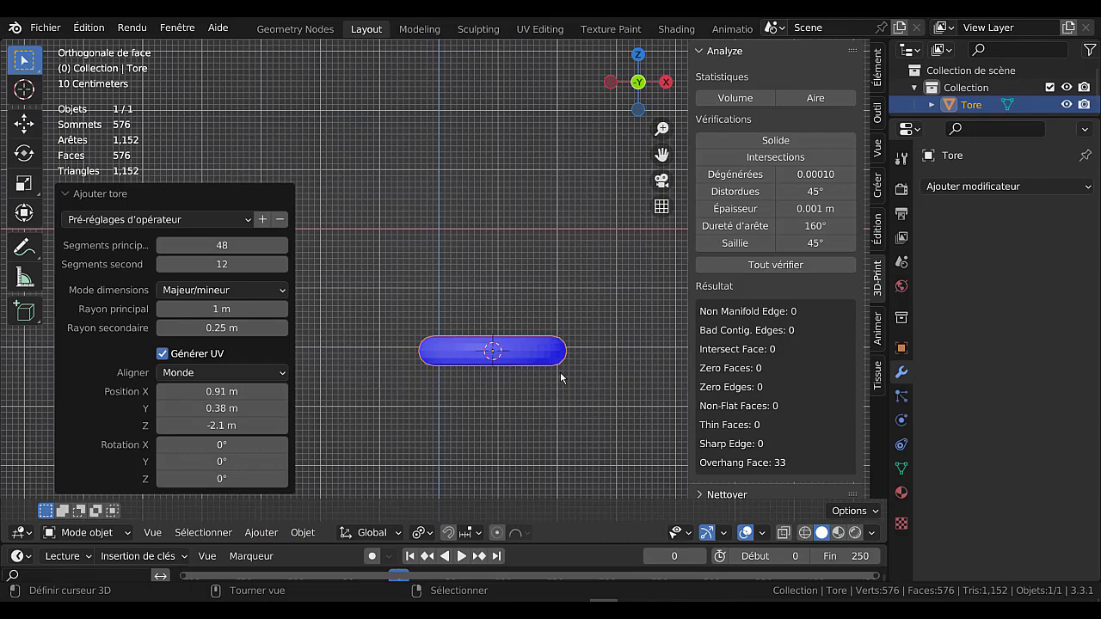
Step: Open the torus in Edit Mode with X-ray on and nothing selected
{"action": "middle_click_drag", "start_coordinate": [536, 345], "coordinate": [524, 282], "text": "shift"}
{"action": "scroll", "coordinate": [598, 313], "scroll_direction": "up", "scroll_amount": 1}
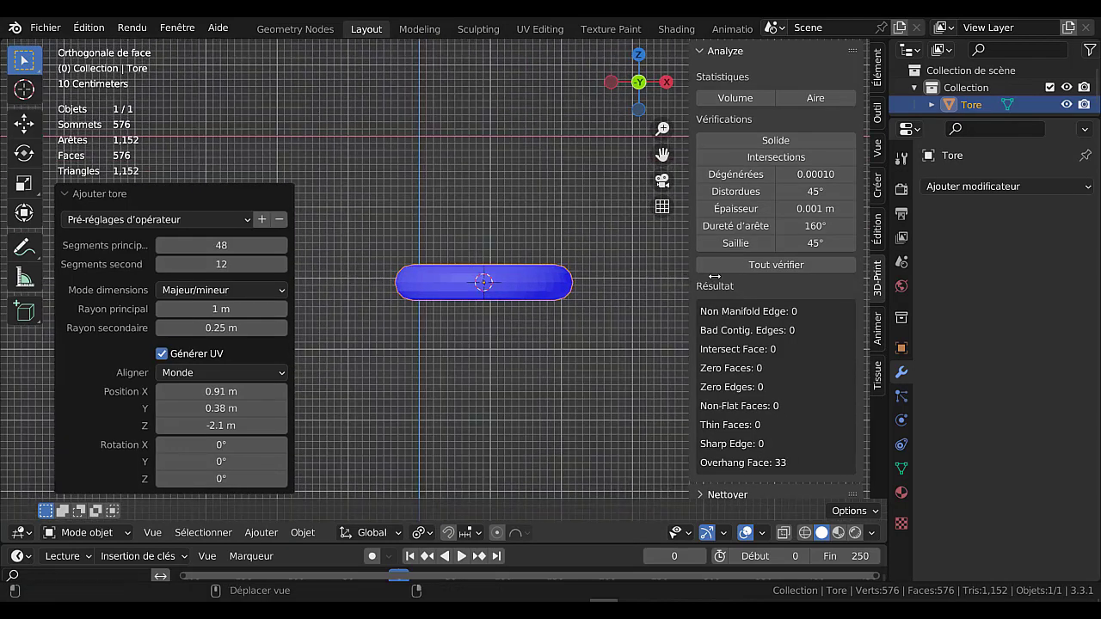
{"action": "left_click_drag", "start_coordinate": [689, 318], "coordinate": [735, 319]}
{"action": "scroll", "coordinate": [604, 314], "scroll_direction": "up", "scroll_amount": 3}
{"action": "key", "text": "Tab"}
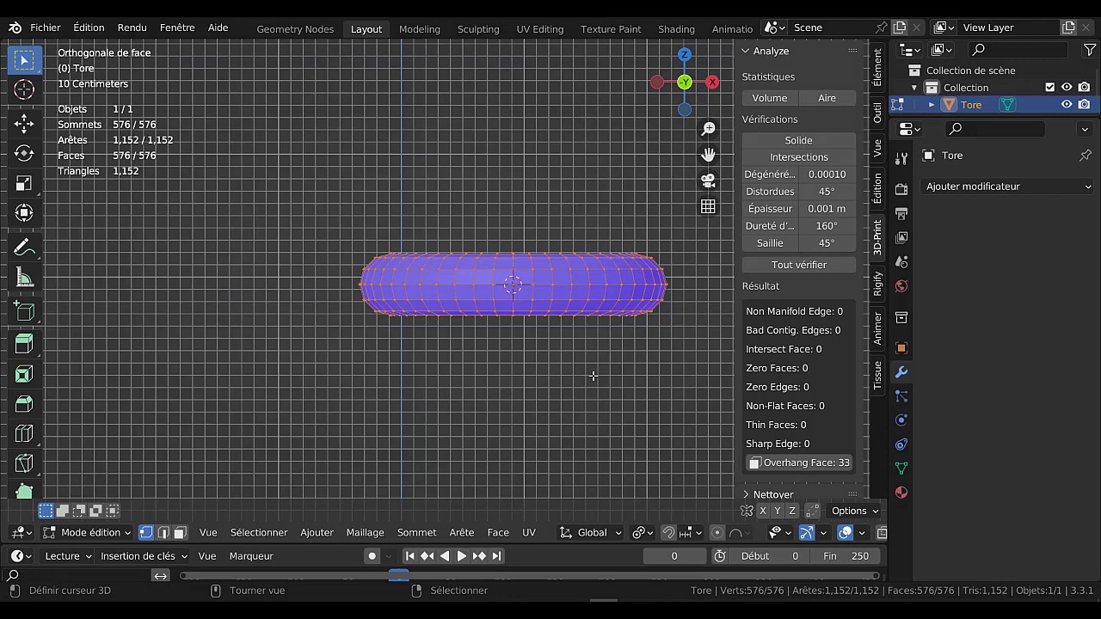
{"action": "key", "text": "alt"}
{"action": "key", "text": "alt+z"}
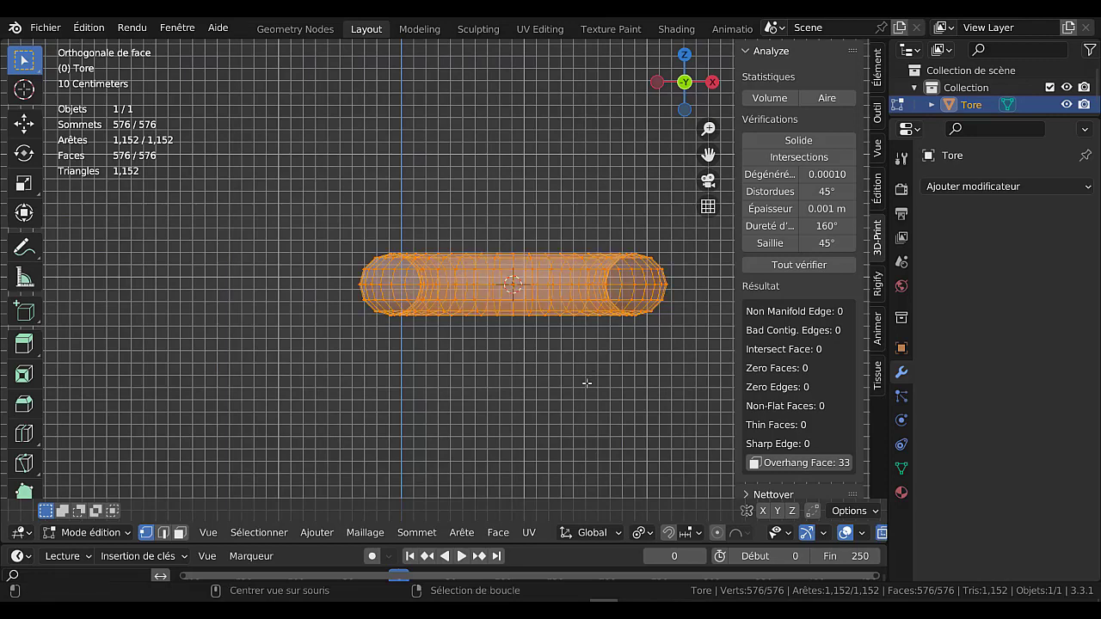
{"action": "key", "text": "alt+a"}
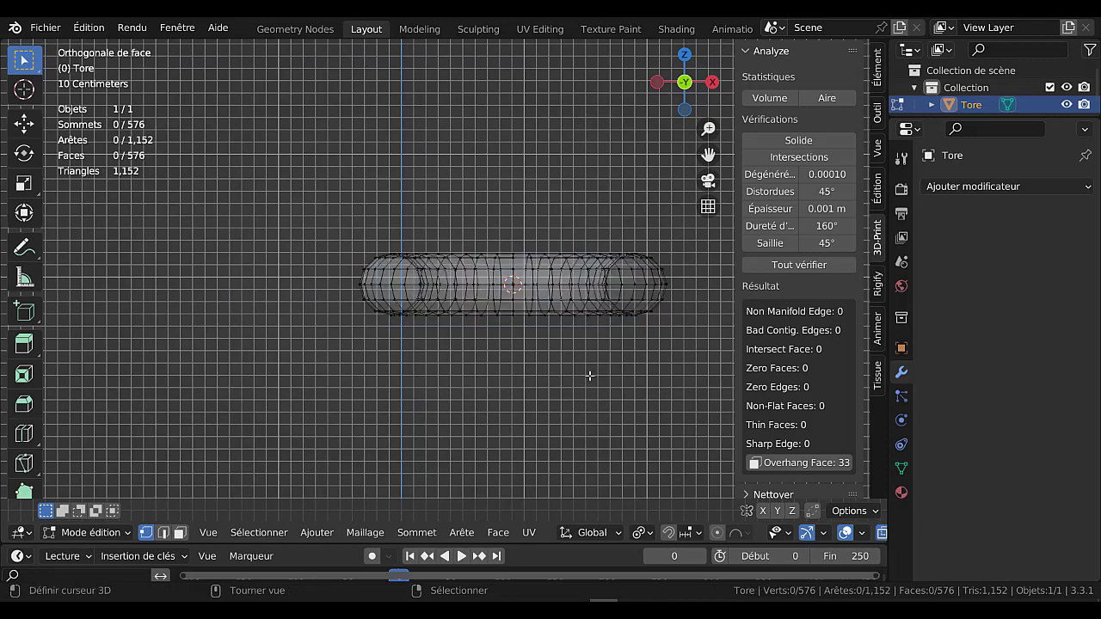
Step: Delete the vertices along the top and bottom of the torus to leave two separate bands
{"action": "middle_click_drag", "start_coordinate": [589, 376], "coordinate": [543, 379], "text": "shift"}
{"action": "key", "text": "b"}
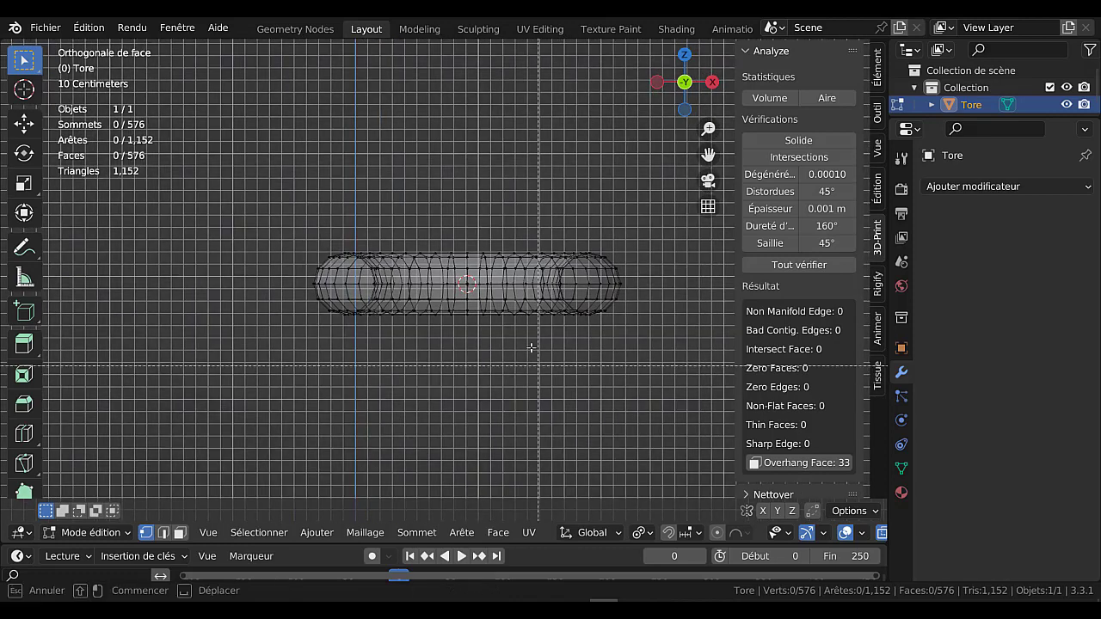
{"action": "left_click_drag", "start_coordinate": [287, 226], "coordinate": [623, 258]}
{"action": "key", "text": "b"}
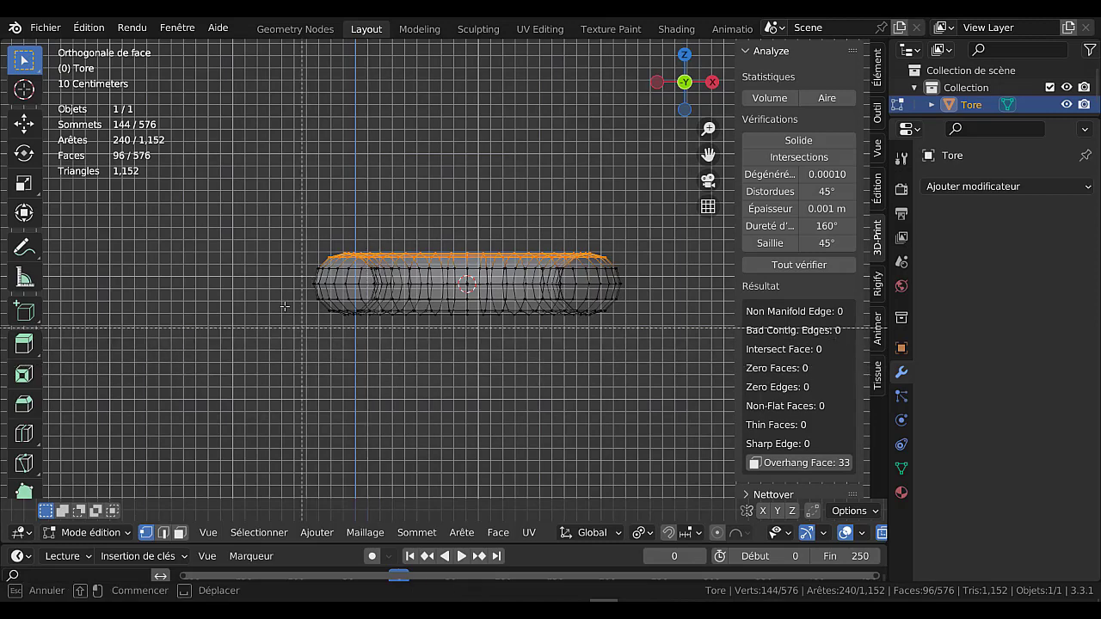
{"action": "left_click_drag", "start_coordinate": [285, 307], "coordinate": [658, 370]}
{"action": "key", "text": "x"}
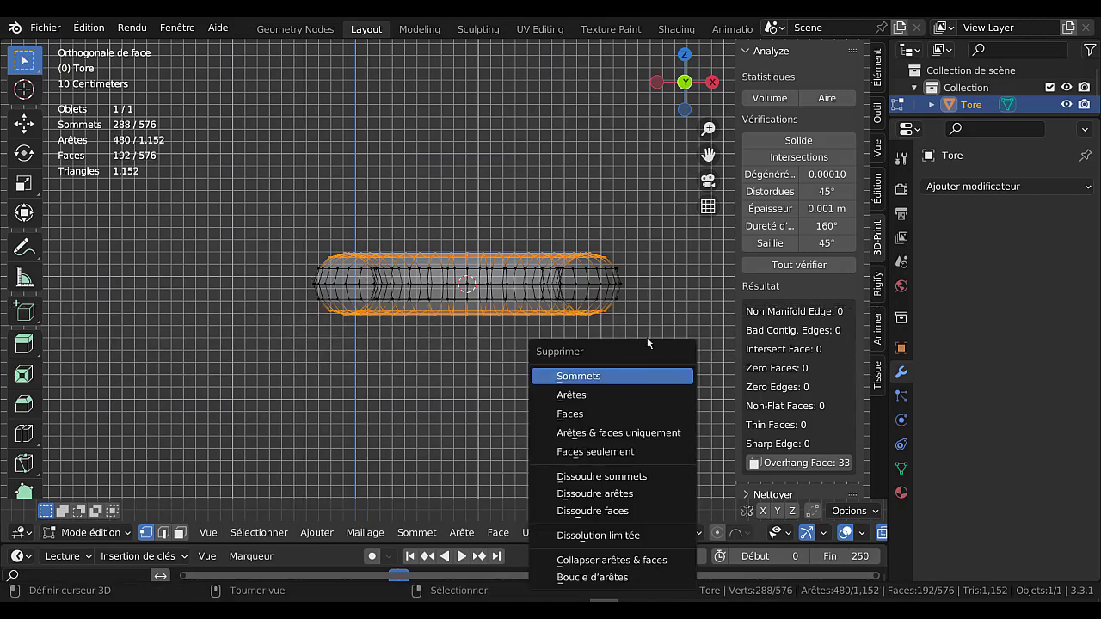
{"action": "left_click", "coordinate": [631, 375]}
Step: Delete all linked vertices of the inner band, keeping only the outer band
{"action": "middle_click_drag", "start_coordinate": [643, 277], "coordinate": [602, 333]}
{"action": "left_click", "coordinate": [533, 298]}
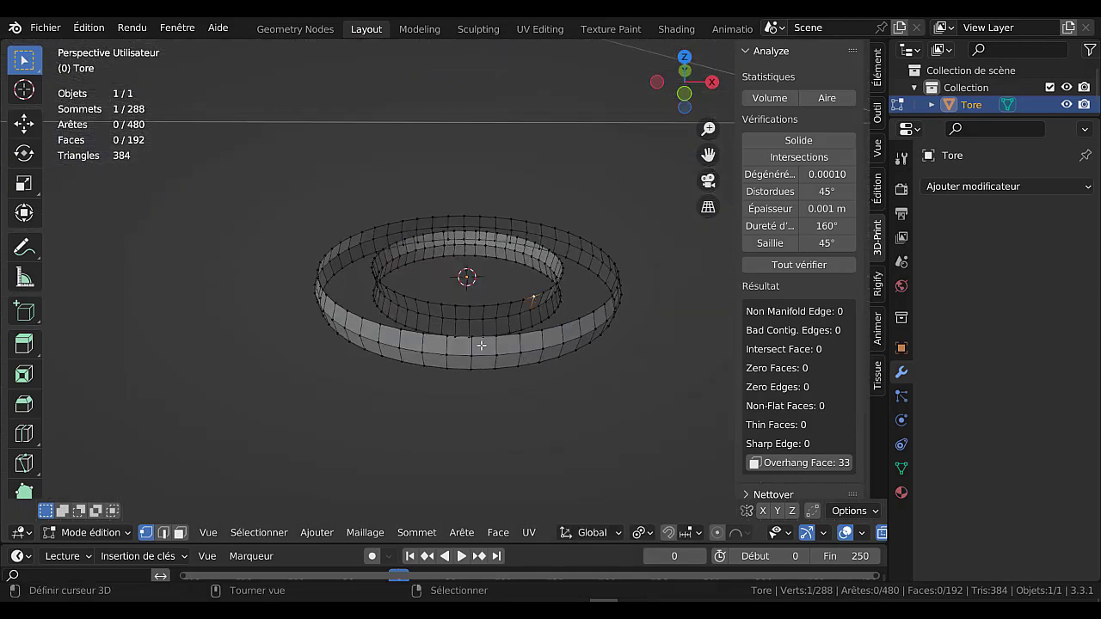
{"action": "key", "text": "ctrl+l"}
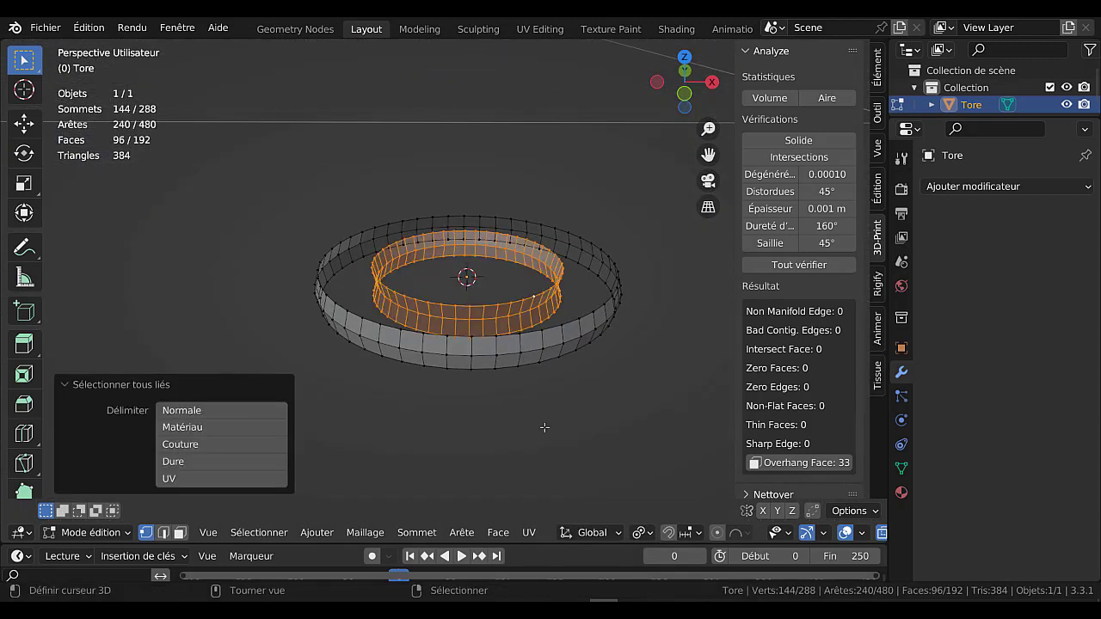
{"action": "key", "text": "x"}
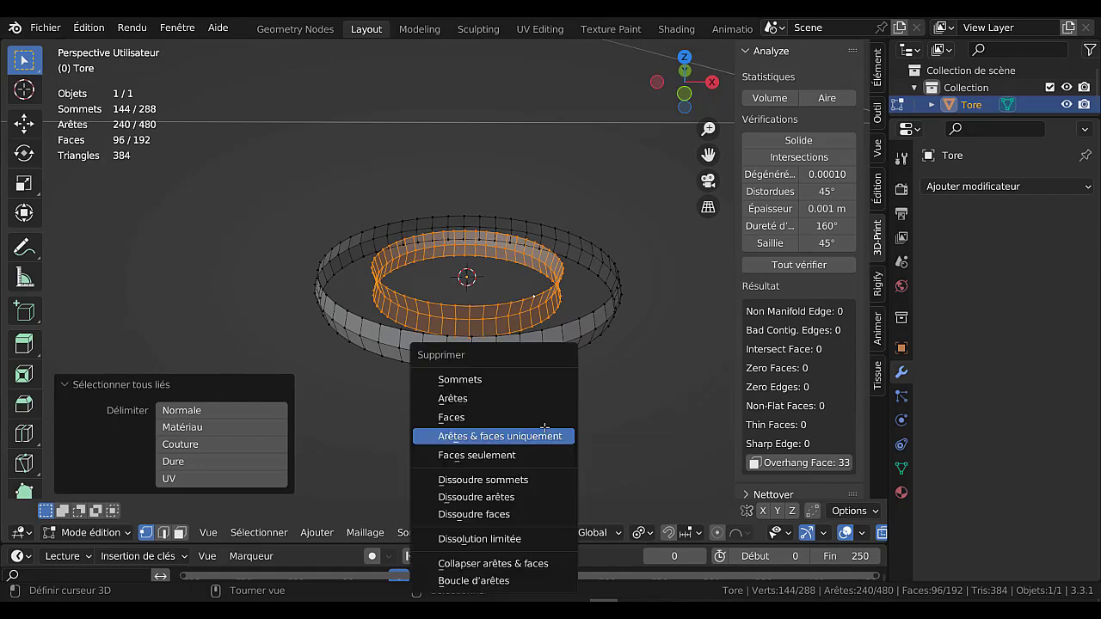
{"action": "left_click", "coordinate": [507, 381]}
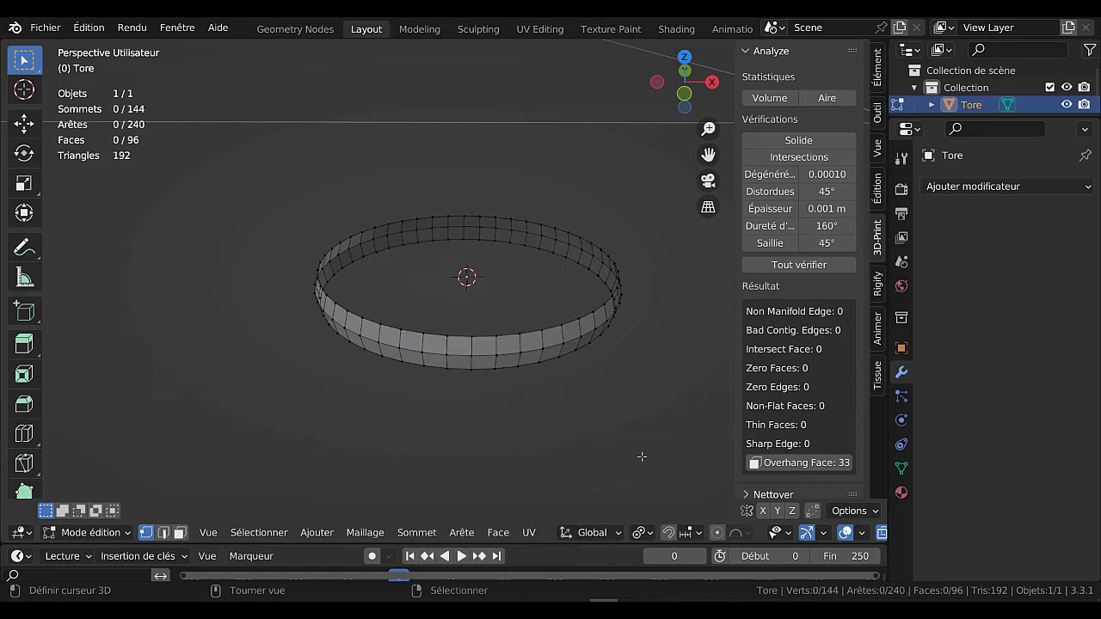
Step: Scale the whole outer band along Z by about 2.38
{"action": "key", "text": "a"}
{"action": "middle_click_drag", "start_coordinate": [644, 450], "coordinate": [634, 411]}
{"action": "key", "text": "s"}
{"action": "key", "text": "z"}
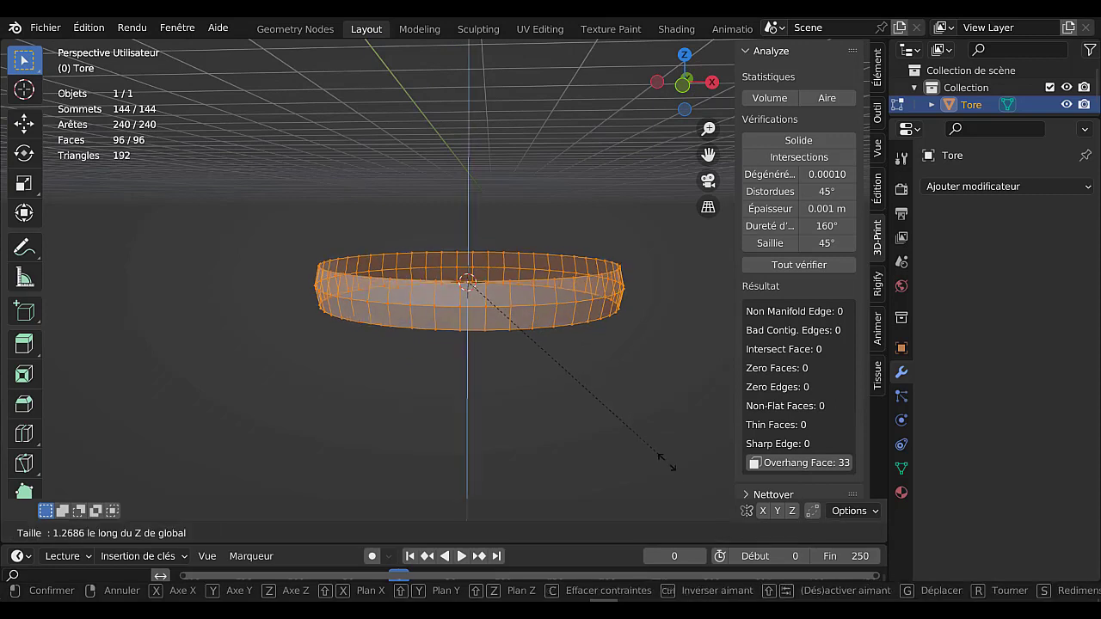
{"action": "left_click", "coordinate": [652, 271]}
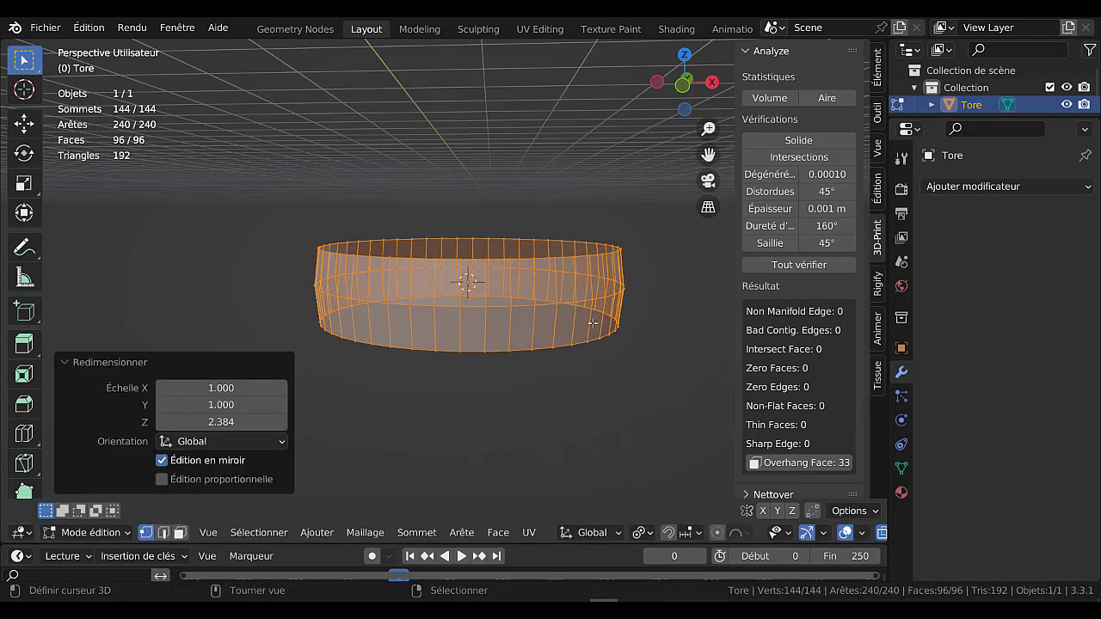
Step: Scale the band's middle edge loop outward by about 1.1
{"action": "left_click", "coordinate": [165, 532]}
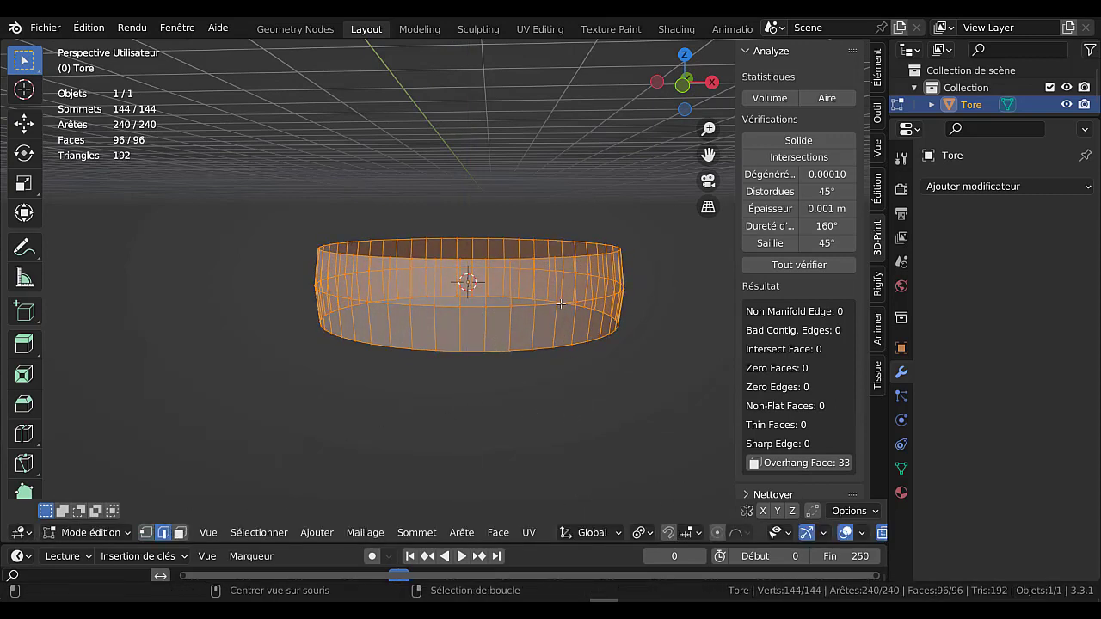
{"action": "left_click", "coordinate": [561, 304], "text": "alt"}
{"action": "key", "text": "s"}
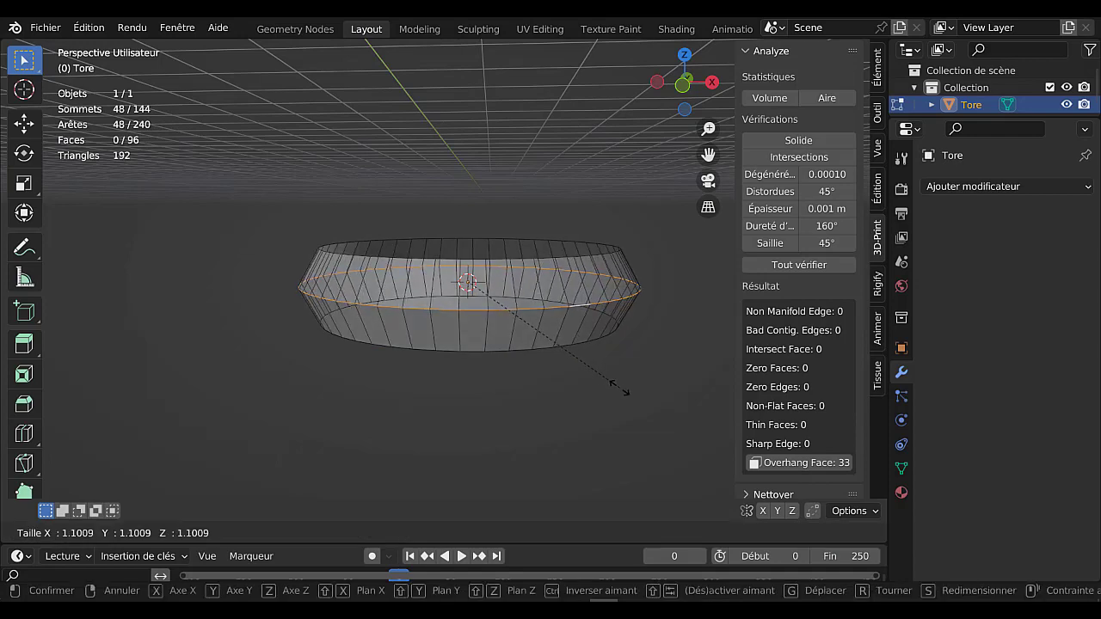
{"action": "left_click", "coordinate": [619, 388]}
Step: Bevel the middle edge loop with 4 segments, about 0.235 m wide, and close the open bottom loop with a face
{"action": "key", "text": "ctrl+b"}
{"action": "scroll", "coordinate": [680, 387], "scroll_direction": "up", "scroll_amount": 3}
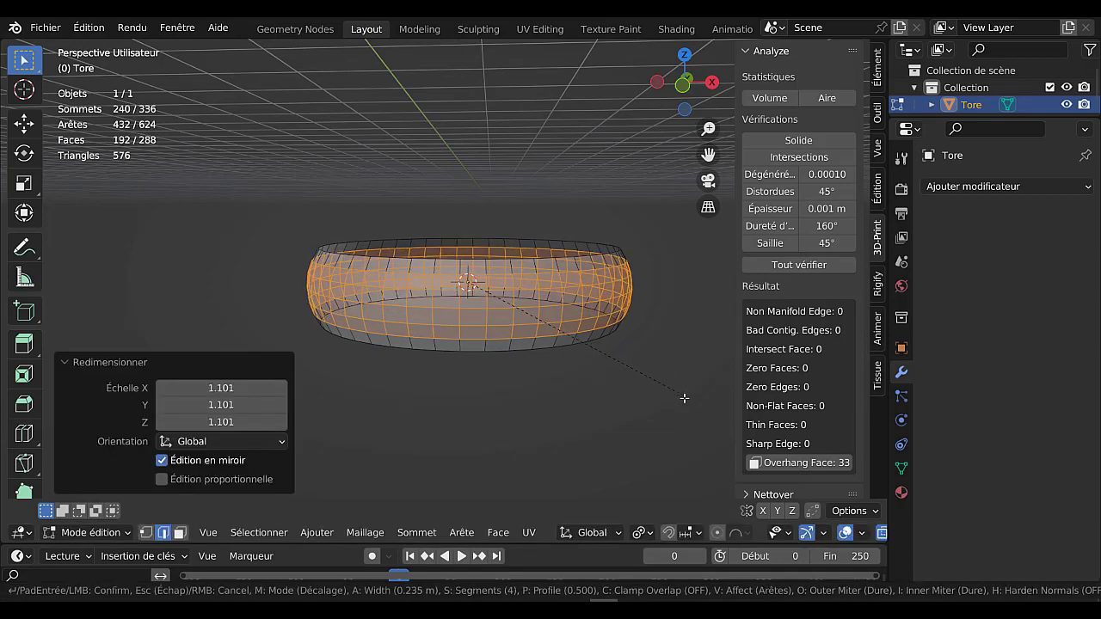
{"action": "left_click", "coordinate": [684, 396]}
{"action": "key", "text": "ctrl+z"}
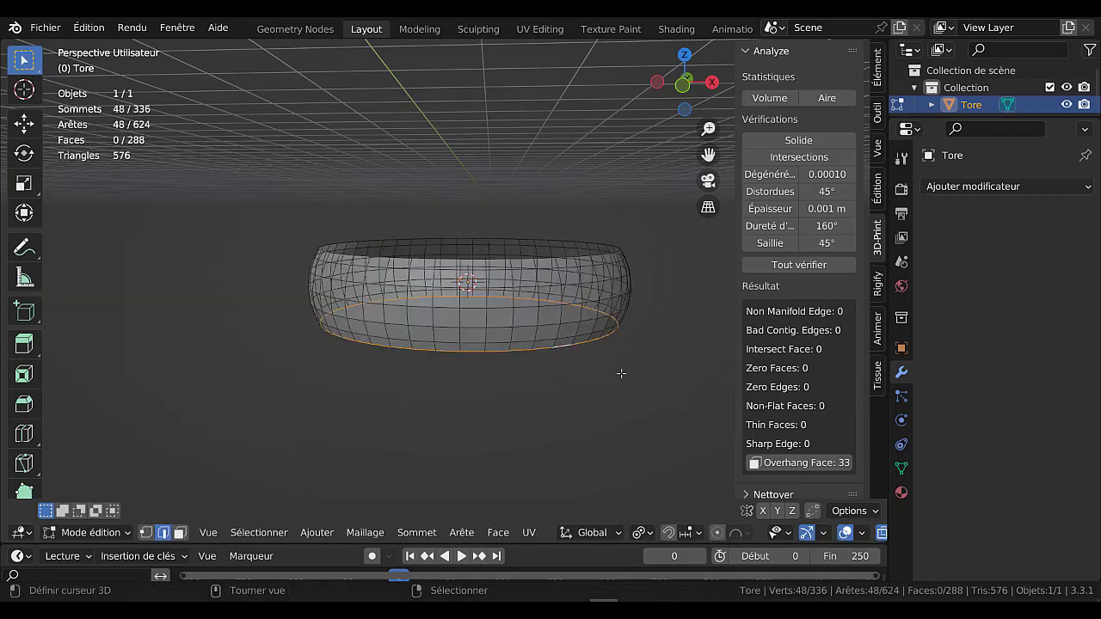
{"action": "key", "text": "f"}
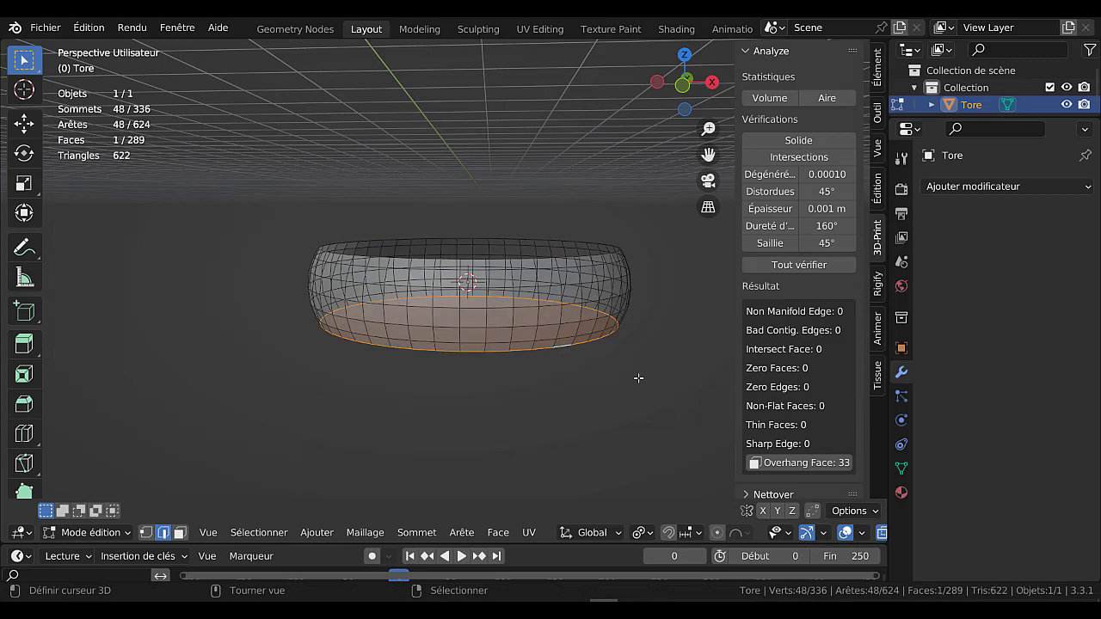
Step: Extrude the open top edge loop about 0.9 m up along Z and scale it outward by about 1.55
{"action": "right_click", "coordinate": [561, 258], "text": "alt"}
{"action": "right_click", "coordinate": [595, 236]}
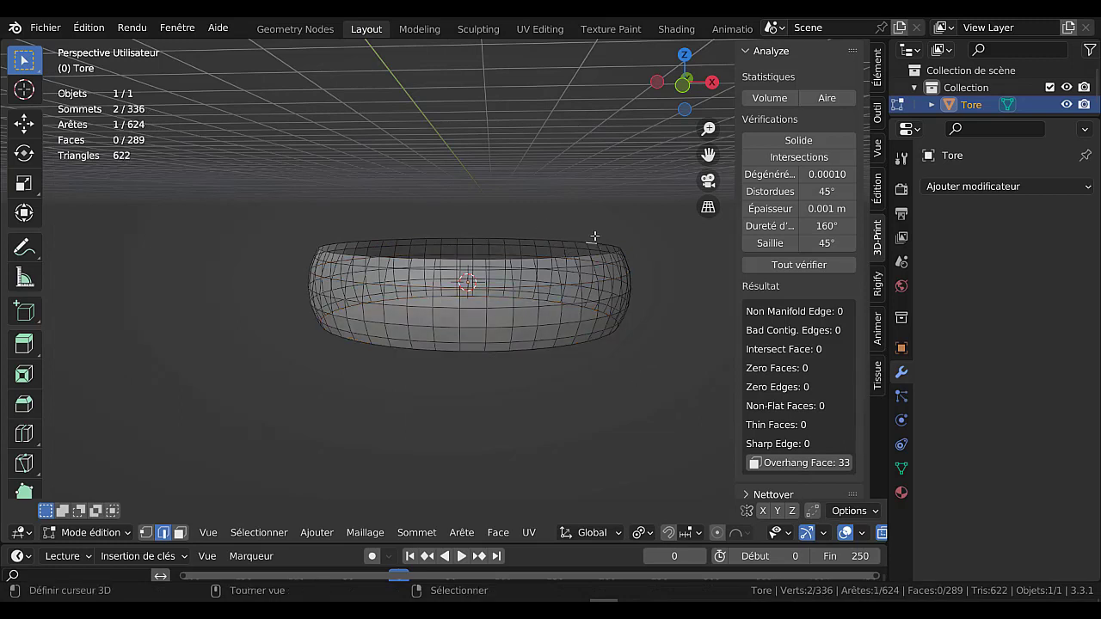
{"action": "right_click", "coordinate": [594, 234], "text": "alt"}
{"action": "key", "text": "e"}
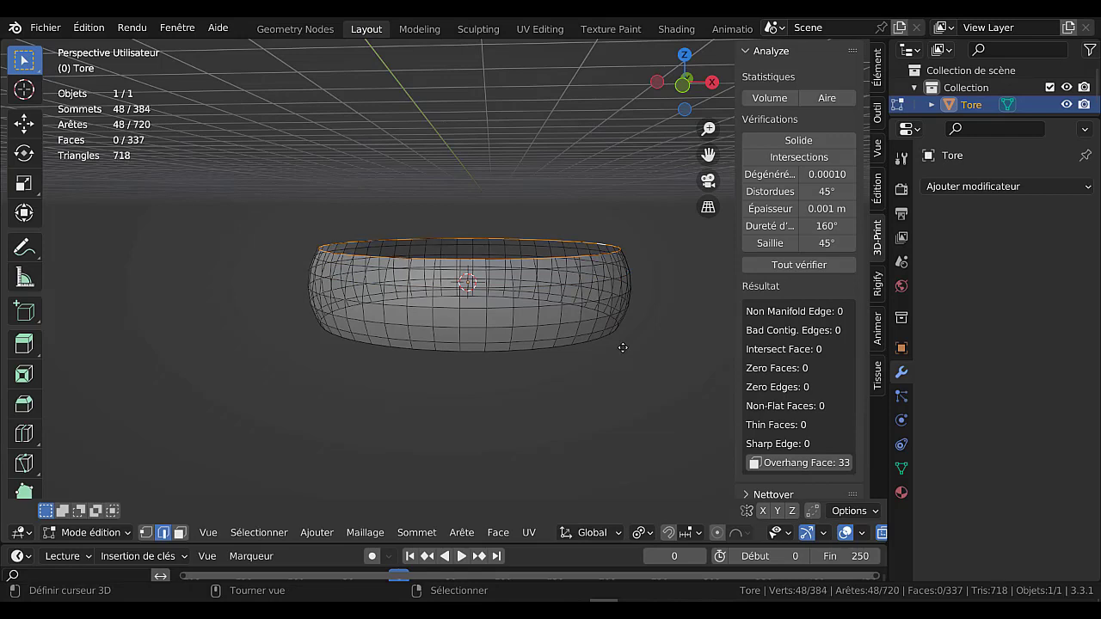
{"action": "left_click", "coordinate": [610, 263]}
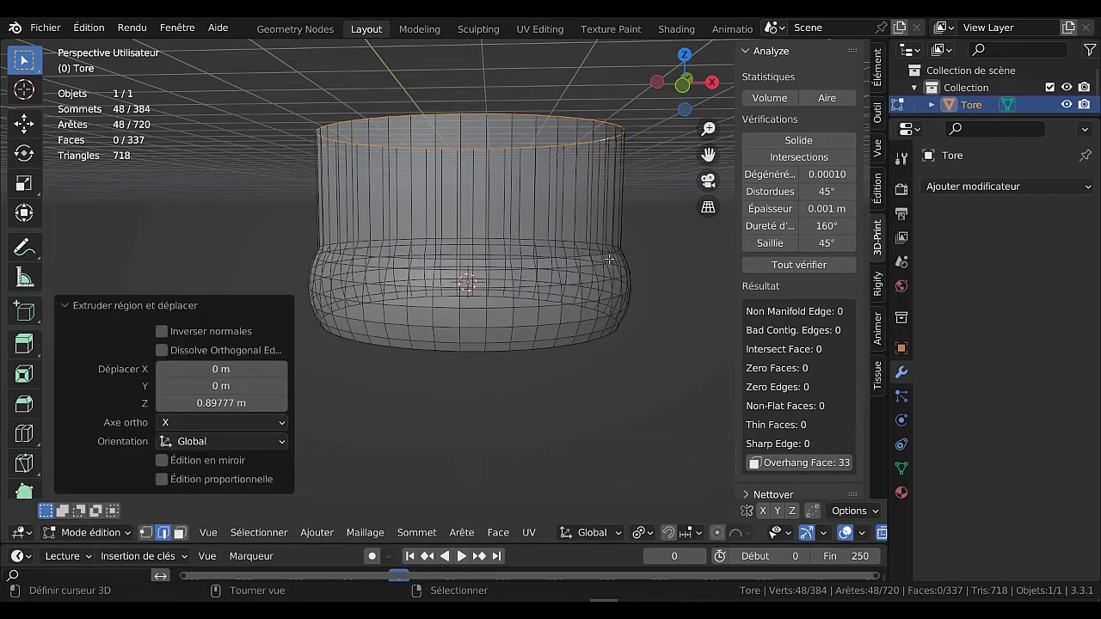
{"action": "scroll", "coordinate": [586, 456], "scroll_direction": "down", "scroll_amount": 4}
{"action": "key", "text": "s"}
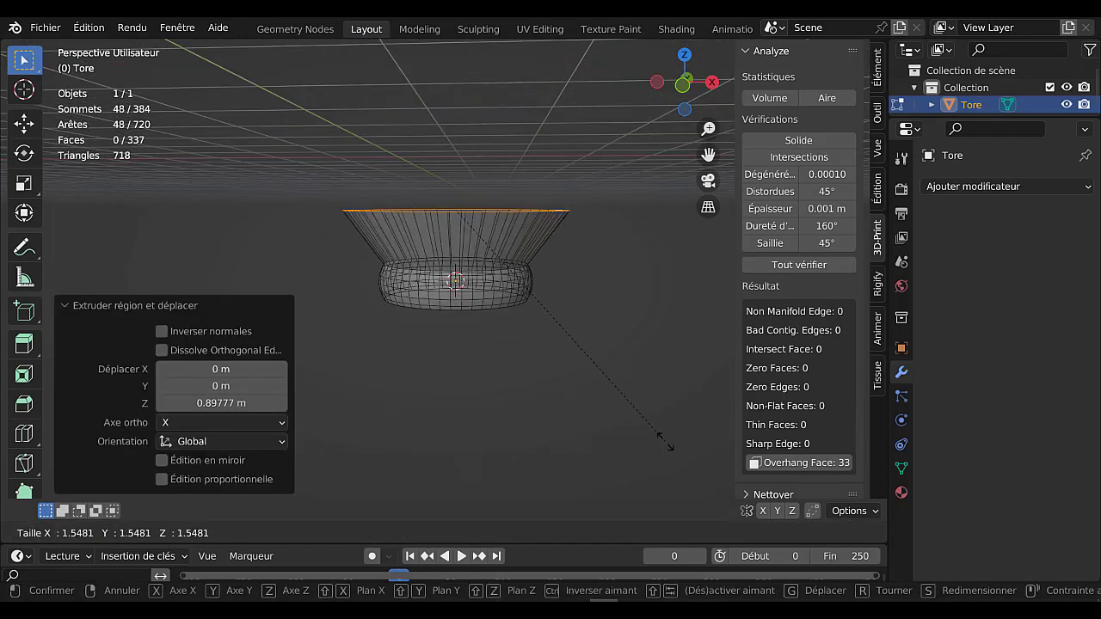
{"action": "left_click", "coordinate": [665, 434]}
Step: Inspect the new vase's face orientation in Object Mode with X-ray turned off
{"action": "key", "text": "Tab"}
{"action": "middle_click_drag", "start_coordinate": [639, 372], "coordinate": [637, 360]}
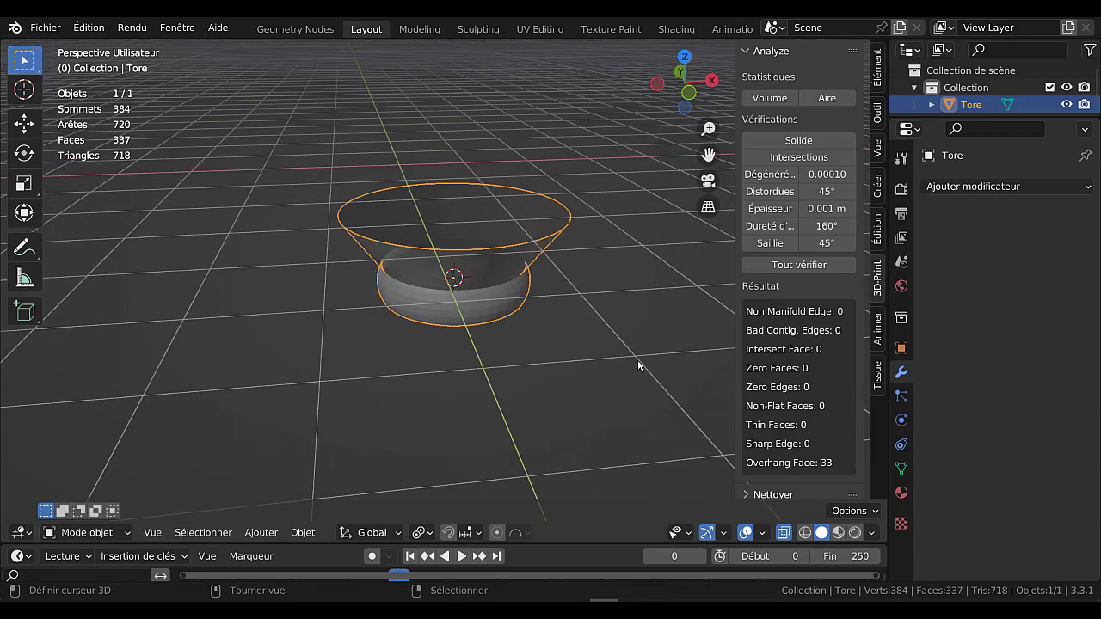
{"action": "middle_click_drag", "start_coordinate": [568, 357], "coordinate": [579, 264]}
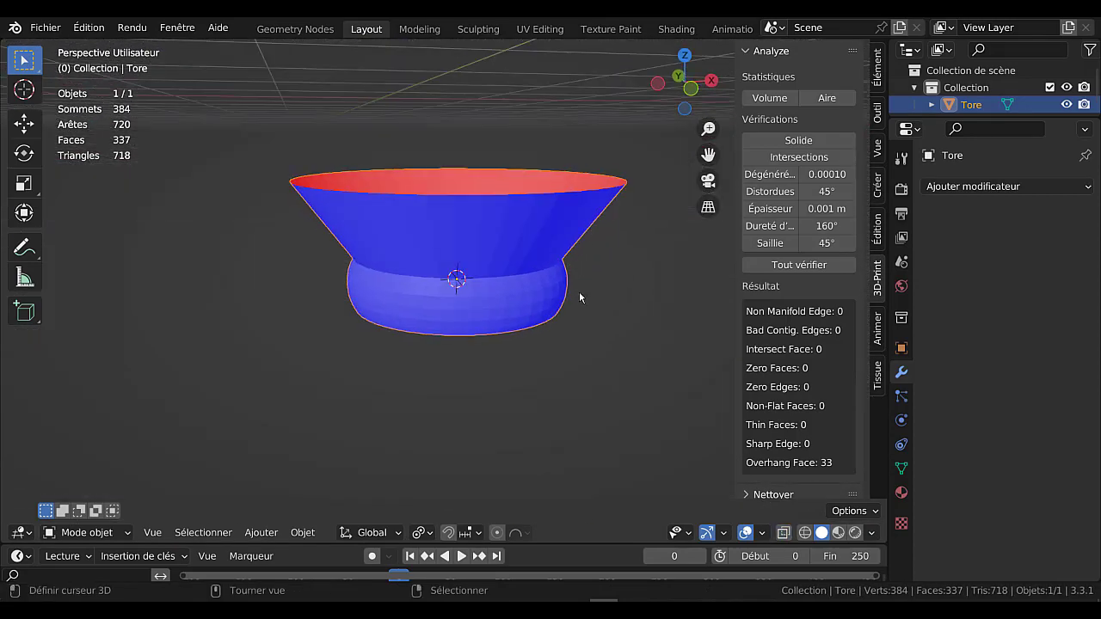
{"action": "scroll", "coordinate": [604, 320], "scroll_direction": "up", "scroll_amount": 1}
Step: Merge all the vase's vertices by distance in Edit Mode with a 0.0001 m merge distance
{"action": "key", "text": "m"}
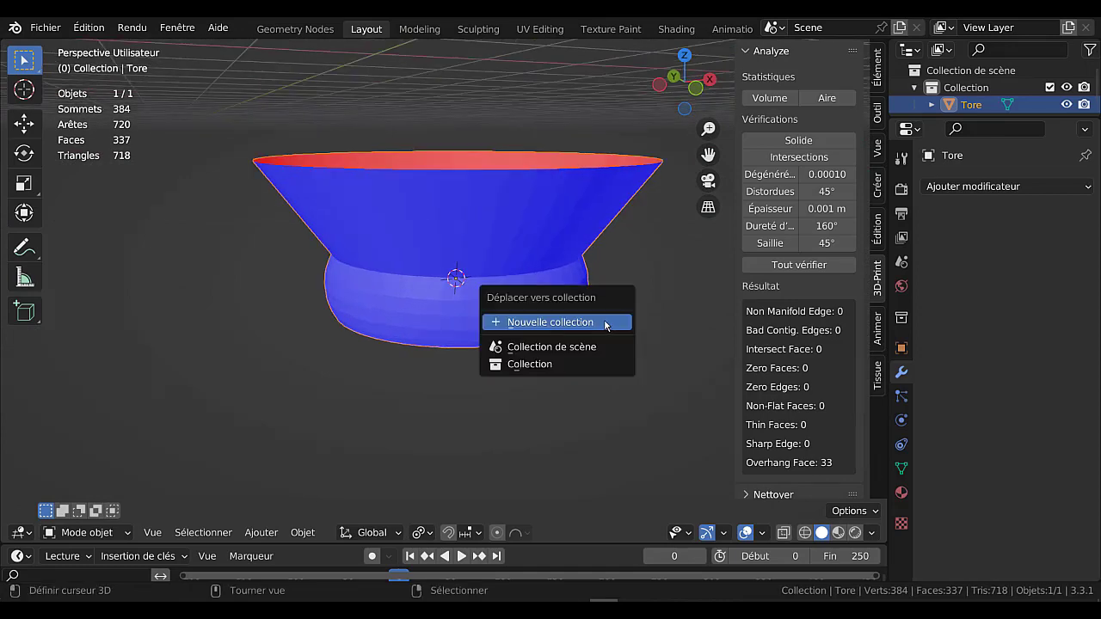
{"action": "key", "text": "Tab"}
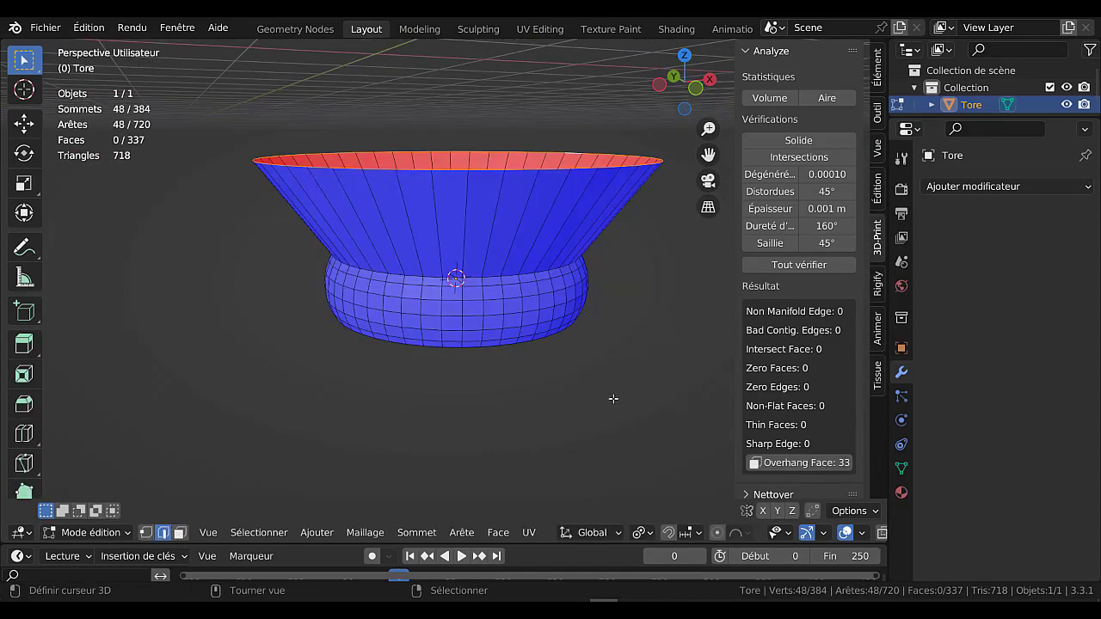
{"action": "key", "text": "a"}
{"action": "key", "text": "m"}
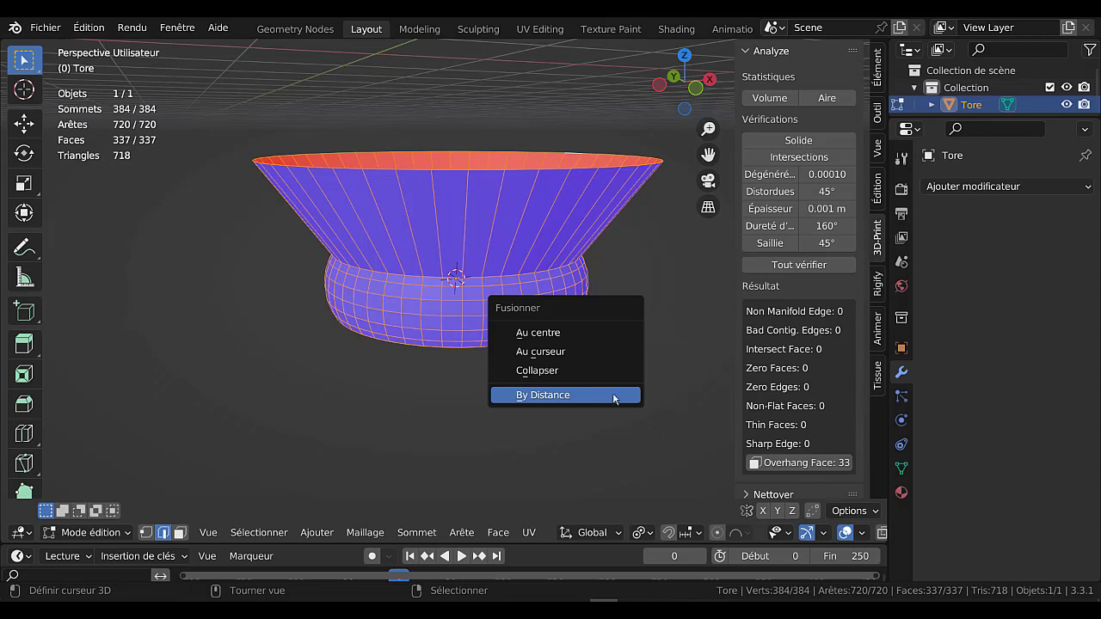
{"action": "left_click", "coordinate": [614, 397]}
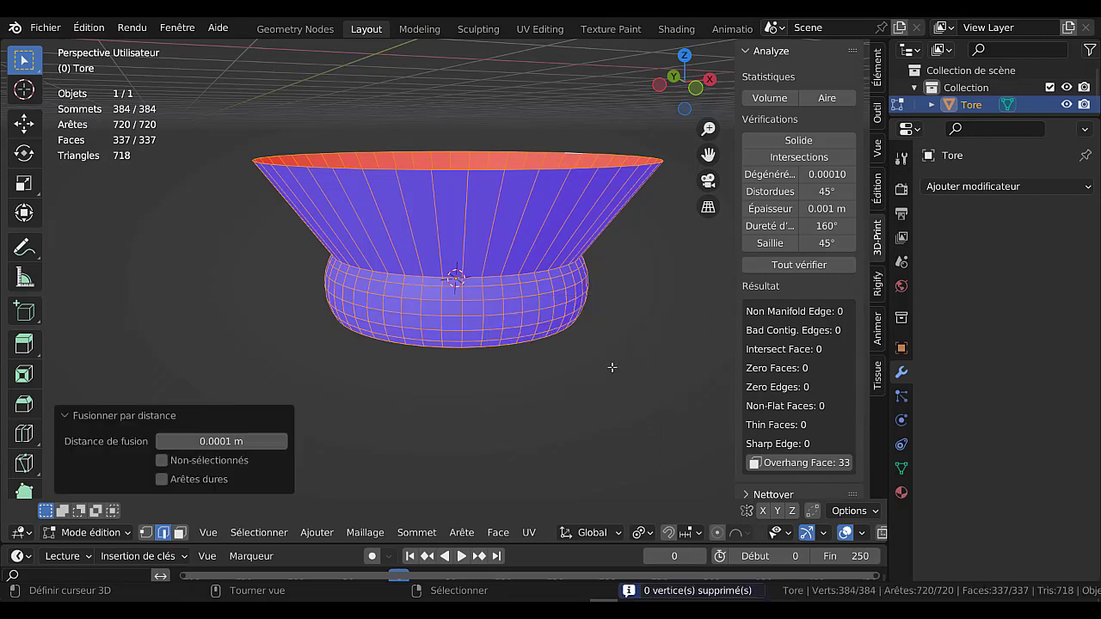
Step: Give the vase wall thickness by solidifying all its faces, and return to Object Mode
{"action": "key", "text": "q"}
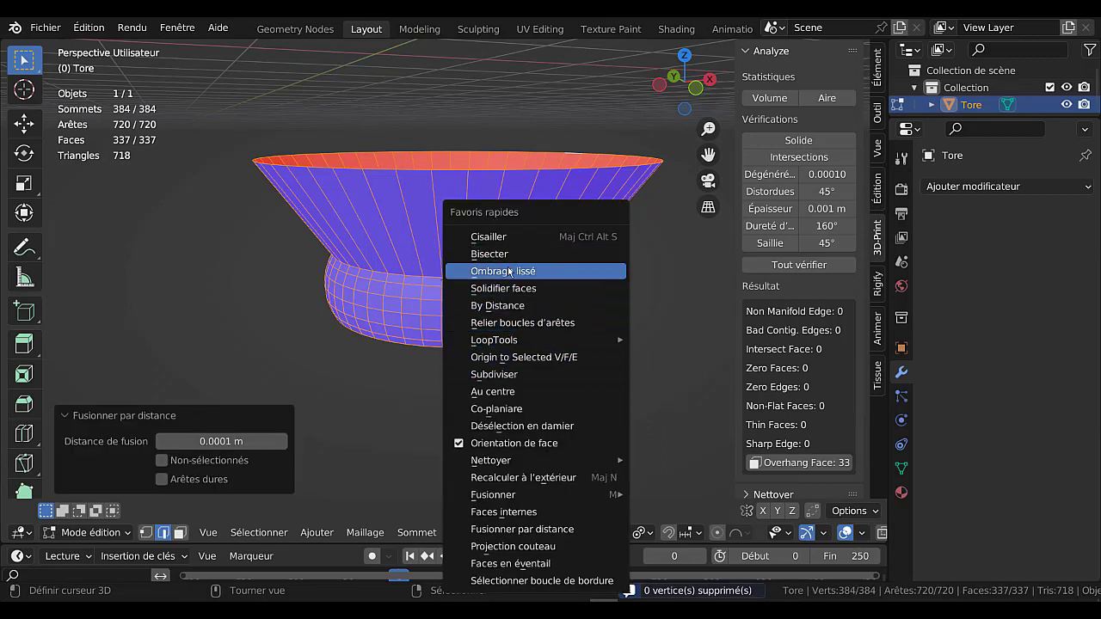
{"action": "left_click", "coordinate": [512, 288]}
{"action": "middle_click_drag", "start_coordinate": [516, 301], "coordinate": [606, 338]}
{"action": "key", "text": "Tab"}
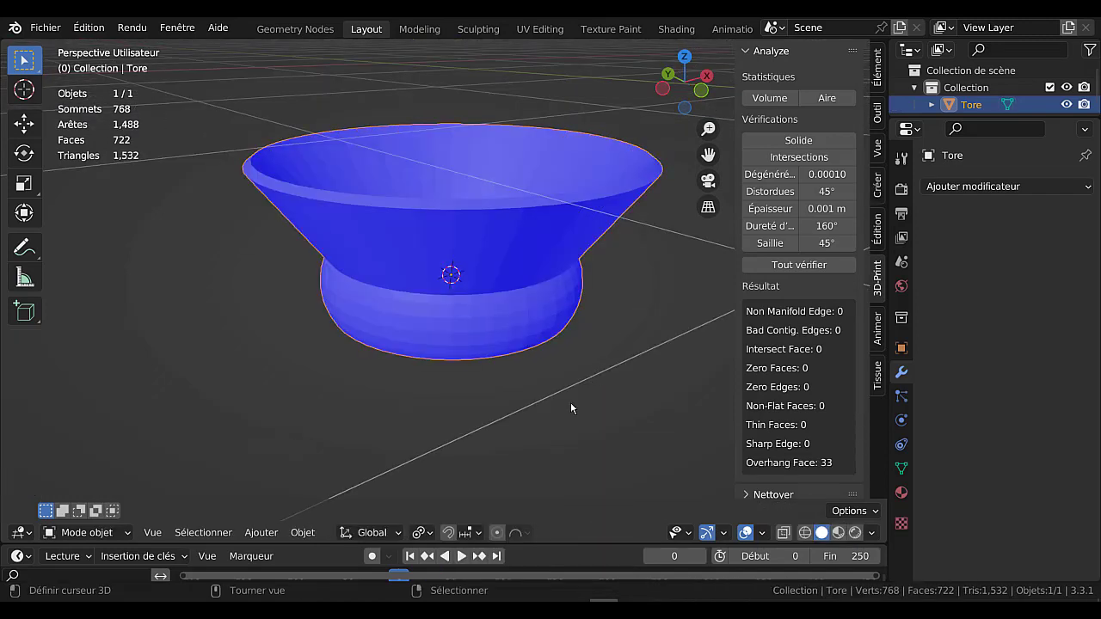
Step: Apply auto smooth shading at 30° to the vase and run all the 3D-print checks on it
{"action": "key", "text": "q"}
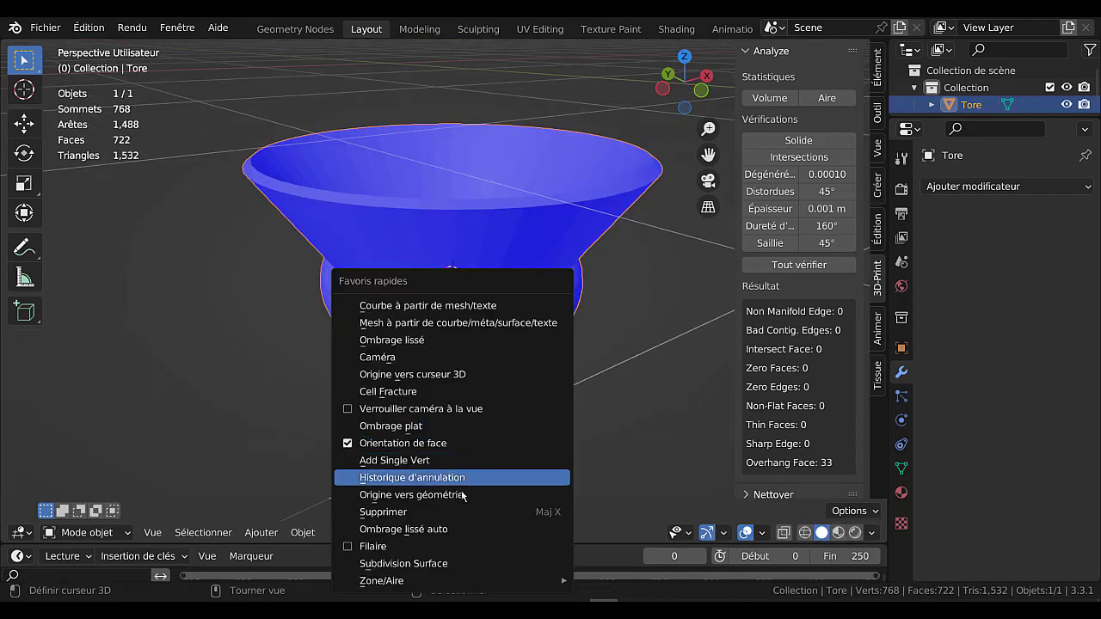
{"action": "left_click", "coordinate": [412, 532]}
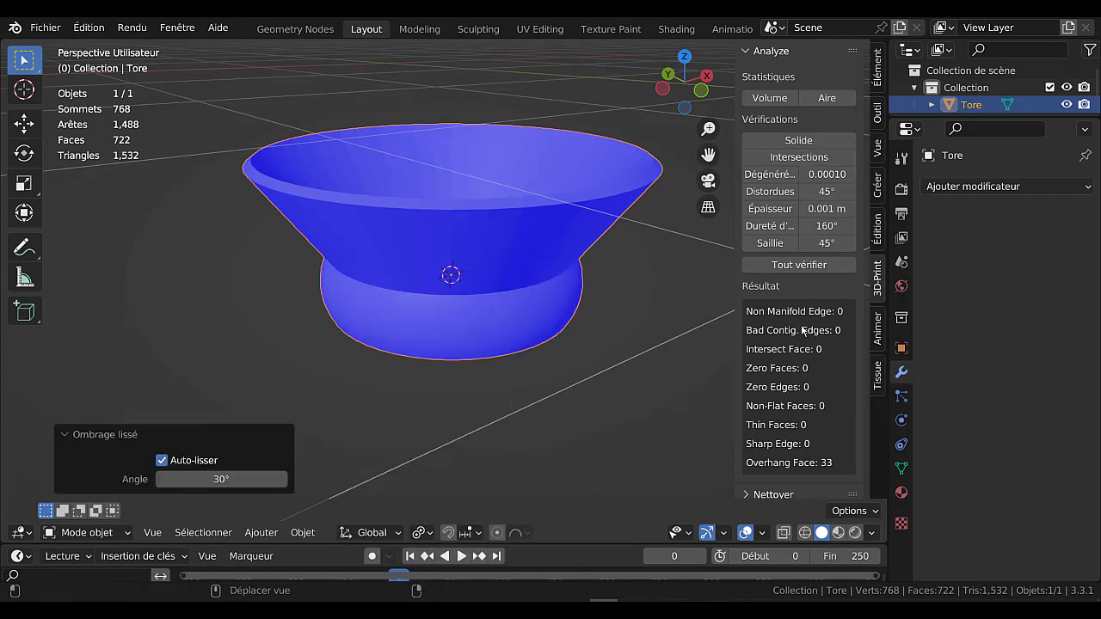
{"action": "key", "text": "Tab"}
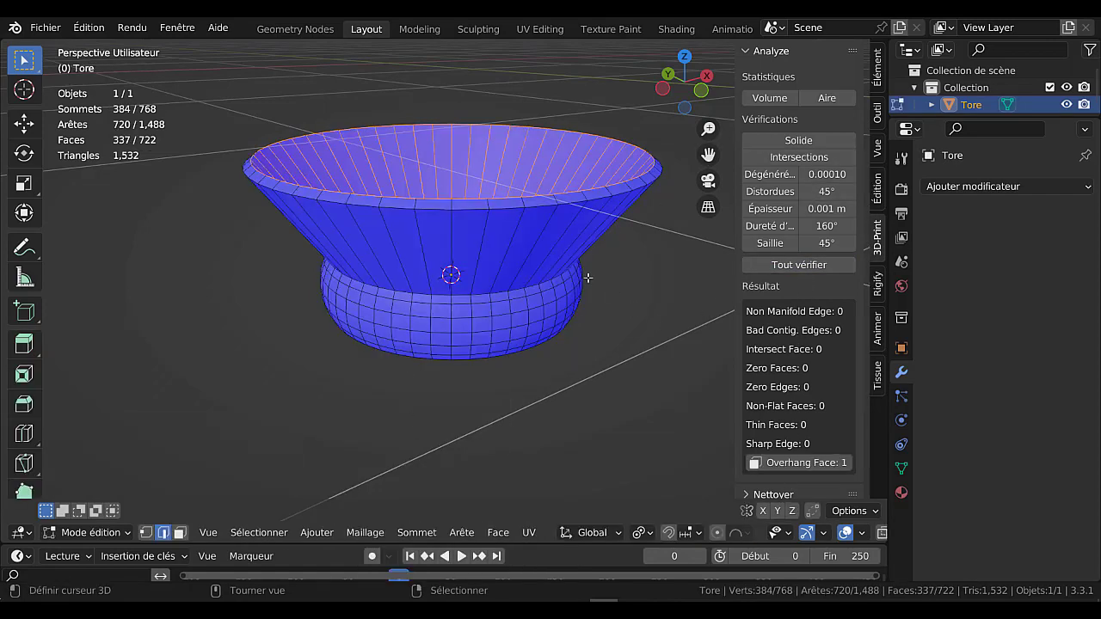
{"action": "key", "text": "Tab"}
Step: Delete the vase from the scene and display the available object operations
{"action": "key", "text": "x"}
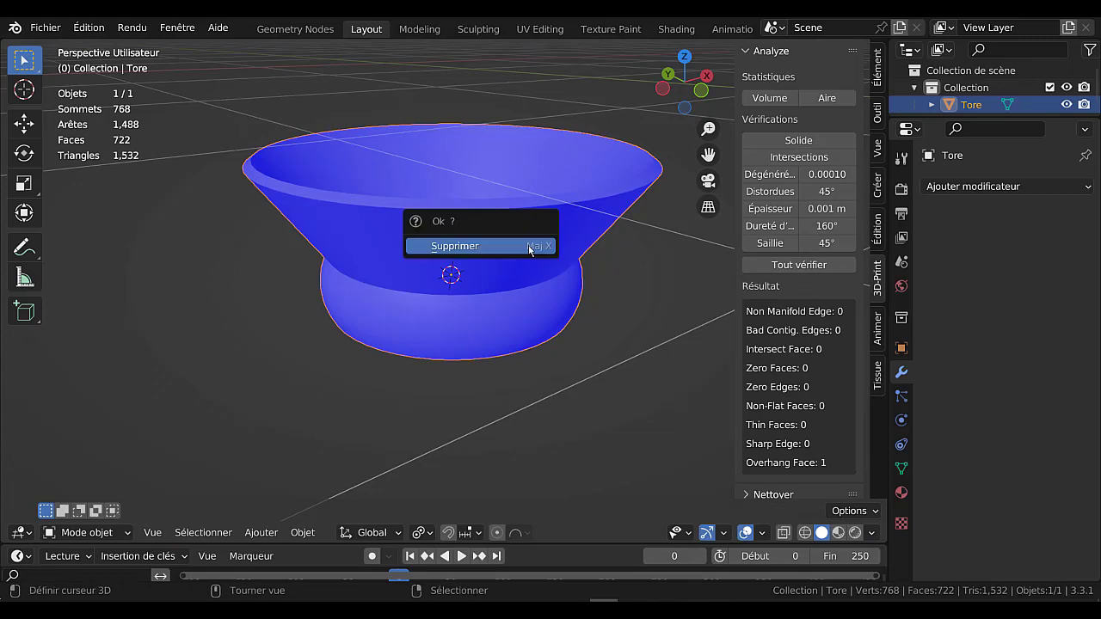
{"action": "left_click", "coordinate": [531, 247]}
{"action": "left_click", "coordinate": [302, 534]}
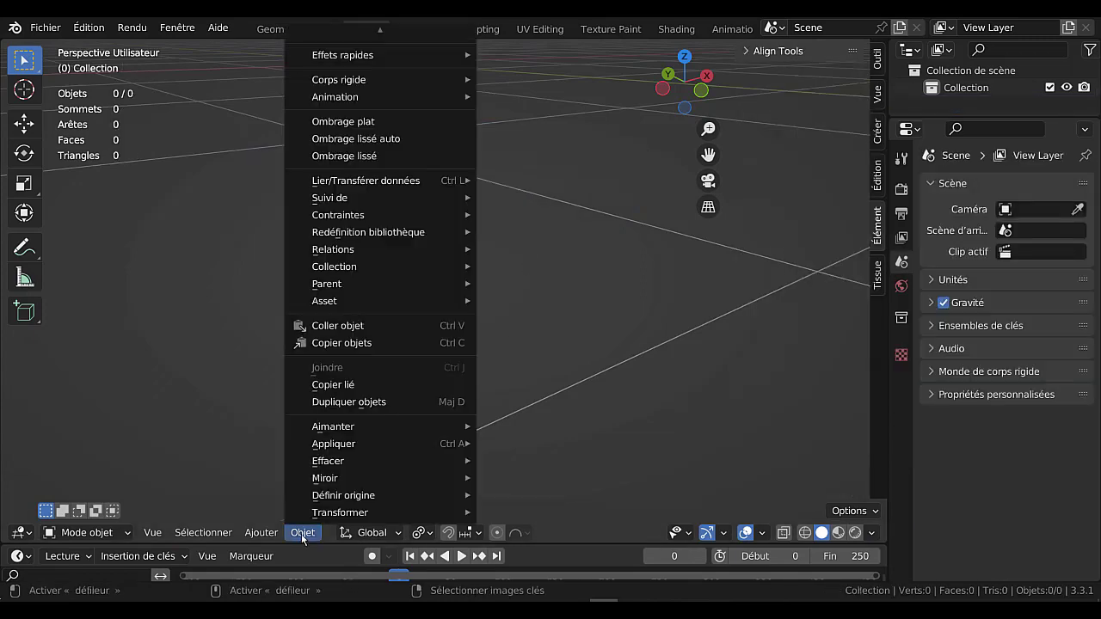
Step: Add a 2 m grid mesh with 10 × 10 subdivisions and switch it to Edit Mode
{"action": "left_click", "coordinate": [262, 532]}
{"action": "mouse_move", "coordinate": [268, 514]}
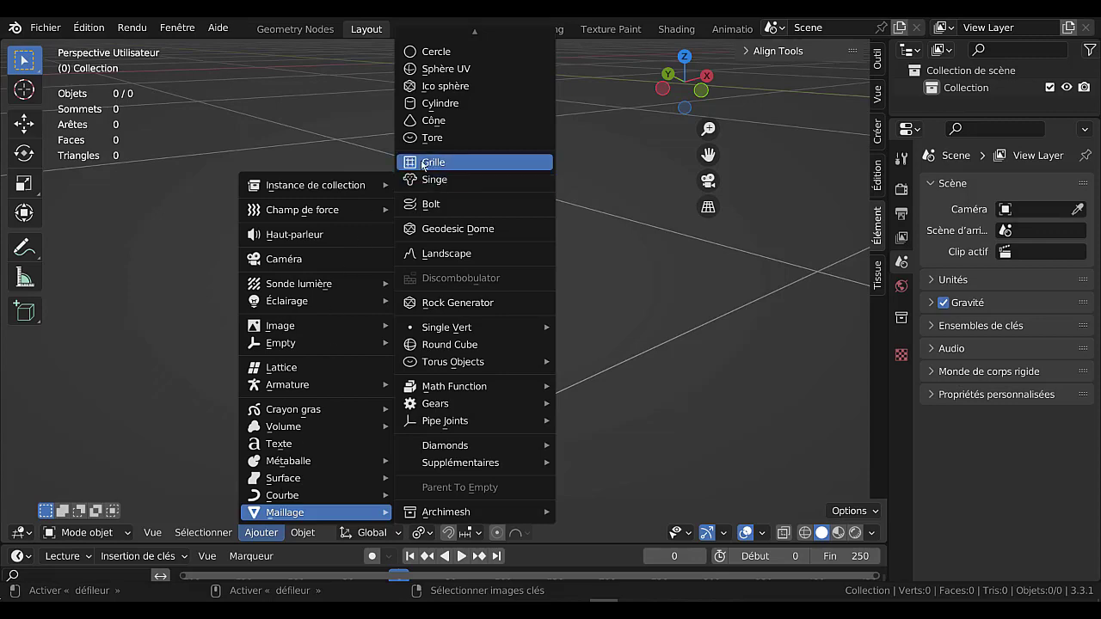
{"action": "left_click", "coordinate": [442, 164]}
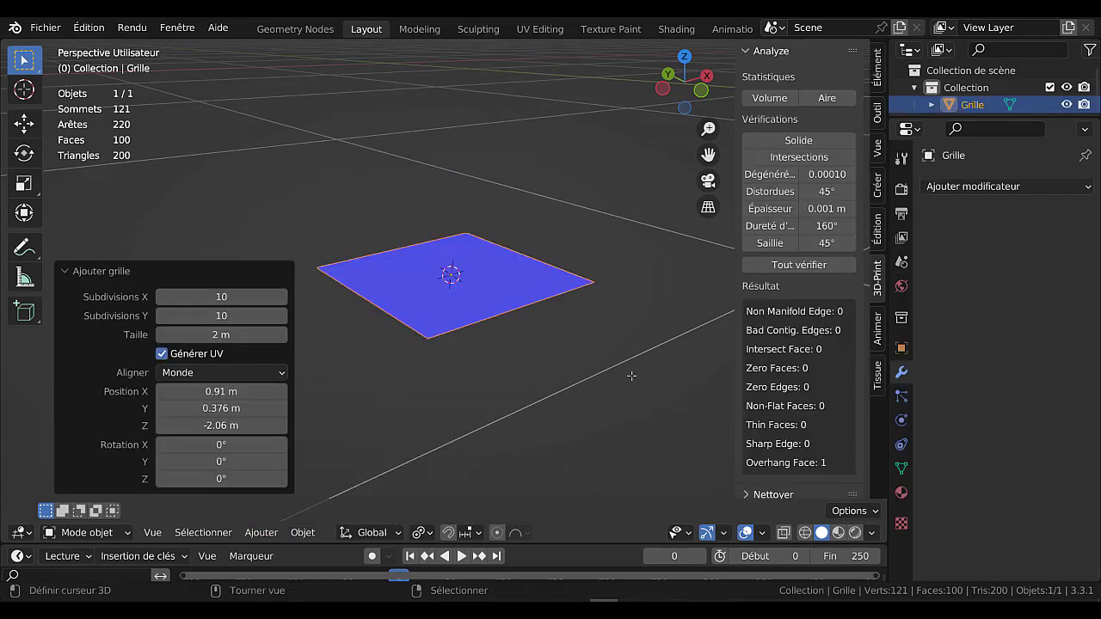
{"action": "key", "text": "Tab"}
{"action": "scroll", "coordinate": [632, 376], "scroll_direction": "down", "scroll_amount": 5}
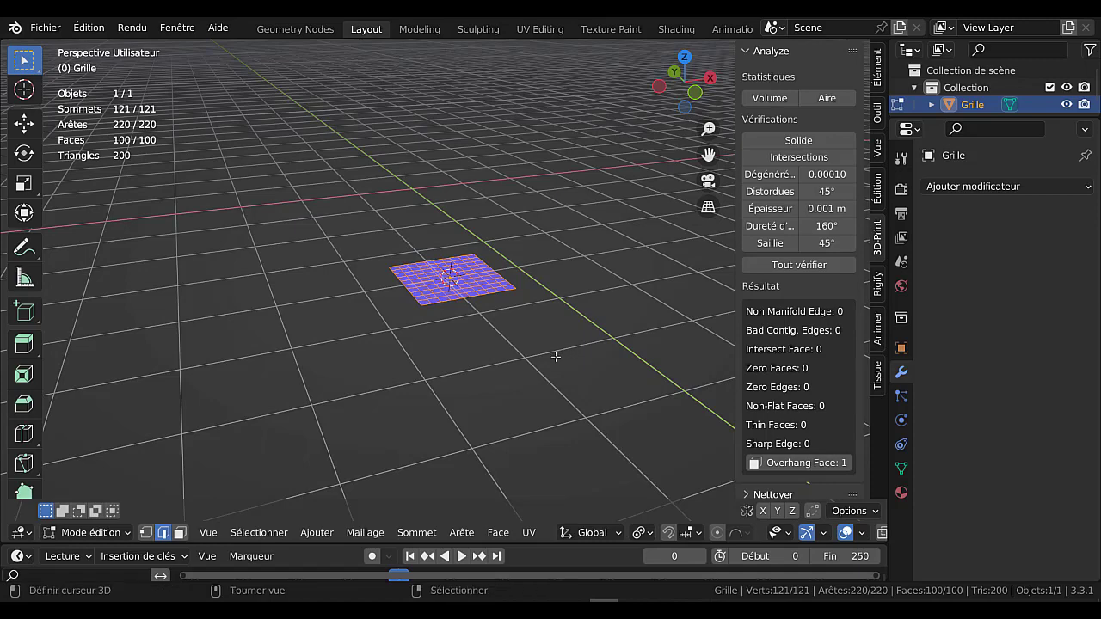
Step: Try to snap the grid's selected vertices onto the 3D cursor in Edit Mode, and undo it
{"action": "key", "text": "shift+s"}
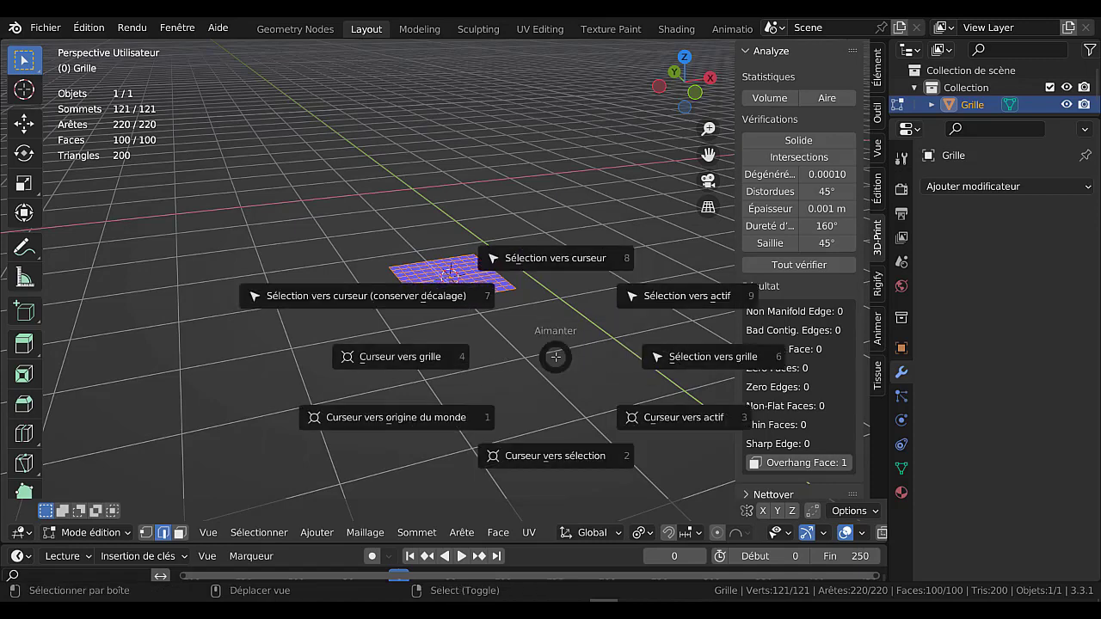
{"action": "left_click", "coordinate": [402, 422]}
{"action": "key", "text": "shift+s"}
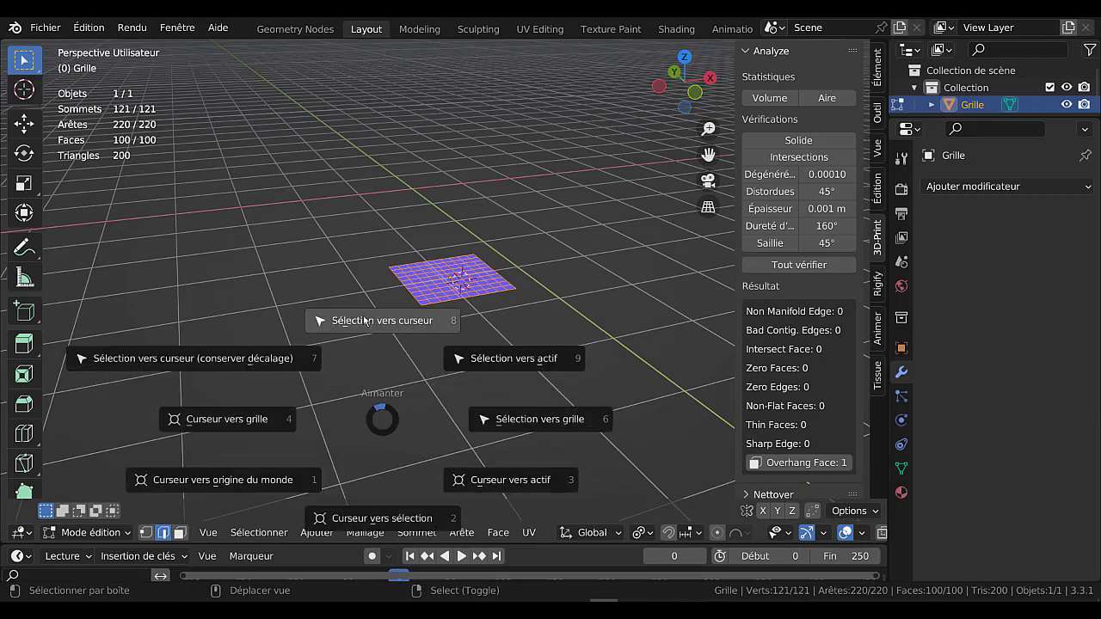
{"action": "left_click", "coordinate": [363, 315]}
{"action": "scroll", "coordinate": [400, 221], "scroll_direction": "down", "scroll_amount": 4}
{"action": "middle_click_drag", "start_coordinate": [436, 227], "coordinate": [445, 270]}
{"action": "scroll", "coordinate": [479, 312], "scroll_direction": "up", "scroll_amount": 11}
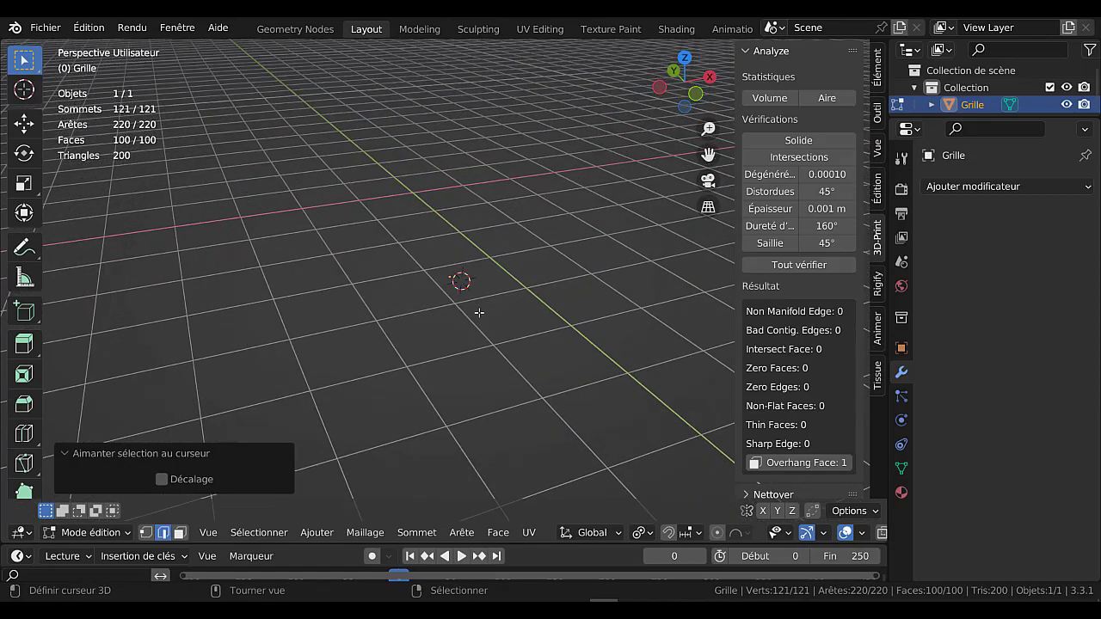
{"action": "scroll", "coordinate": [483, 273], "scroll_direction": "down", "scroll_amount": 2}
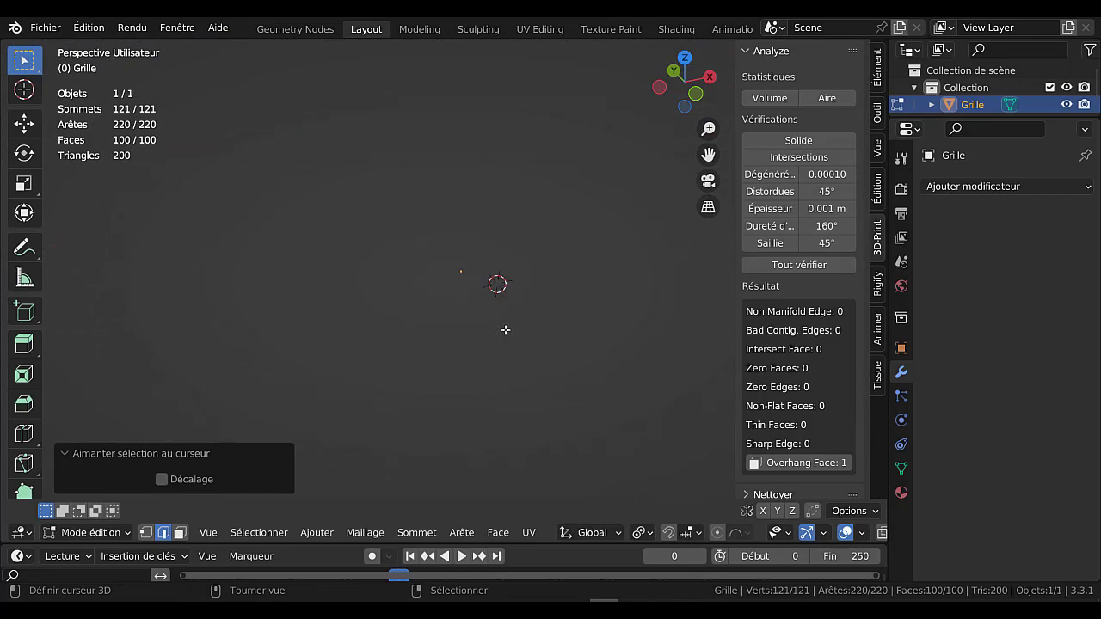
{"action": "key", "text": "ctrl+z"}
{"action": "scroll", "coordinate": [525, 340], "scroll_direction": "down", "scroll_amount": 3}
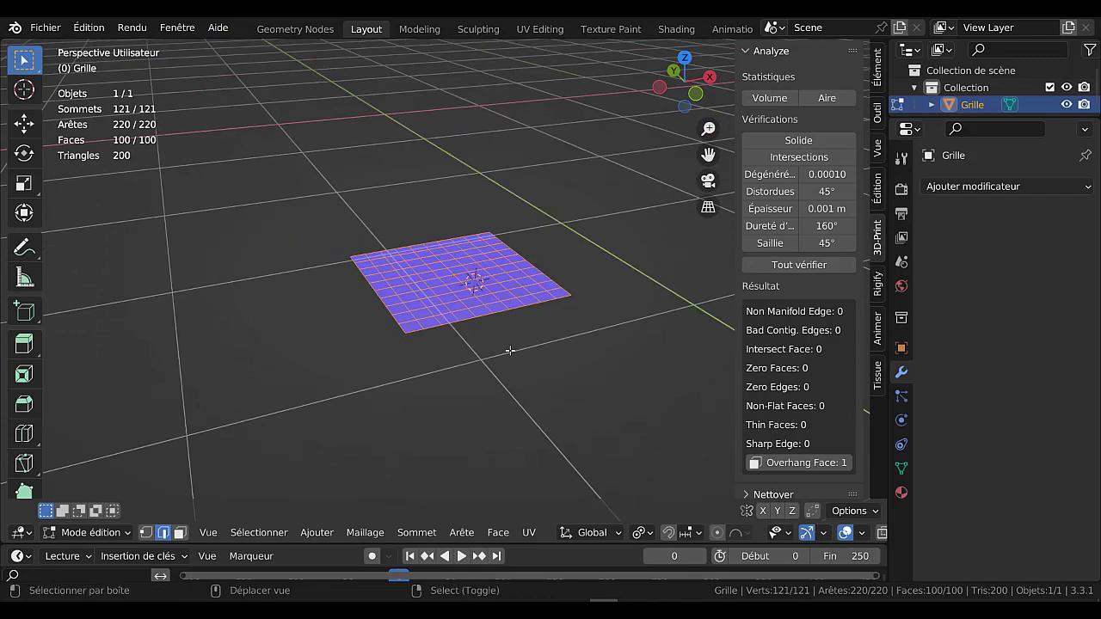
Step: Move the 3D cursor to the world origin
{"action": "key", "text": "shift+s"}
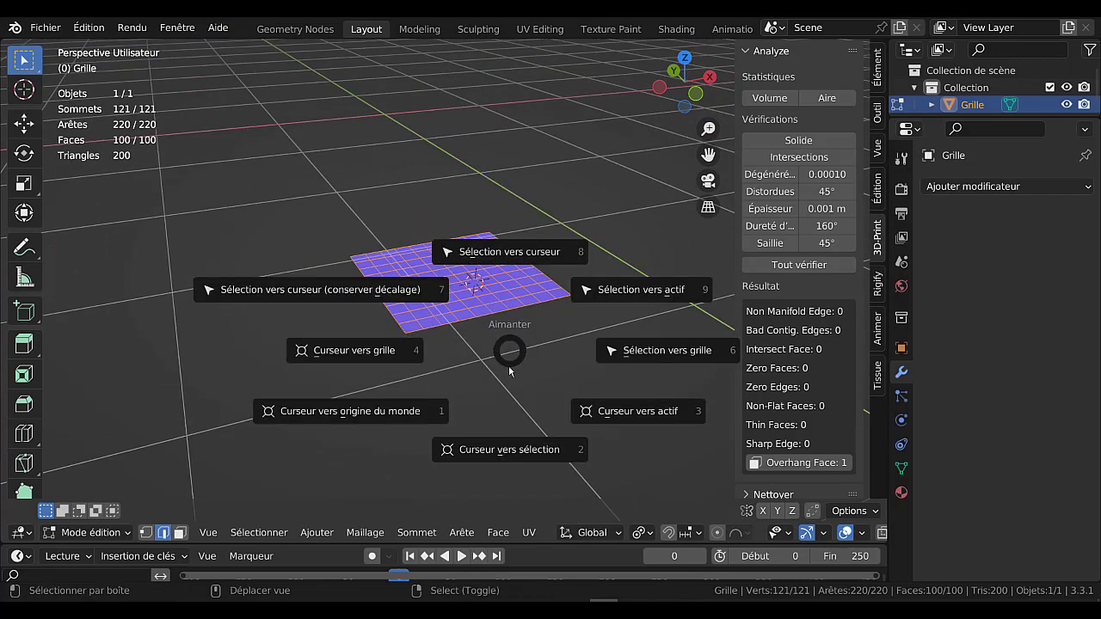
{"action": "left_click", "coordinate": [366, 409]}
{"action": "key", "text": "shift+s"}
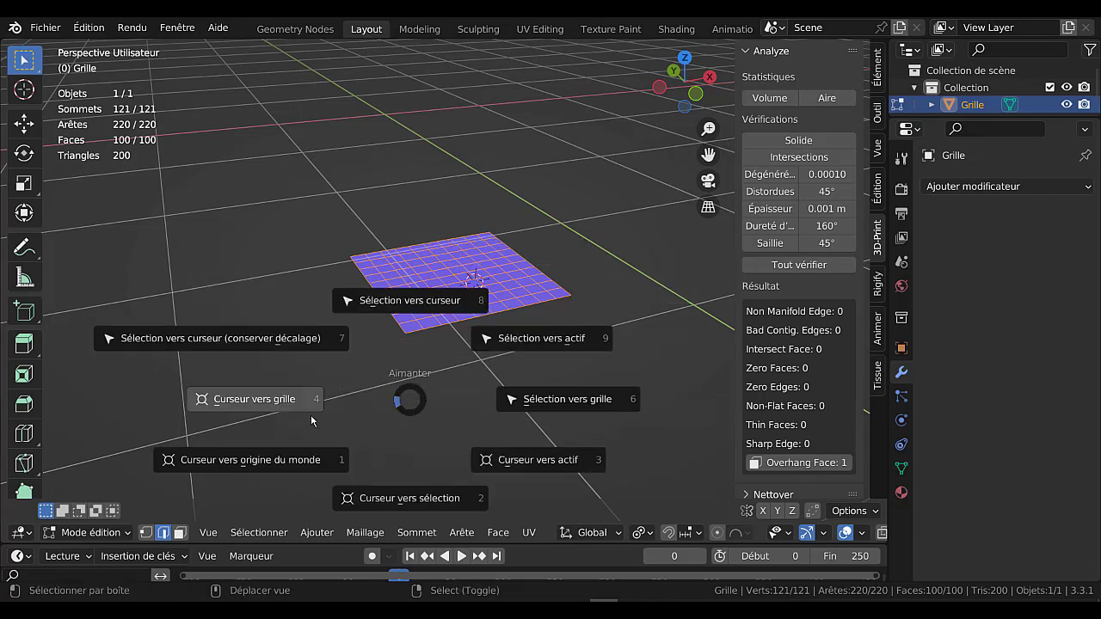
{"action": "left_click", "coordinate": [279, 460]}
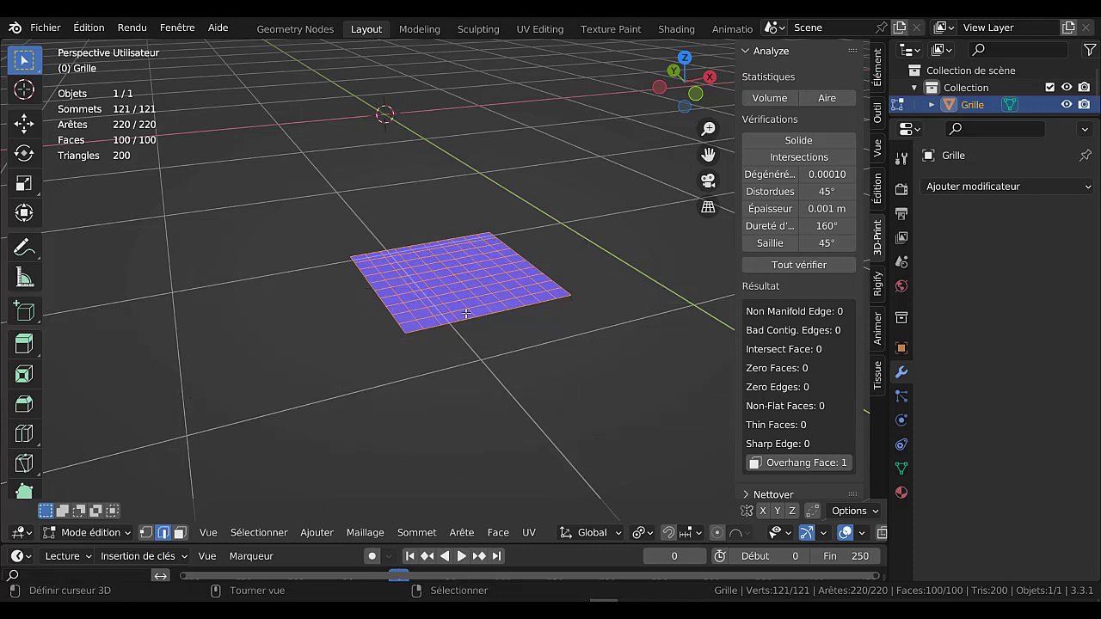
Step: Try to snap all the grid's vertices to the cursor at the world origin, and undo it
{"action": "key", "text": "shift+s"}
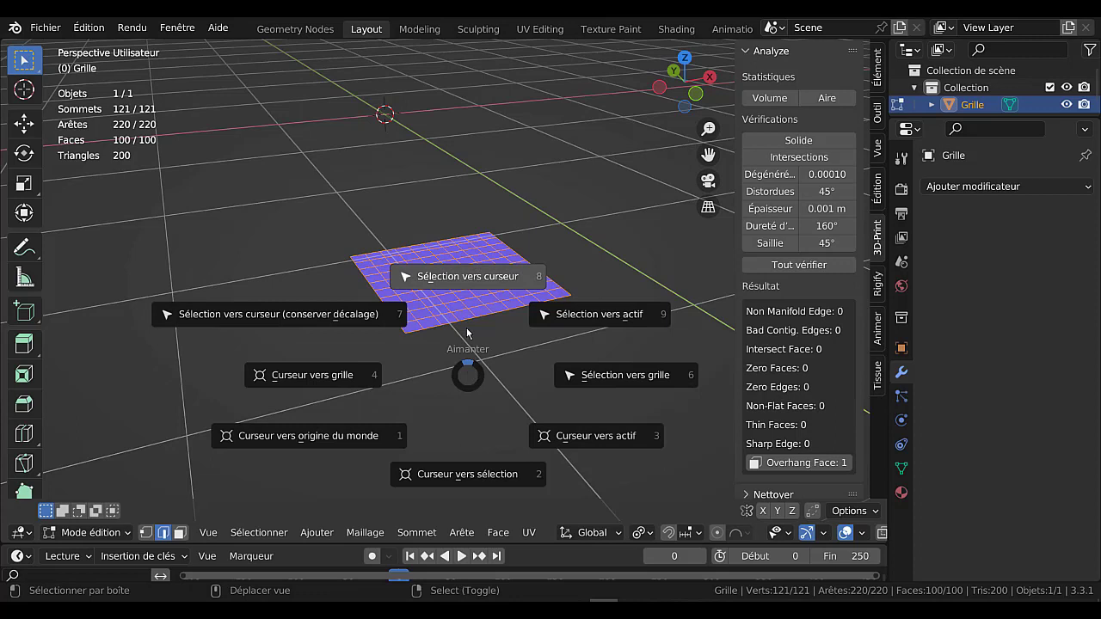
{"action": "left_click", "coordinate": [467, 276]}
{"action": "key", "text": "ctrl+z"}
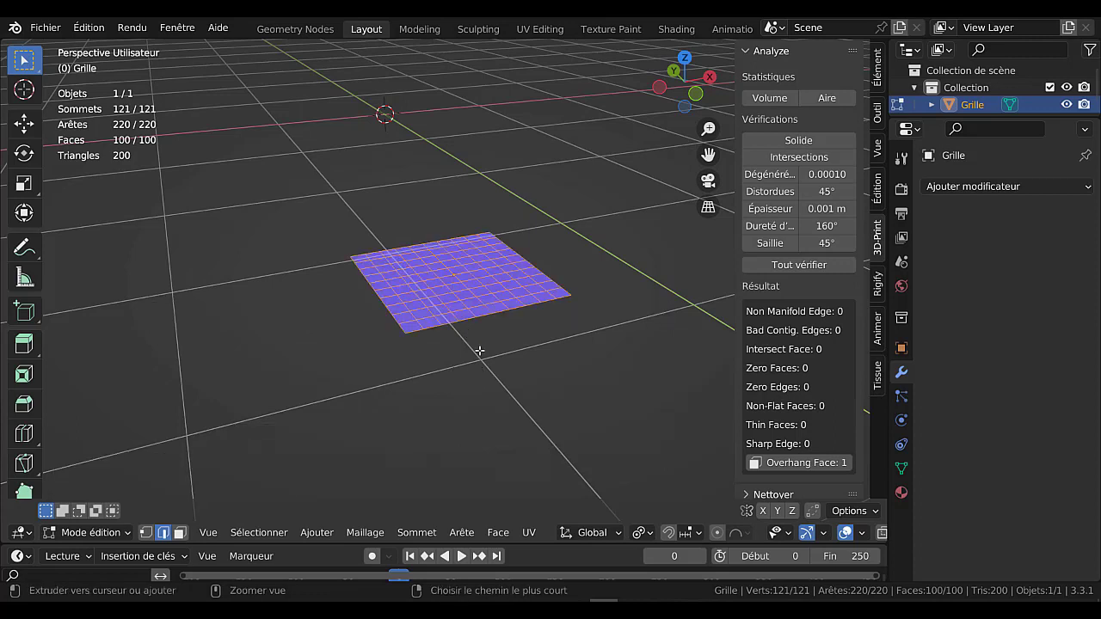
Step: Return to Object Mode and snap the whole grid object onto the 3D cursor at the world origin
{"action": "key", "text": "Tab"}
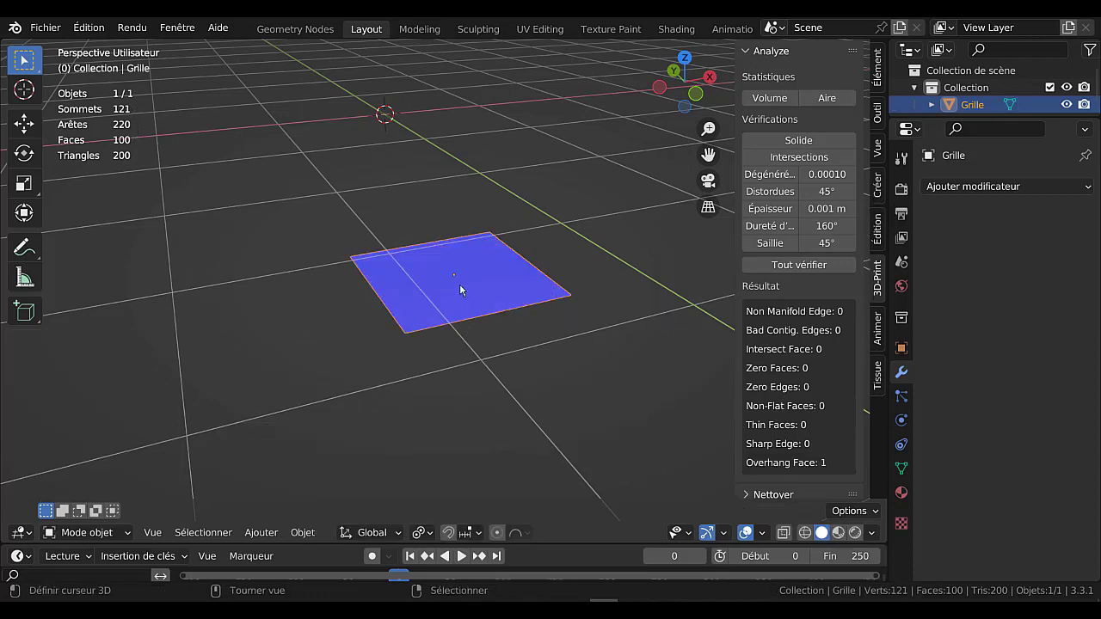
{"action": "key", "text": "shift+s"}
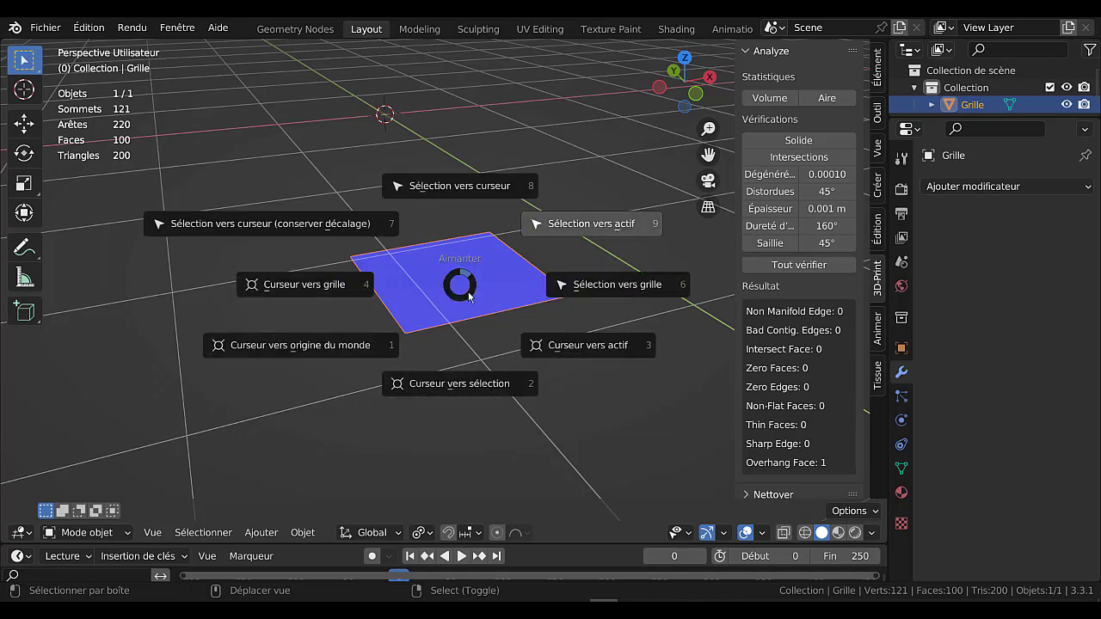
{"action": "left_click", "coordinate": [456, 277]}
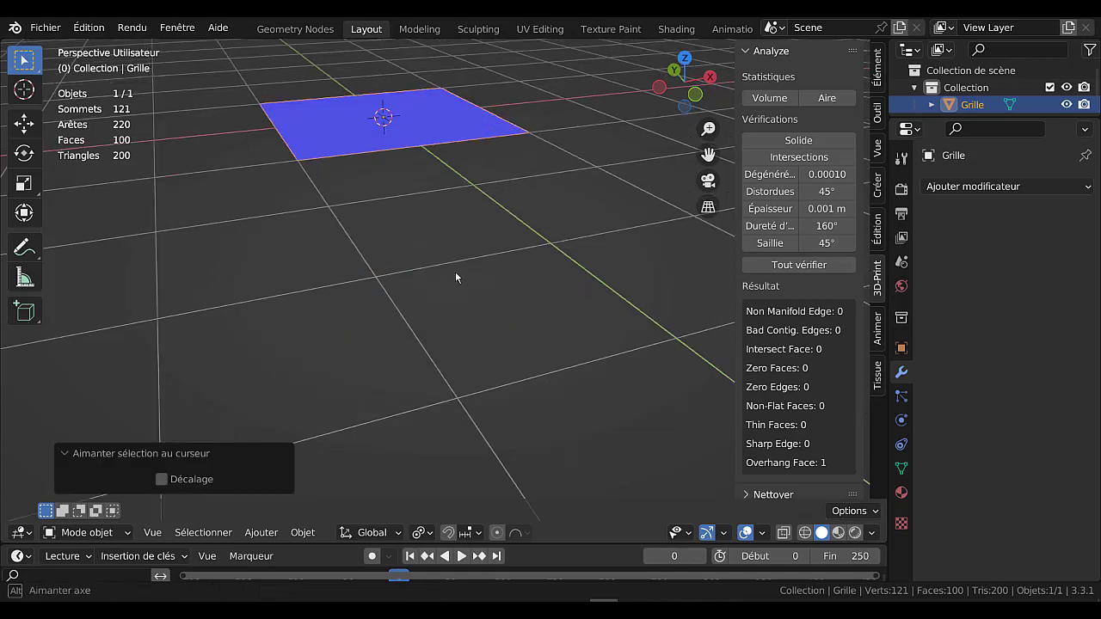
{"action": "middle_click_drag", "start_coordinate": [456, 277], "coordinate": [475, 399]}
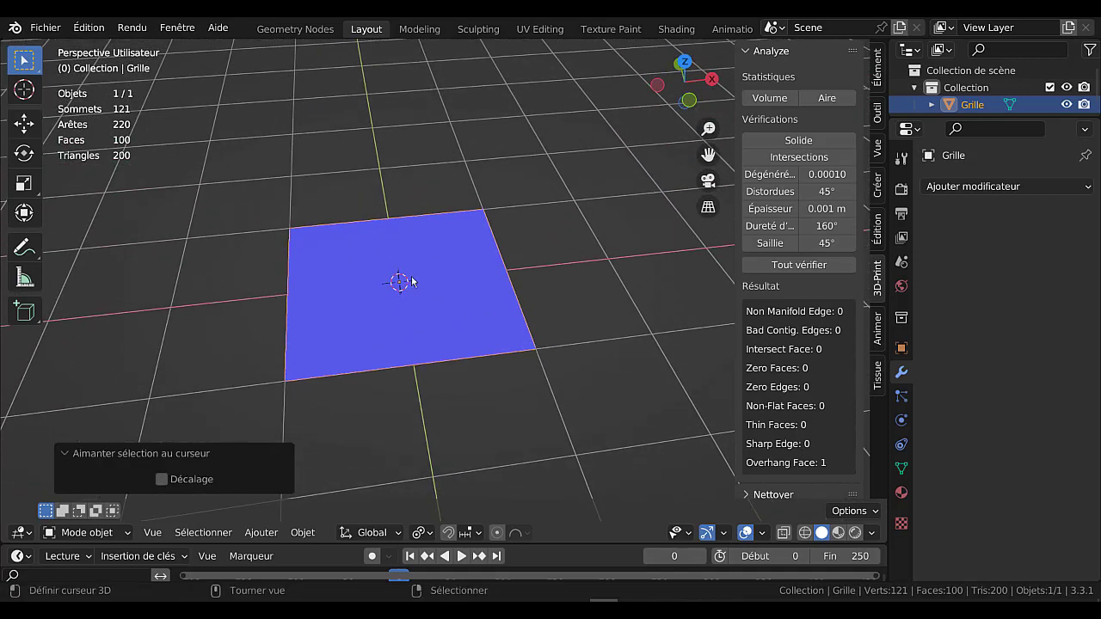
{"action": "scroll", "coordinate": [431, 300], "scroll_direction": "up", "scroll_amount": 3}
Step: Enter Edit Mode and reshape the fully selected grid into a disc with the LoopTools Circle operation
{"action": "key", "text": "Tab"}
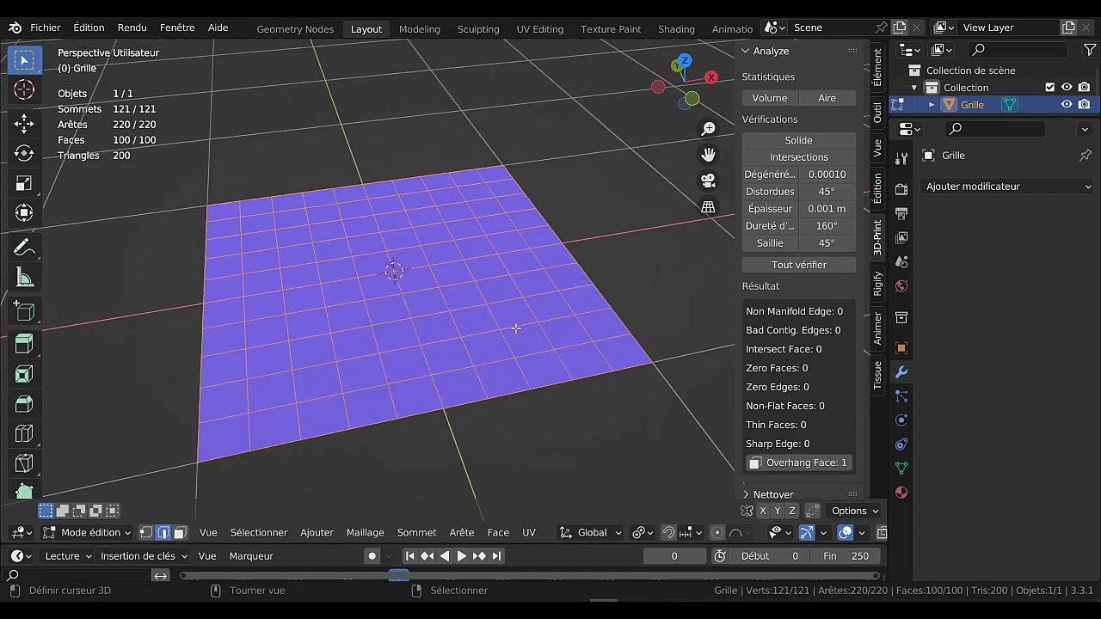
{"action": "scroll", "coordinate": [590, 401], "scroll_direction": "down", "scroll_amount": 2}
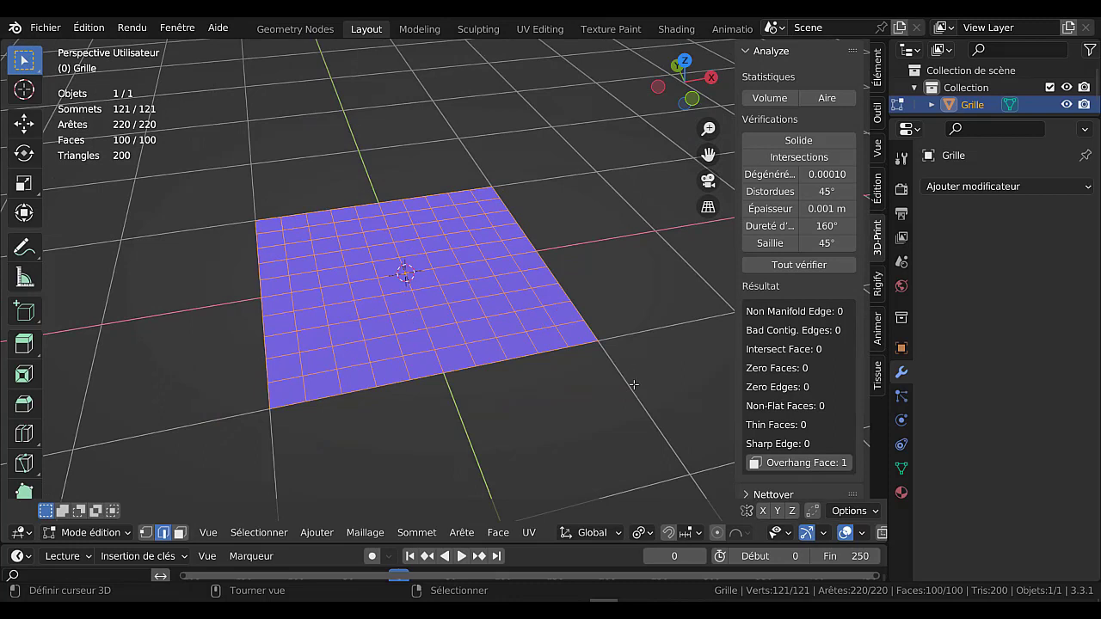
{"action": "key", "text": "q"}
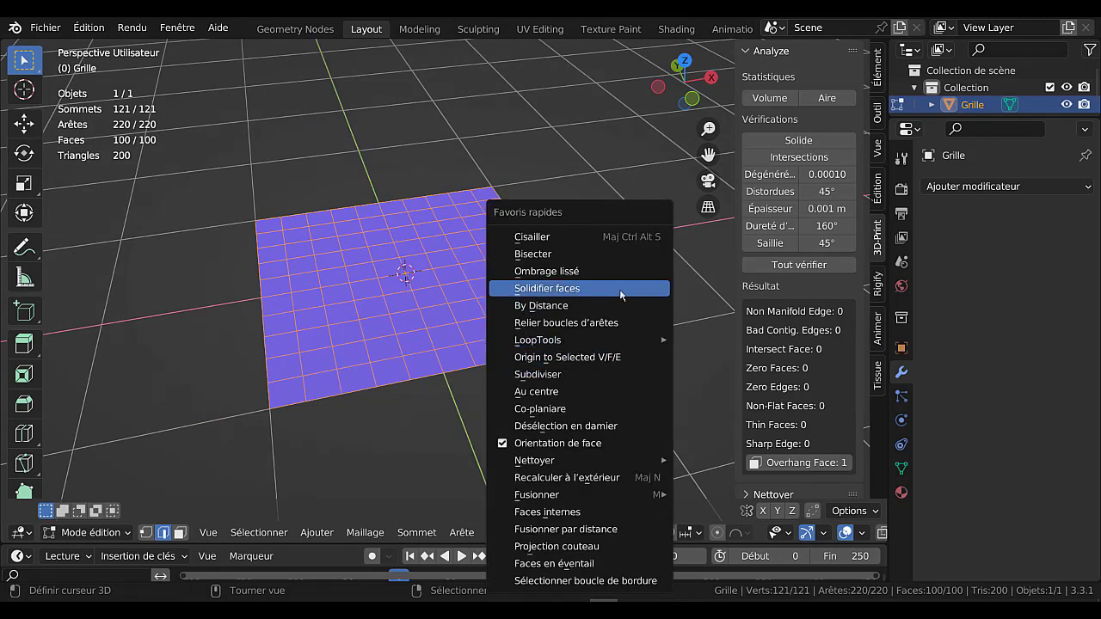
{"action": "mouse_move", "coordinate": [609, 339]}
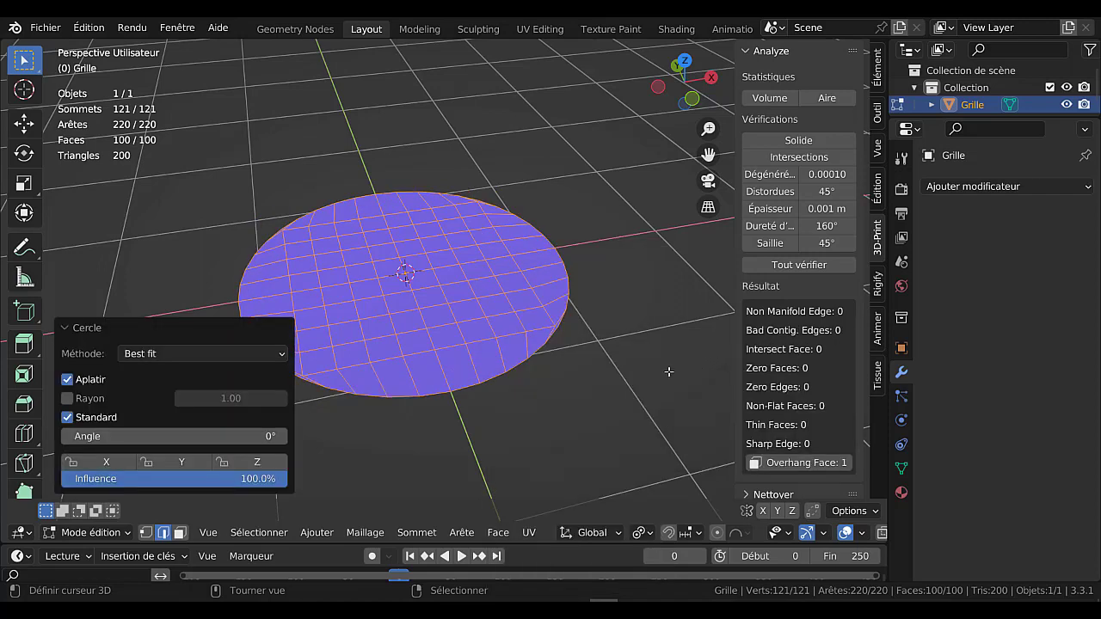
Step: Select the disc's boundary loop and narrow the 3D-Print sidebar to enlarge the viewport
{"action": "key", "text": "q"}
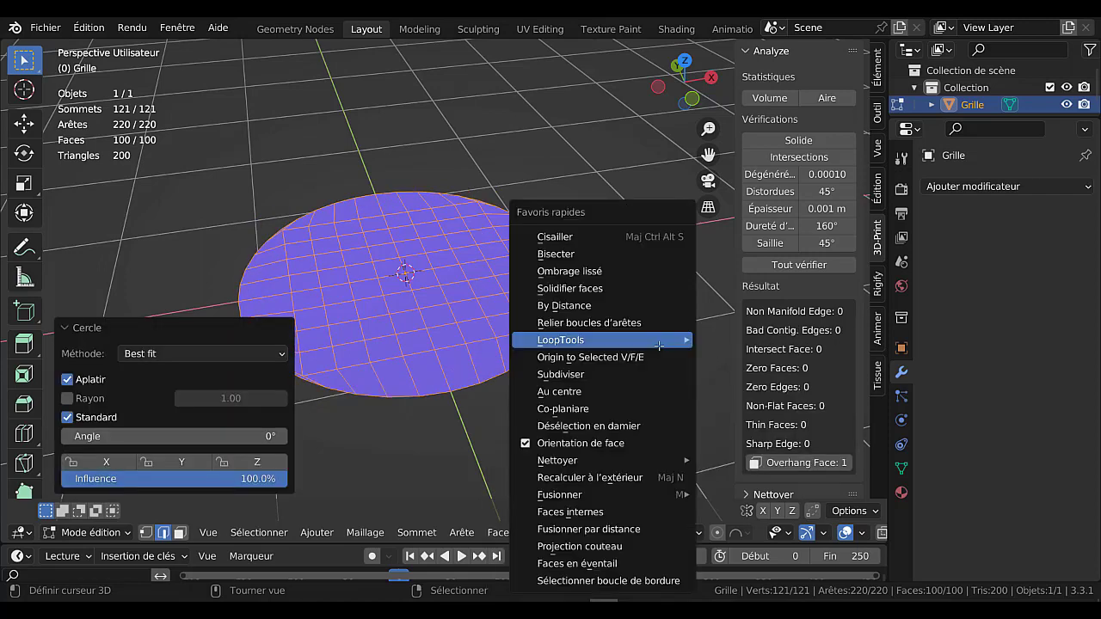
{"action": "left_click", "coordinate": [617, 583]}
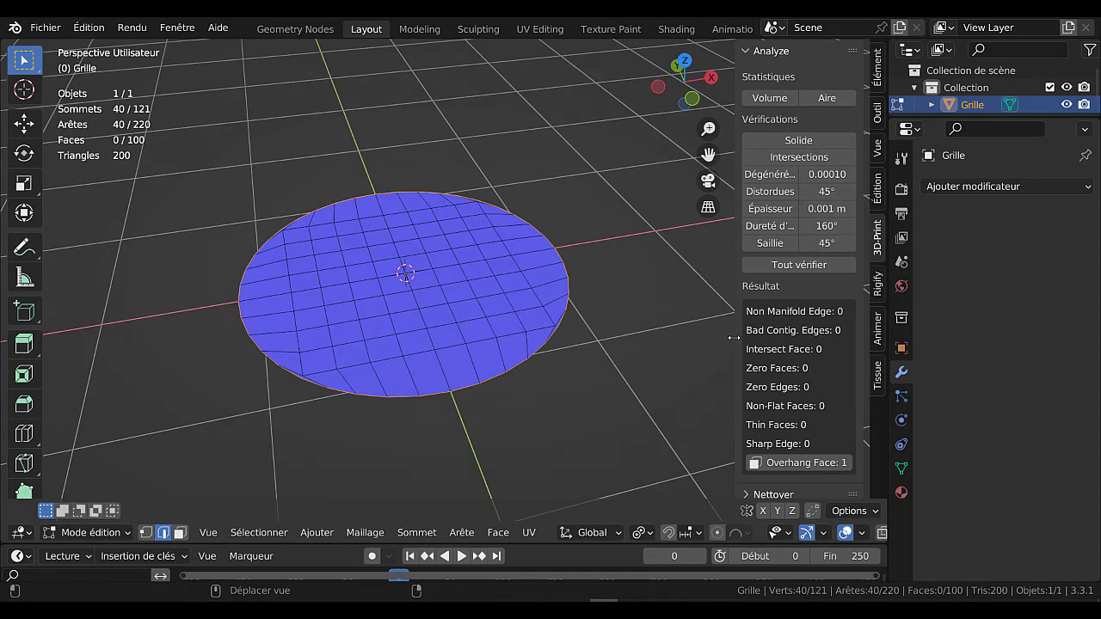
{"action": "left_click_drag", "start_coordinate": [734, 337], "coordinate": [816, 337]}
{"action": "middle_click_drag", "start_coordinate": [654, 418], "coordinate": [654, 370]}
Step: Display the loop selection options that include the boundary loop selection, without leaving the current selection
{"action": "left_click", "coordinate": [262, 534]}
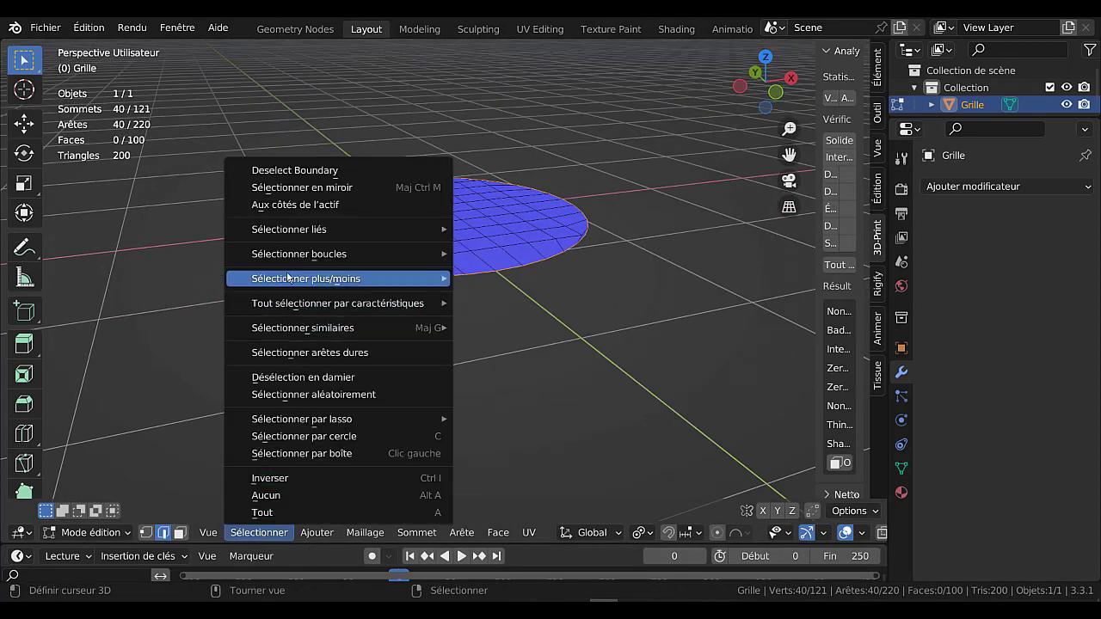
{"action": "mouse_move", "coordinate": [310, 258]}
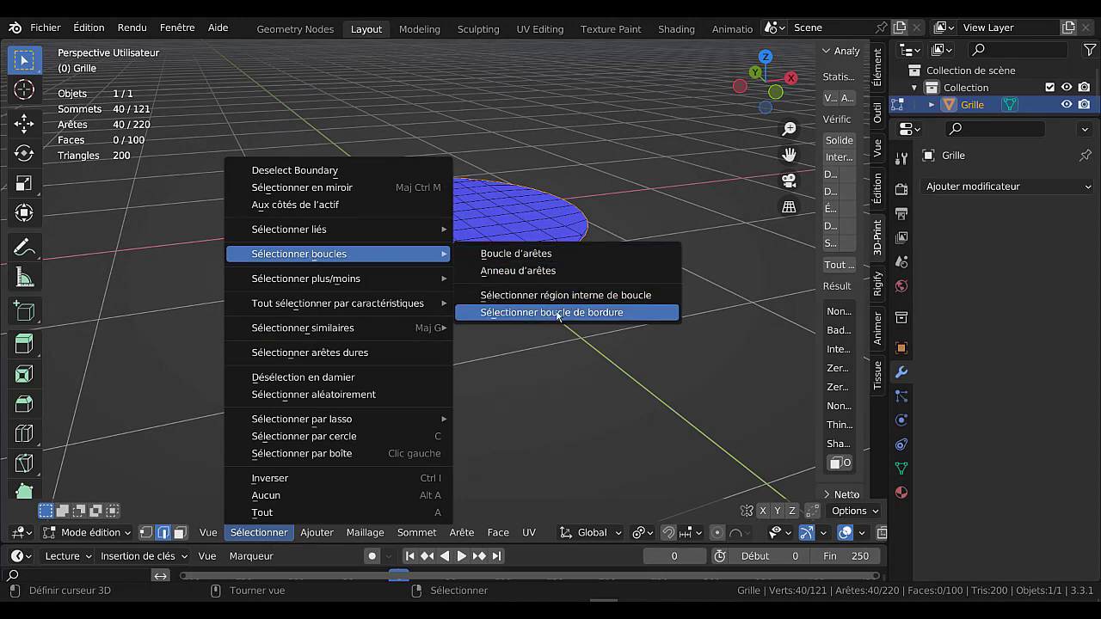
{"action": "middle_click_drag", "start_coordinate": [711, 306], "coordinate": [679, 361]}
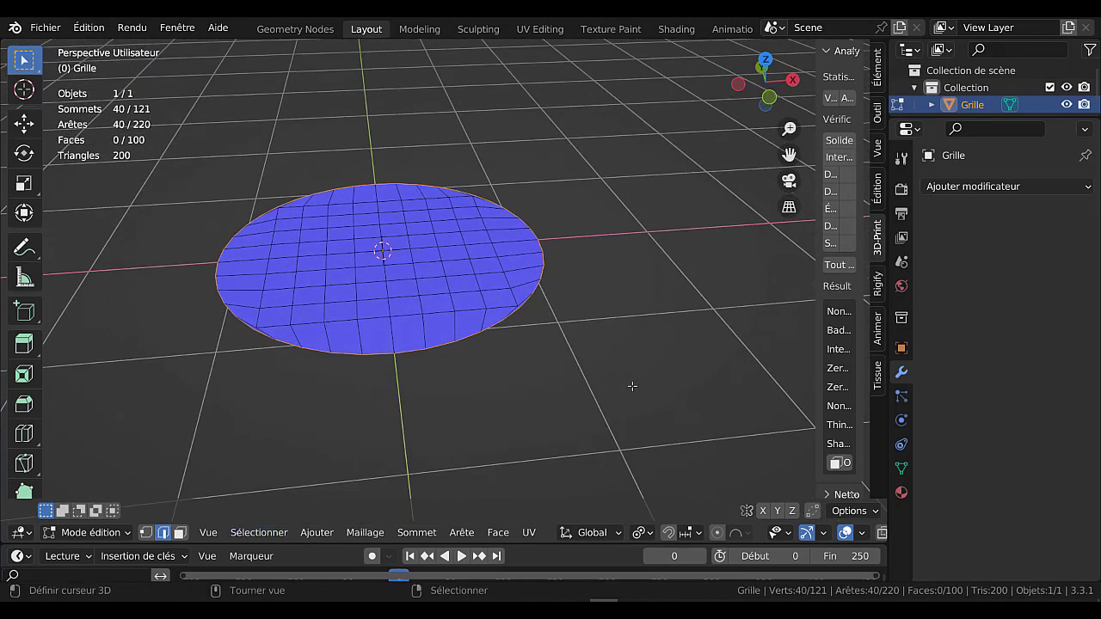
Step: Try inverting the boundary loop selection from edge mode and picking a vertex path along the disc's rim
{"action": "key", "text": "ctrl+i"}
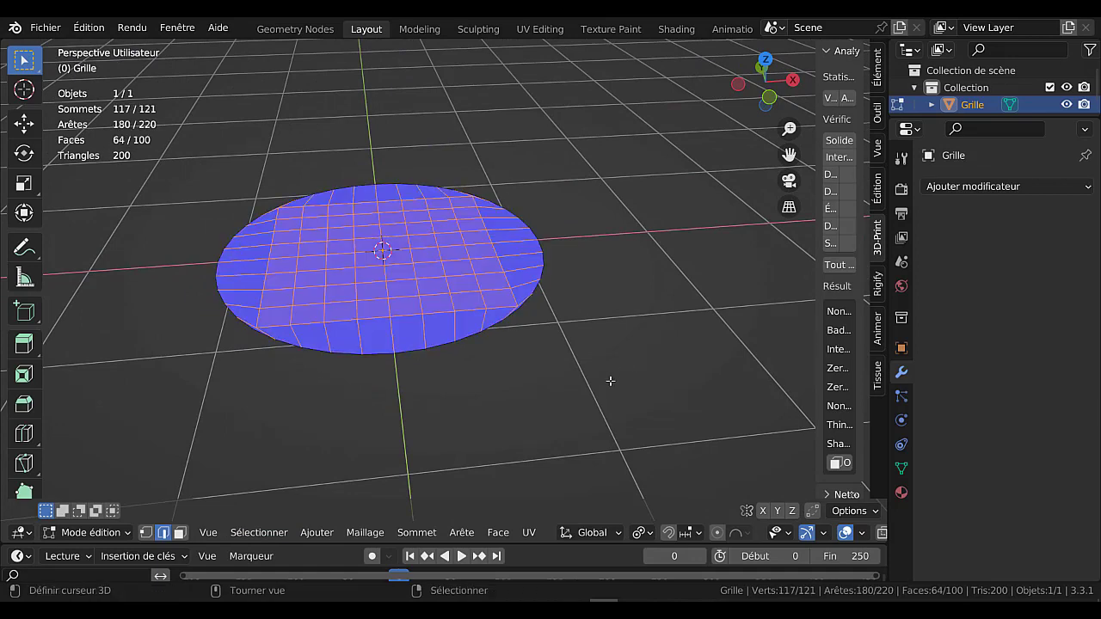
{"action": "scroll", "coordinate": [611, 378], "scroll_direction": "up", "scroll_amount": 2}
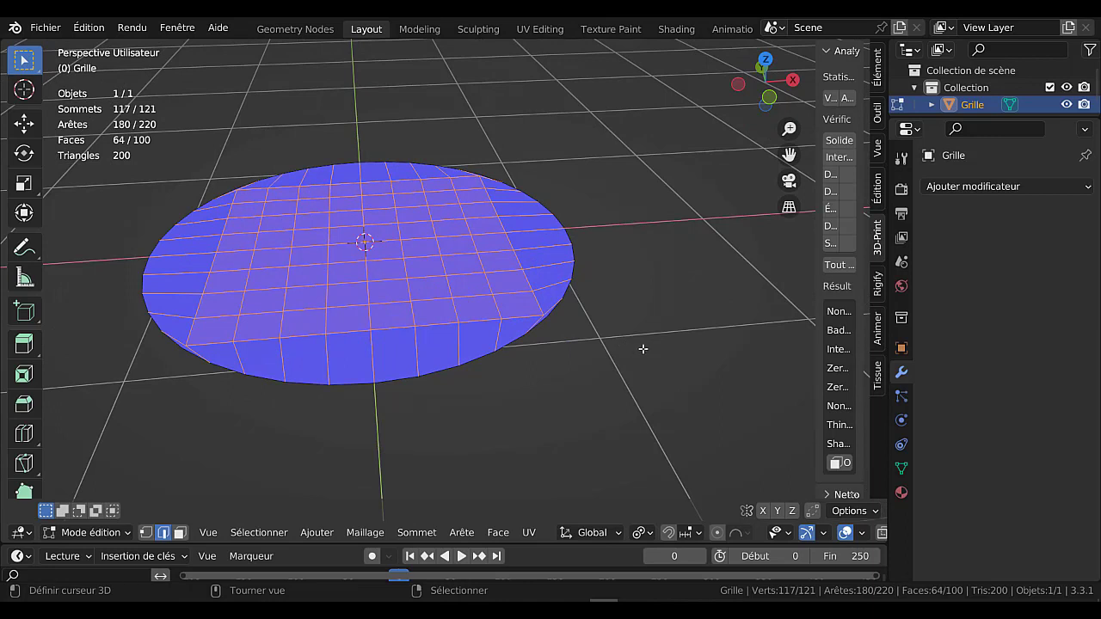
{"action": "key", "text": "1"}
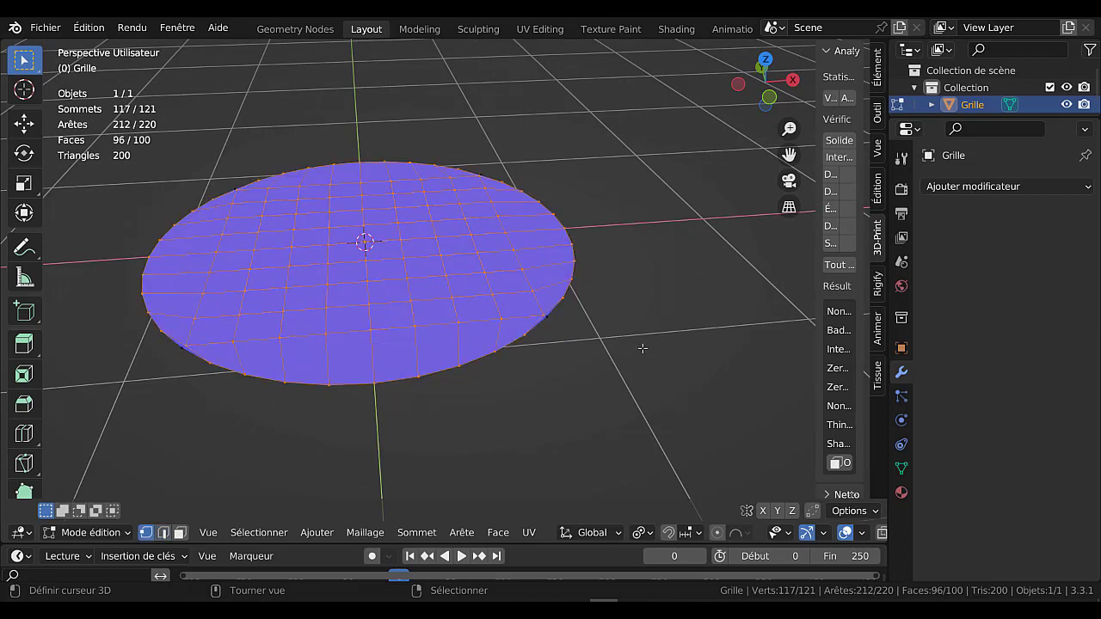
{"action": "left_click", "coordinate": [553, 329], "text": "ctrl"}
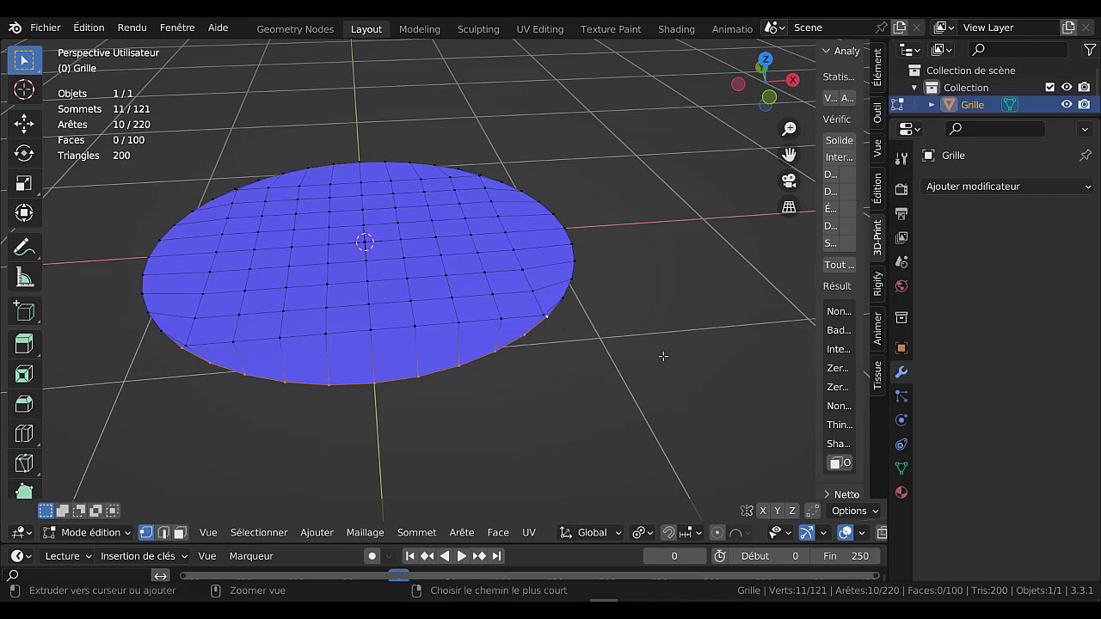
Step: Reselect only the disc's outer boundary and switch to edge selection
{"action": "key", "text": "a"}
{"action": "key", "text": "ctrl+KP_Subtract"}
{"action": "key", "text": "ctrl+i"}
{"action": "key", "text": "2"}
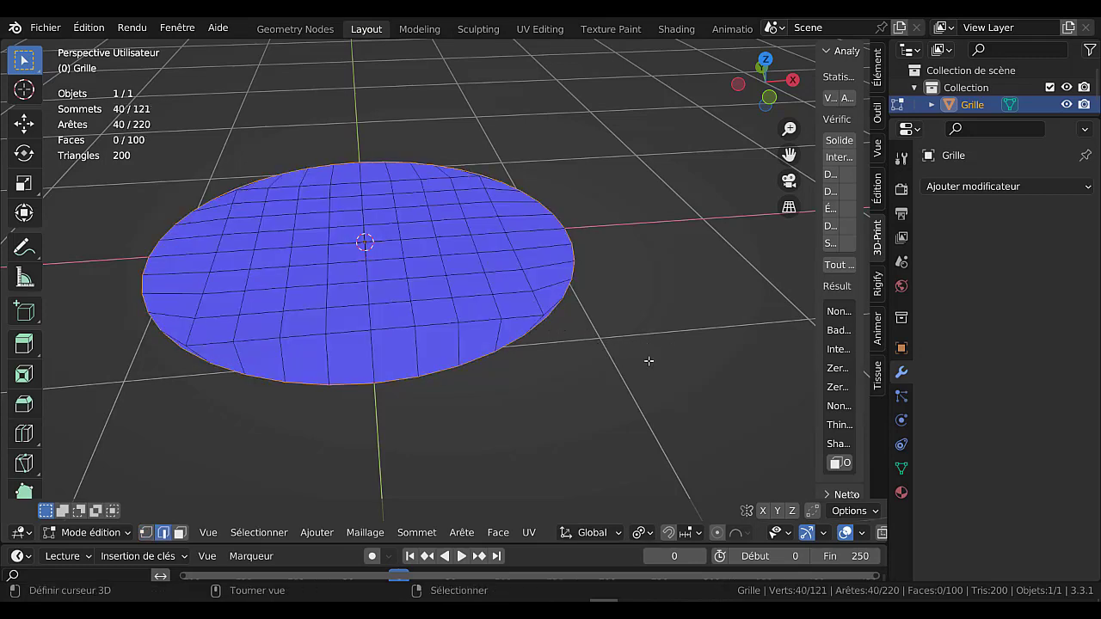
Step: Invert the boundary selection in vertex mode, delete the disc's interior vertices, and select the whole remaining ring
{"action": "key", "text": "1"}
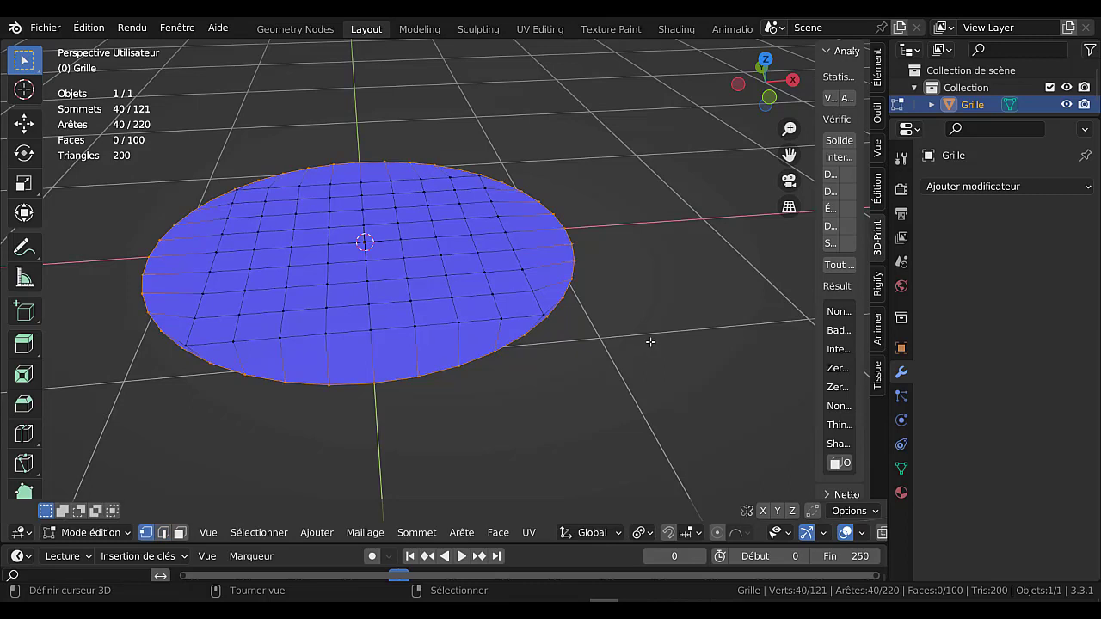
{"action": "key", "text": "ctrl+i"}
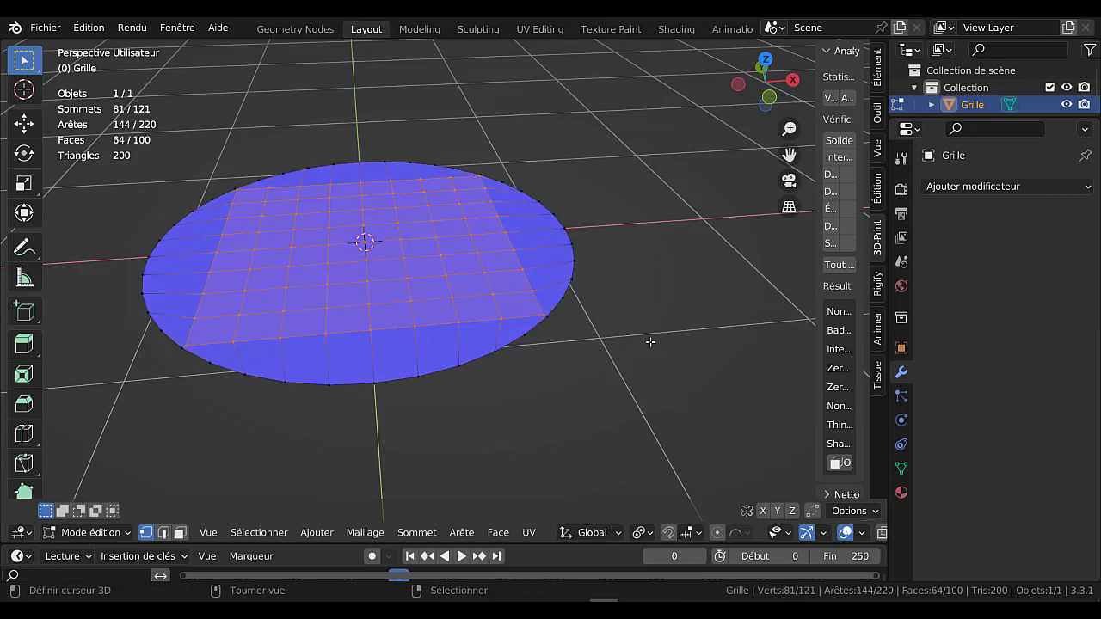
{"action": "key", "text": "x"}
{"action": "left_click", "coordinate": [648, 347]}
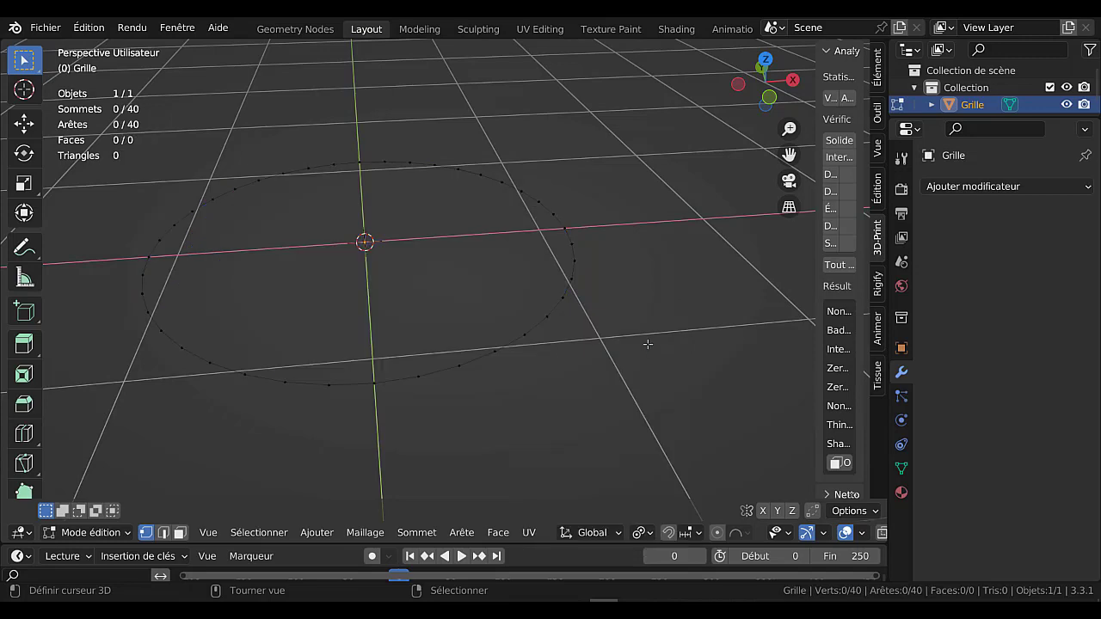
{"action": "key", "text": "a"}
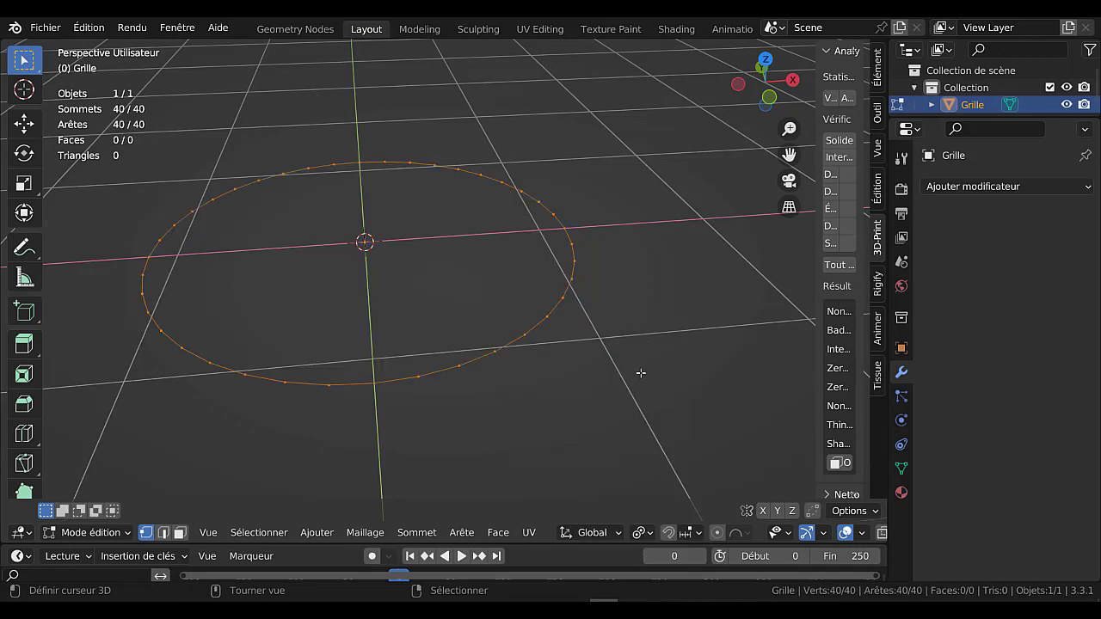
Step: Extrude the selected ring and scale the new vertices to 0 so they converge at the circle's centre
{"action": "key", "text": "e"}
{"action": "key", "text": "s"}
{"action": "key", "text": "0"}
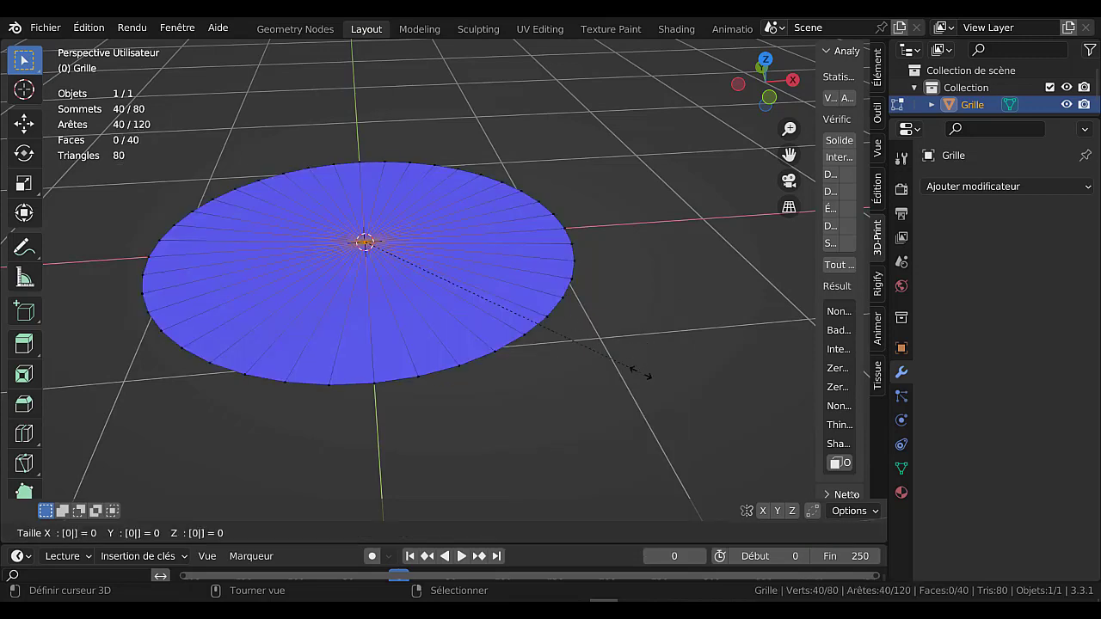
{"action": "key", "text": "Return"}
Step: Select the whole disc and merge its overlapping centre vertices by distance, using 0.0001 m
{"action": "scroll", "coordinate": [639, 388], "scroll_direction": "down", "scroll_amount": 4}
{"action": "key", "text": "a"}
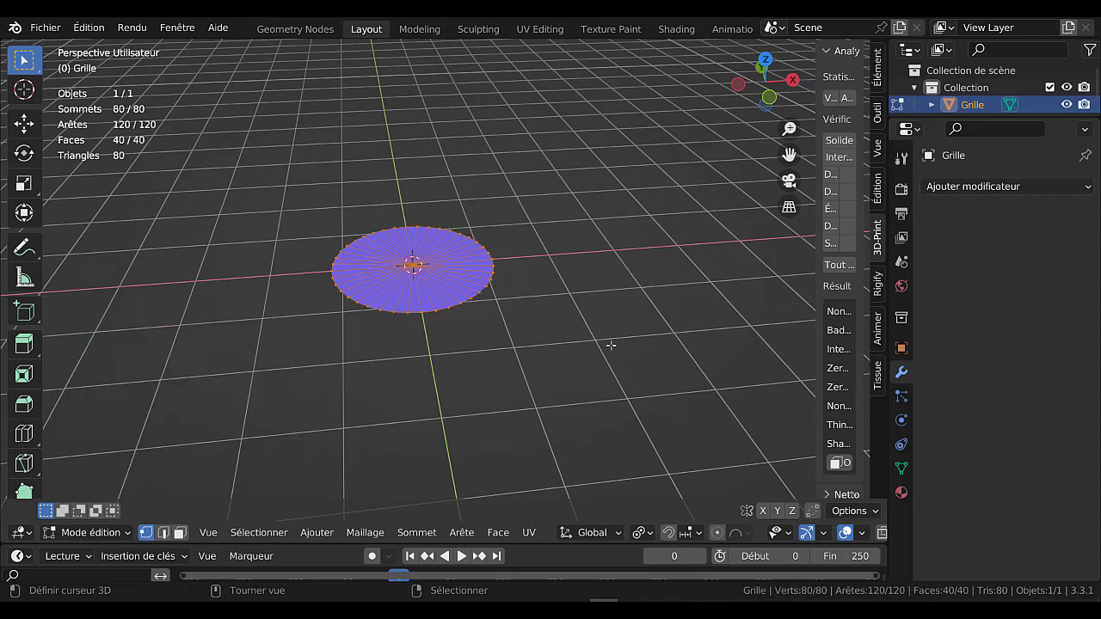
{"action": "key", "text": "m"}
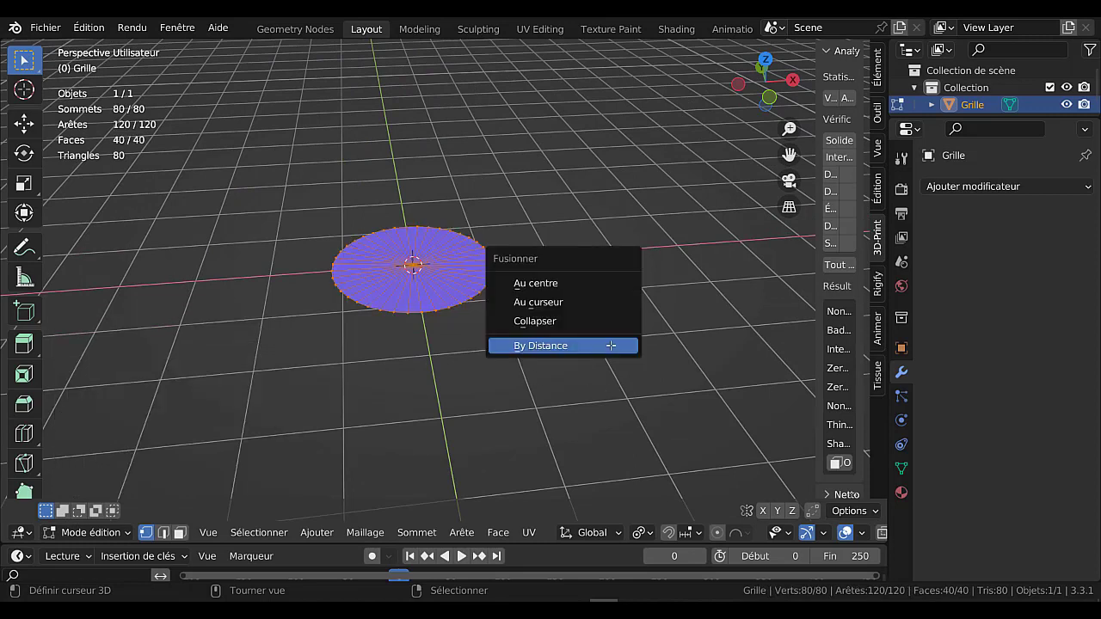
{"action": "left_click", "coordinate": [611, 345]}
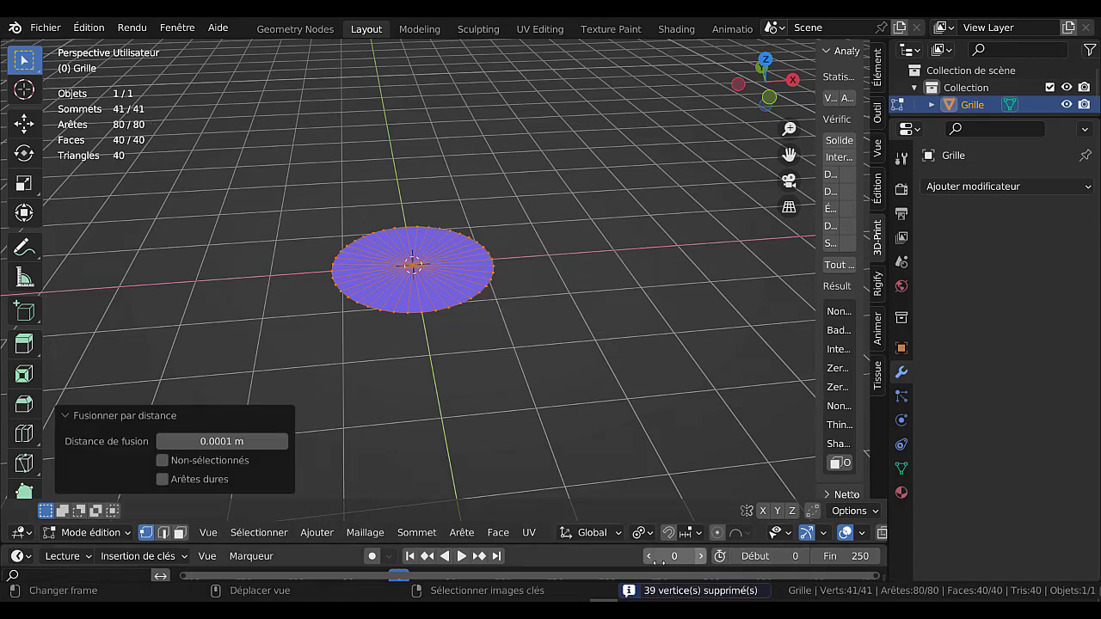
Step: Extrude the whole disc upward twice, by about 0.74 m and about 0.93 m, to form two stacked sections
{"action": "scroll", "coordinate": [597, 402], "scroll_direction": "up", "scroll_amount": 1}
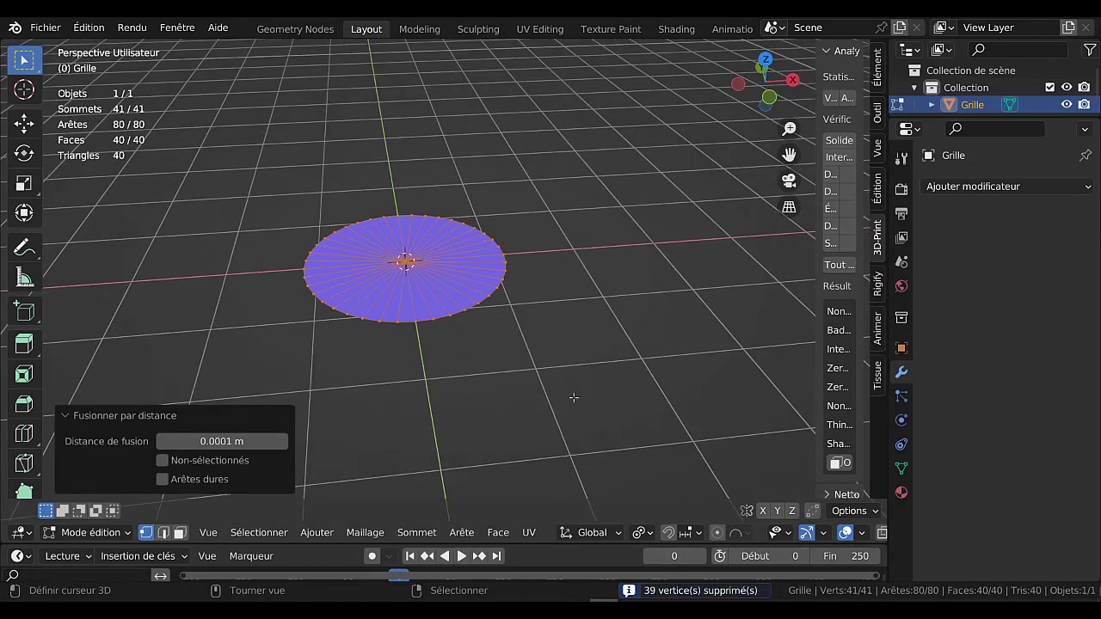
{"action": "middle_click_drag", "start_coordinate": [594, 370], "coordinate": [596, 423]}
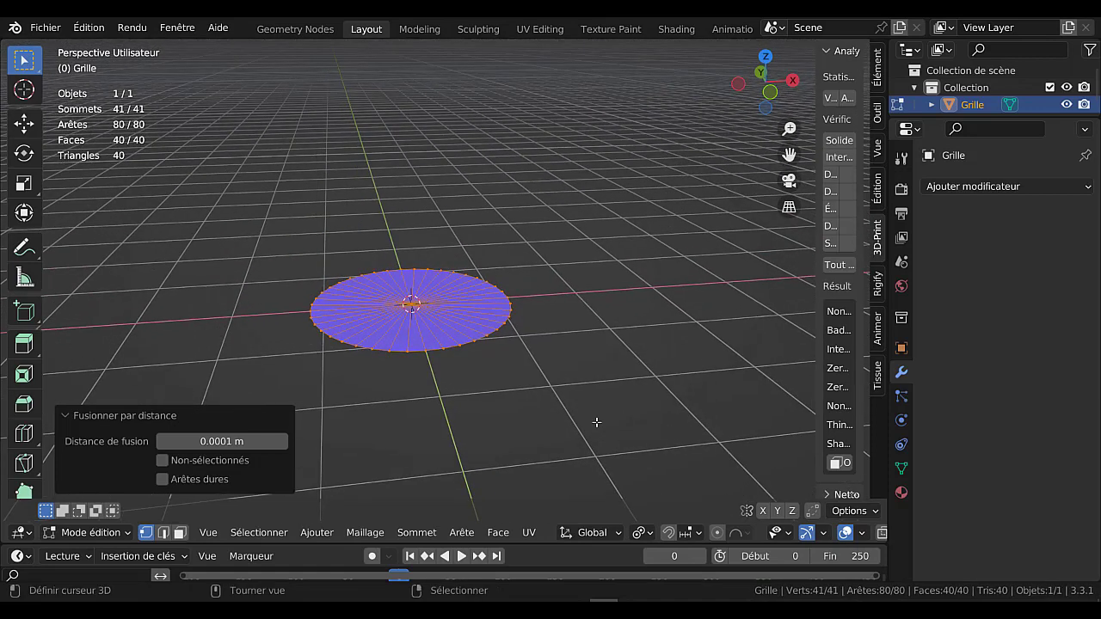
{"action": "key", "text": "e"}
{"action": "left_click", "coordinate": [599, 376]}
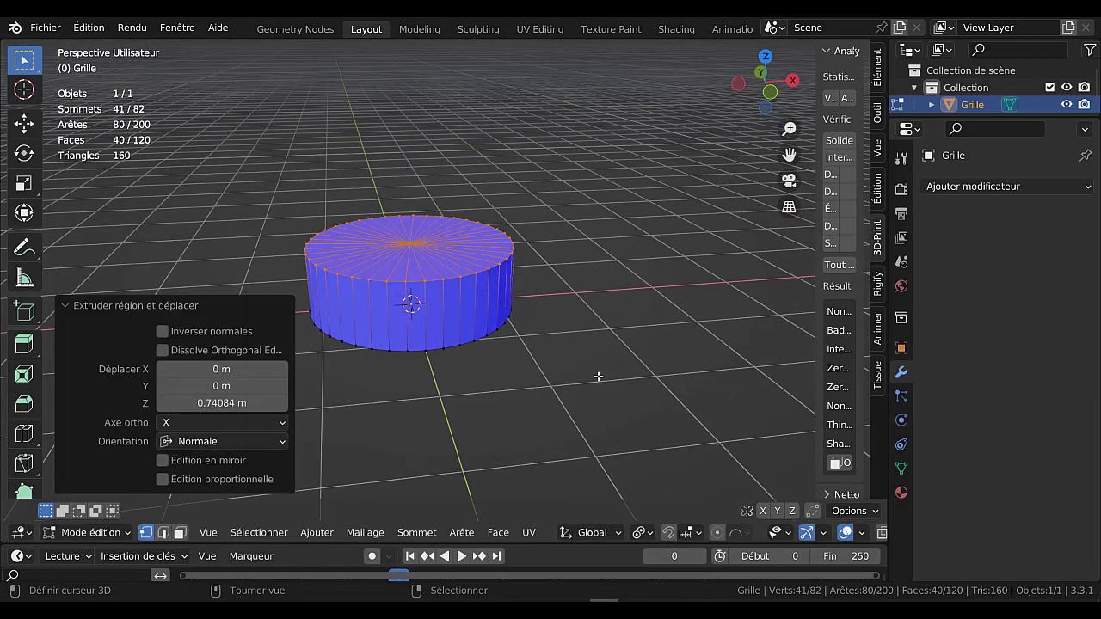
{"action": "key", "text": "e"}
{"action": "left_click", "coordinate": [600, 291]}
Step: Flare the top cap outward by scaling it about 1.386, and delete its faces to open the vase
{"action": "key", "text": "s"}
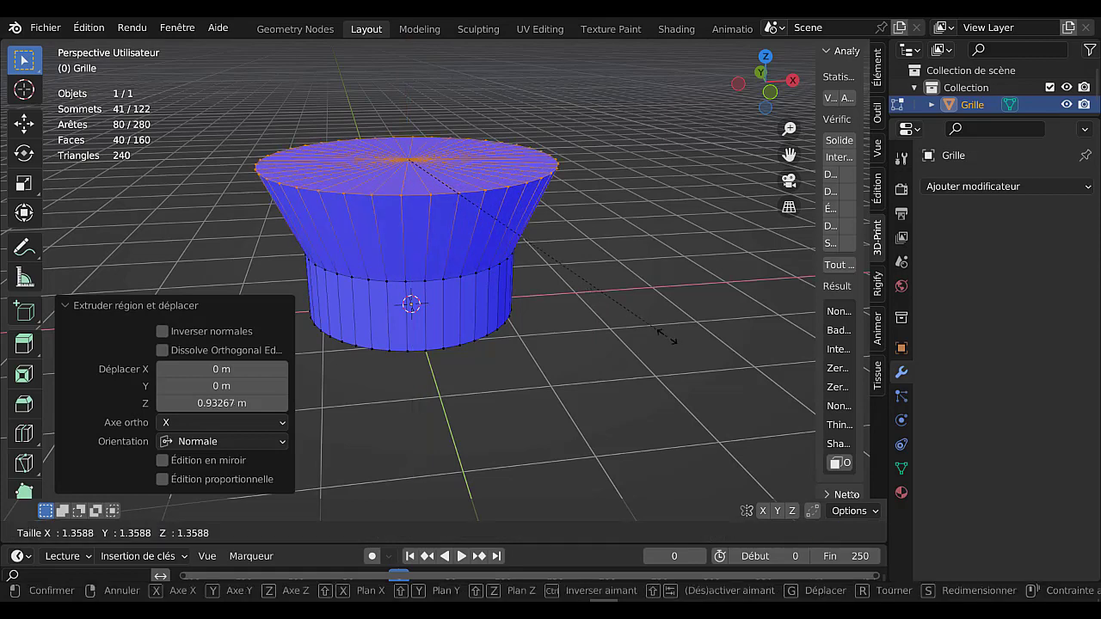
{"action": "left_click", "coordinate": [669, 339]}
{"action": "key", "text": "x"}
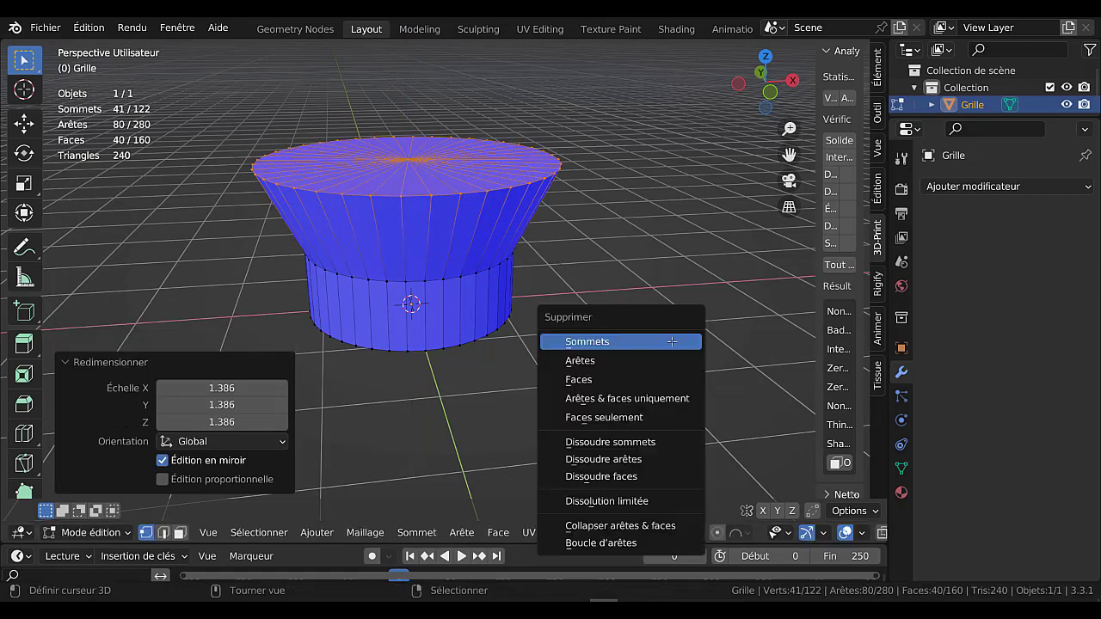
{"action": "left_click", "coordinate": [631, 379]}
Step: Add a centred loop cut around the lower section and scale it outward by about 1.229
{"action": "key", "text": "ctrl+r"}
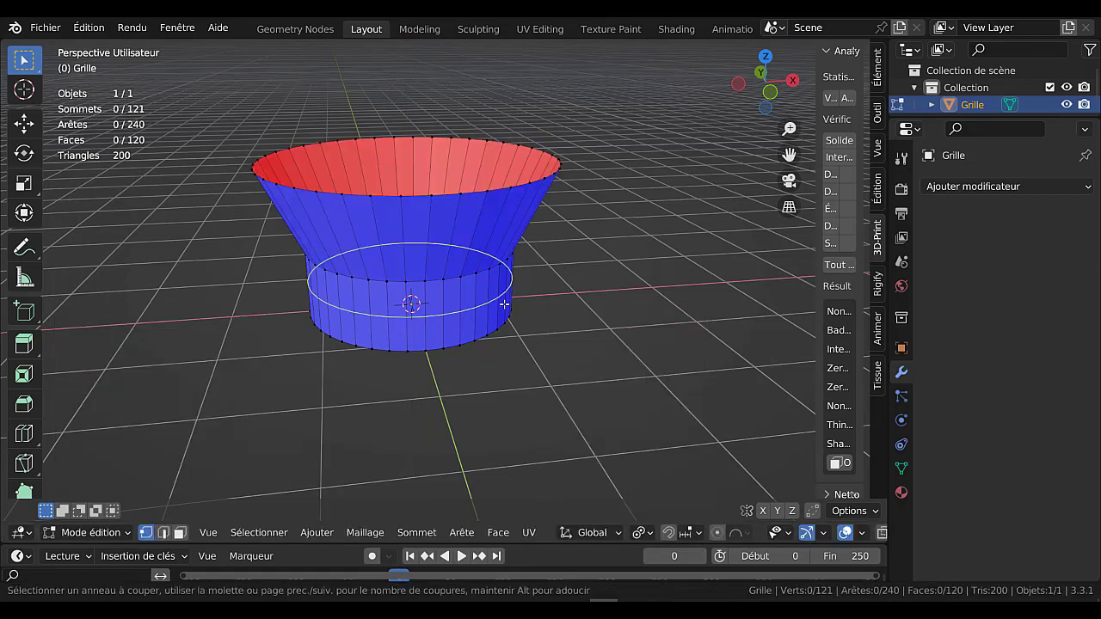
{"action": "left_click", "coordinate": [505, 304]}
{"action": "left_click", "coordinate": [504, 303]}
{"action": "key", "text": "s"}
{"action": "left_click", "coordinate": [639, 387]}
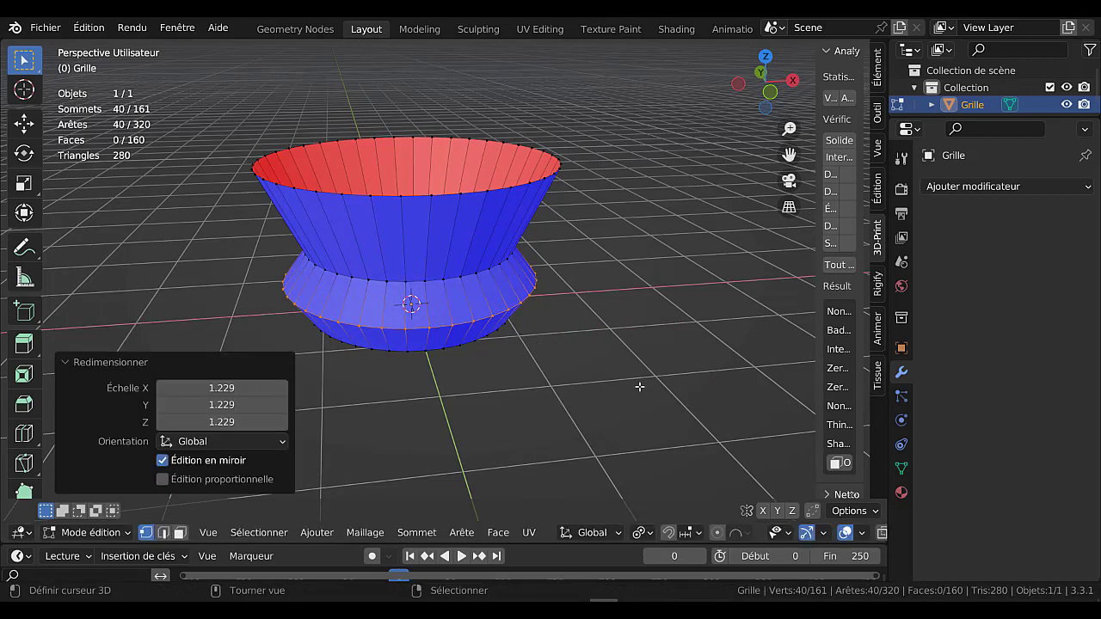
Step: Bevel the widened loop with 4 segments and a width of about 0.373 m to round the vase's base
{"action": "key", "text": "ctrl+b"}
{"action": "scroll", "coordinate": [682, 405], "scroll_direction": "up", "scroll_amount": 3}
{"action": "left_click", "coordinate": [682, 405]}
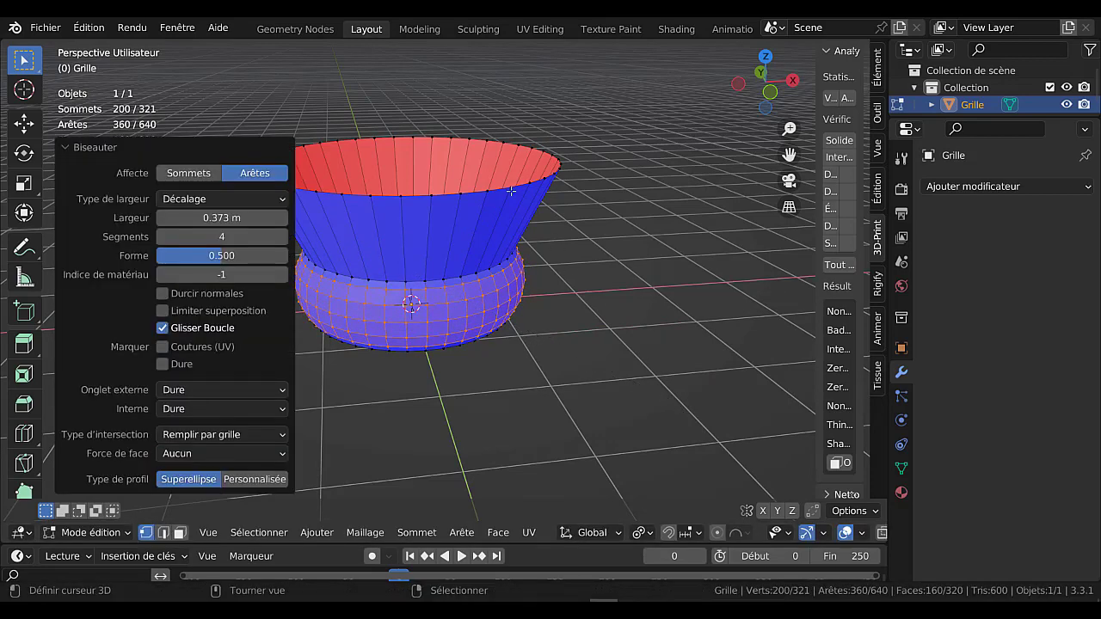
Step: Merge all the vase's vertices by distance and solidify its faces with a thickness of 0.09 m
{"action": "key", "text": "a"}
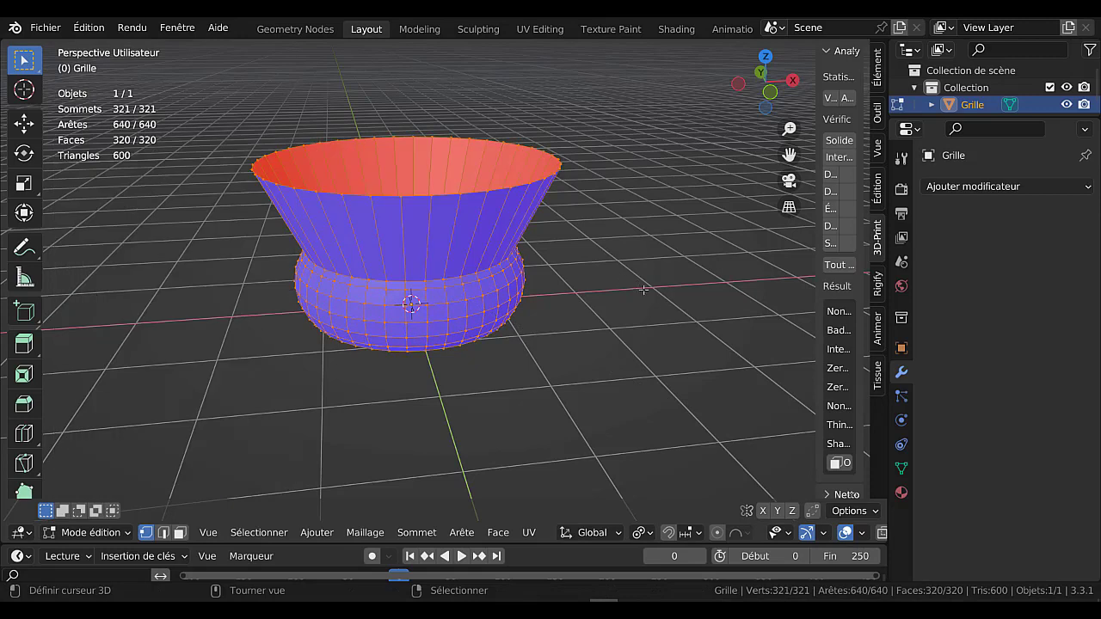
{"action": "key", "text": "m"}
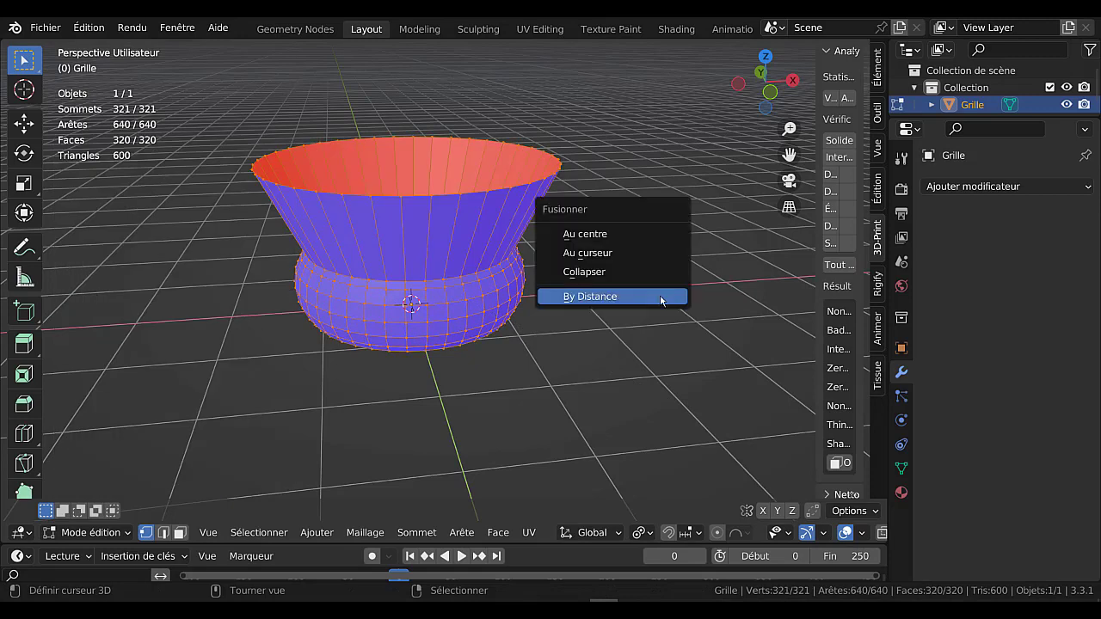
{"action": "left_click", "coordinate": [660, 294]}
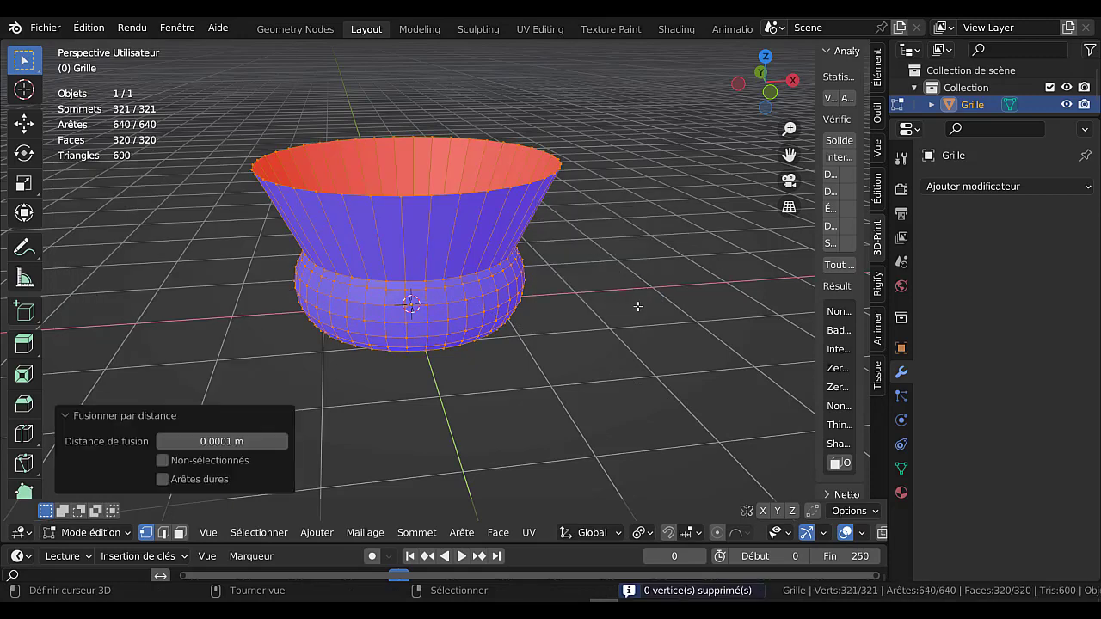
{"action": "key", "text": "q"}
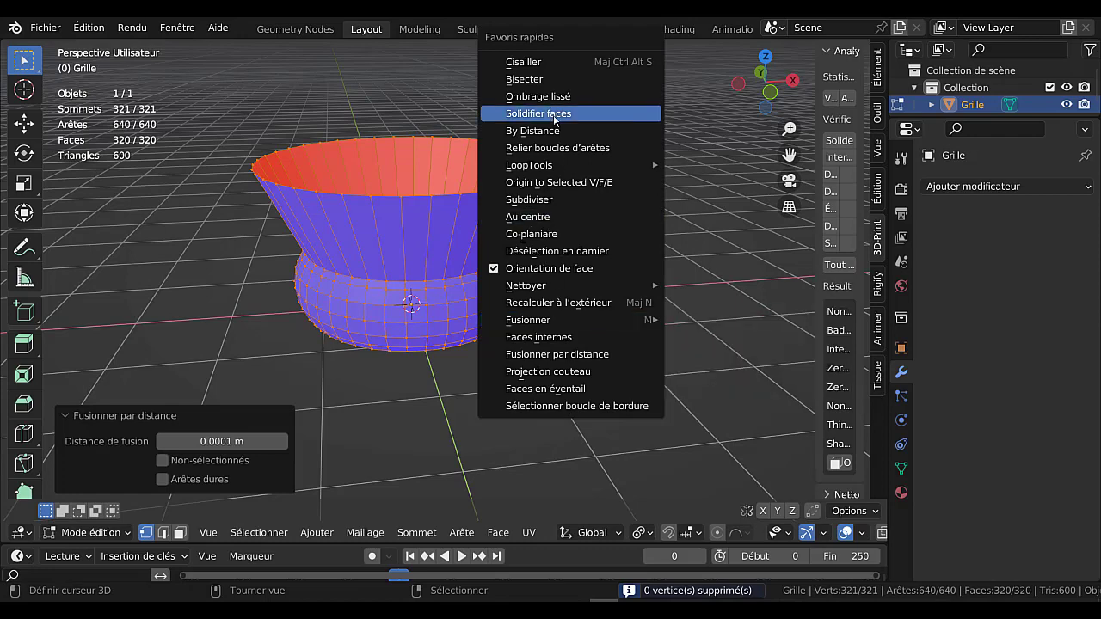
{"action": "left_click", "coordinate": [555, 116]}
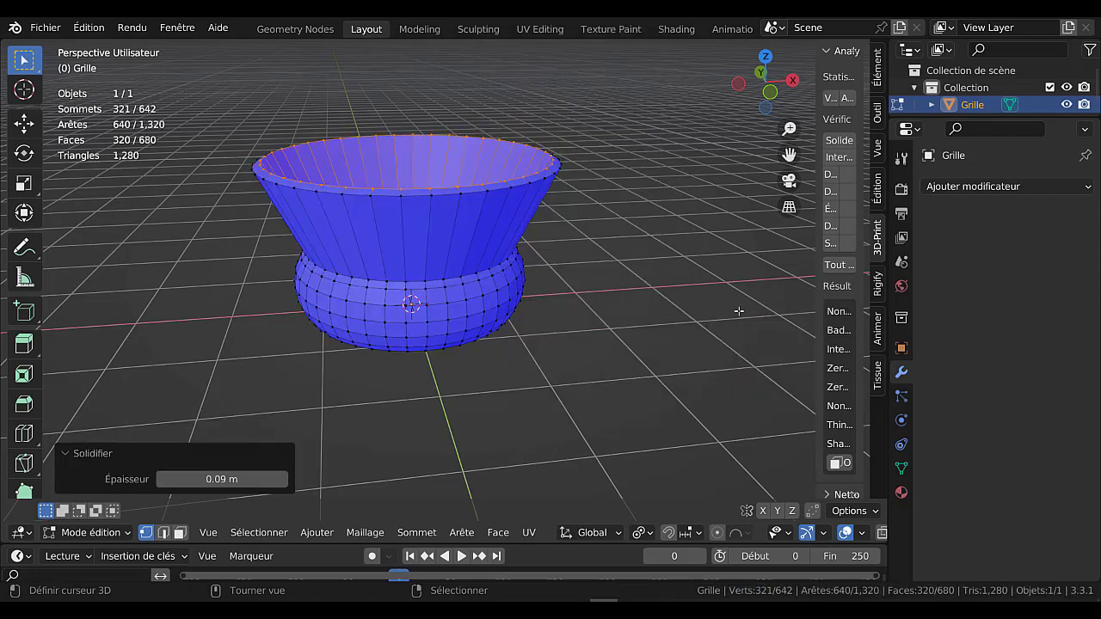
Step: Return to object mode and apply auto smooth shading to the vase with a 30° angle
{"action": "key", "text": "Tab"}
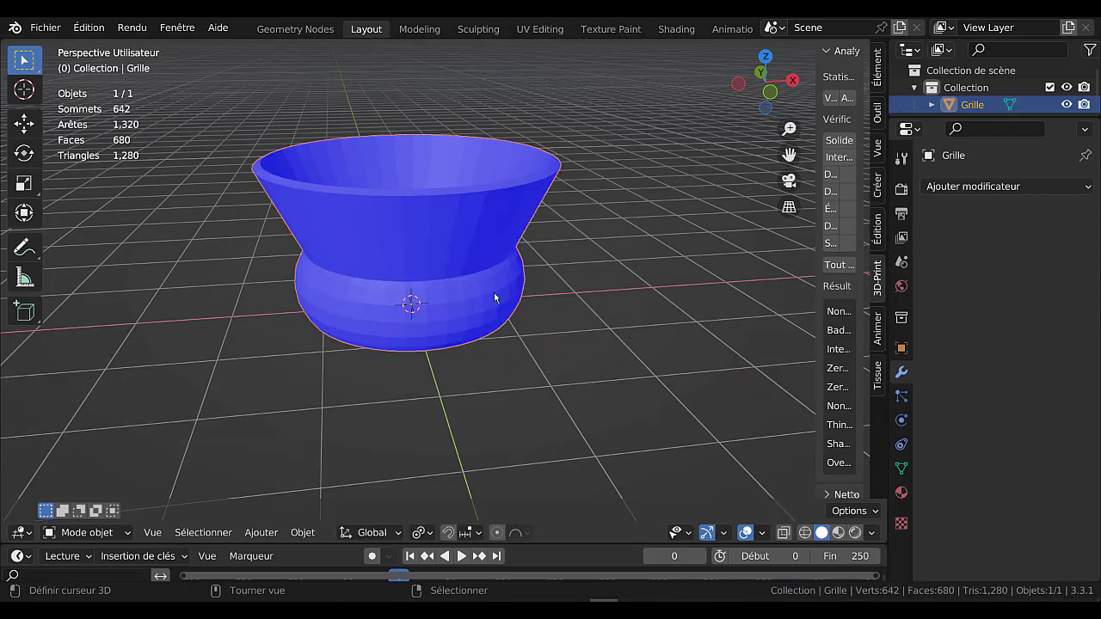
{"action": "key", "text": "q"}
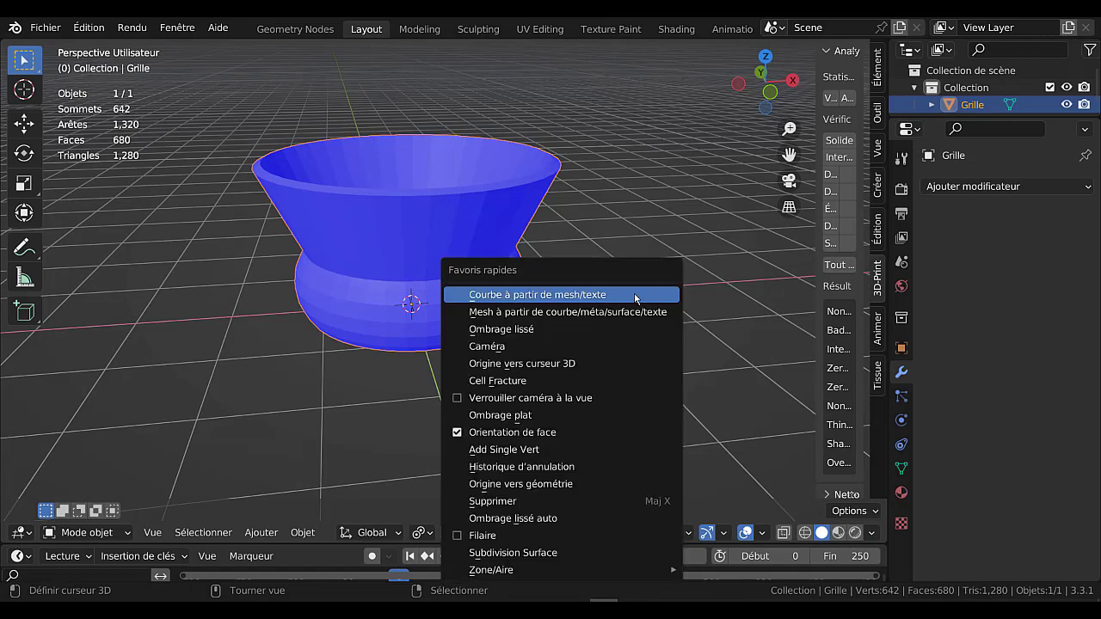
{"action": "left_click", "coordinate": [527, 522]}
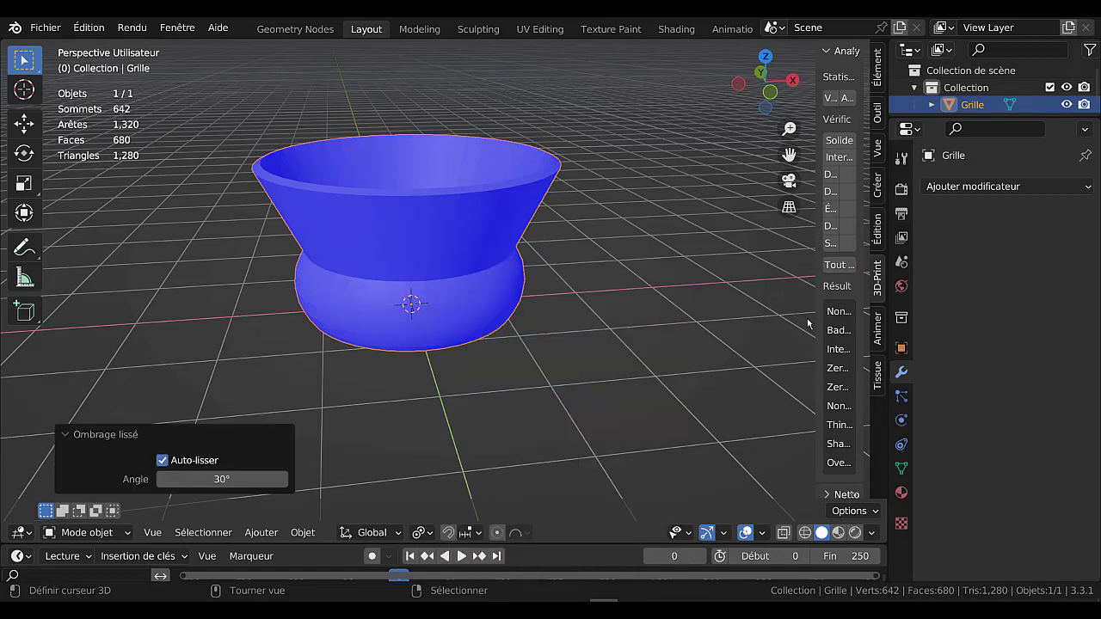
Step: Run all the 3D-print checks on the vase and hide the analysis results
{"action": "left_click_drag", "start_coordinate": [814, 303], "coordinate": [711, 306]}
{"action": "left_click", "coordinate": [797, 264]}
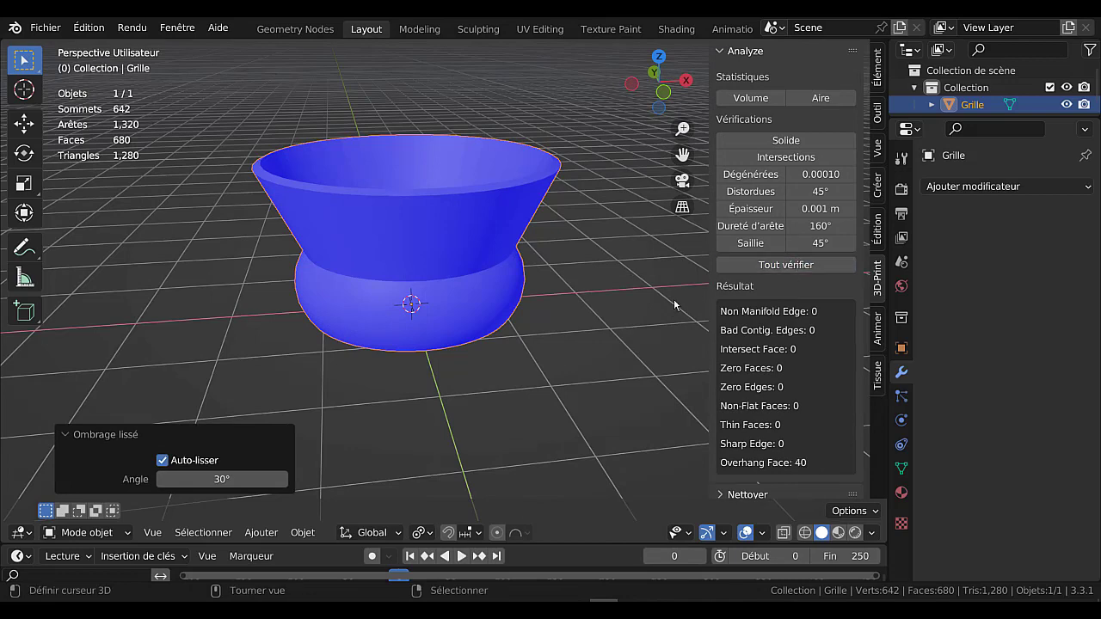
{"action": "left_click_drag", "start_coordinate": [710, 287], "coordinate": [765, 322]}
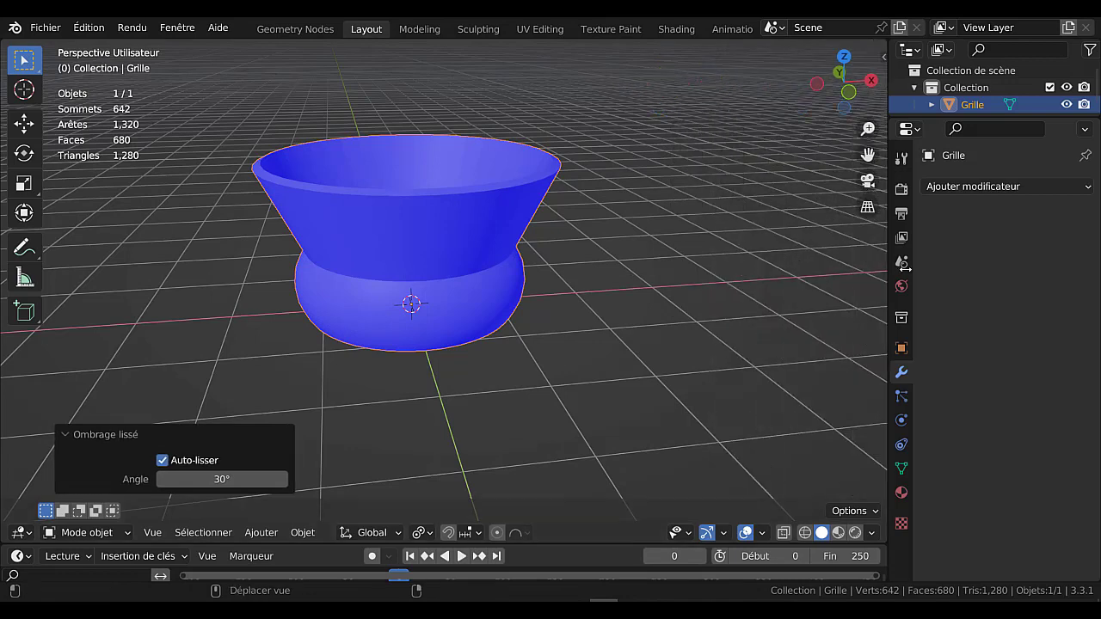
{"action": "key", "text": "Tab"}
{"action": "key", "text": "Tab"}
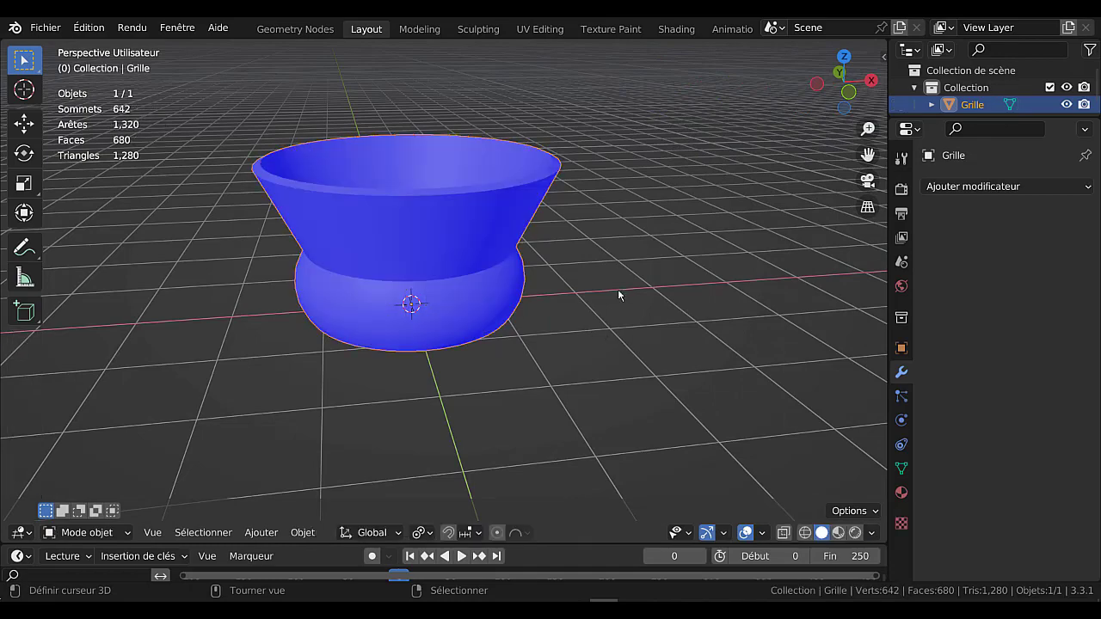
{"action": "middle_click_drag", "start_coordinate": [618, 295], "coordinate": [635, 245]}
{"action": "middle_click_drag", "start_coordinate": [652, 295], "coordinate": [660, 347]}
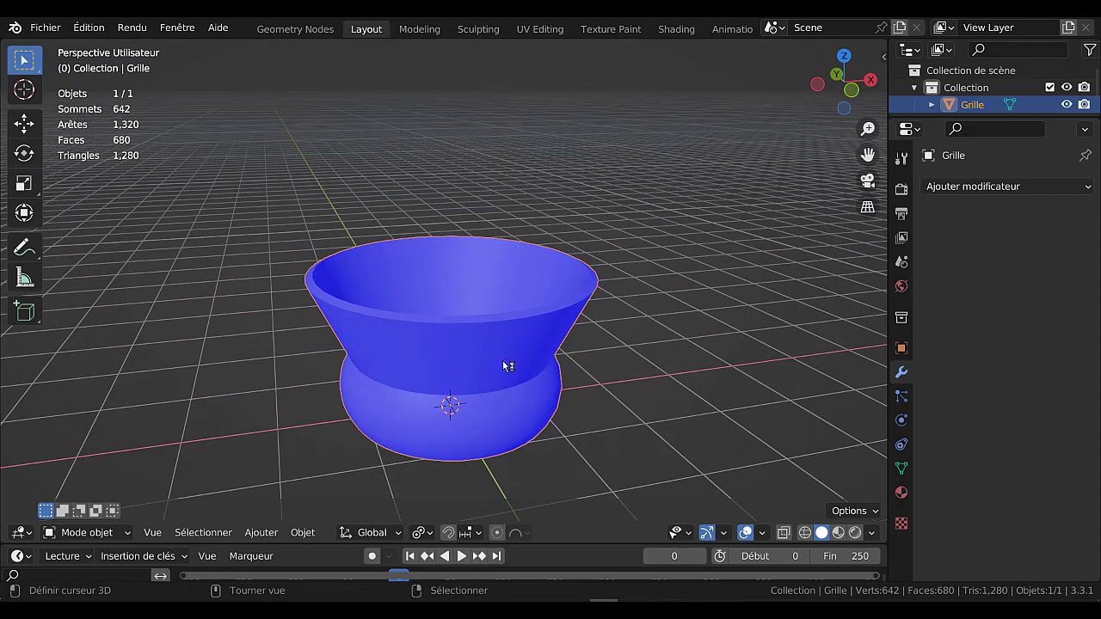
{"action": "middle_click_drag", "start_coordinate": [499, 373], "coordinate": [513, 321], "text": "shift"}
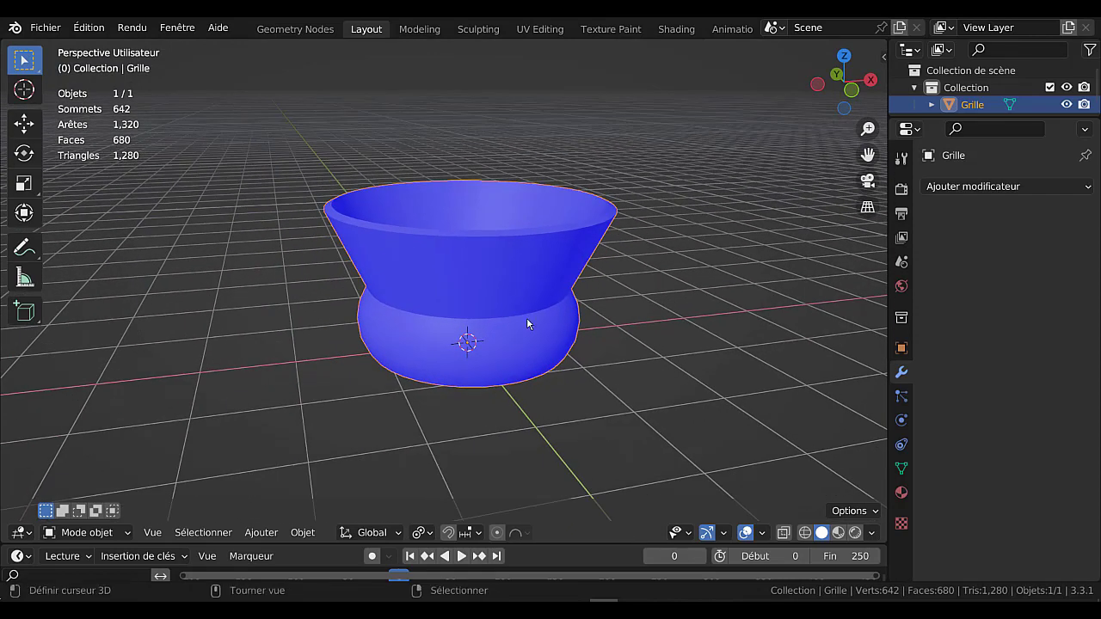
Step: Display the mesh primitives that can be added, including the cylinder, without adding any
{"action": "left_click", "coordinate": [303, 533]}
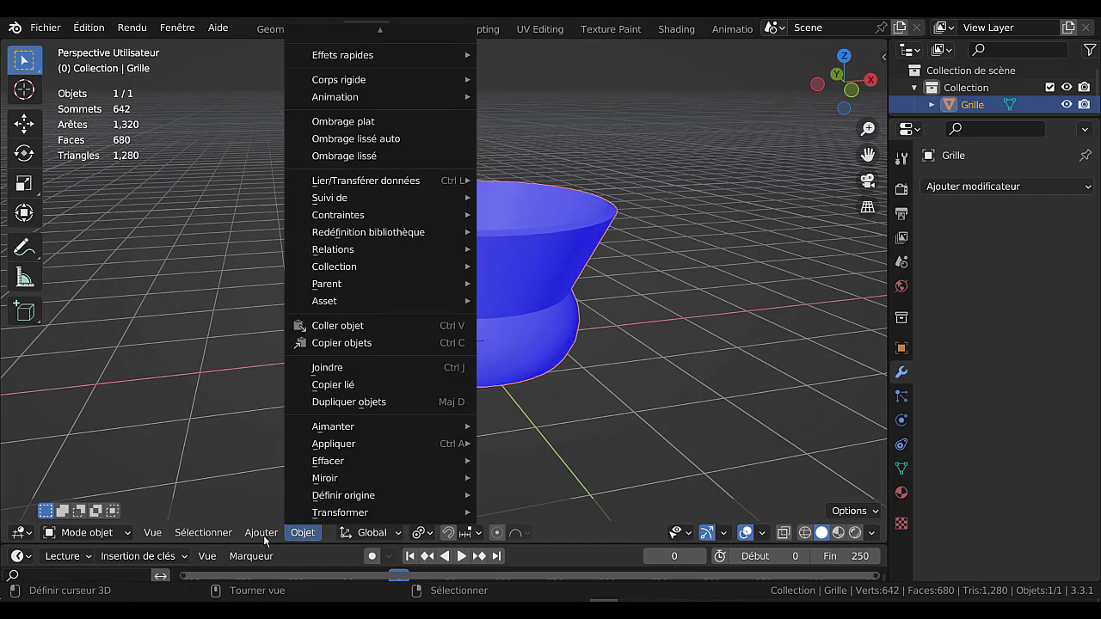
{"action": "left_click", "coordinate": [261, 534]}
{"action": "mouse_move", "coordinate": [267, 516]}
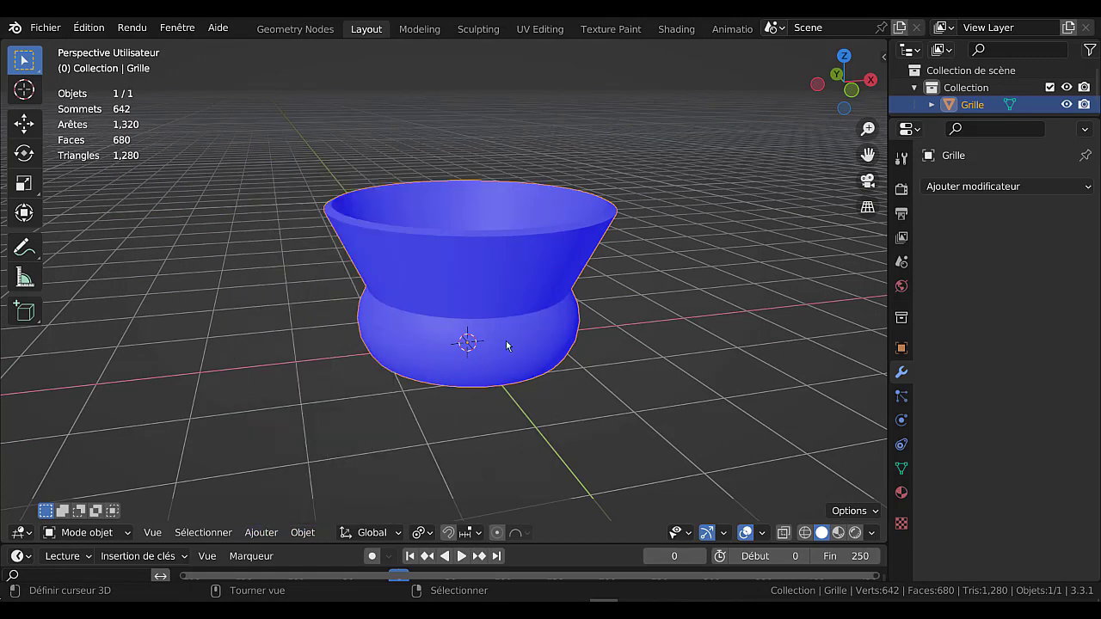
{"action": "left_click", "coordinate": [312, 532]}
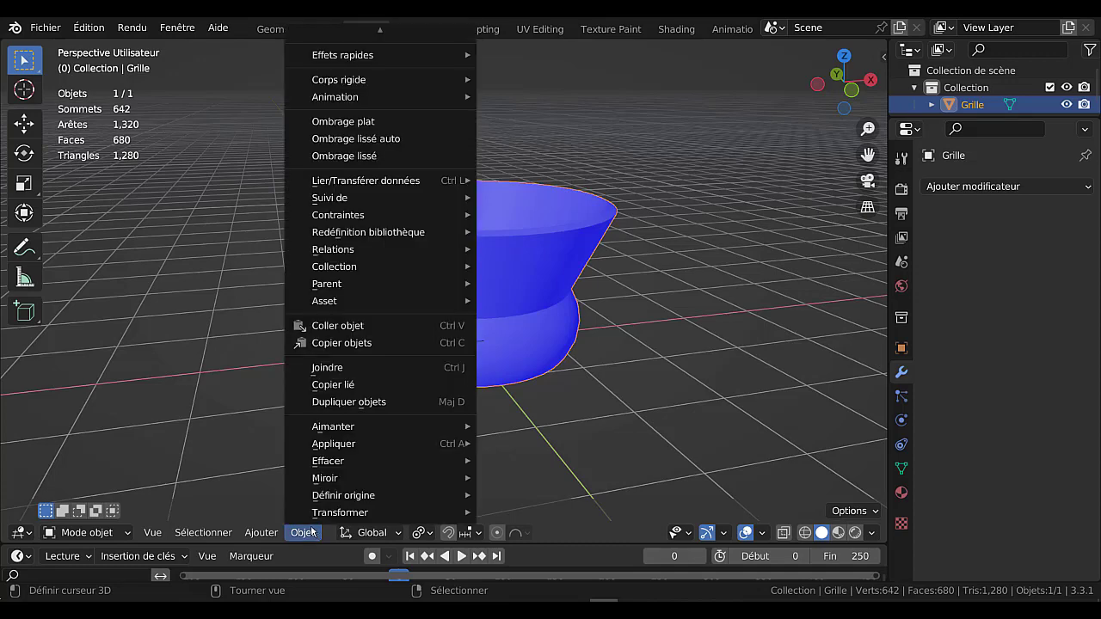
{"action": "mouse_move", "coordinate": [256, 535]}
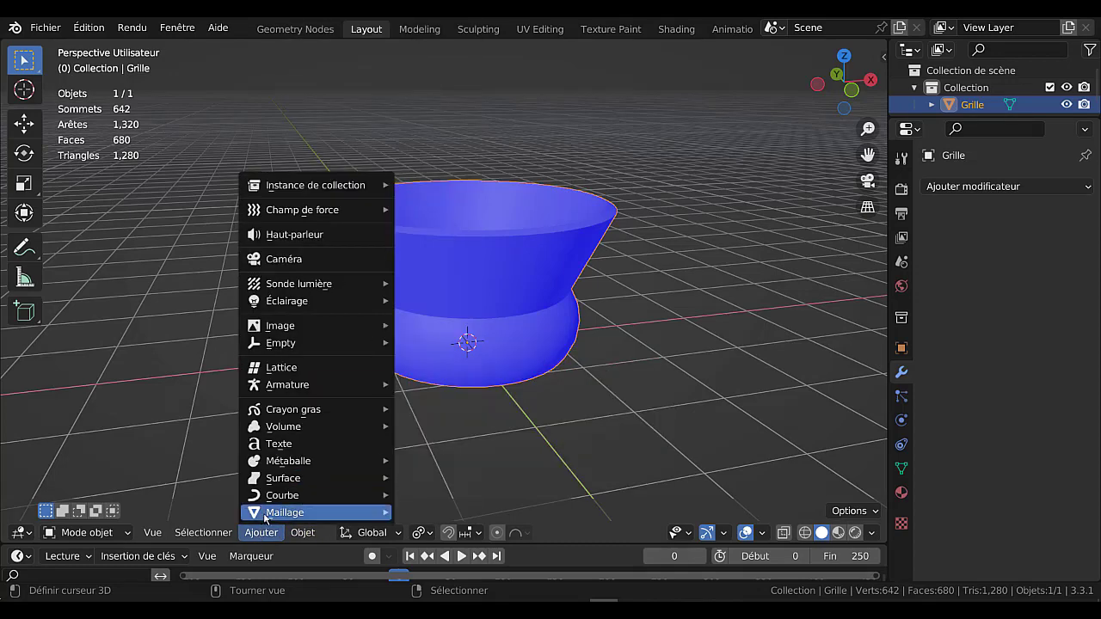
{"action": "mouse_move", "coordinate": [284, 512]}
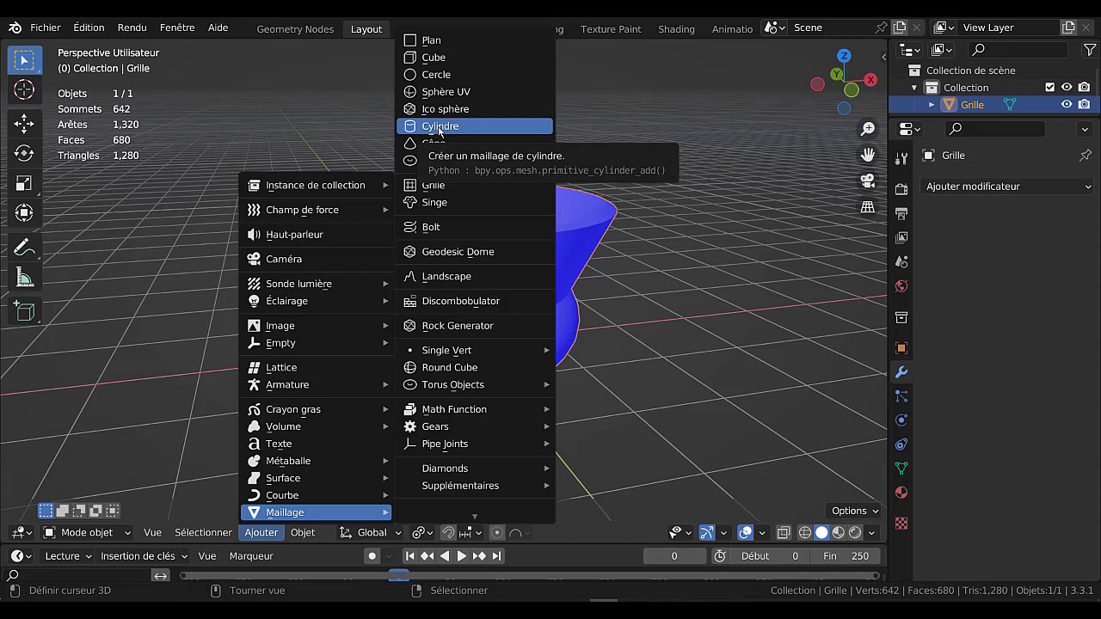
{"action": "key", "text": "Escape"}
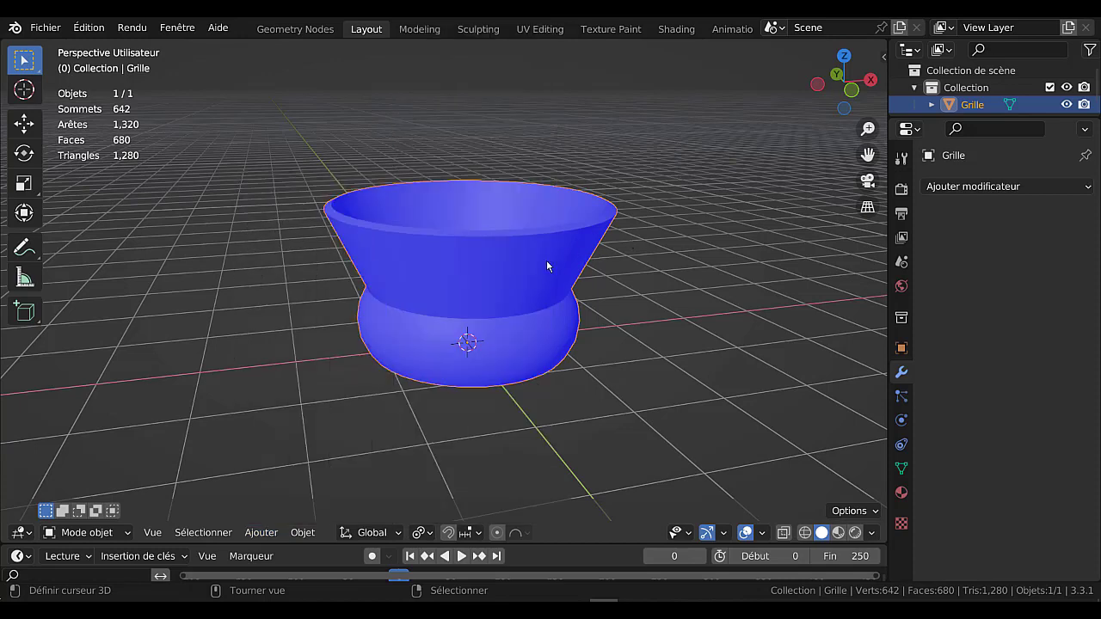
Step: Delete the vase and add a cylinder mesh with 32 vertices, a 1 m radius and a 2 m depth
{"action": "key", "text": "x"}
{"action": "left_click", "coordinate": [540, 260]}
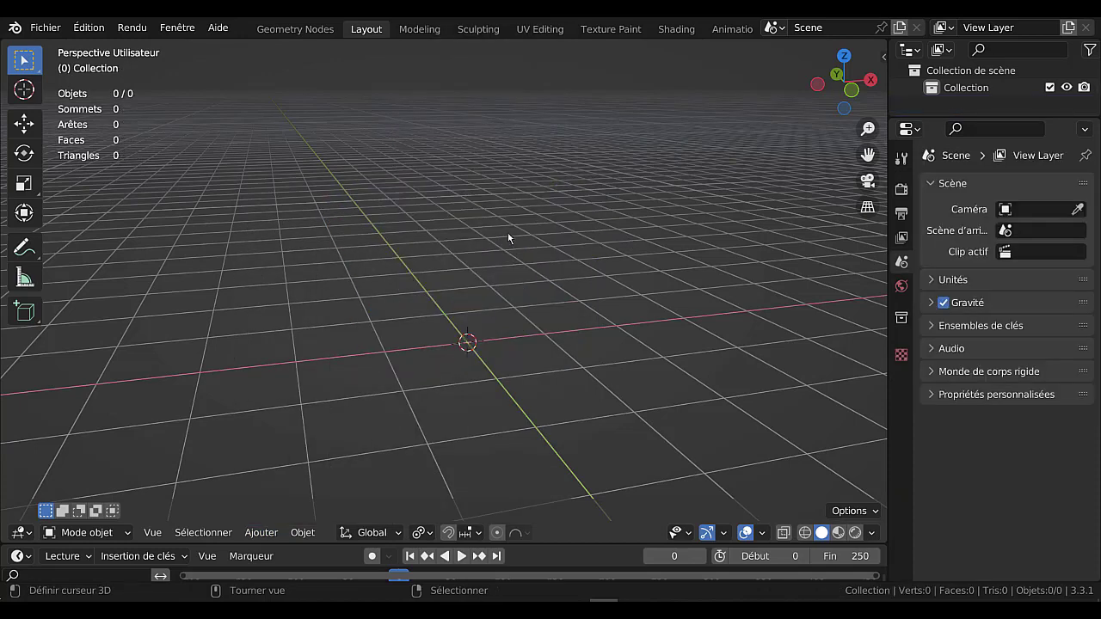
{"action": "key", "text": "q"}
{"action": "left_click", "coordinate": [261, 532]}
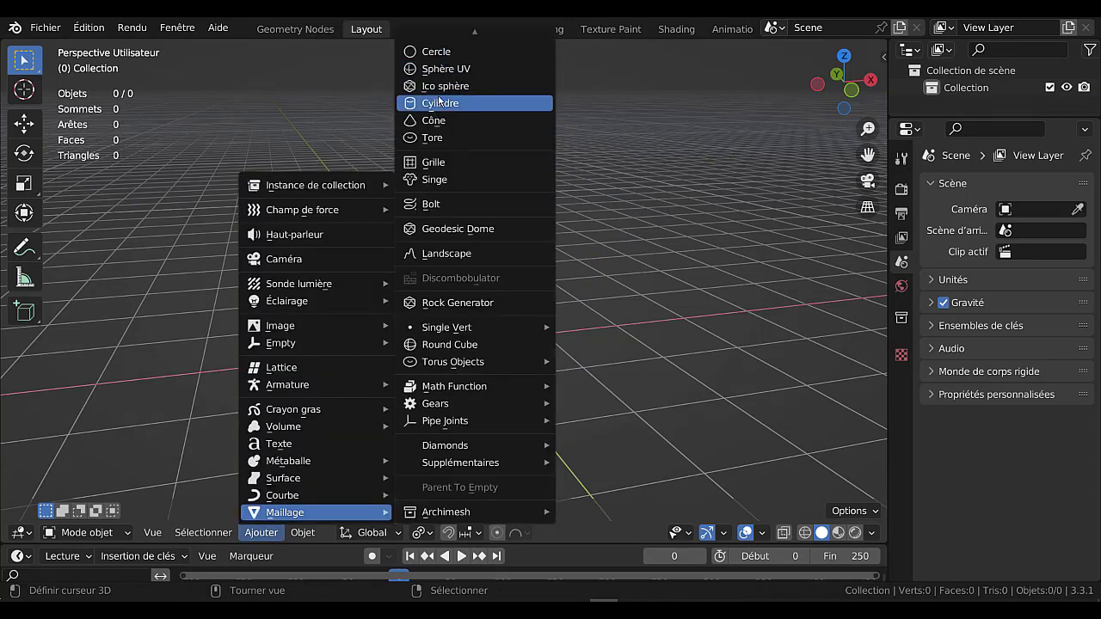
{"action": "left_click", "coordinate": [440, 102]}
{"action": "middle_click_drag", "start_coordinate": [670, 312], "coordinate": [663, 202], "text": "shift"}
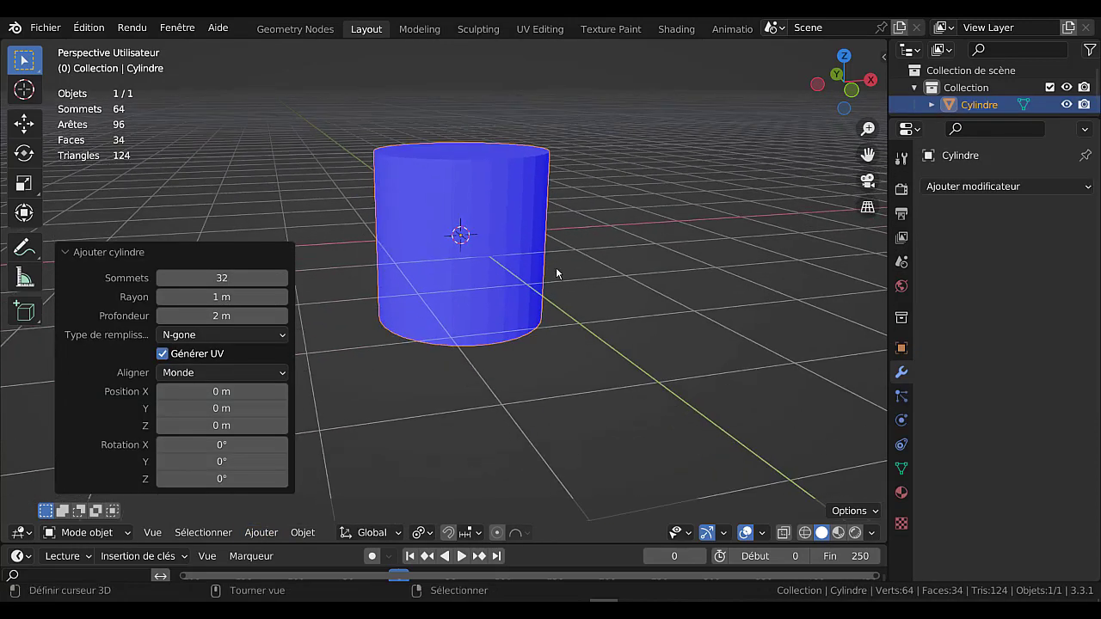
Step: Add two horizontal loop cuts to the cylinder, one slid below the middle with factor 0.148, the other centred between it and the base
{"action": "key", "text": "Tab"}
{"action": "key", "text": "ctrl+r"}
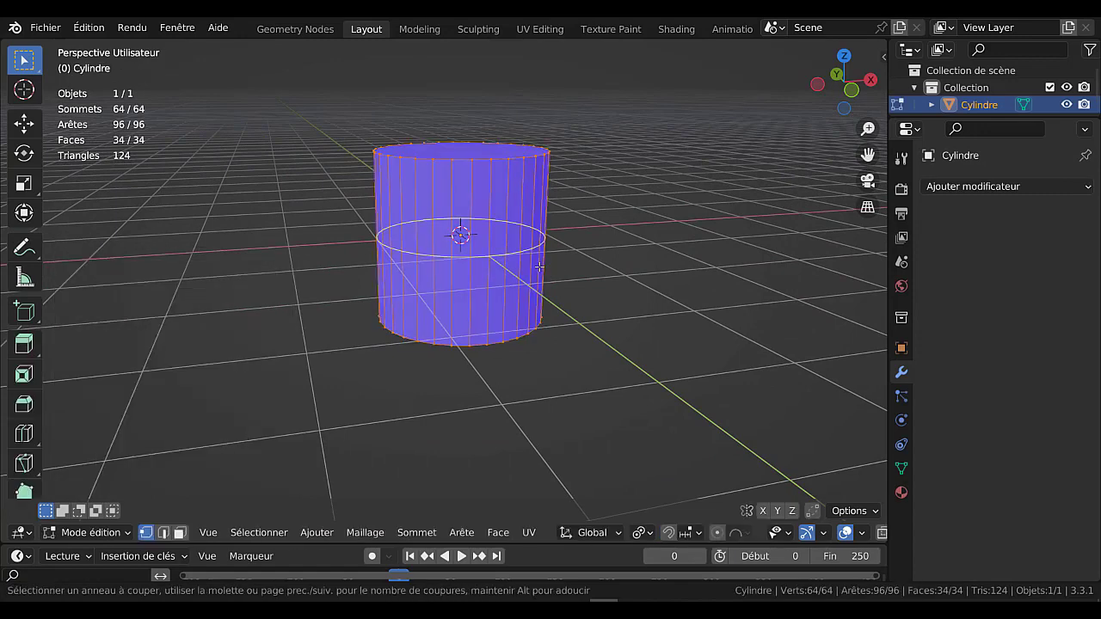
{"action": "left_click", "coordinate": [542, 270]}
{"action": "left_click", "coordinate": [542, 290]}
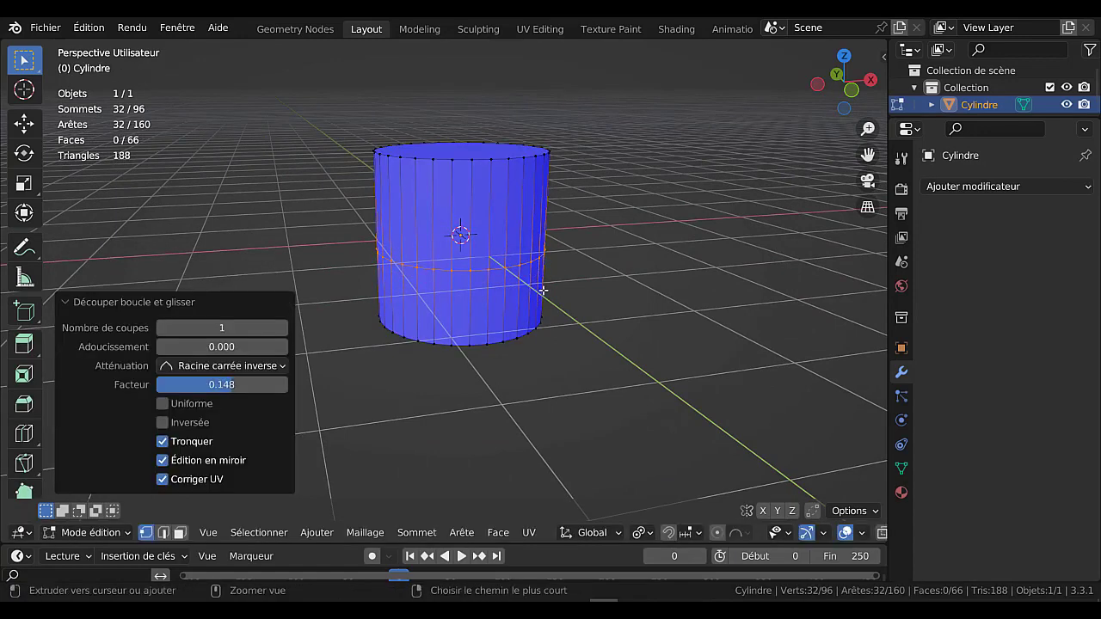
{"action": "key", "text": "ctrl+r"}
{"action": "double_click", "coordinate": [544, 291]}
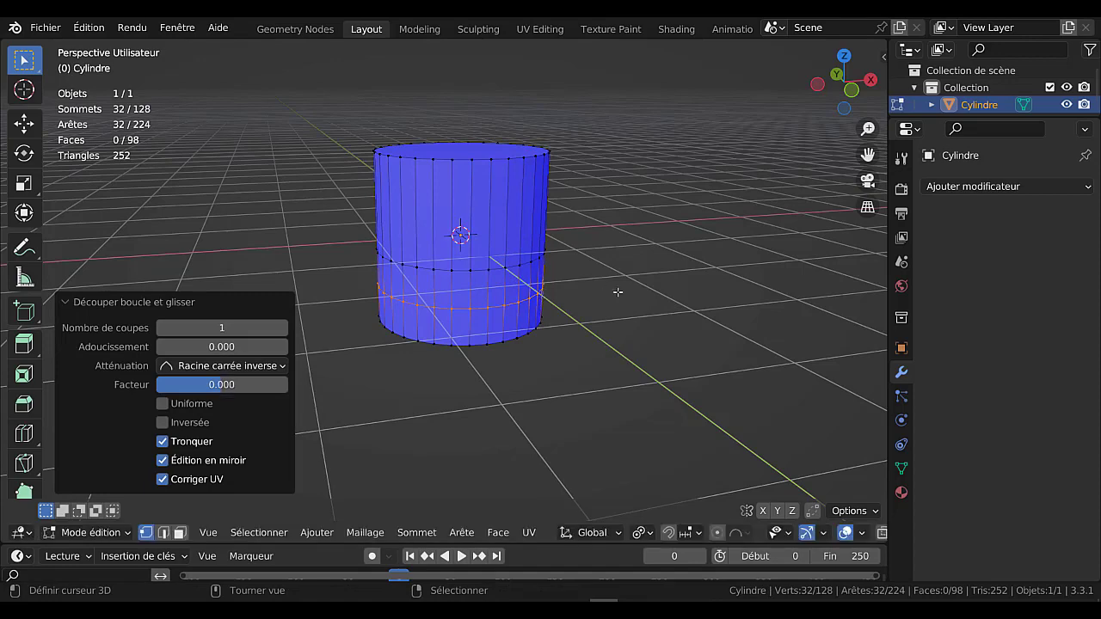
Step: Scale the lower edge loop by 1.303 and bevel it with 4 segments and a width of 0.438 m to form a rounded belly
{"action": "key", "text": "x"}
{"action": "key", "text": "Escape"}
{"action": "key", "text": "s"}
{"action": "left_click", "coordinate": [684, 320]}
{"action": "key", "text": "ctrl+b"}
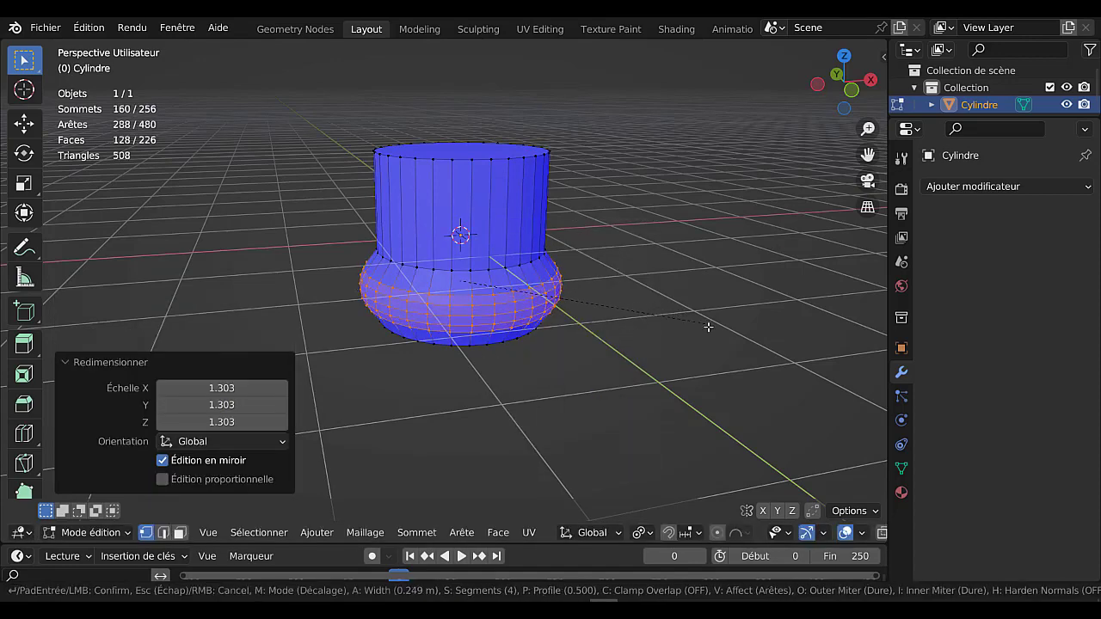
{"action": "left_click", "coordinate": [712, 327]}
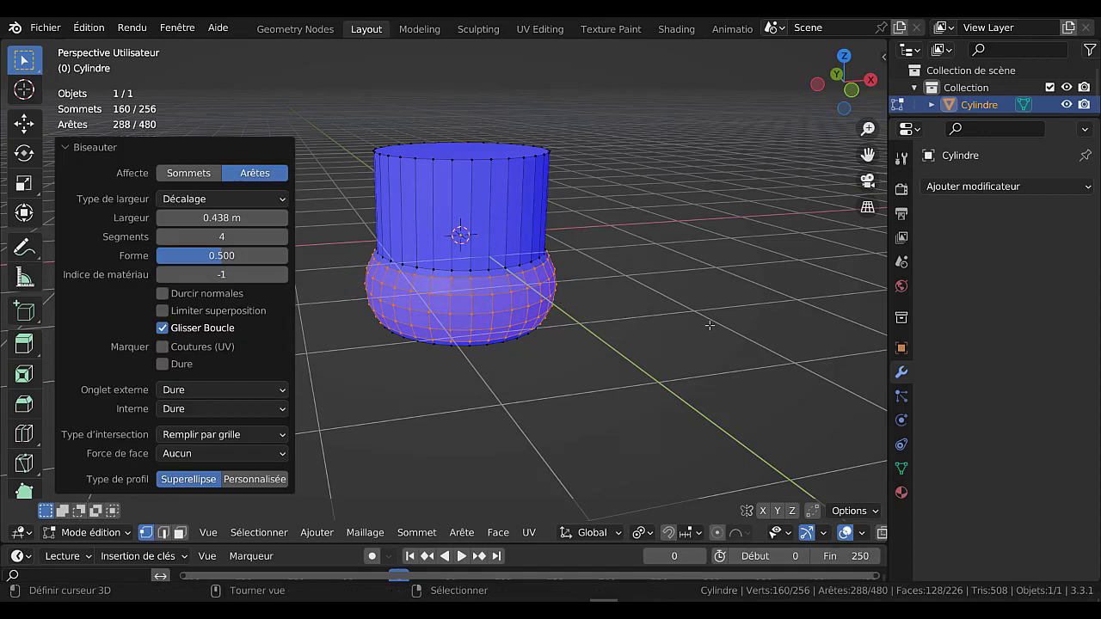
Step: Scale the cylinder's top edge loop by 1.479 and delete the top face to open the vase
{"action": "left_click", "coordinate": [515, 157], "text": "alt"}
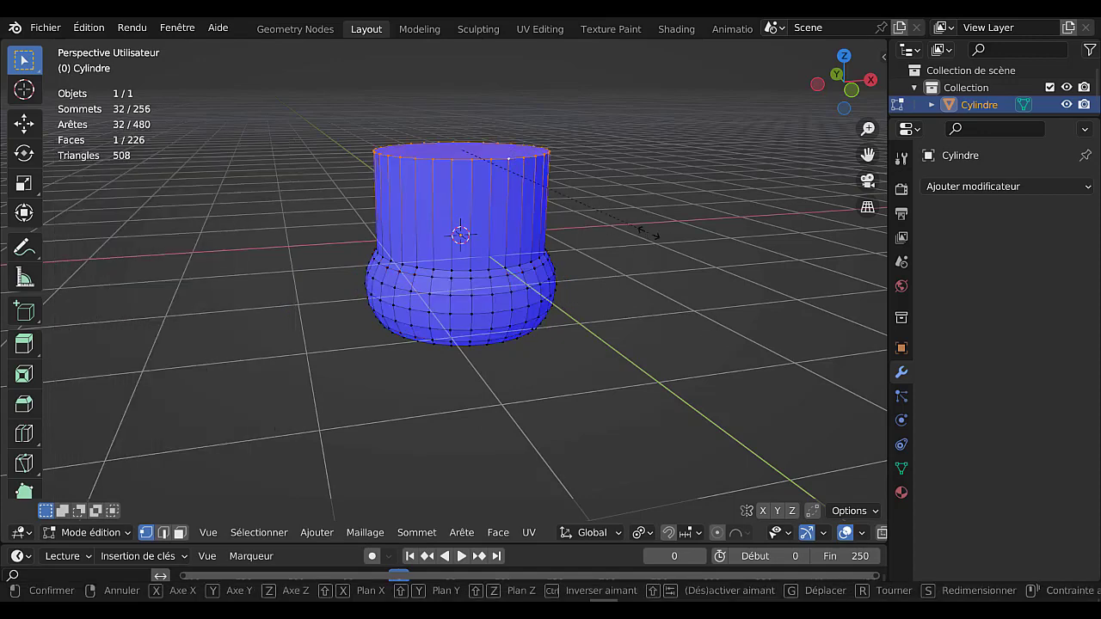
{"action": "key", "text": "s"}
{"action": "left_click", "coordinate": [736, 280]}
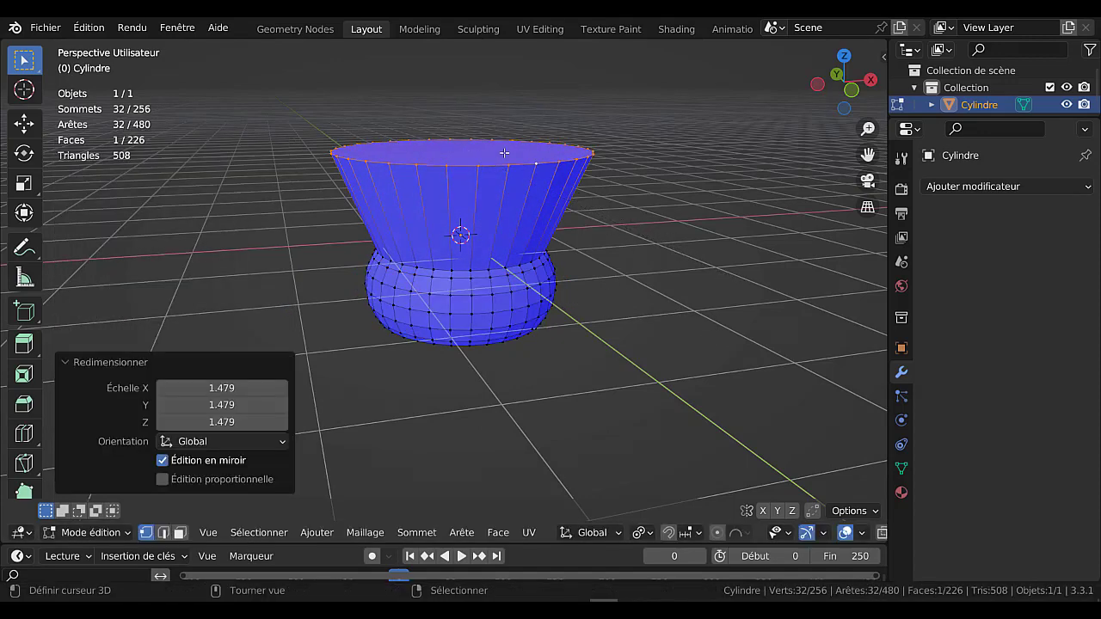
{"action": "key", "text": "3"}
{"action": "key", "text": "x"}
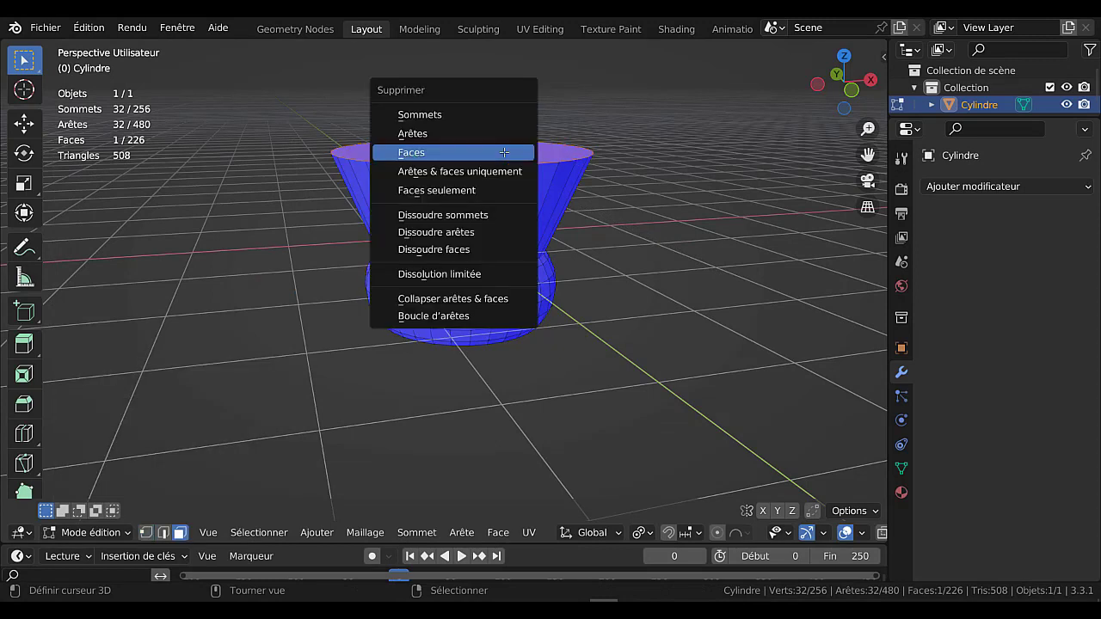
{"action": "left_click", "coordinate": [504, 152]}
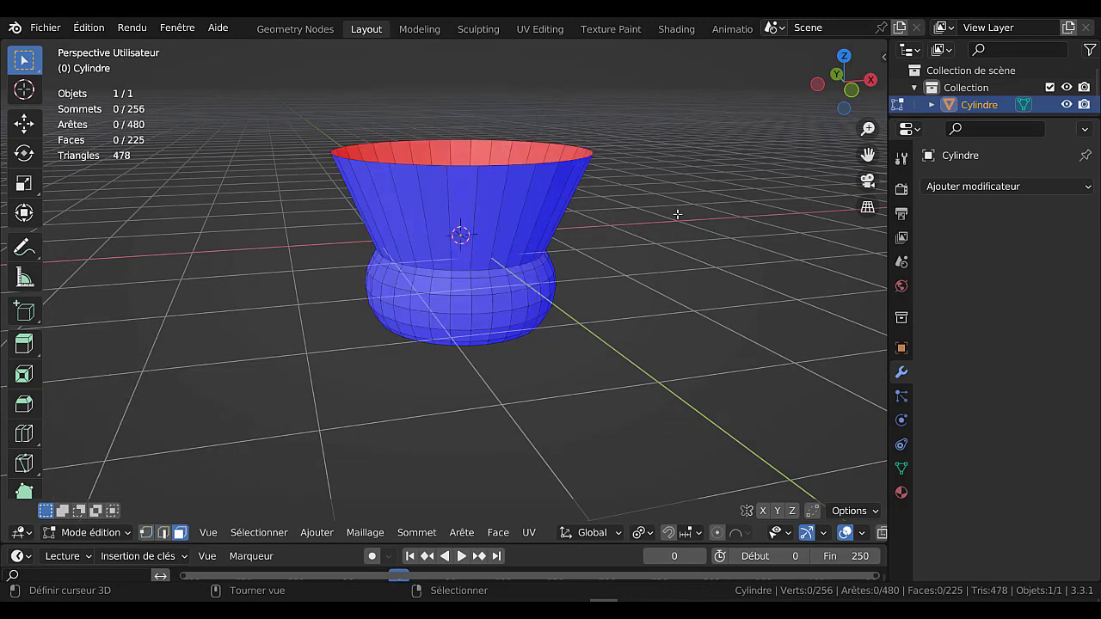
Step: Solidify all the vase's faces with a thickness of 0.09 m and run all the 3D-print checks
{"action": "key", "text": "a"}
{"action": "key", "text": "q"}
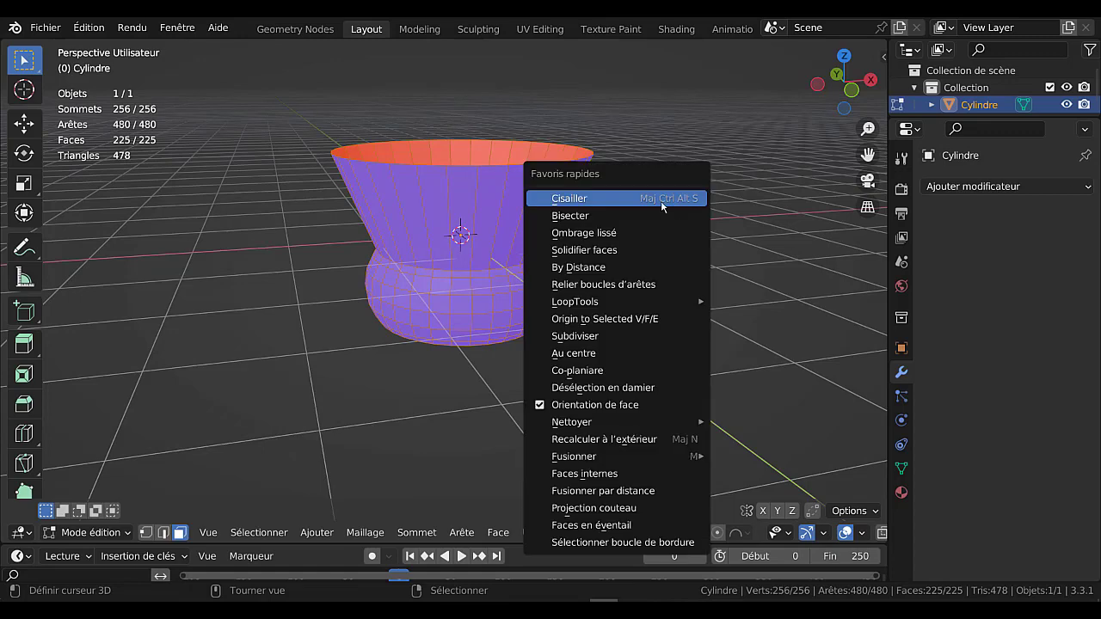
{"action": "left_click", "coordinate": [632, 251]}
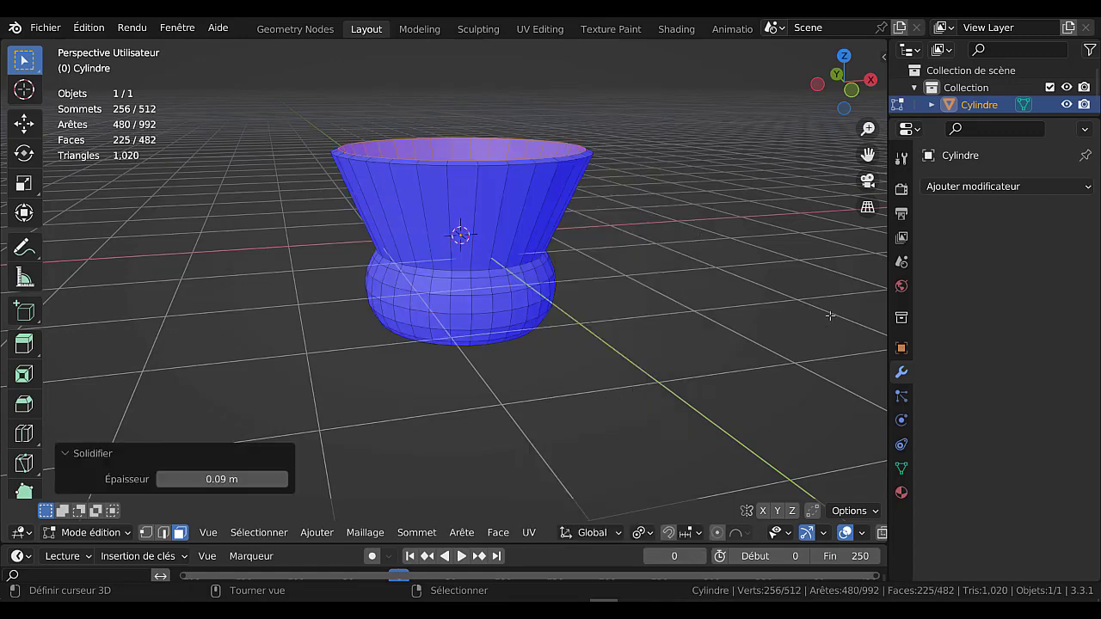
{"action": "key", "text": "n"}
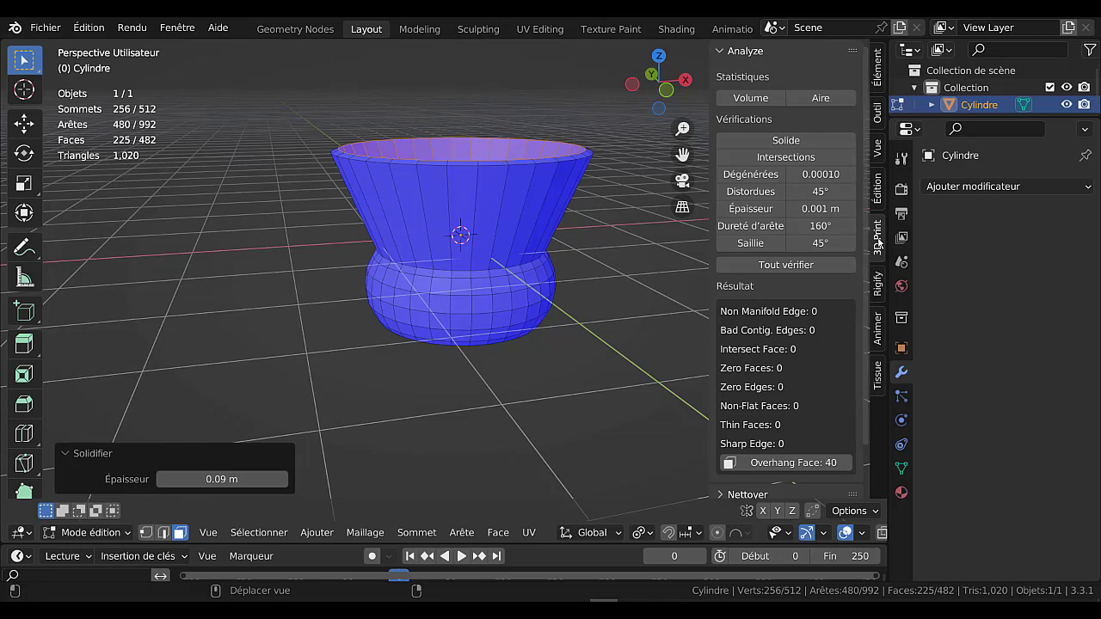
{"action": "left_click", "coordinate": [820, 263]}
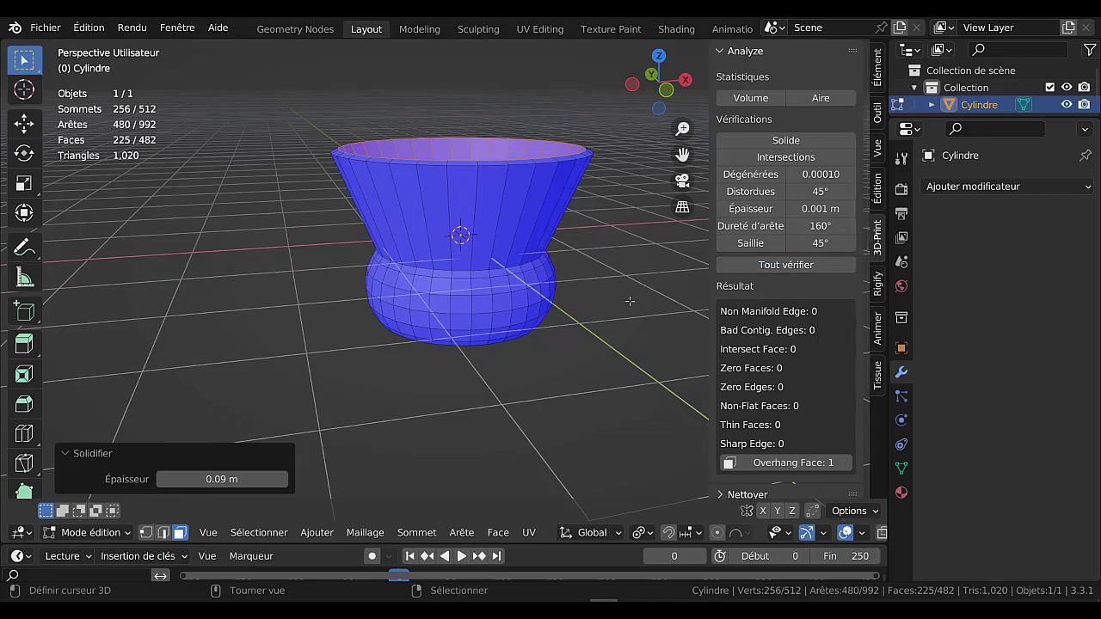
Step: Return to object mode, apply auto smooth shading at 30° to the flared vase, and hide the analysis results
{"action": "key", "text": "Tab"}
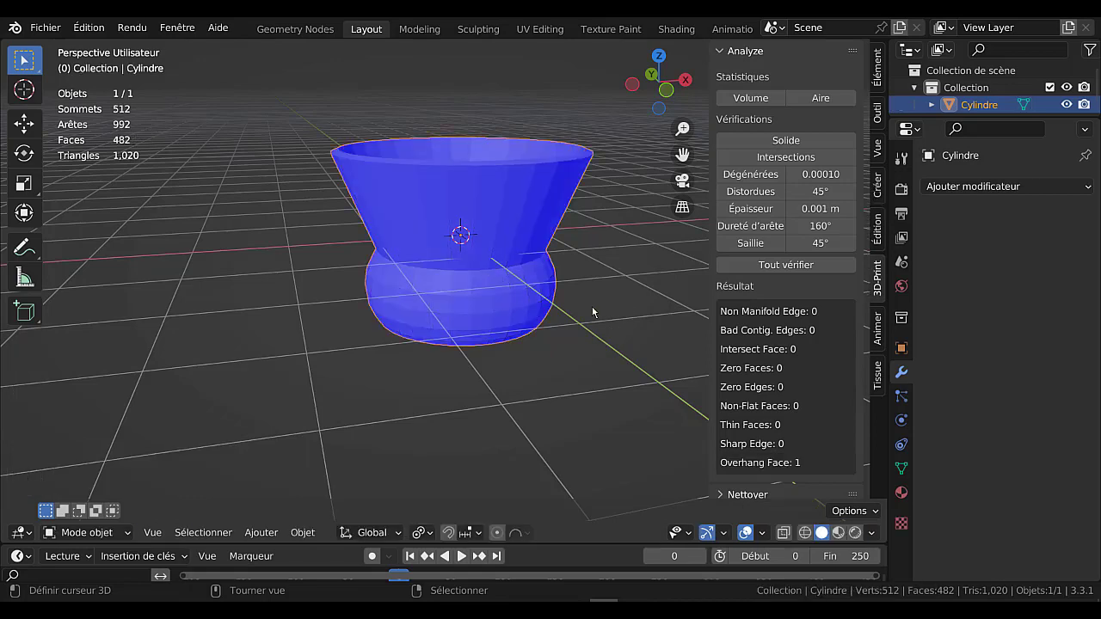
{"action": "key", "text": "q"}
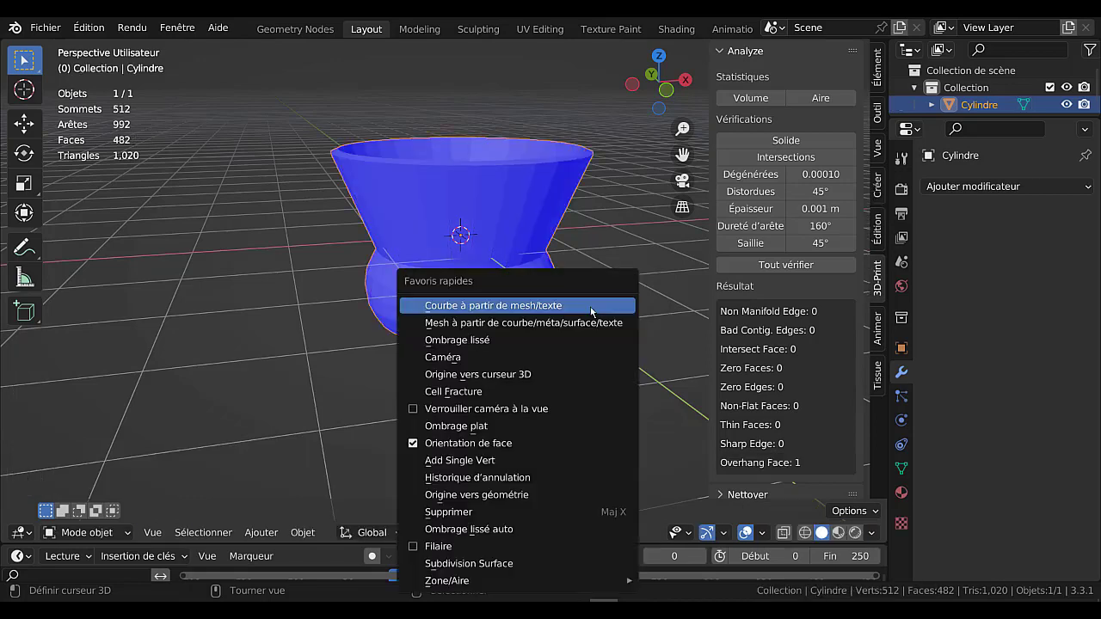
{"action": "left_click", "coordinate": [487, 527]}
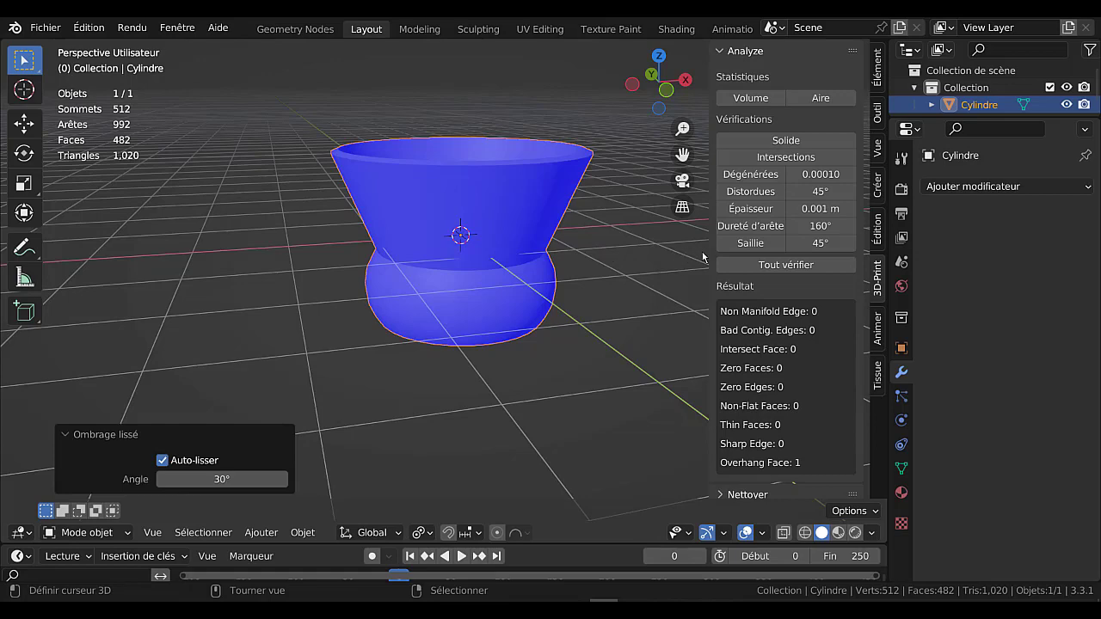
{"action": "left_click_drag", "start_coordinate": [711, 257], "coordinate": [880, 249]}
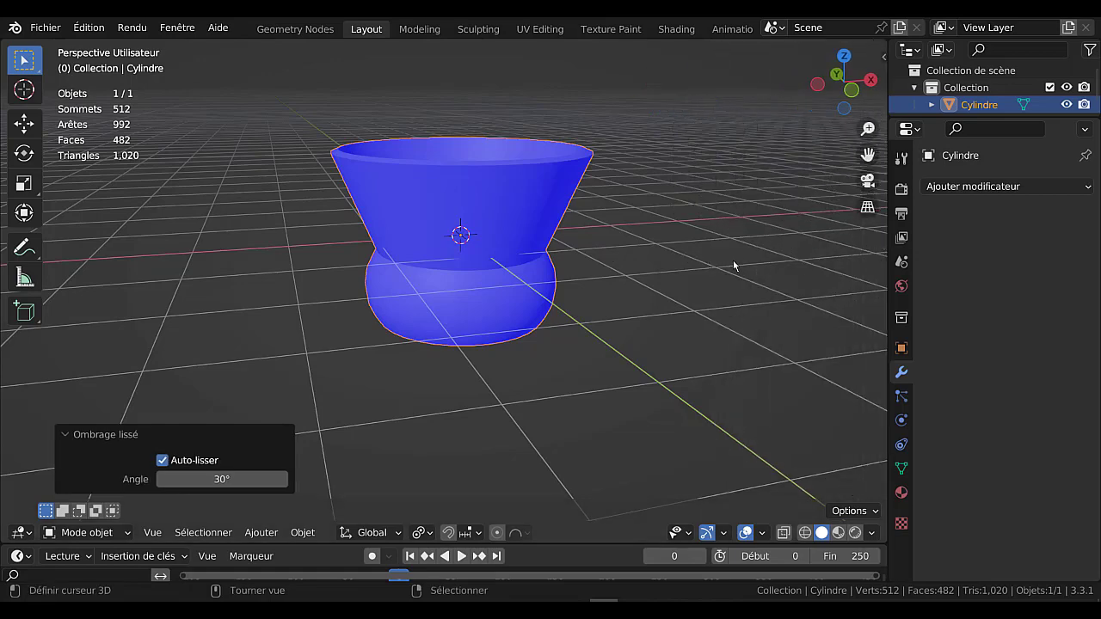
Step: Examine the smoothed vase from above and up close, and widen the properties area
{"action": "middle_click_drag", "start_coordinate": [726, 270], "coordinate": [730, 314]}
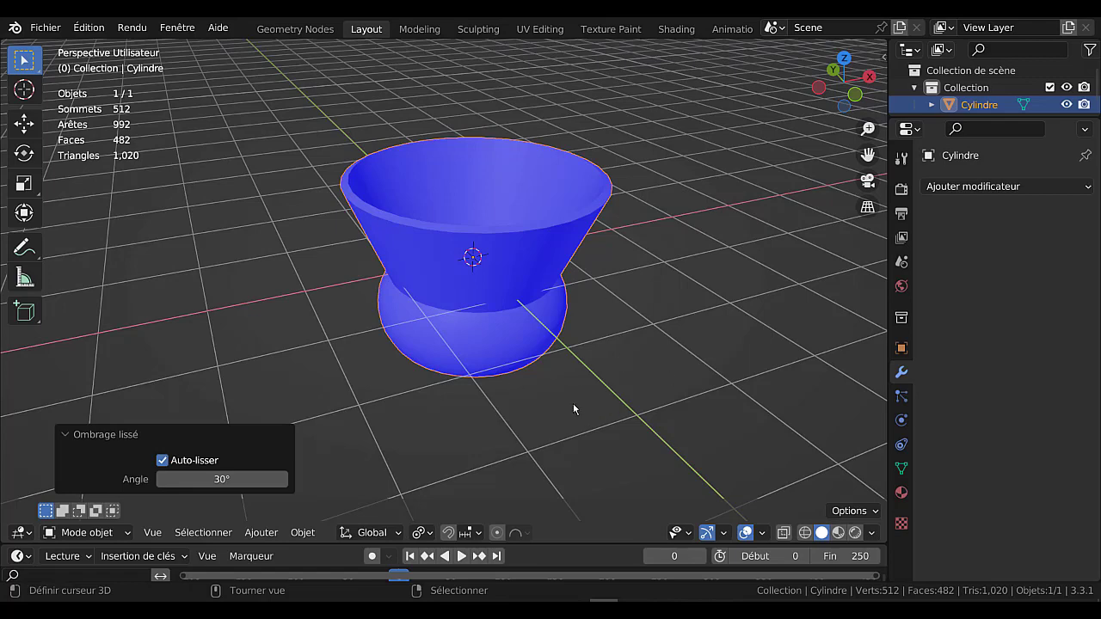
{"action": "mouse_move", "coordinate": [574, 410]}
{"action": "middle_mouse_down"}
{"action": "mouse_move", "coordinate": [572, 376]}
{"action": "mouse_move", "coordinate": [571, 393]}
{"action": "middle_mouse_up"}
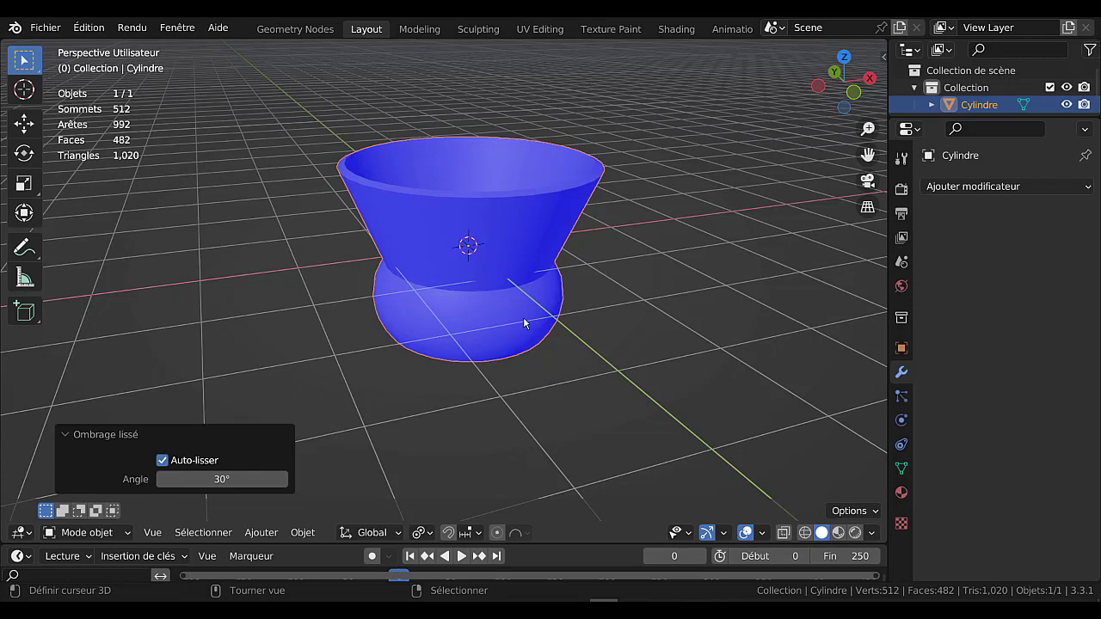
{"action": "scroll", "coordinate": [489, 277], "scroll_direction": "up", "scroll_amount": 3}
{"action": "scroll", "coordinate": [488, 276], "scroll_direction": "down", "scroll_amount": 1}
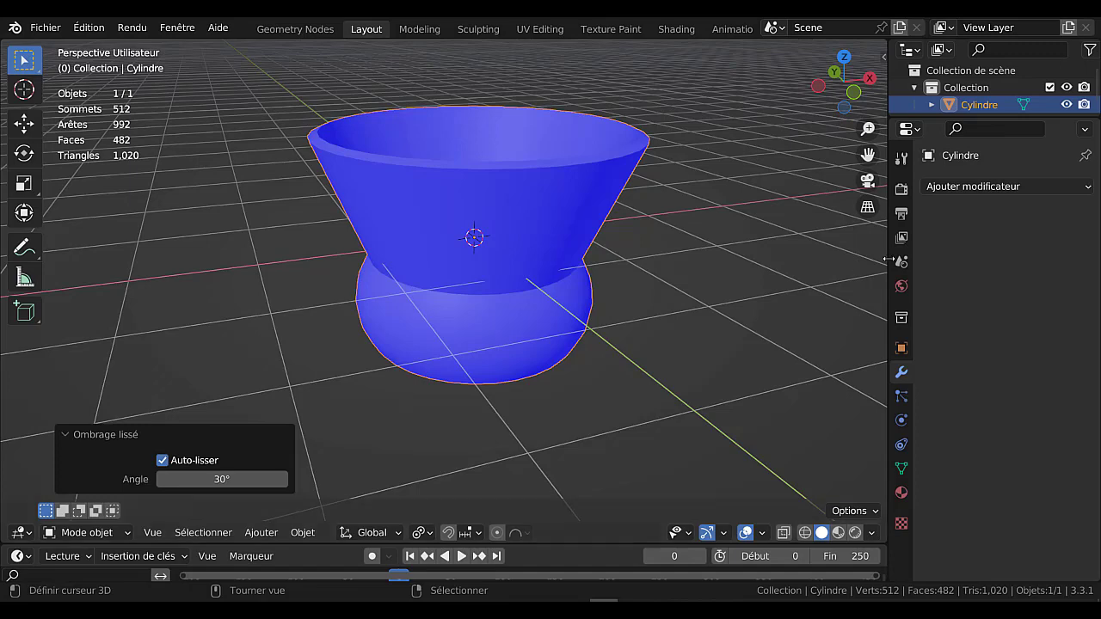
{"action": "left_click_drag", "start_coordinate": [890, 260], "coordinate": [849, 260]}
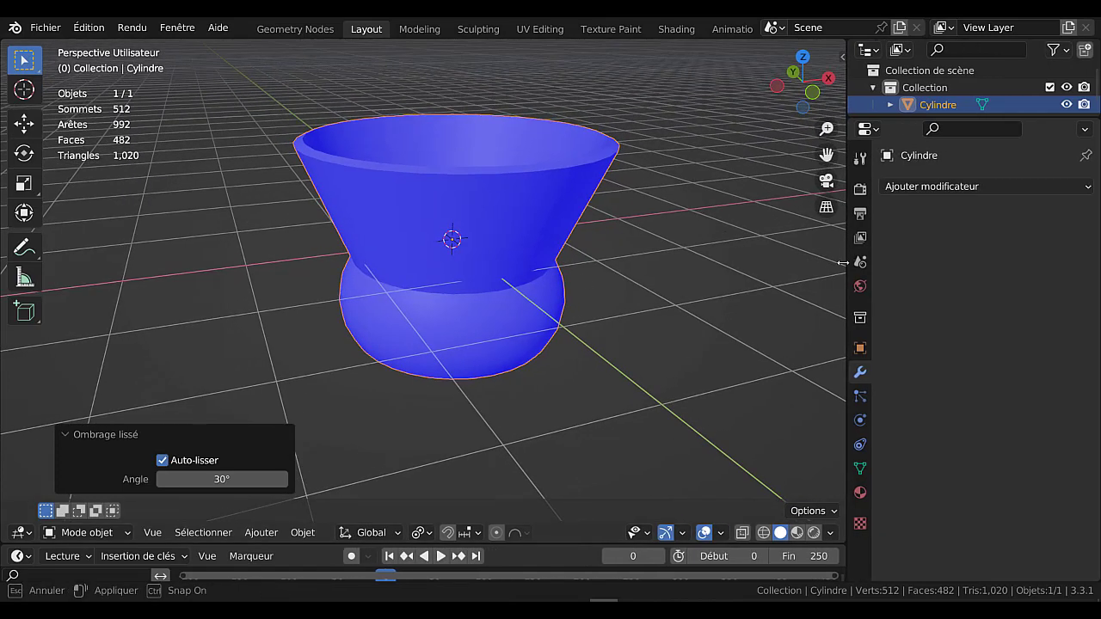
Step: Display the options for the undo history entry among the quick favourites without applying any
{"action": "right_click", "coordinate": [511, 232]}
{"action": "key", "text": "q"}
{"action": "right_click", "coordinate": [511, 232]}
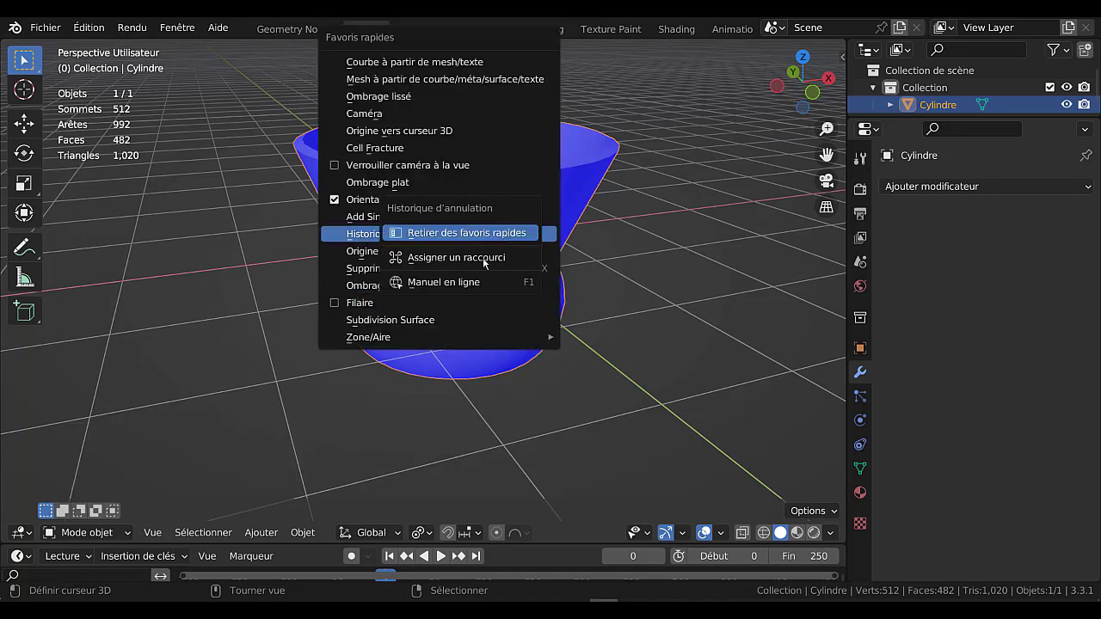
Step: Delete the vase and add a cube mesh with a size of 2 m
{"action": "key", "text": "x"}
{"action": "left_click", "coordinate": [559, 278]}
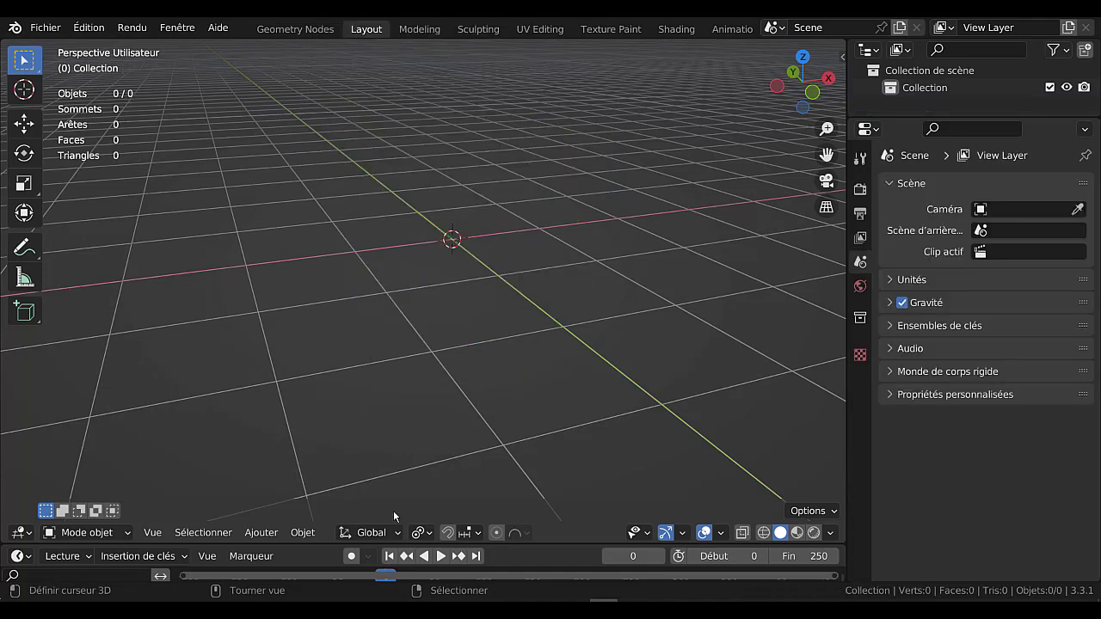
{"action": "left_click", "coordinate": [264, 535]}
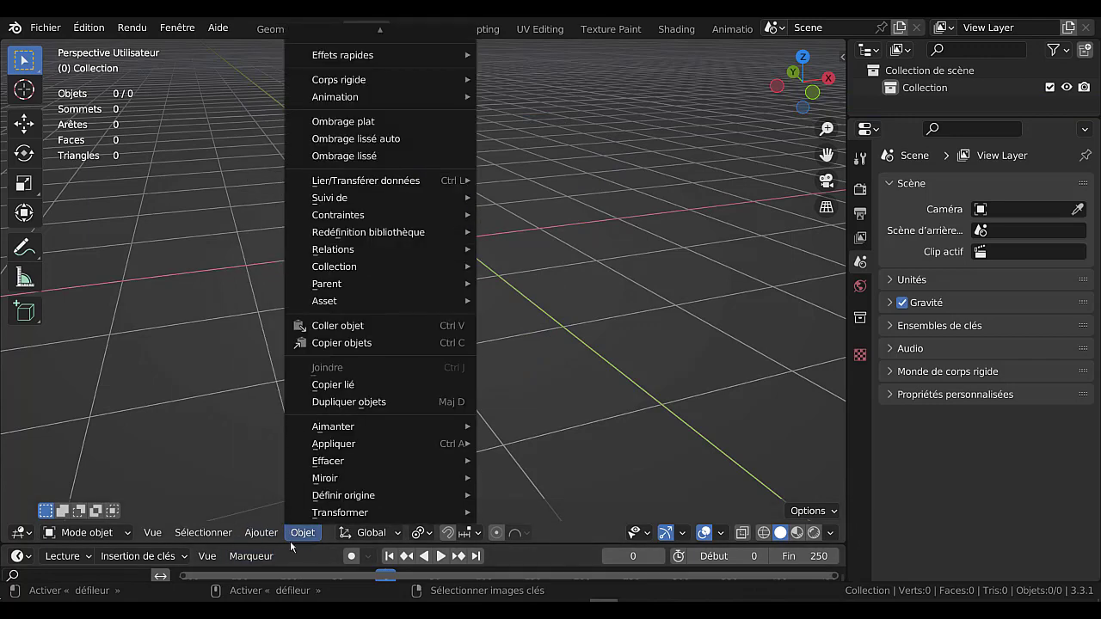
{"action": "mouse_move", "coordinate": [265, 519]}
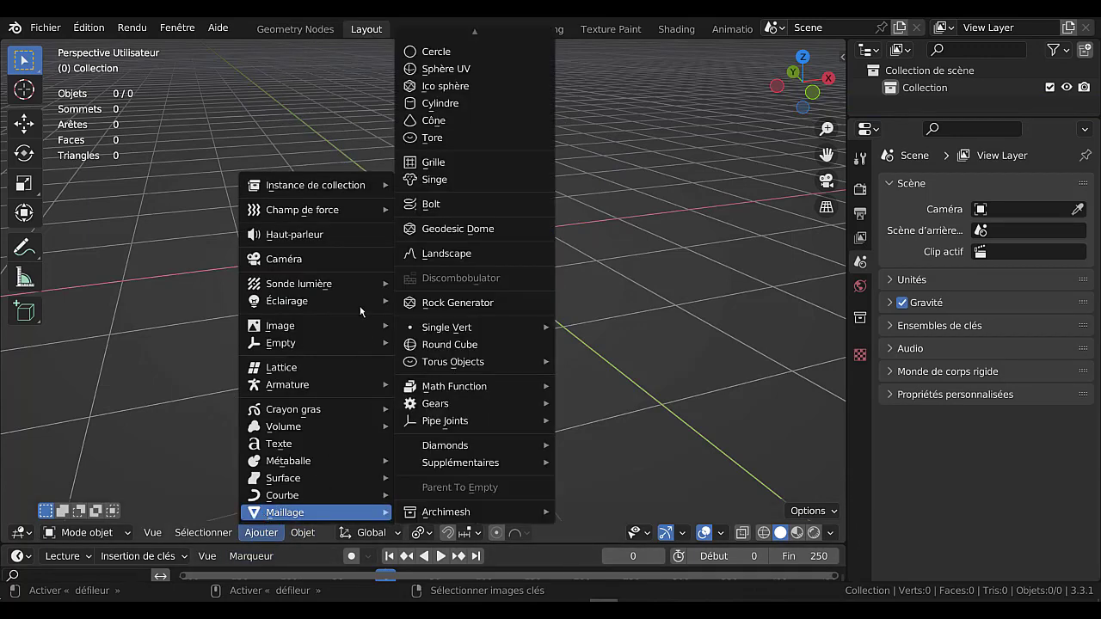
{"action": "scroll", "coordinate": [439, 53], "scroll_direction": "up", "scroll_amount": 2}
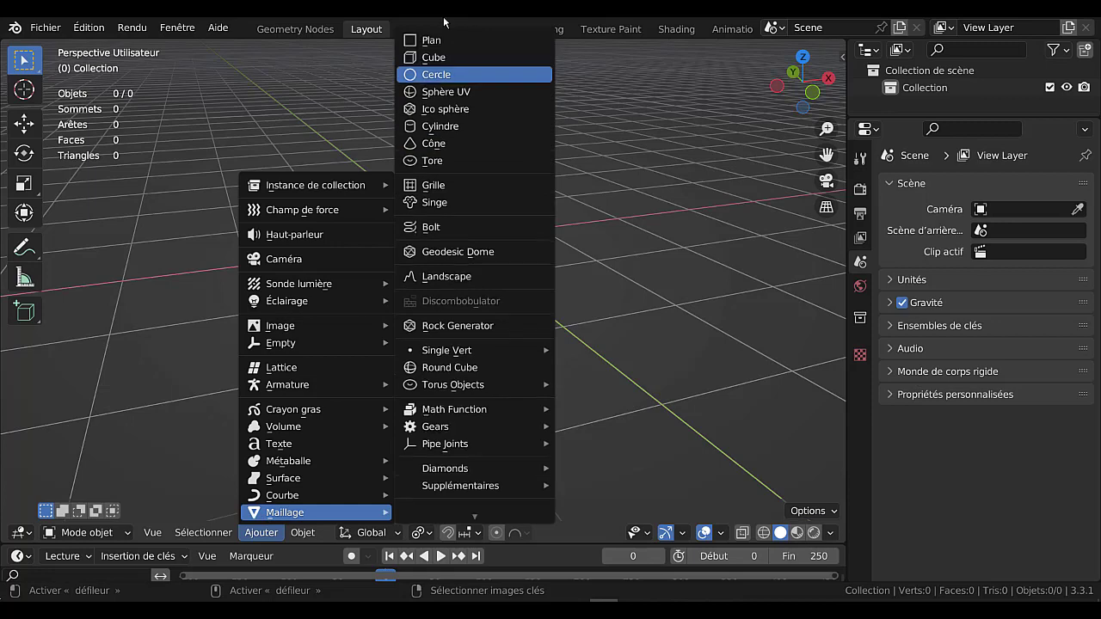
{"action": "left_click", "coordinate": [443, 57]}
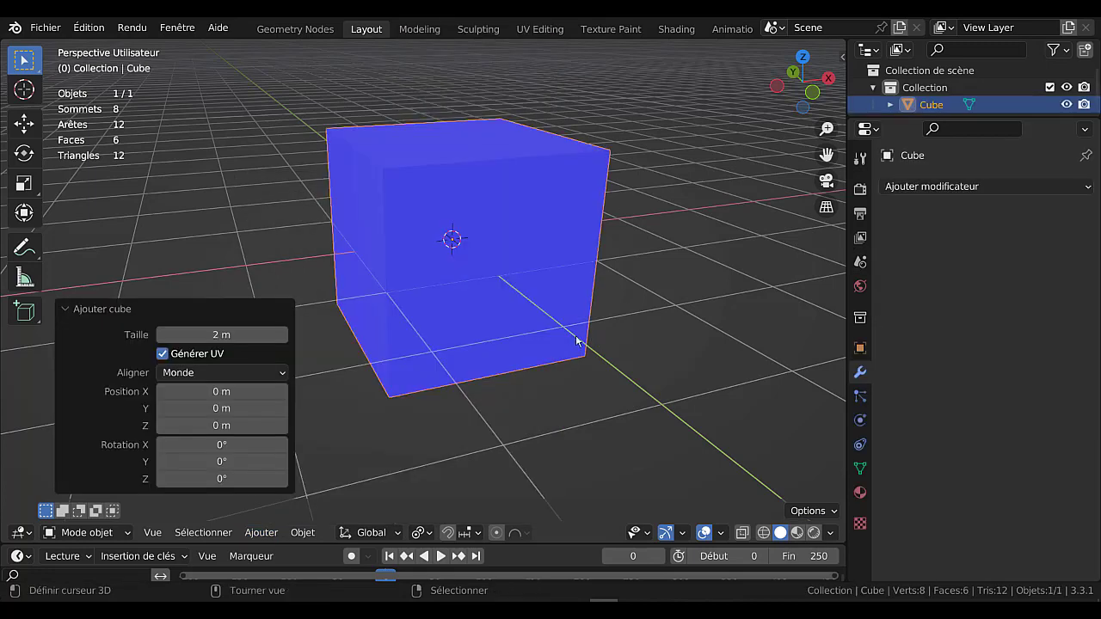
Step: Subdivide the whole cube in edit mode with 7 cuts
{"action": "key", "text": "Tab"}
{"action": "key", "text": "q"}
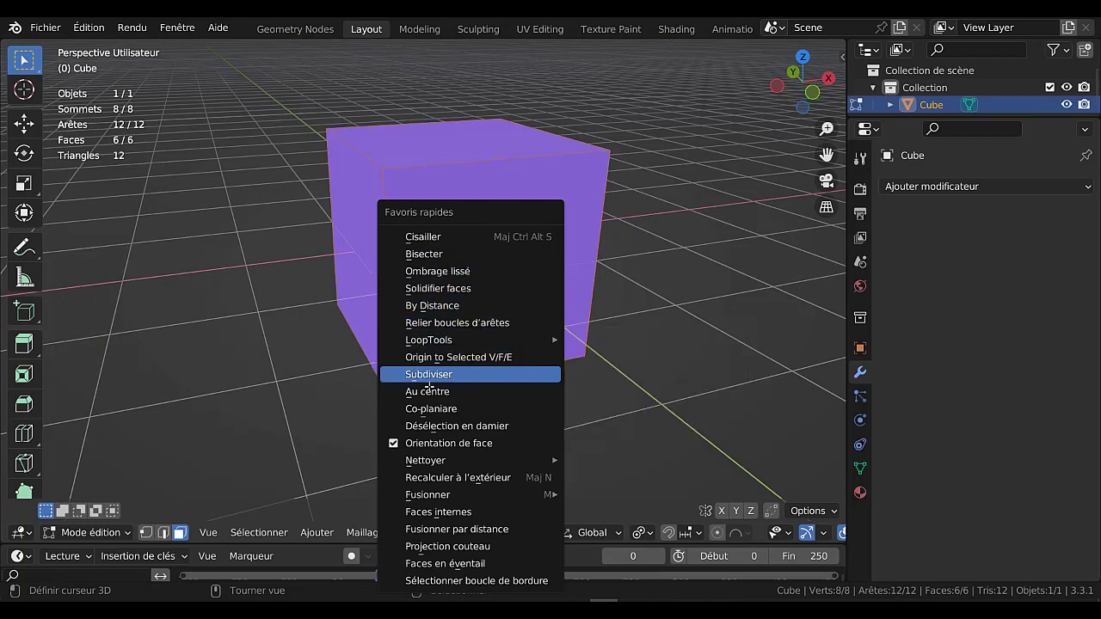
{"action": "left_click", "coordinate": [456, 375]}
{"action": "mouse_move", "coordinate": [239, 366]}
{"action": "left_mouse_down"}
{"action": "mouse_move", "coordinate": [263, 366]}
{"action": "mouse_move", "coordinate": [219, 365]}
{"action": "left_mouse_up"}
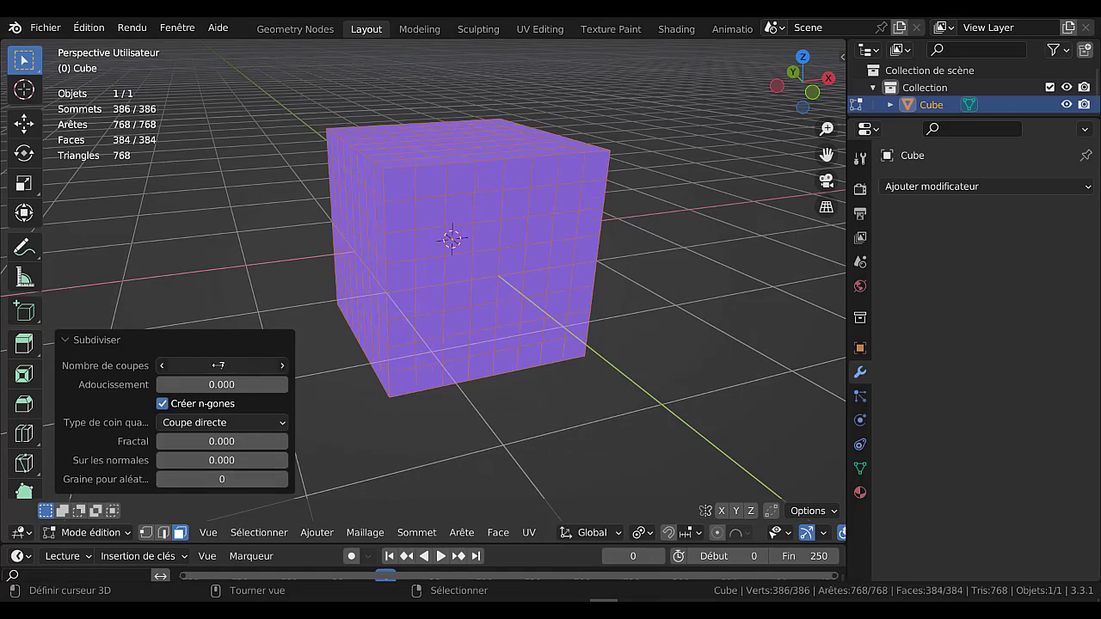
{"action": "left_click", "coordinate": [723, 323]}
Step: Turn the entire subdivided cube into a sphere with To Sphere at factor 1 and return to object mode
{"action": "key", "text": "a"}
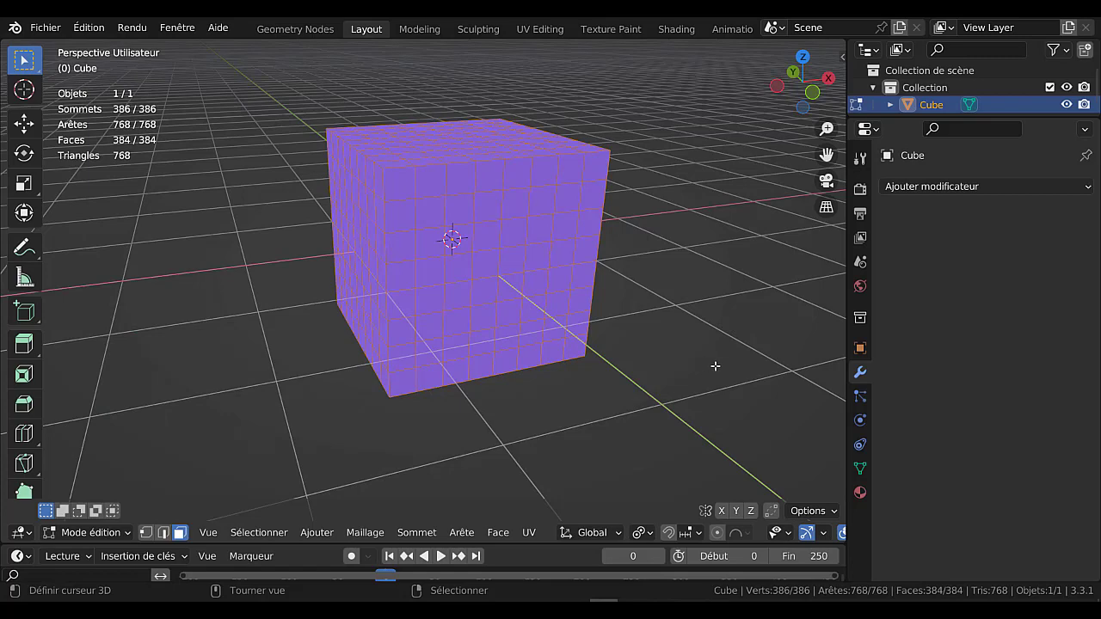
{"action": "left_click", "coordinate": [322, 536]}
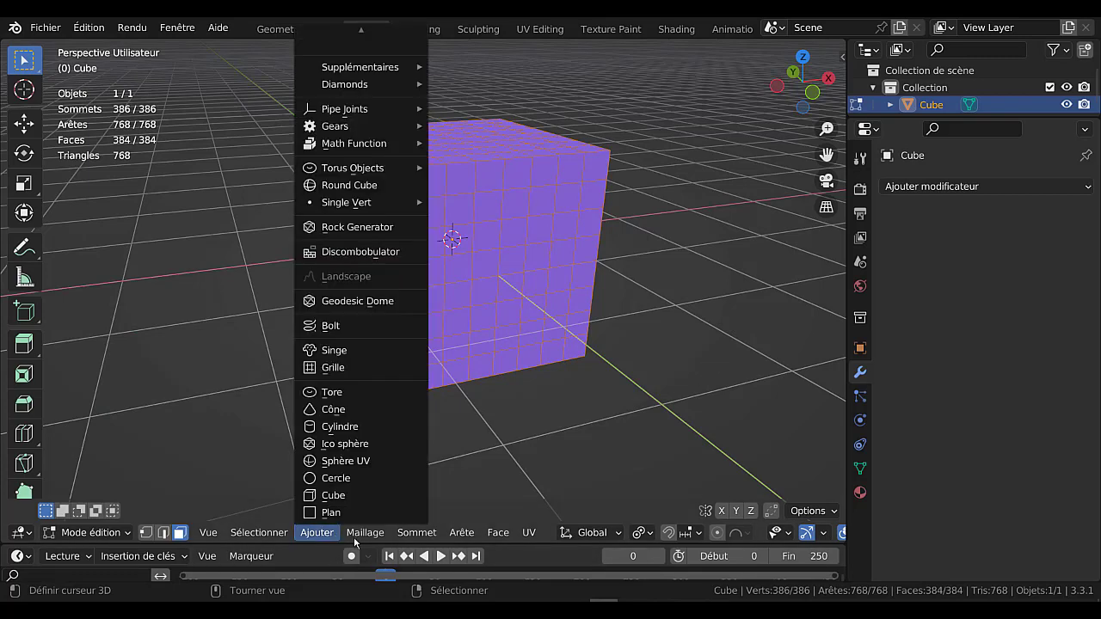
{"action": "mouse_move", "coordinate": [362, 535]}
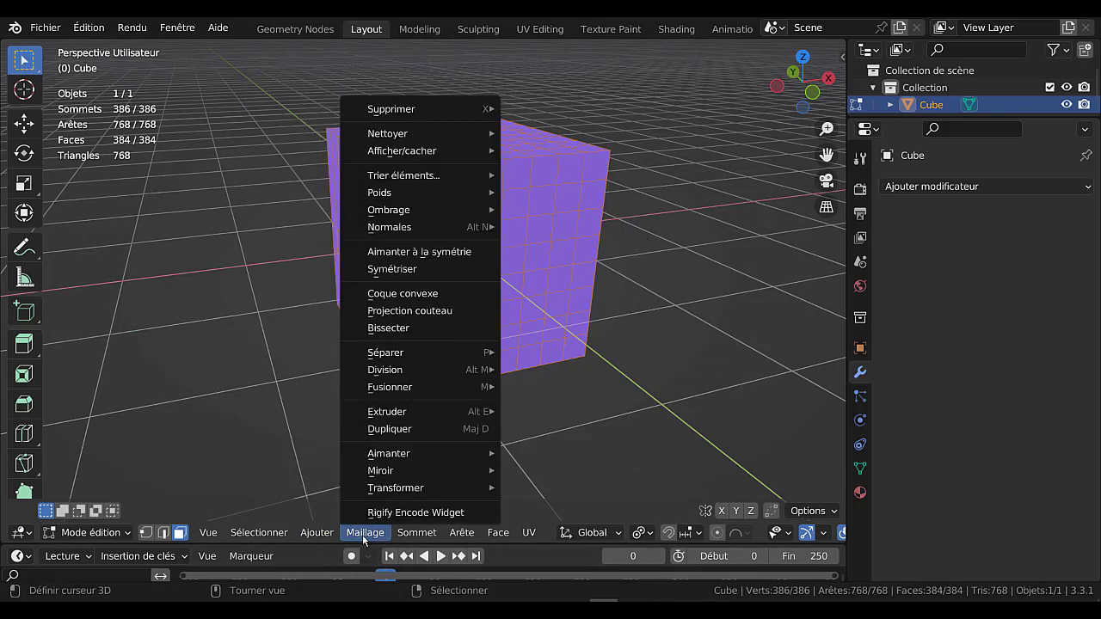
{"action": "mouse_move", "coordinate": [370, 490]}
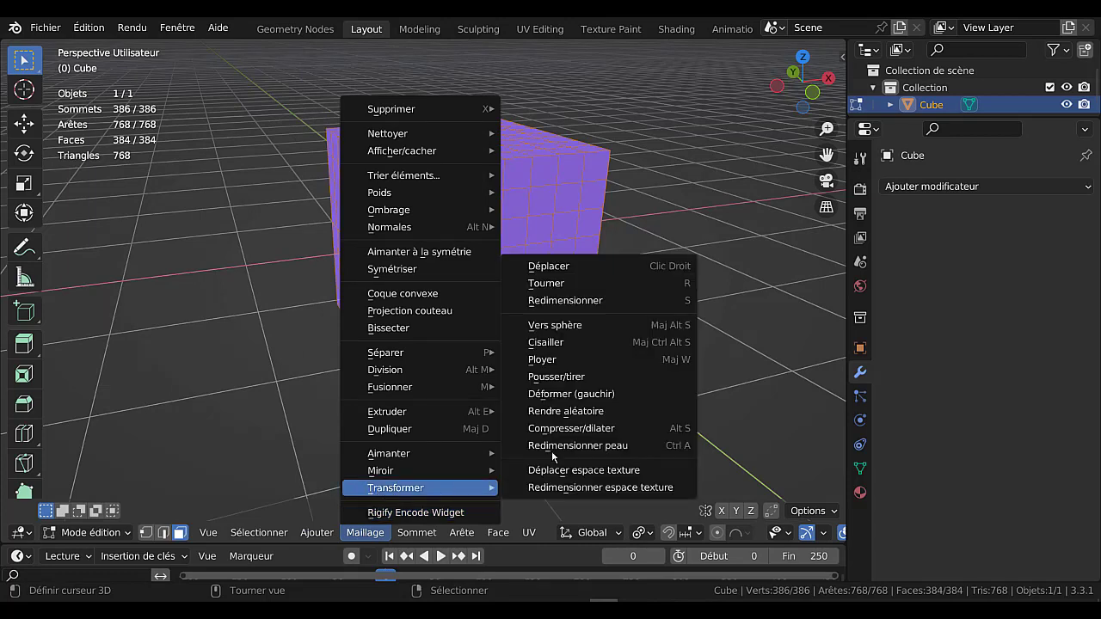
{"action": "left_click", "coordinate": [583, 331]}
{"action": "left_click", "coordinate": [488, 309]}
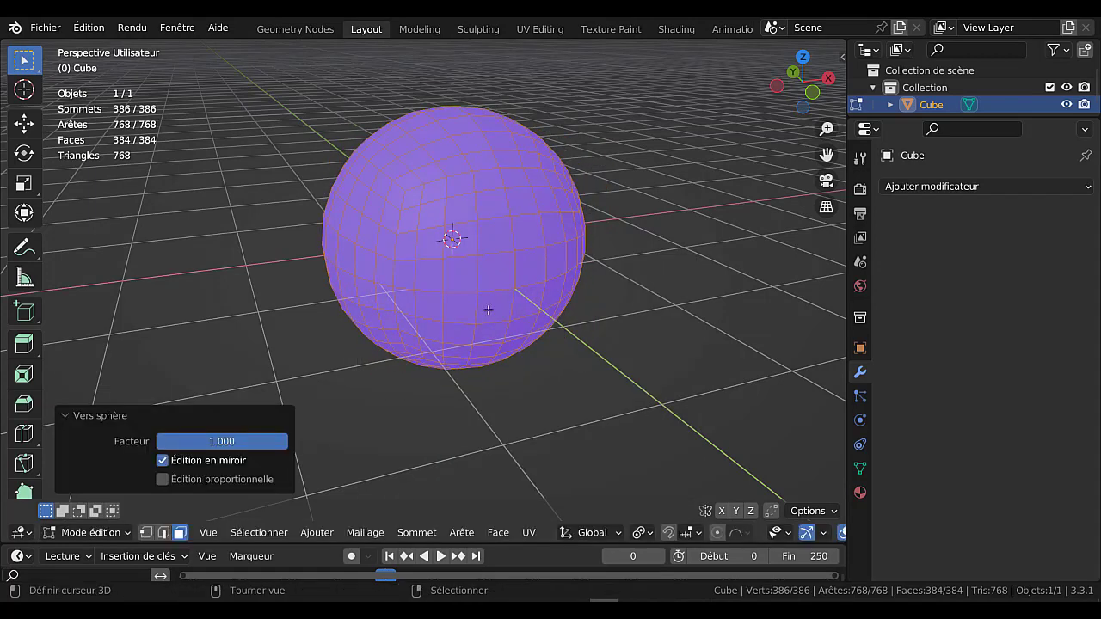
{"action": "key", "text": "Tab"}
{"action": "middle_click_drag", "start_coordinate": [651, 376], "coordinate": [536, 374]}
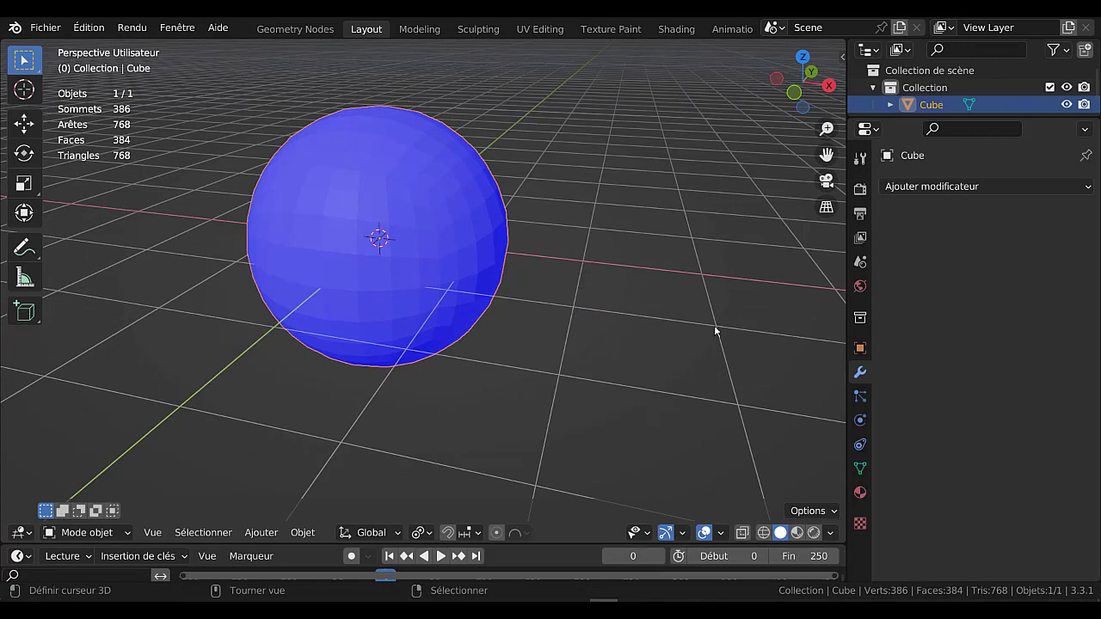
{"action": "left_click_drag", "start_coordinate": [846, 299], "coordinate": [950, 298]}
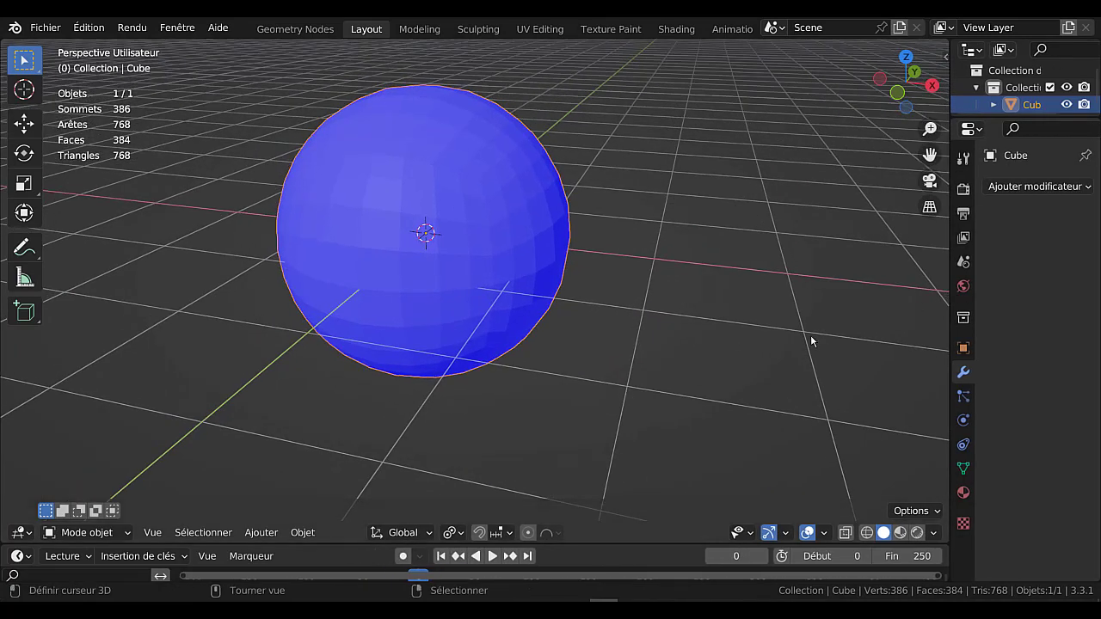
{"action": "middle_click_drag", "start_coordinate": [606, 328], "coordinate": [684, 371], "text": "shift"}
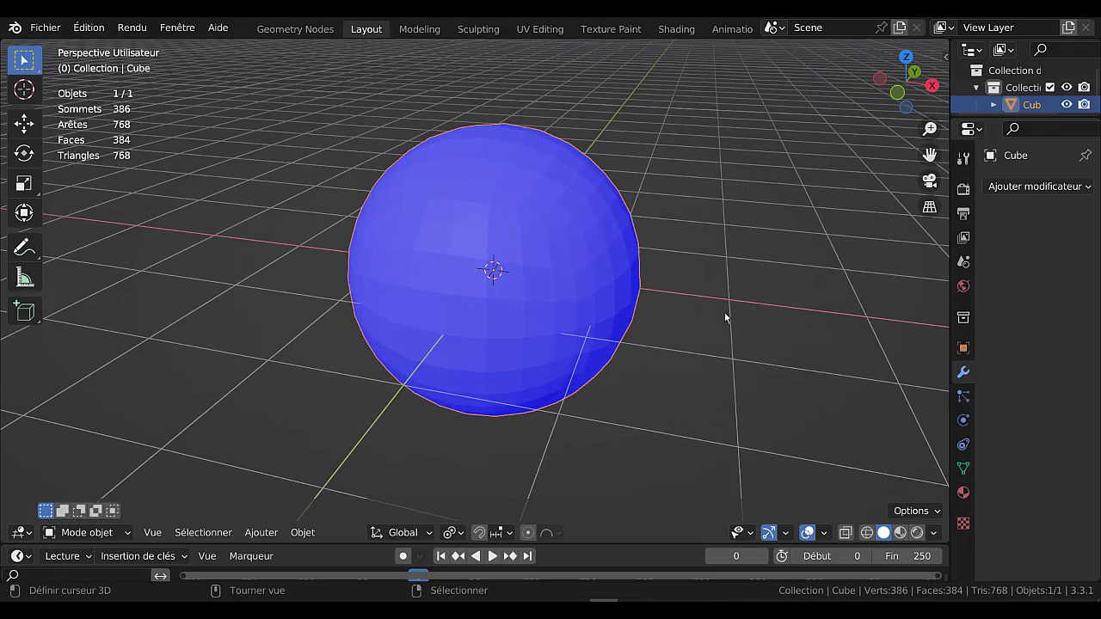
{"action": "key", "text": "g"}
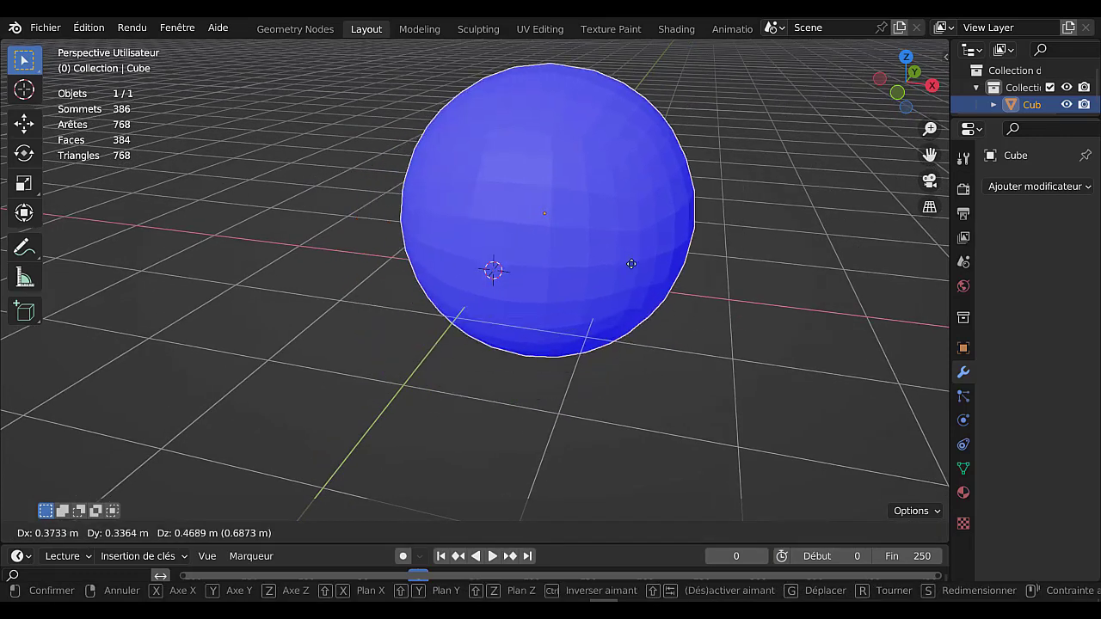
{"action": "right_click", "coordinate": [722, 322]}
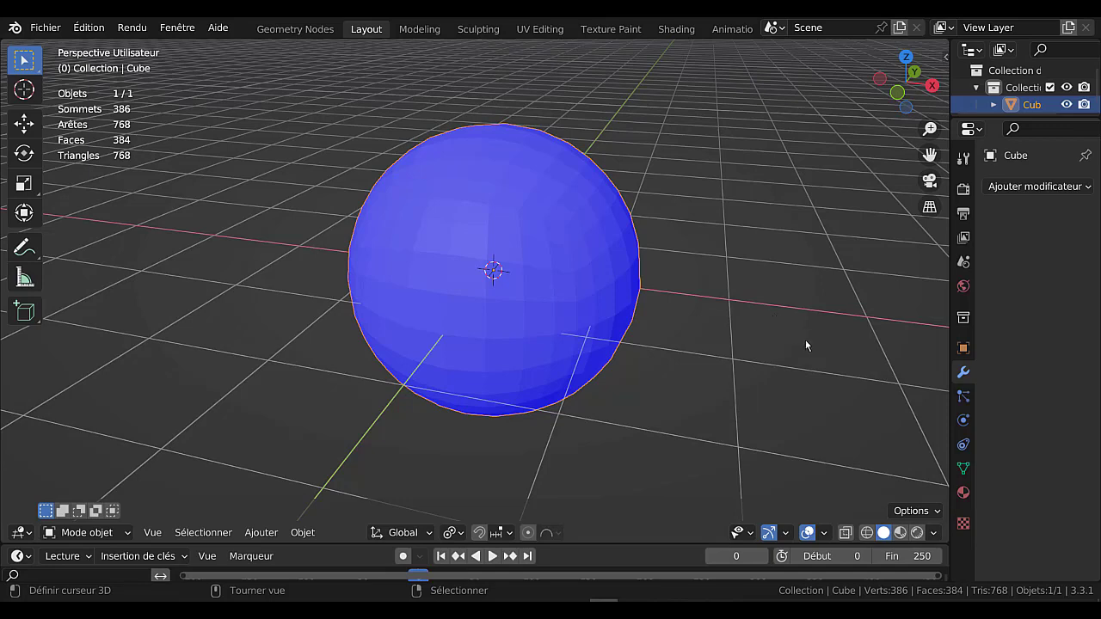
Step: Widen the properties area, display the available modifiers for the sphere without adding one, and enlarge the 3D viewport again
{"action": "left_click_drag", "start_coordinate": [950, 336], "coordinate": [809, 336]}
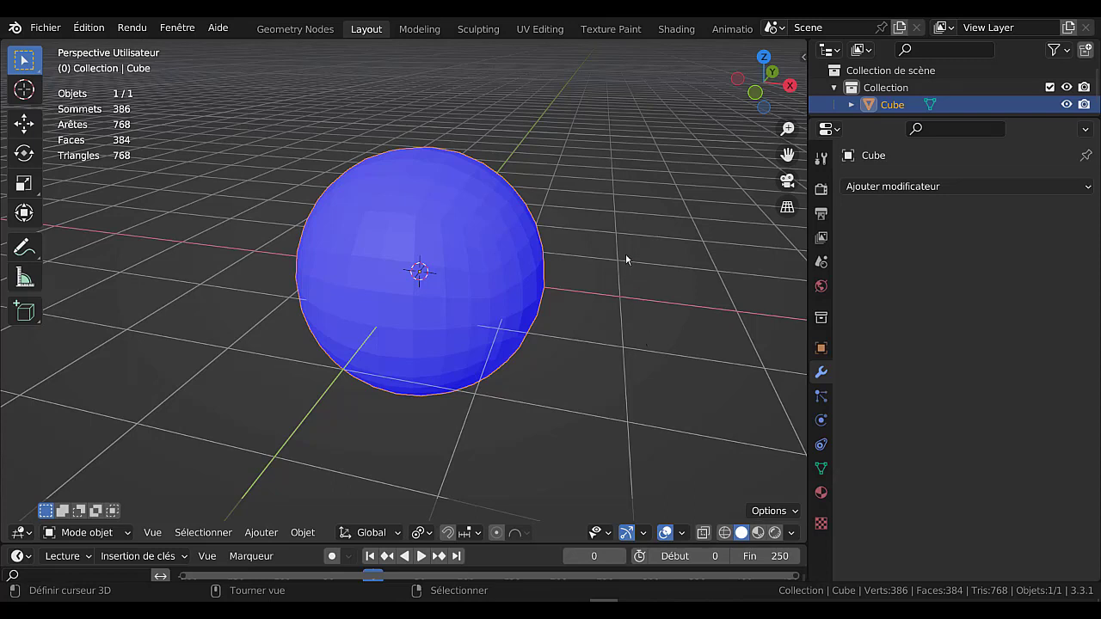
{"action": "left_click", "coordinate": [934, 191]}
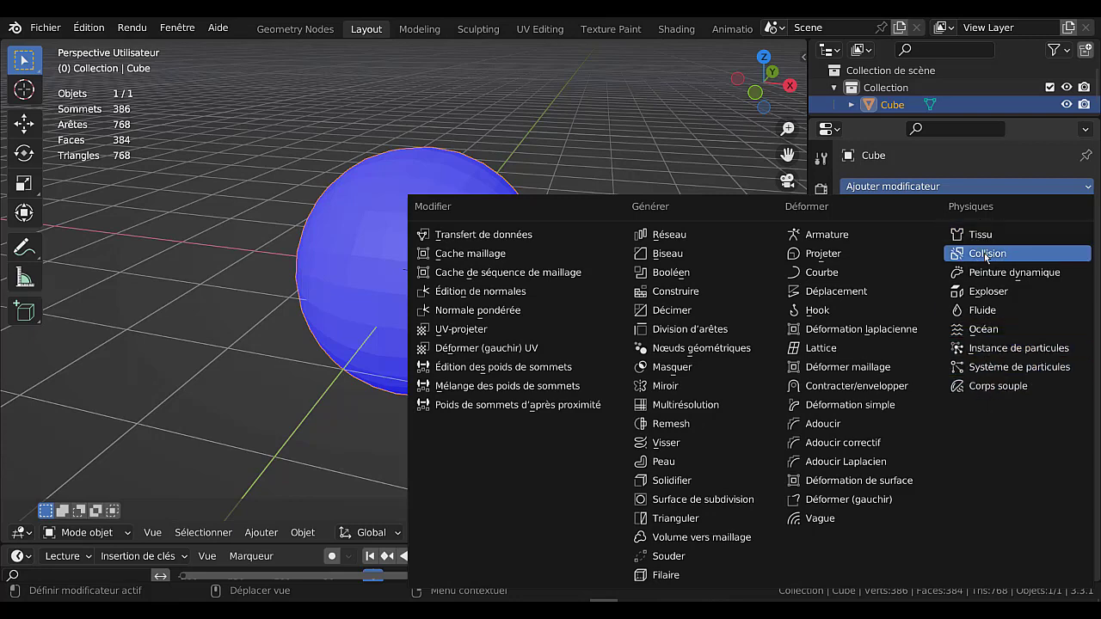
{"action": "left_click", "coordinate": [952, 191]}
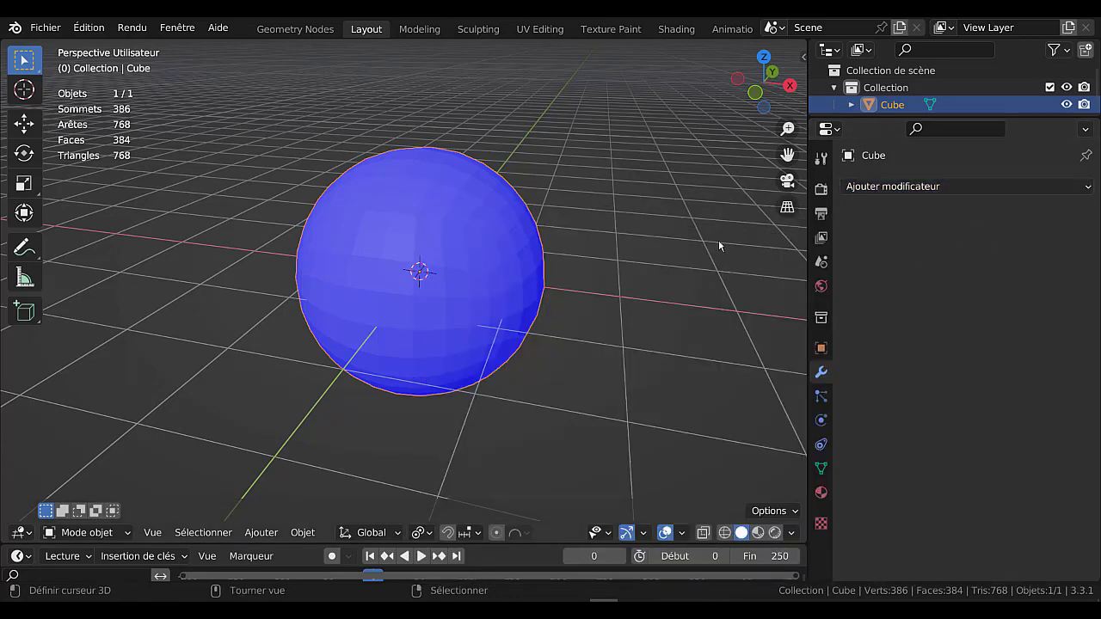
{"action": "left_click_drag", "start_coordinate": [807, 261], "coordinate": [984, 261]}
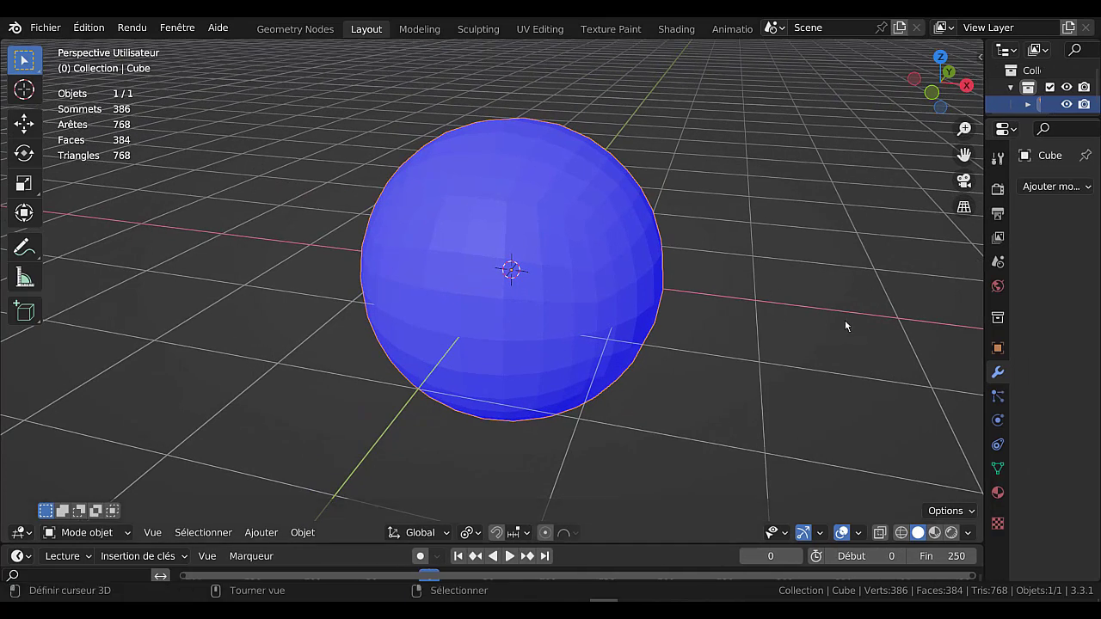